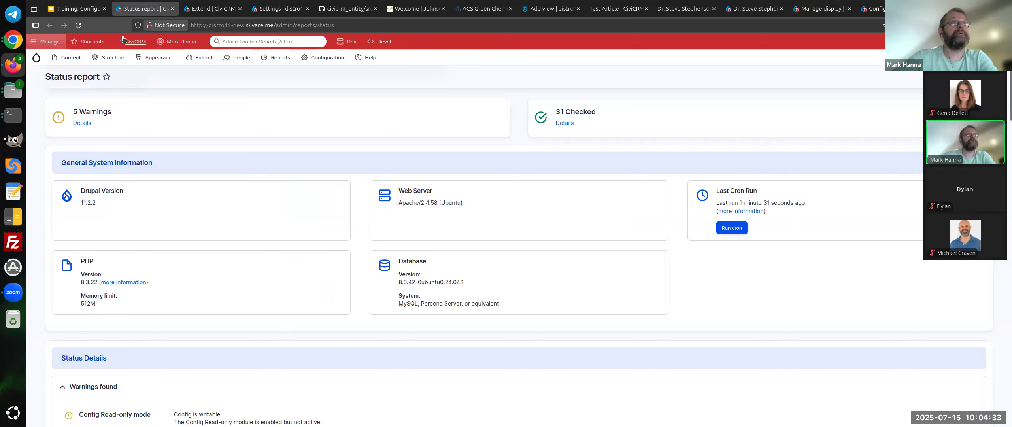
Filter the Extend module list by CiviCRM and look over the CiviCRM Core and CiviCRM Entity module entries.
click(218, 5)
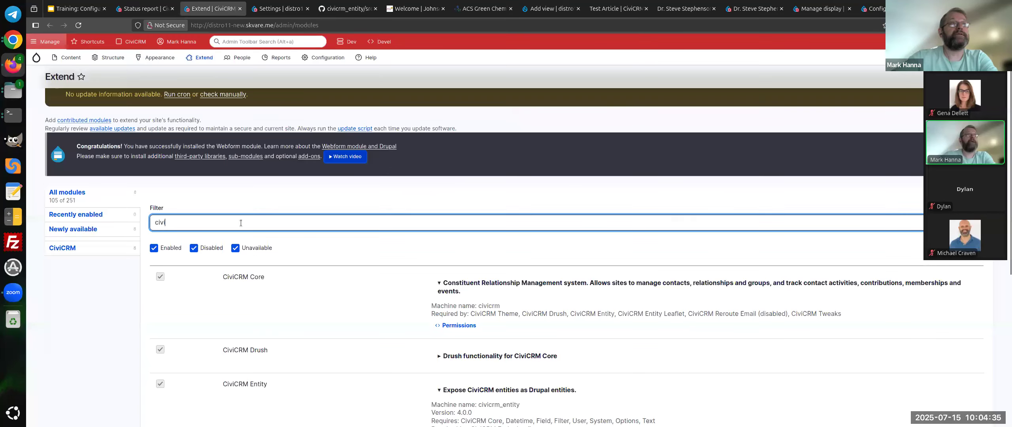
key(ctrl+a)
key(BackSpace)
text(CiviCRM)
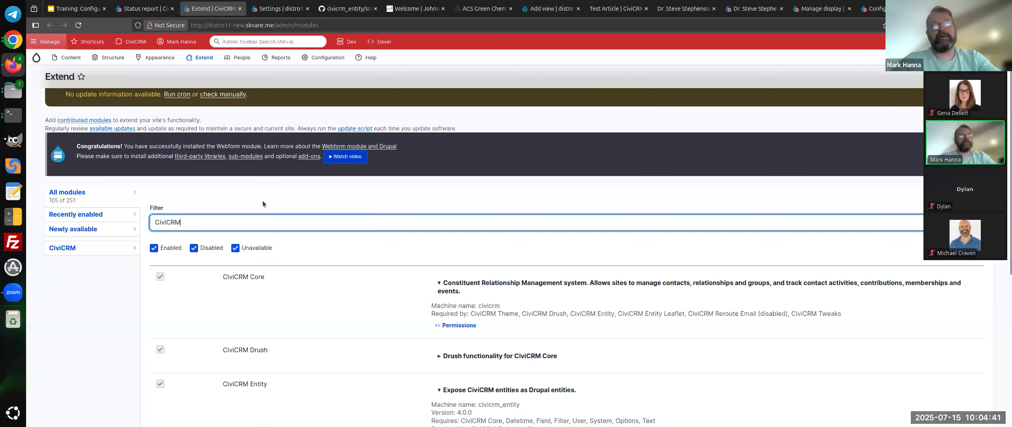
scroll(265, 200, down, 1)
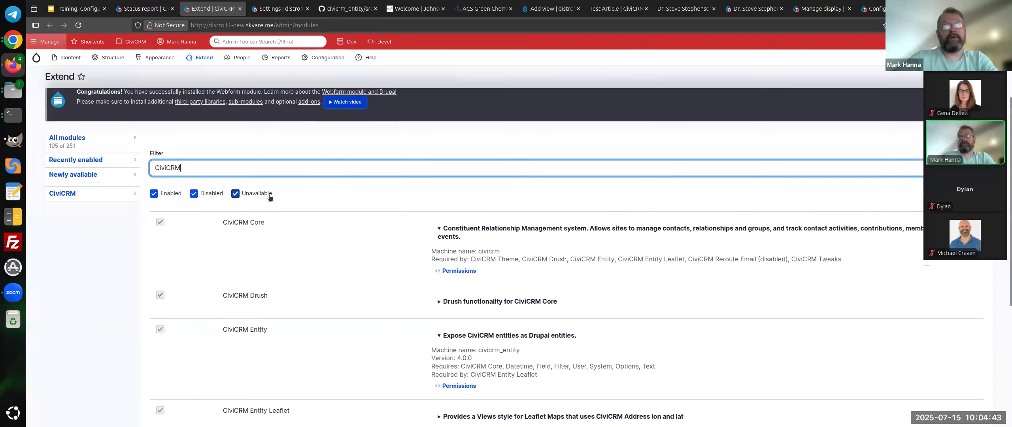
scroll(267, 196, down, 1)
scroll(275, 217, up, 3)
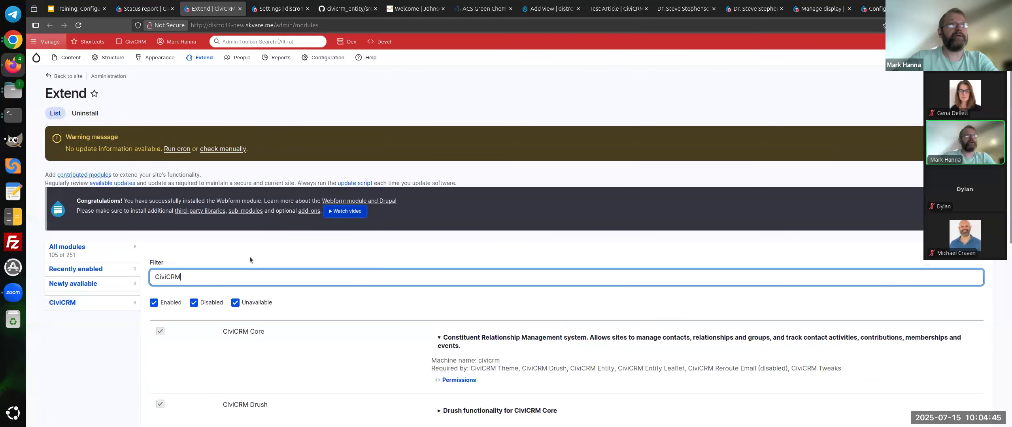
scroll(251, 242, down, 1)
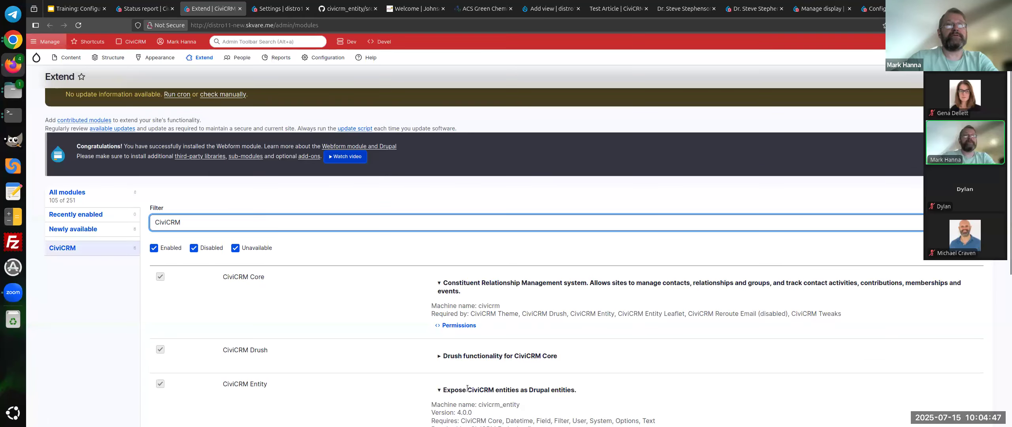
scroll(468, 389, down, 1)
click(488, 358)
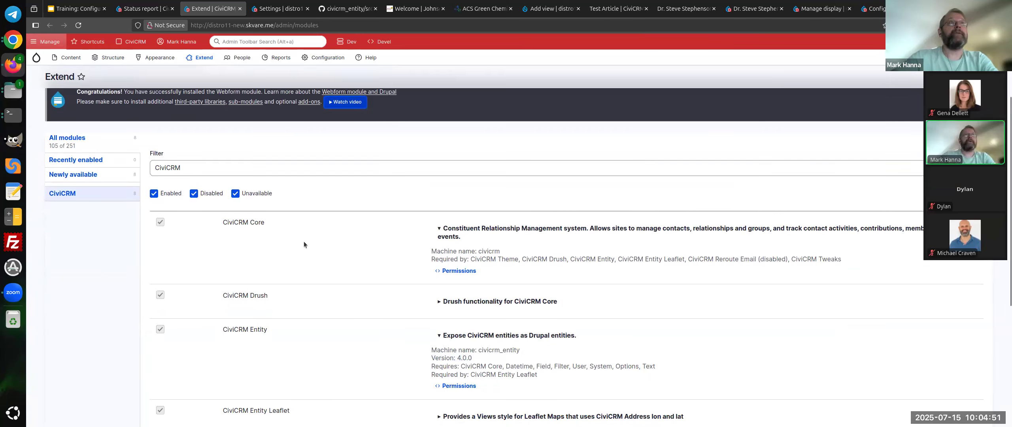
Show the CiviCRM Entity settings page and its place in the site's Structure section.
mouse_move(286, 1)
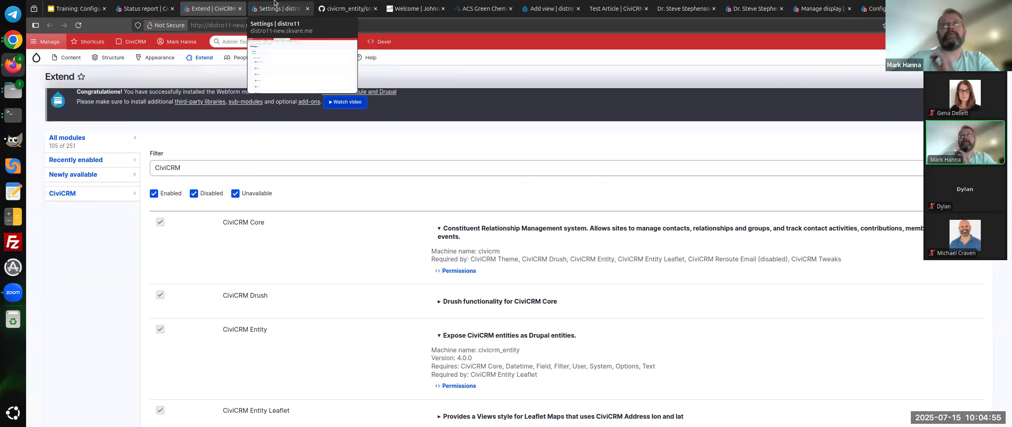
click(275, 2)
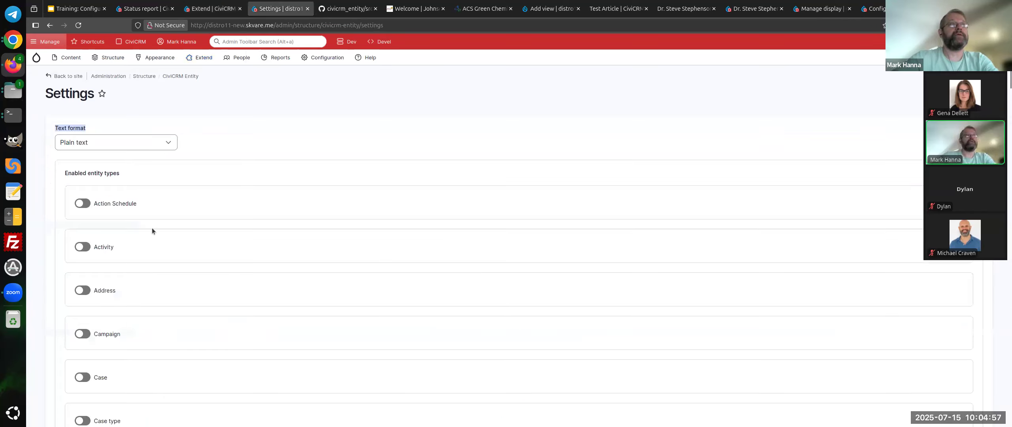
click(240, 147)
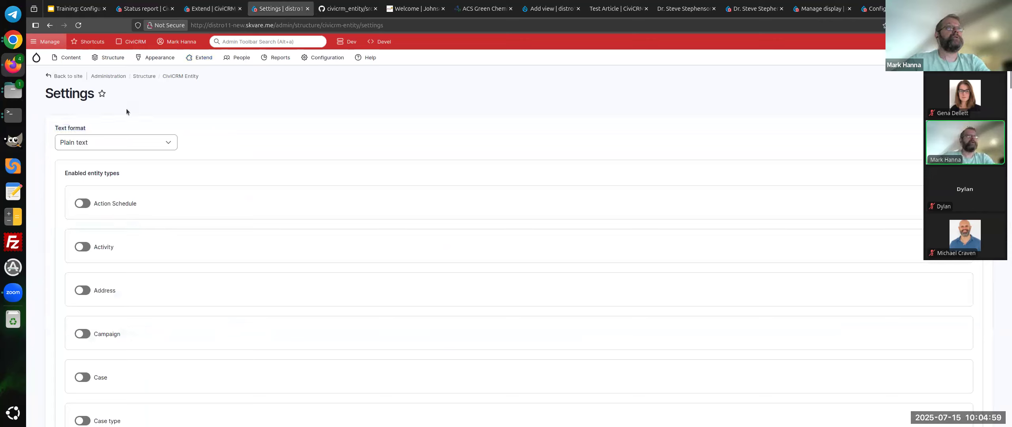
mouse_move(110, 63)
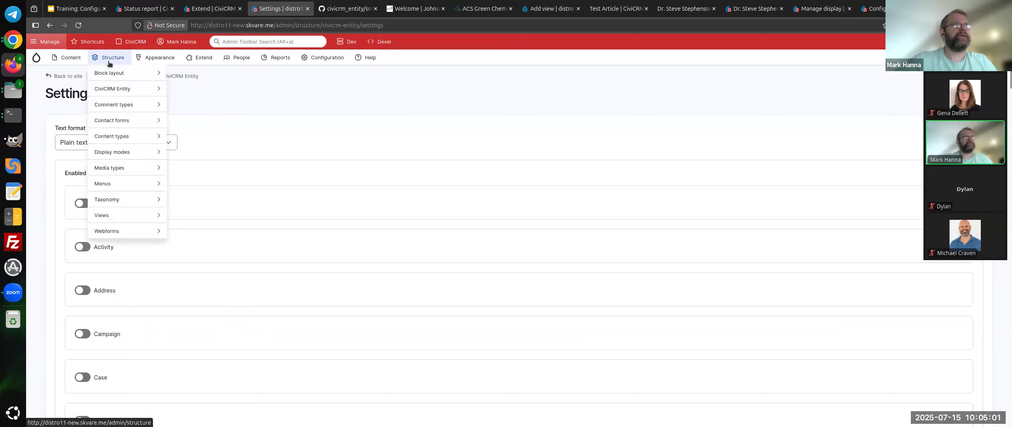
mouse_move(129, 89)
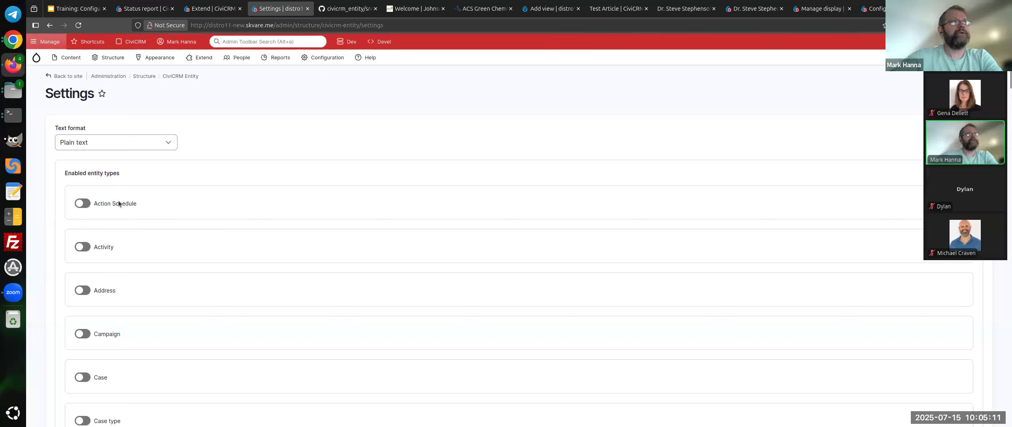
Examine the Enabled entity types section of the CiviCRM Entity settings.
scroll(145, 193, down, 1)
scroll(98, 198, up, 1)
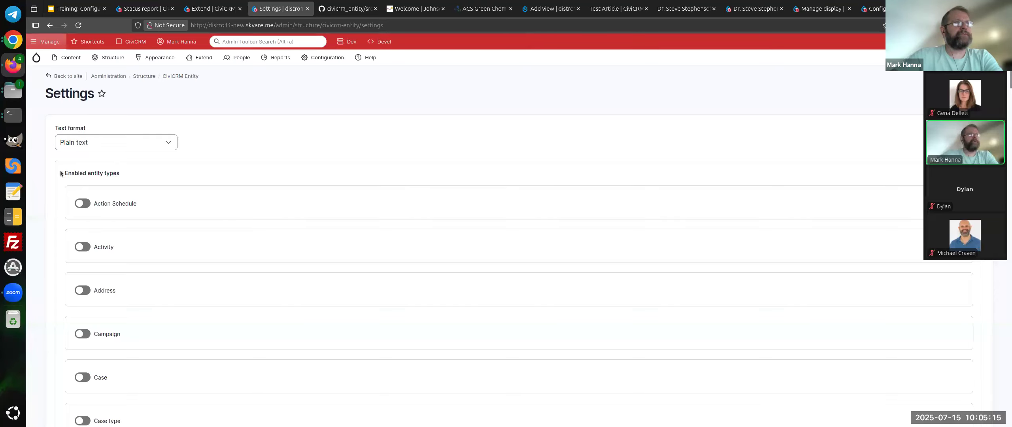
drag(62, 174, 130, 178)
click(133, 174)
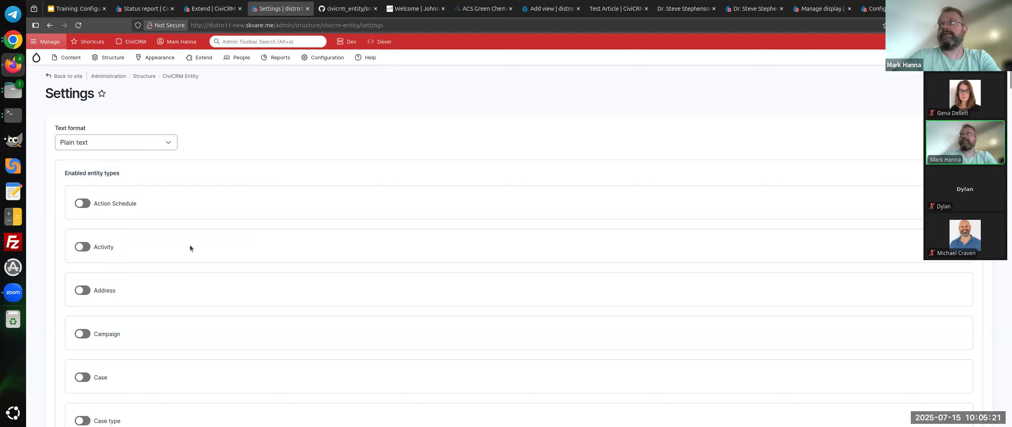
triple_click(152, 165)
click(151, 167)
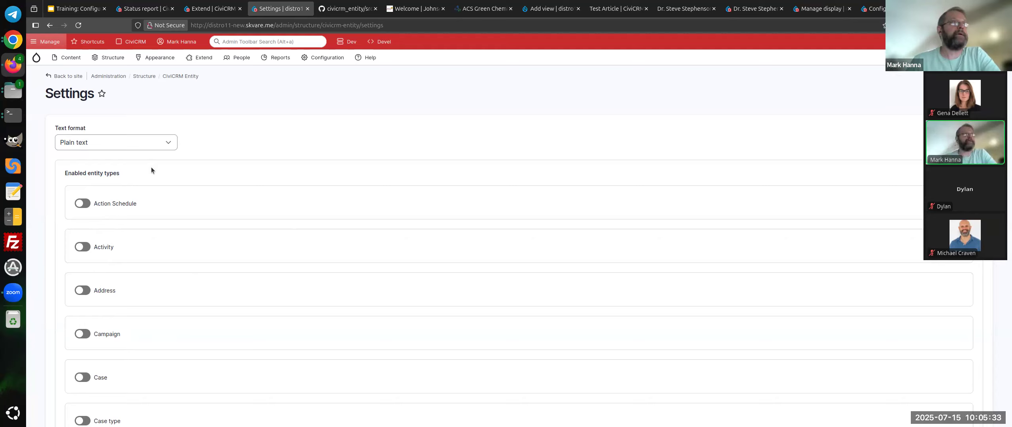
triple_click(114, 174)
click(142, 181)
scroll(82, 143, down, 2)
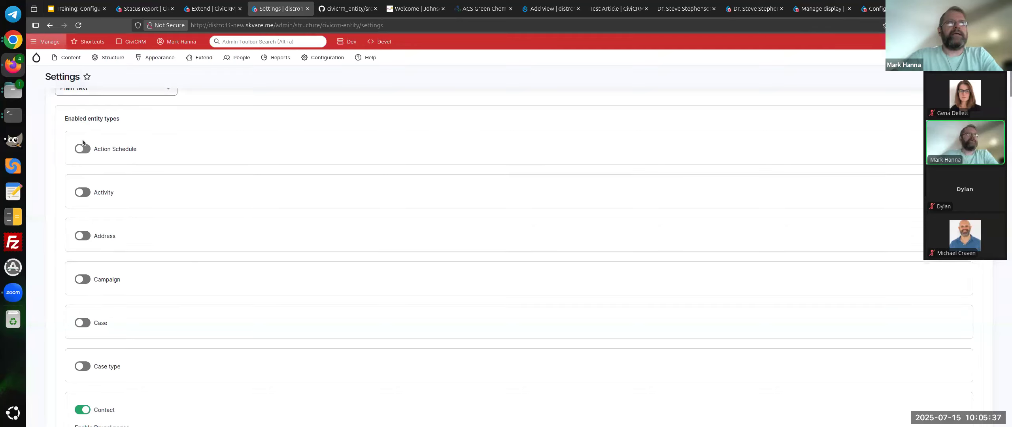
triple_click(72, 121)
click(81, 126)
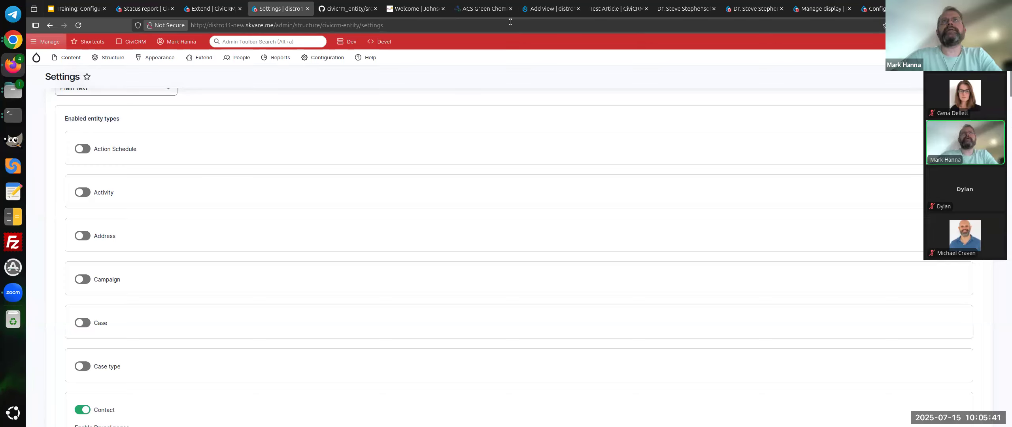
Go to the Views list and open the form for adding a new view.
click(550, 9)
click(244, 137)
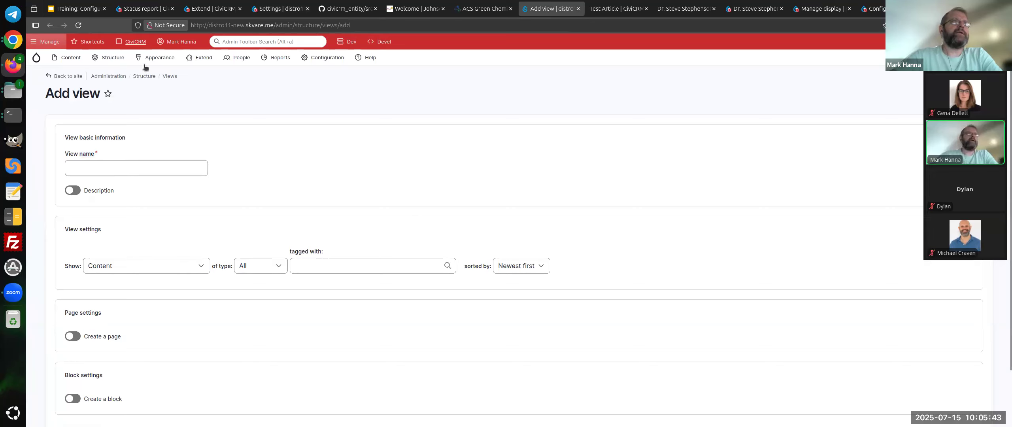
click(169, 77)
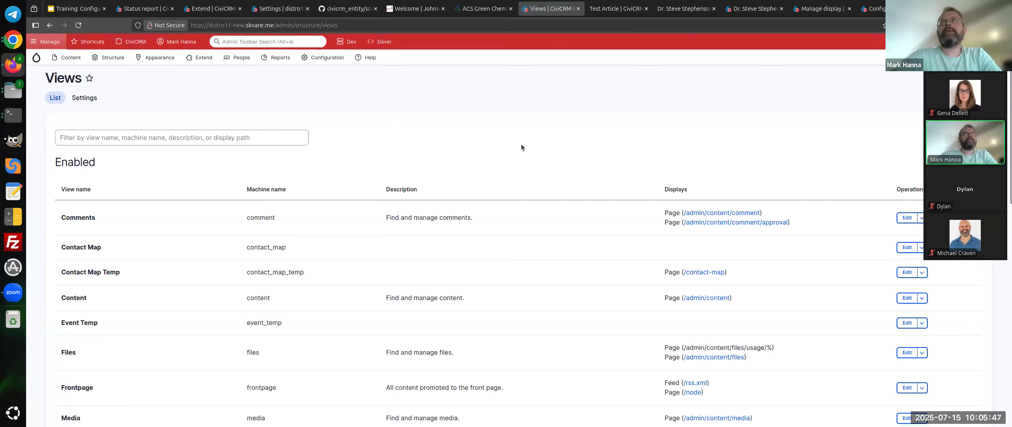
drag(976, 65, 935, 231)
click(983, 79)
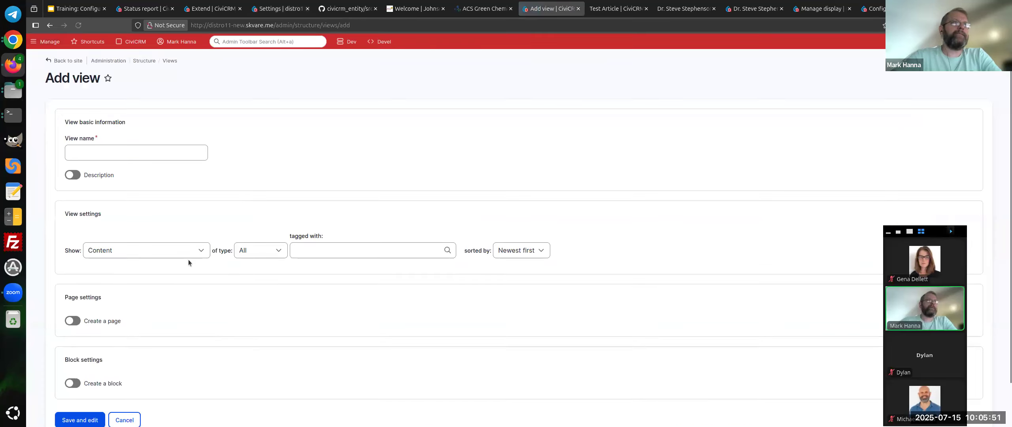
Look through the CiviCRM entity types offered in the new view's Show options without choosing one.
scroll(189, 260, down, 1)
click(166, 202)
scroll(166, 351, up, 5)
scroll(133, 238, up, 3)
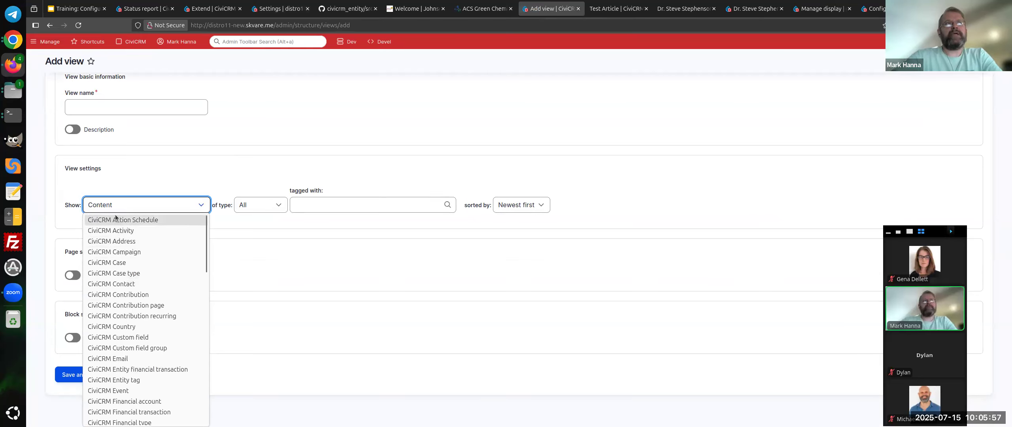
drag(205, 227, 223, 217)
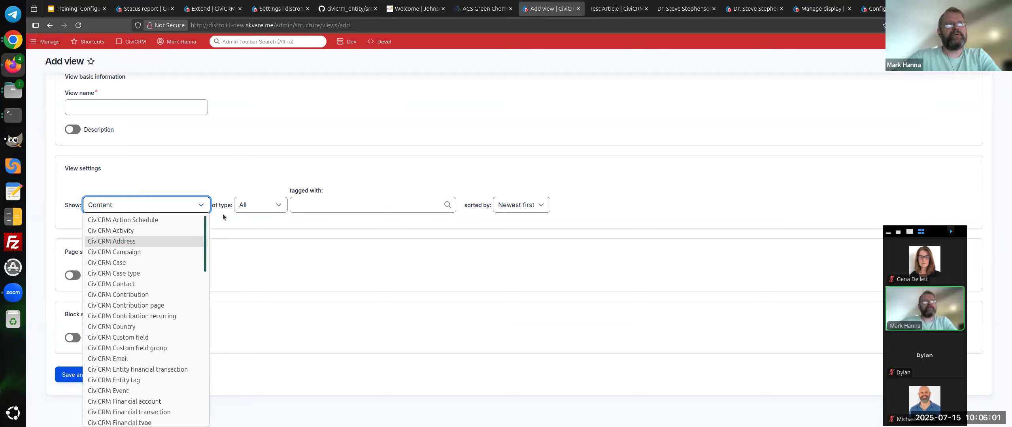
click(243, 174)
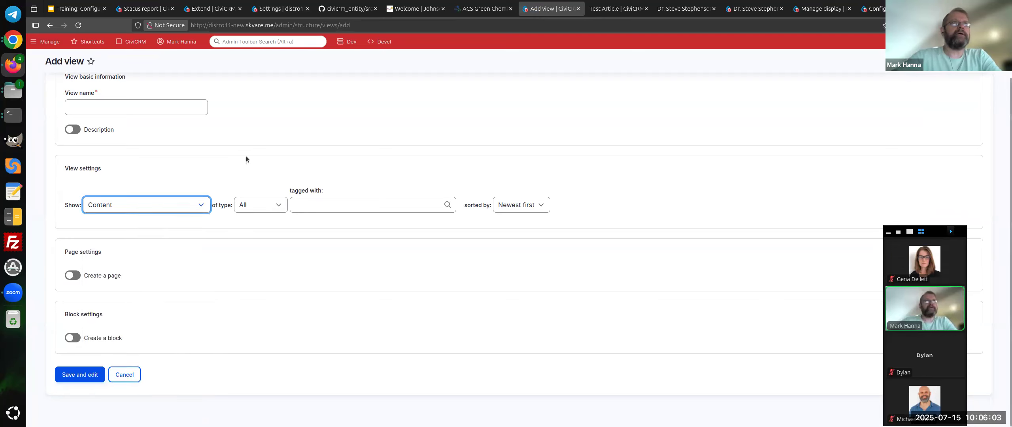
Return to the CiviCRM Entity settings and review the Drupal page options under the Contact entity type.
click(287, 4)
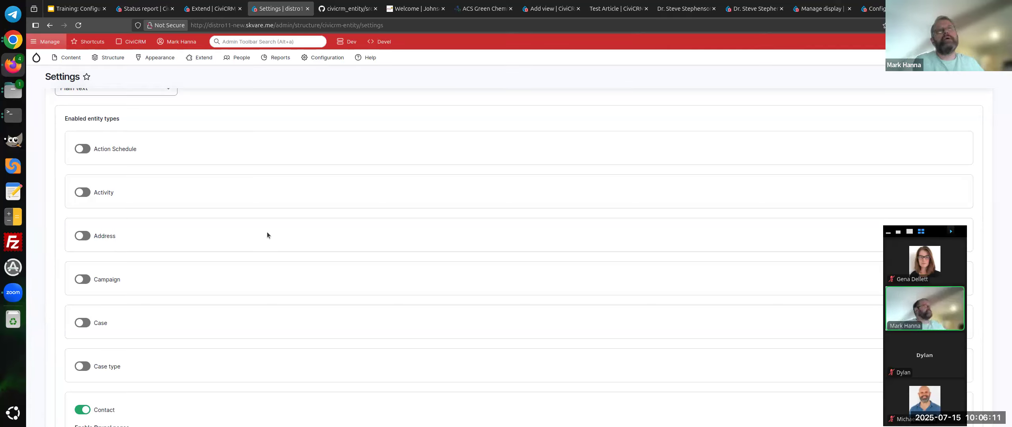
scroll(228, 230, up, 2)
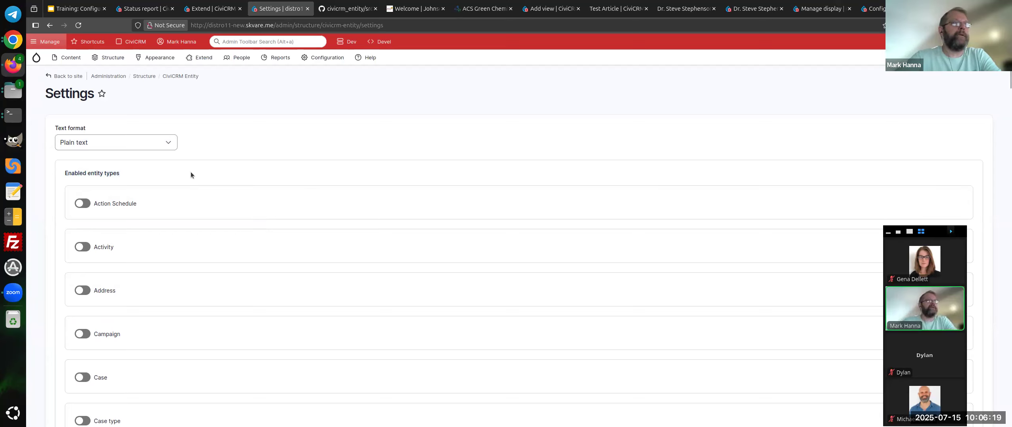
scroll(190, 172, down, 2)
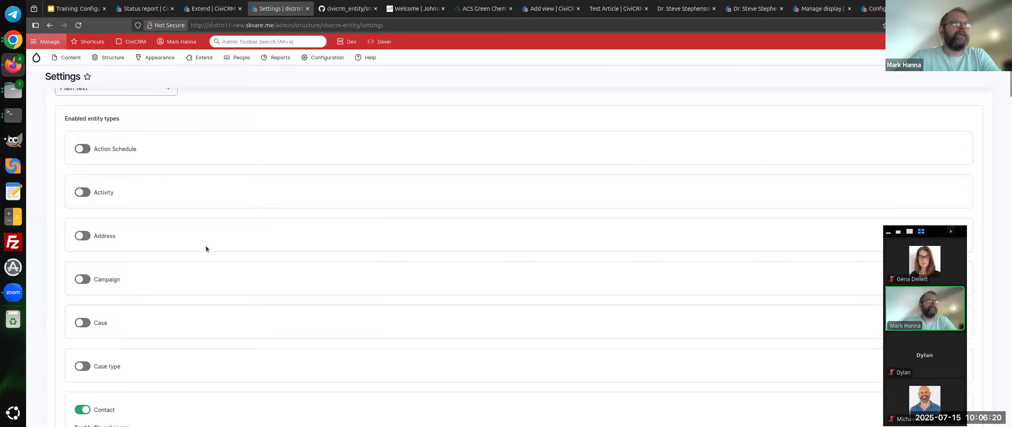
triple_click(135, 119)
click(134, 119)
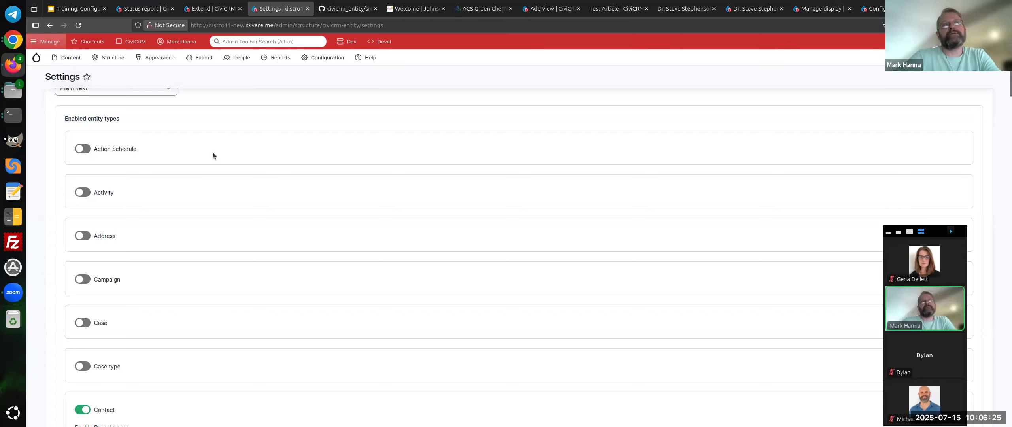
scroll(214, 253, down, 6)
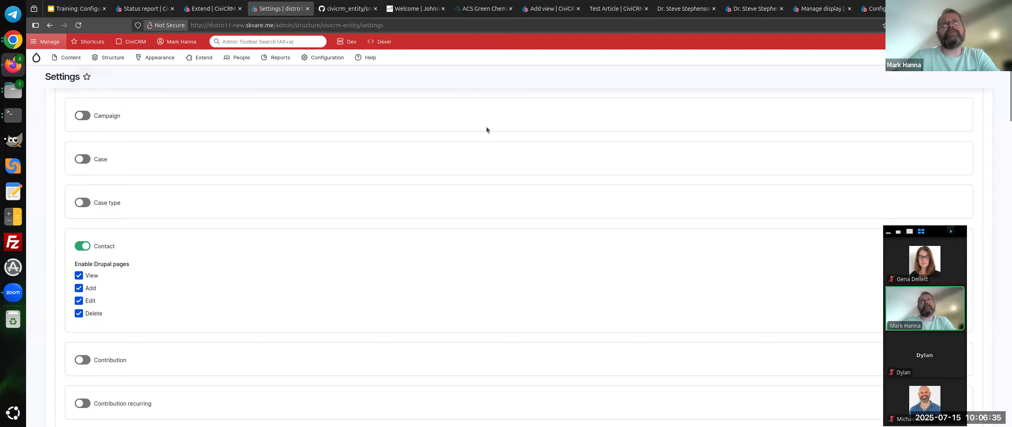
Show the Test Article page with its CiviCRM contact reference.
click(616, 9)
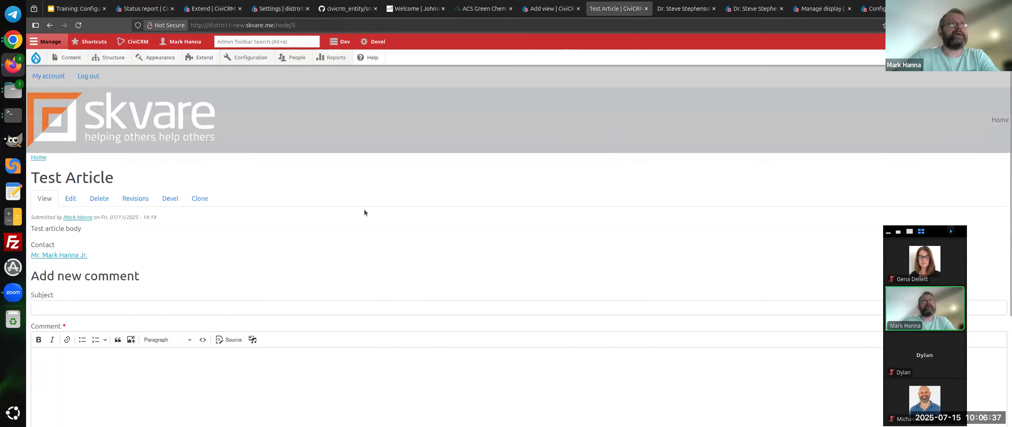
triple_click(138, 282)
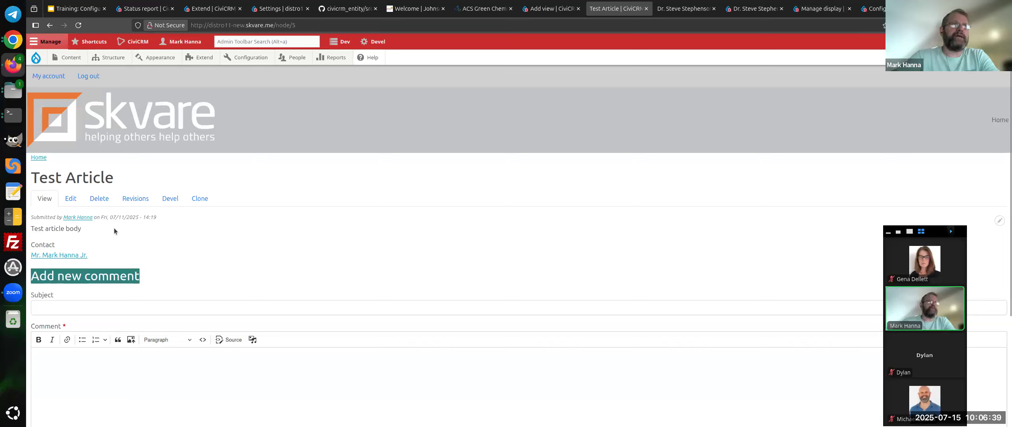
click(176, 280)
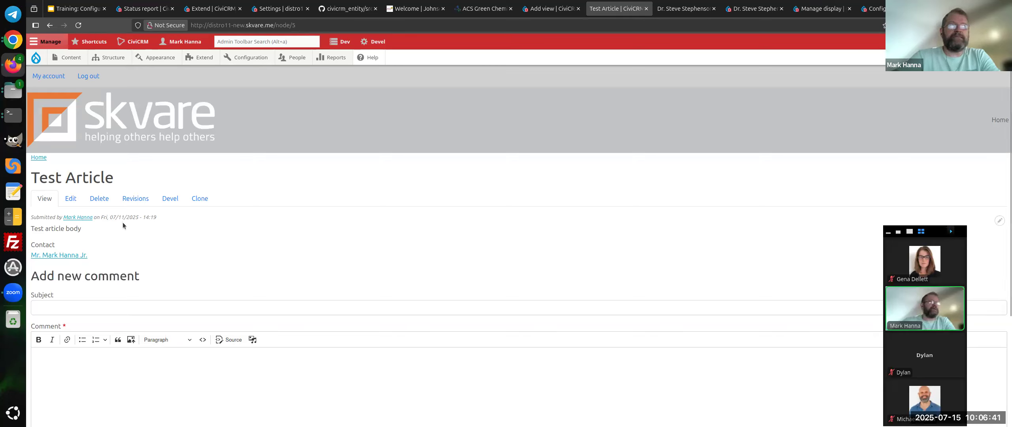
Open Test Article for editing and inspect its Contact reference field below the body.
click(75, 197)
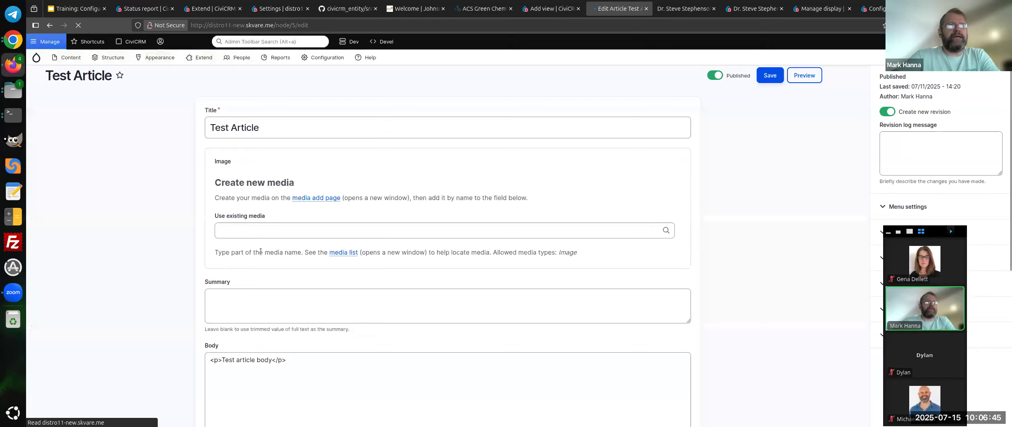
scroll(170, 237, down, 5)
click(348, 324)
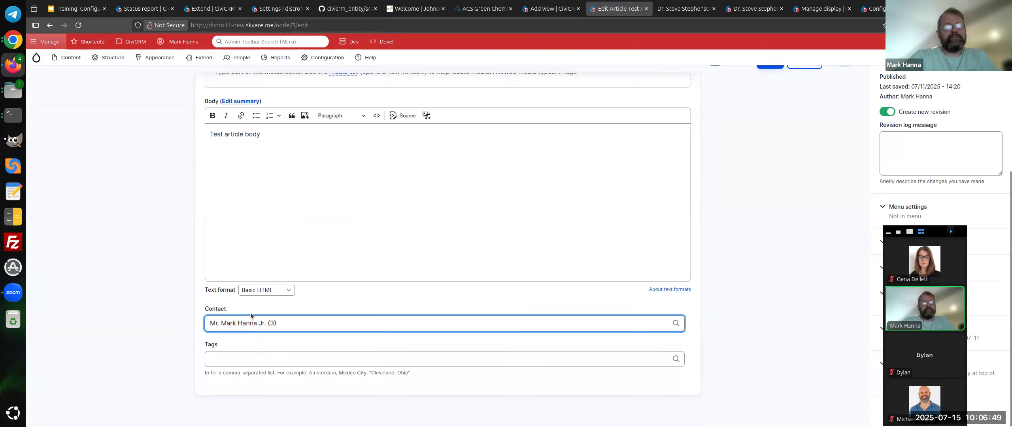
scroll(300, 347, up, 5)
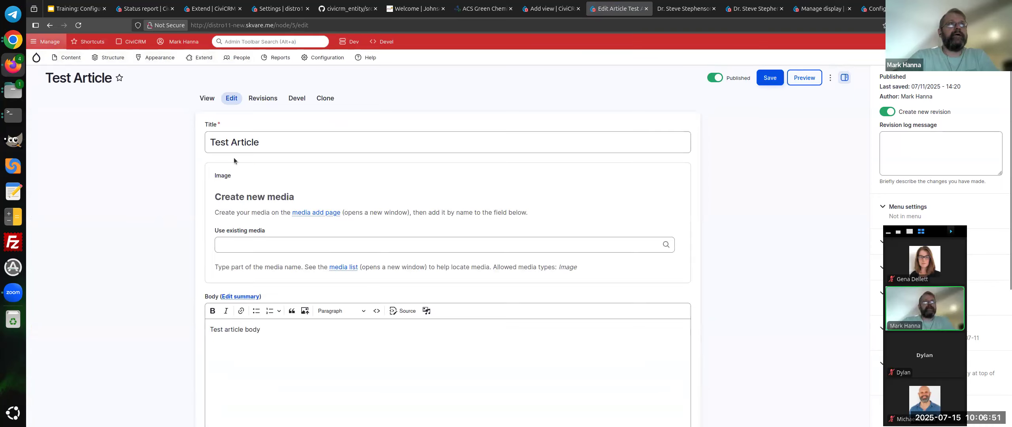
Return to the published view of Test Article and examine its Contact field and link.
click(208, 97)
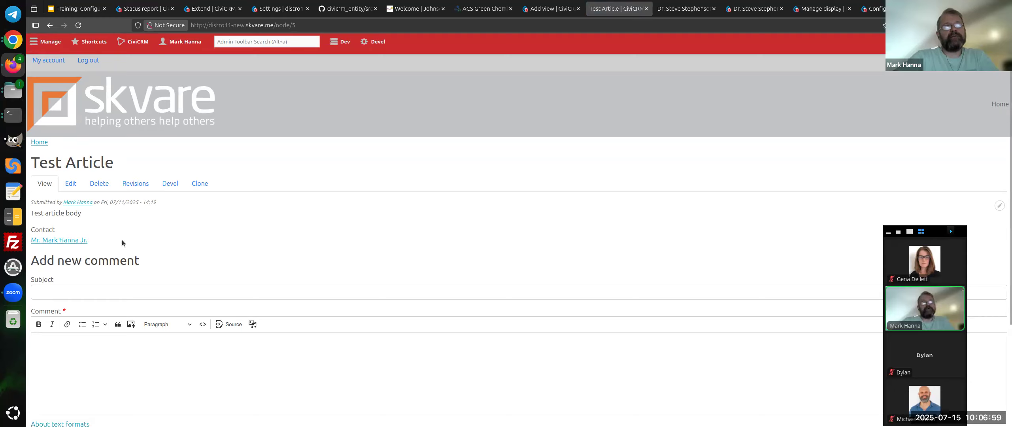
double_click(49, 228)
click(159, 250)
triple_click(249, 251)
click(84, 252)
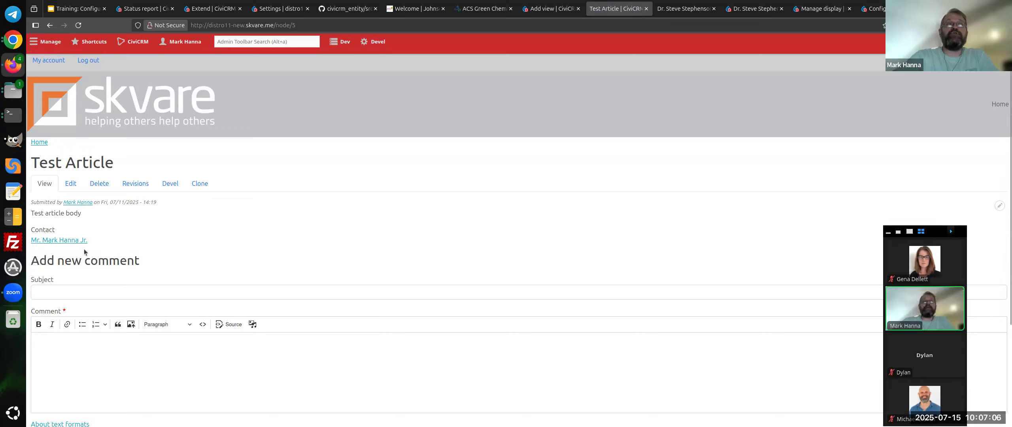
Highlight the referenced contact's link in the Contact field of Test Article.
triple_click(105, 243)
triple_click(110, 243)
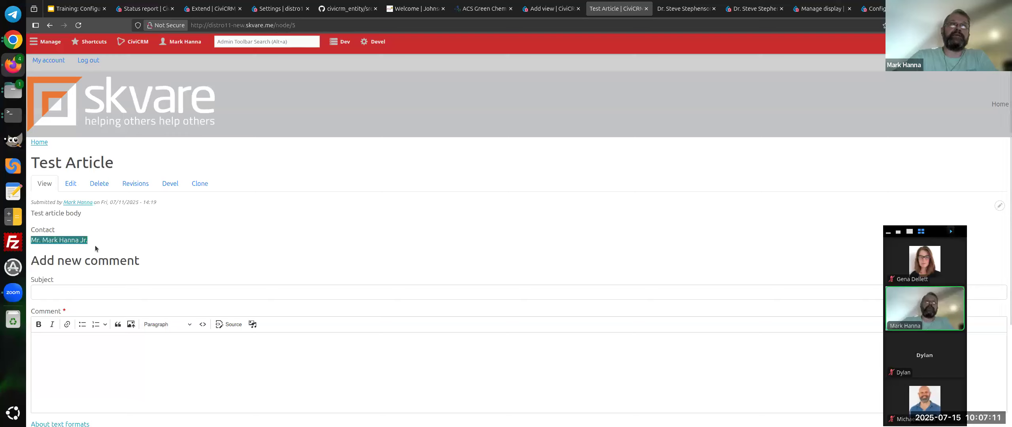
triple_click(136, 248)
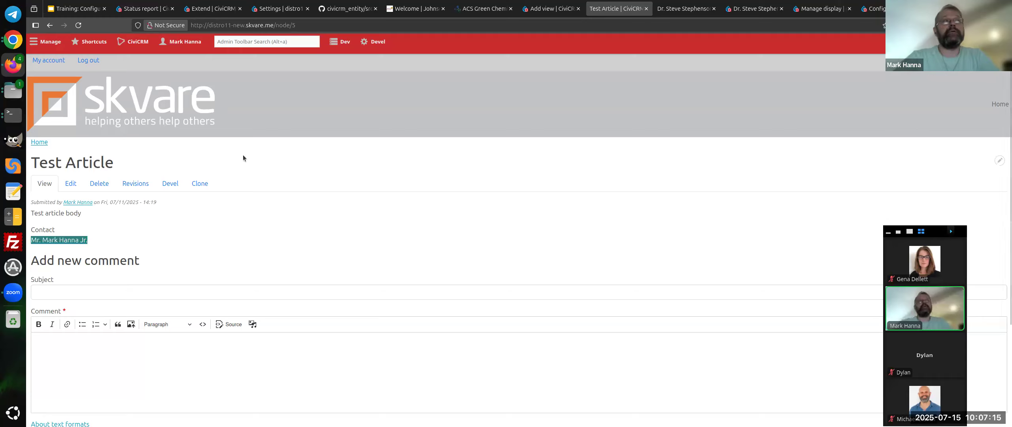
click(211, 221)
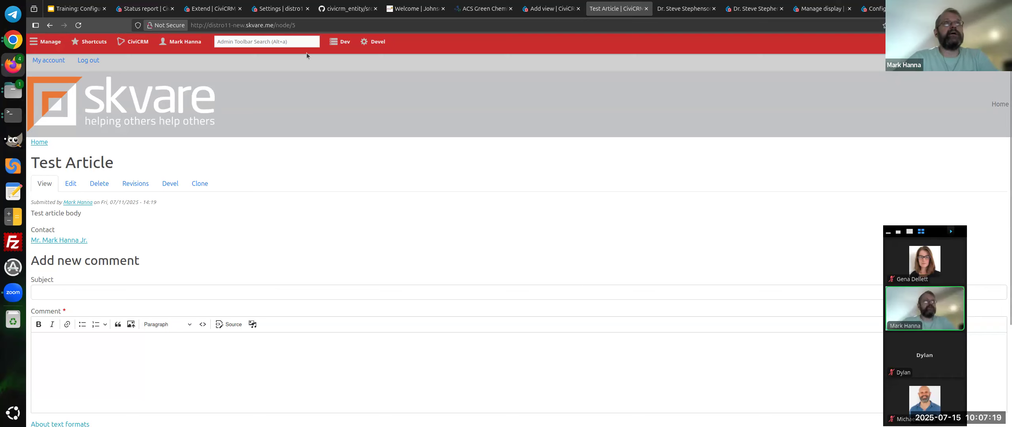
Look back through the open pages, including the Add view form, and return to the CiviCRM Entity settings.
click(274, 7)
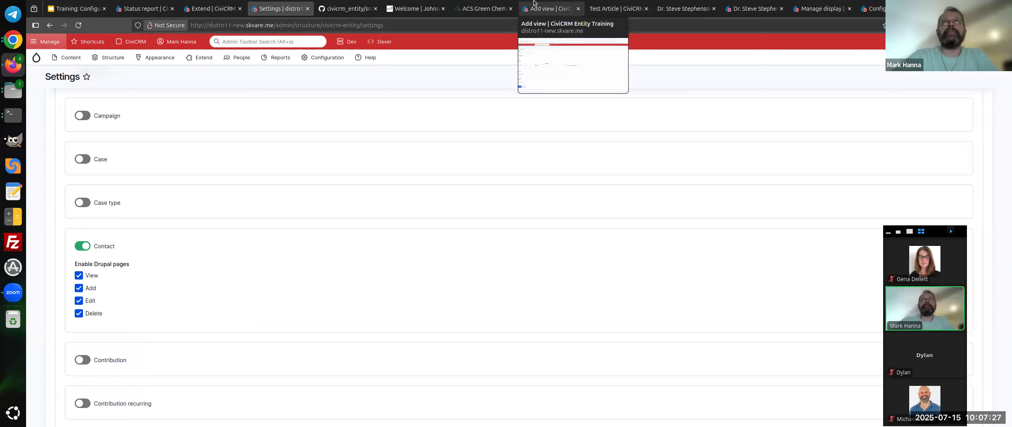
click(553, 8)
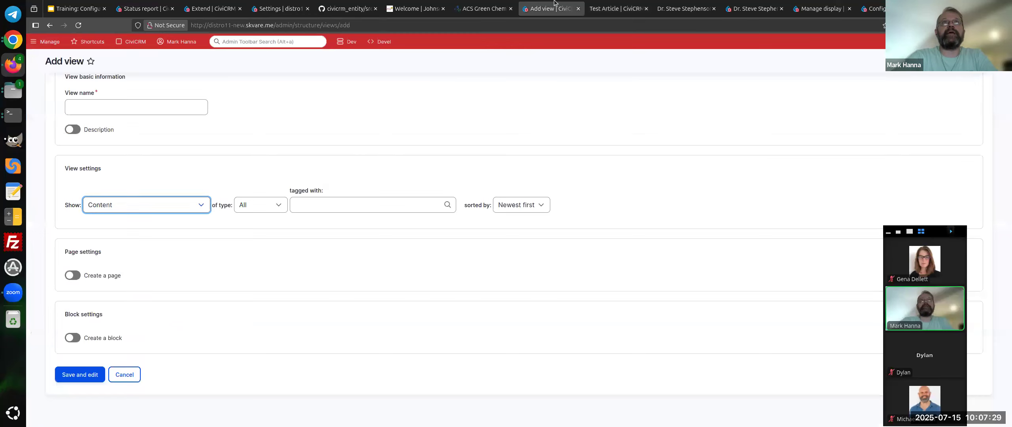
click(483, 12)
click(389, 4)
click(346, 8)
click(279, 8)
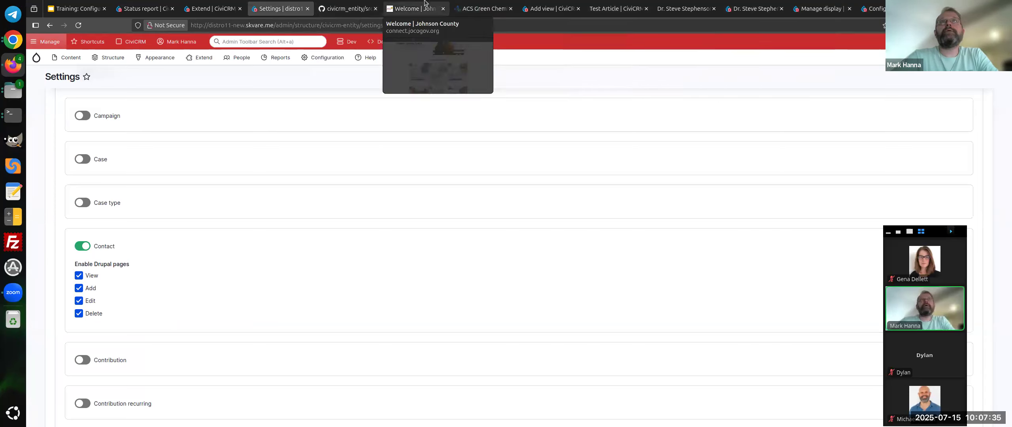
Show Test Article again and point out the contact name displayed beneath its body.
click(616, 8)
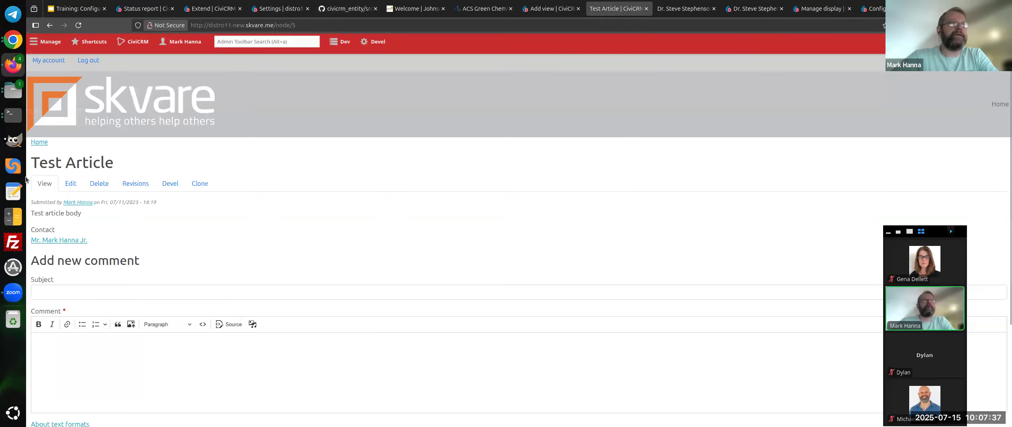
triple_click(143, 236)
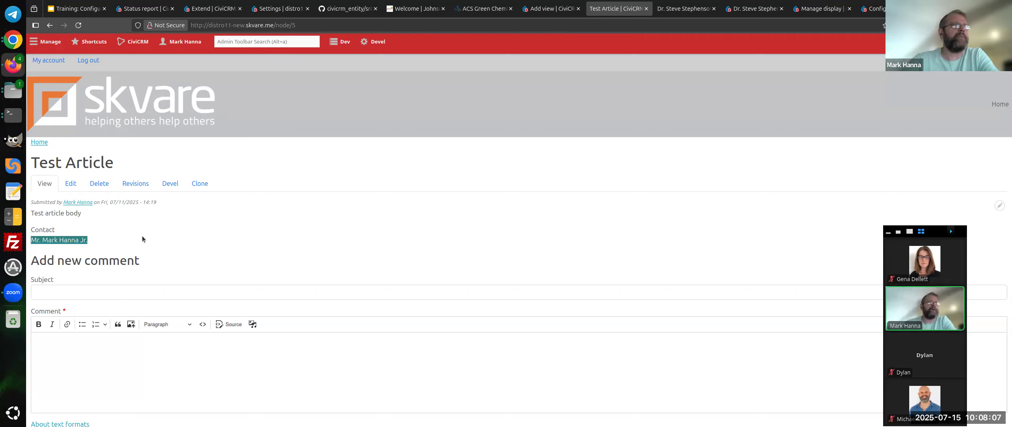
double_click(168, 232)
click(168, 232)
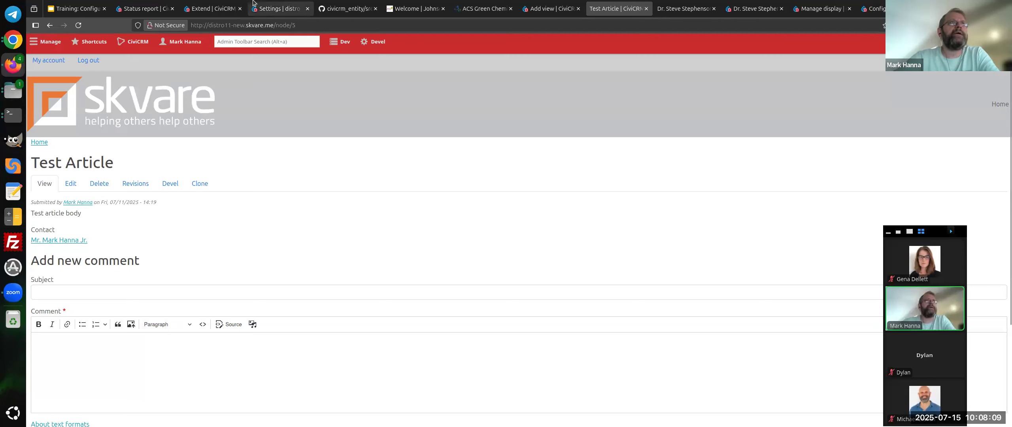
Review the View, Add, Edit and Delete Drupal page options for the Contact entity type in the CiviCRM Entity settings.
click(281, 9)
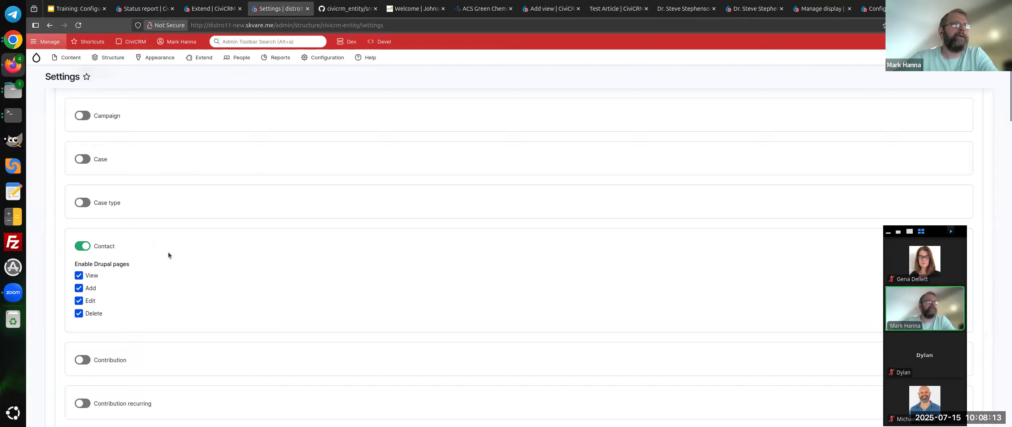
scroll(168, 251, up, 5)
scroll(168, 268, down, 5)
scroll(169, 258, up, 5)
scroll(170, 264, down, 3)
scroll(112, 253, down, 3)
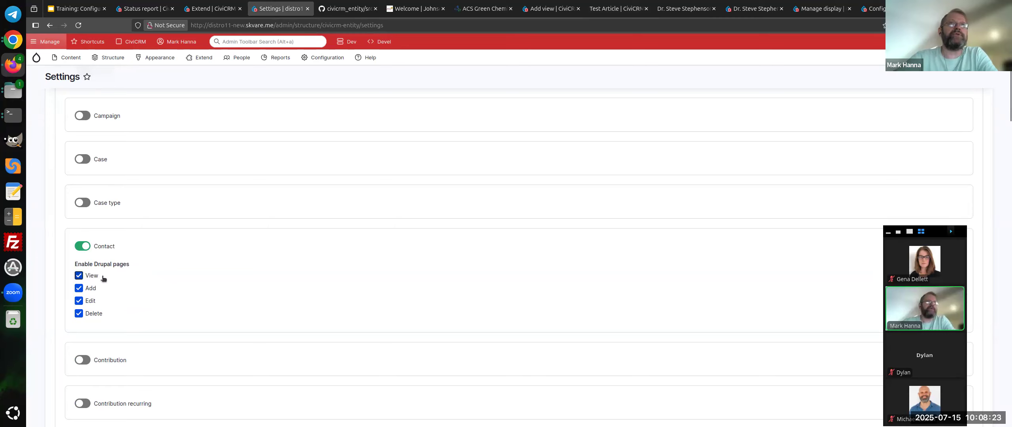
Show the sample contact's Drupal page and place its browser tab directly after the CiviCRM Entity settings tab.
click(695, 3)
drag(694, 3, 352, 7)
triple_click(142, 179)
click(143, 178)
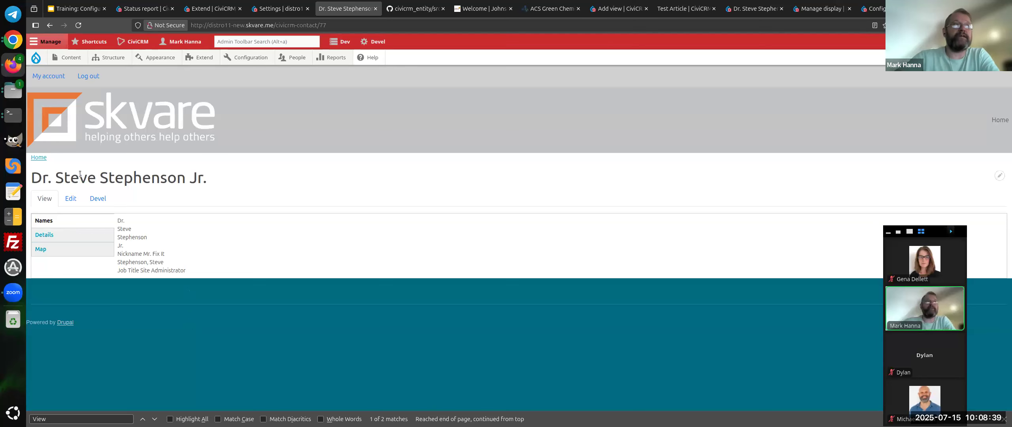
Inspect the Details and Map sections of the contact's Drupal page, and return to its Names section and title.
click(99, 238)
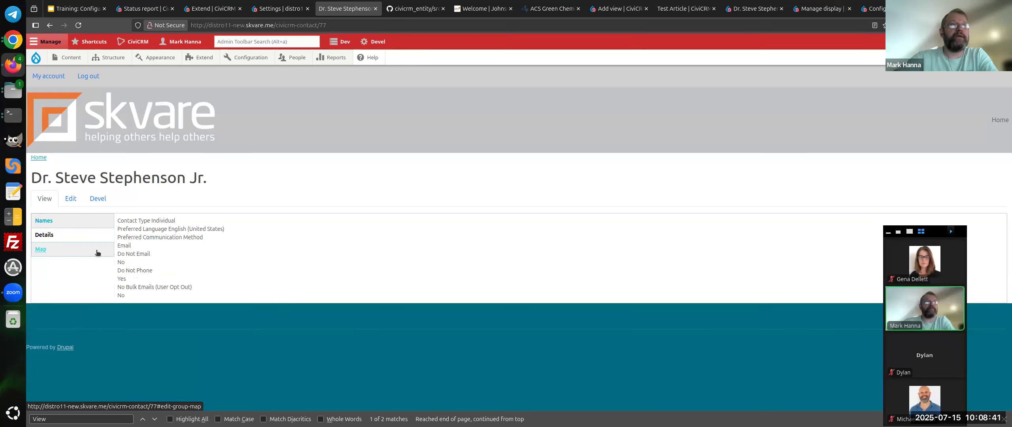
click(97, 252)
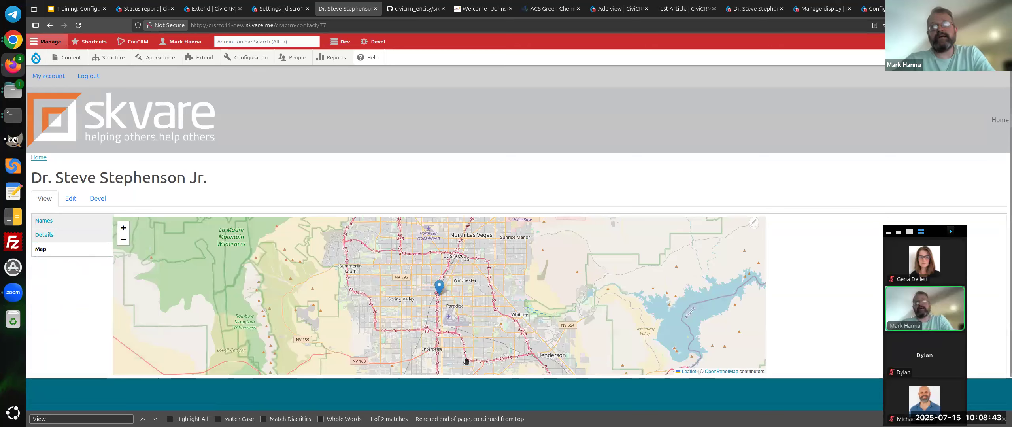
click(68, 224)
double_click(191, 185)
click(190, 185)
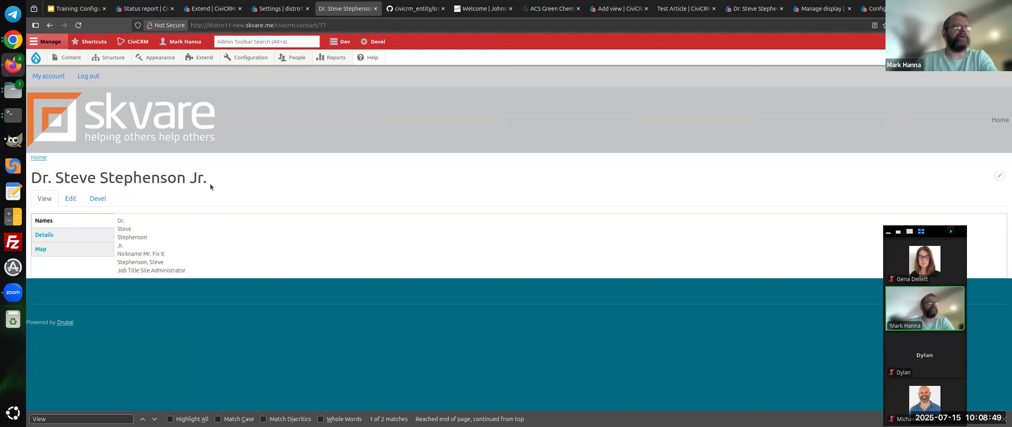
triple_click(321, 176)
double_click(319, 179)
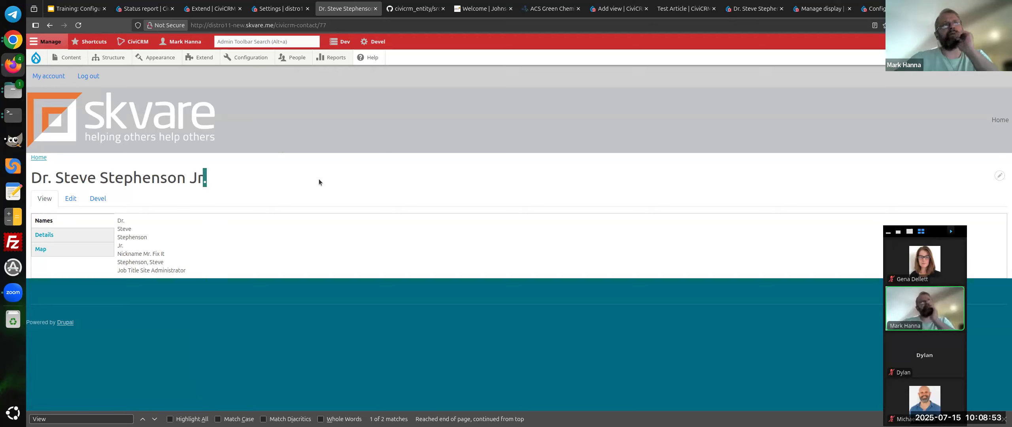
double_click(319, 179)
click(320, 180)
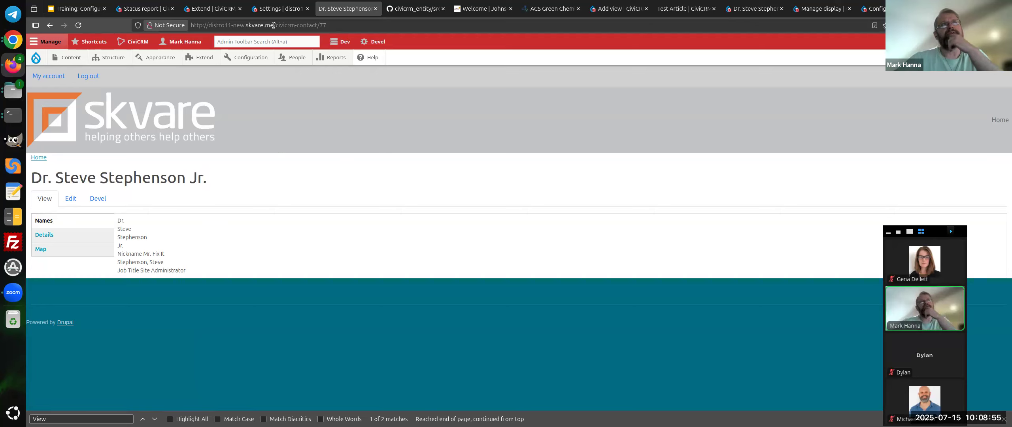
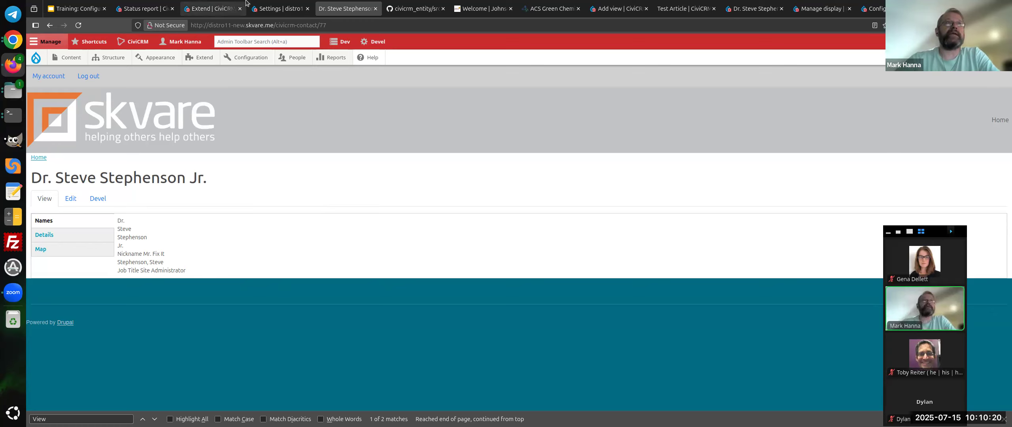
Look through the list of entity types in the CiviCRM Entity settings and return to the Contact entry.
click(259, 2)
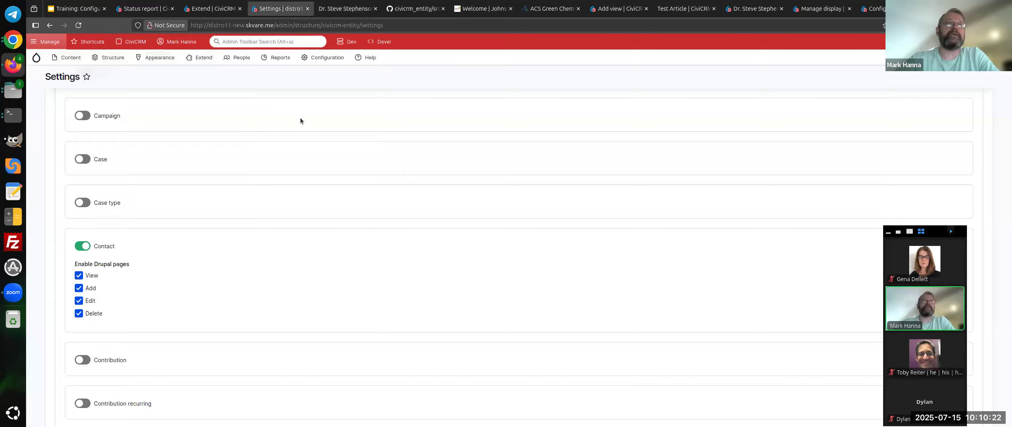
scroll(133, 200, up, 5)
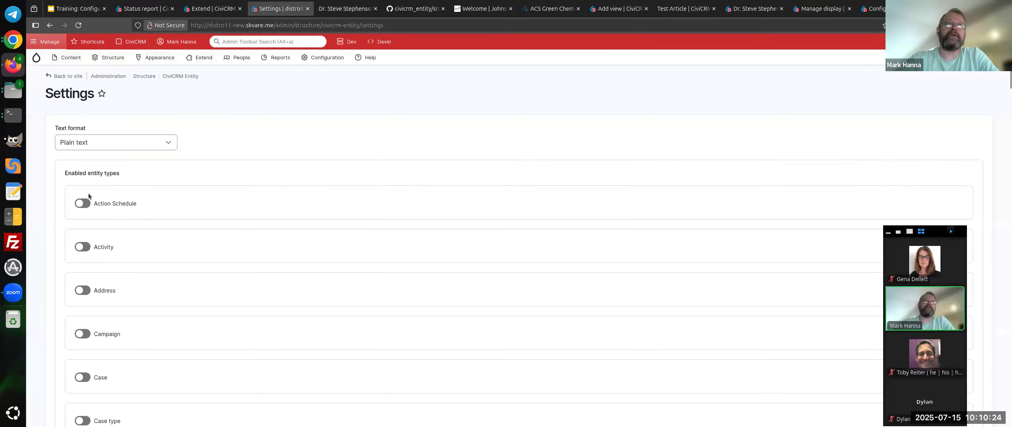
scroll(93, 194, down, 3)
scroll(139, 181, down, 3)
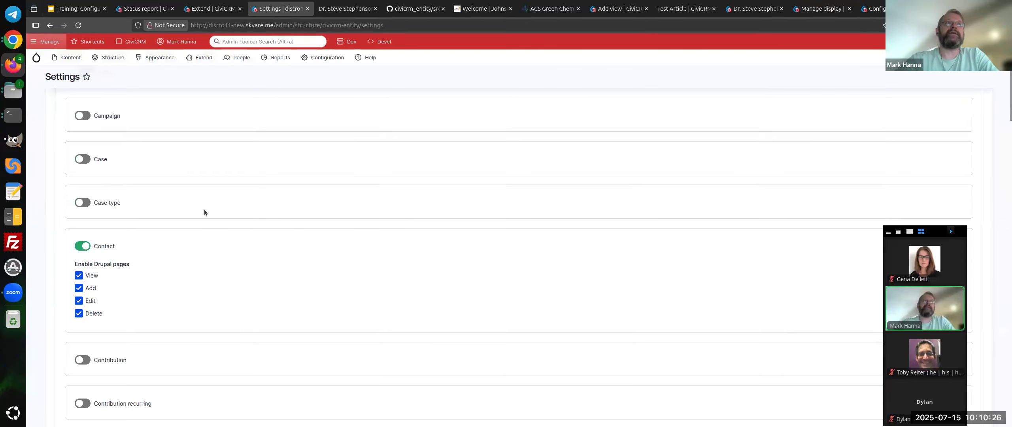
scroll(95, 119, down, 9)
scroll(214, 281, down, 6)
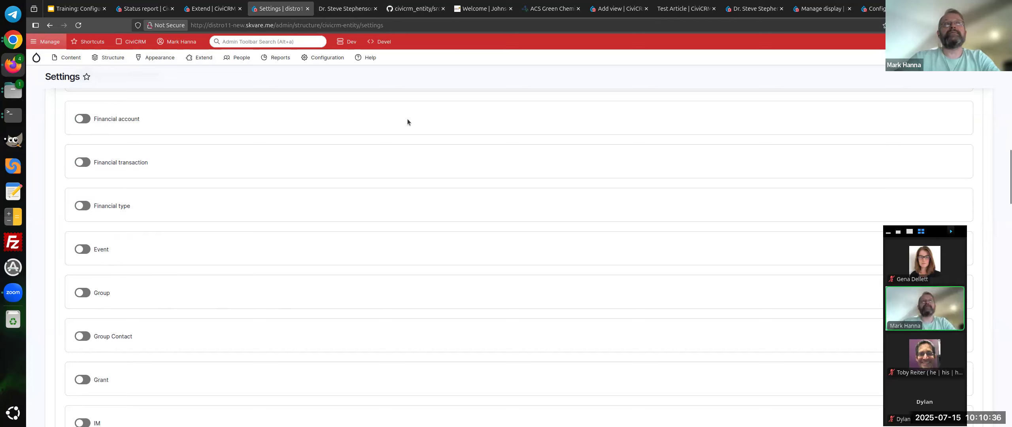
scroll(397, 139, up, 12)
scroll(394, 152, up, 4)
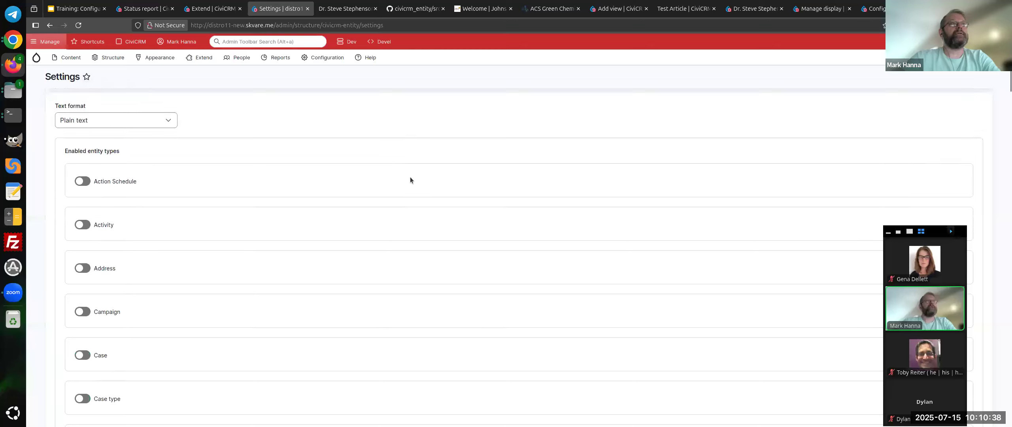
scroll(145, 347, down, 5)
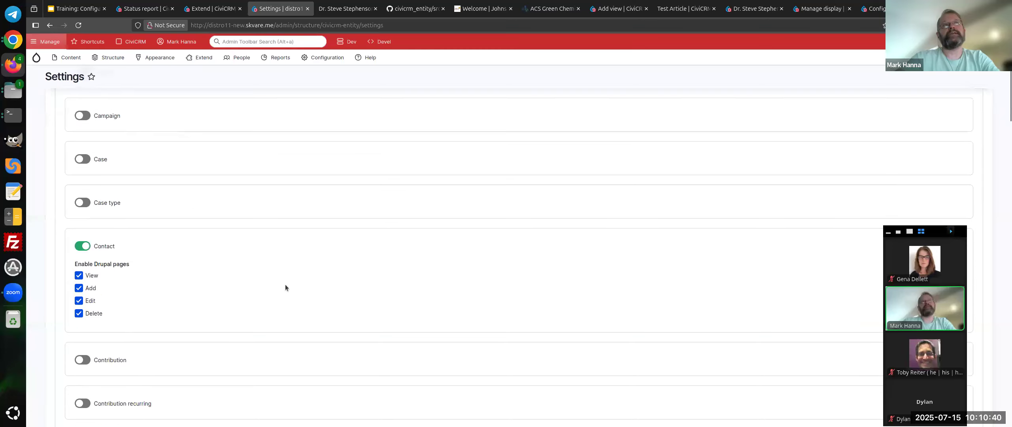
Switch to SupportedEntities.php in the civicrm_entity repository on GitHub and find the civicrm_contact permissions.
click(398, 5)
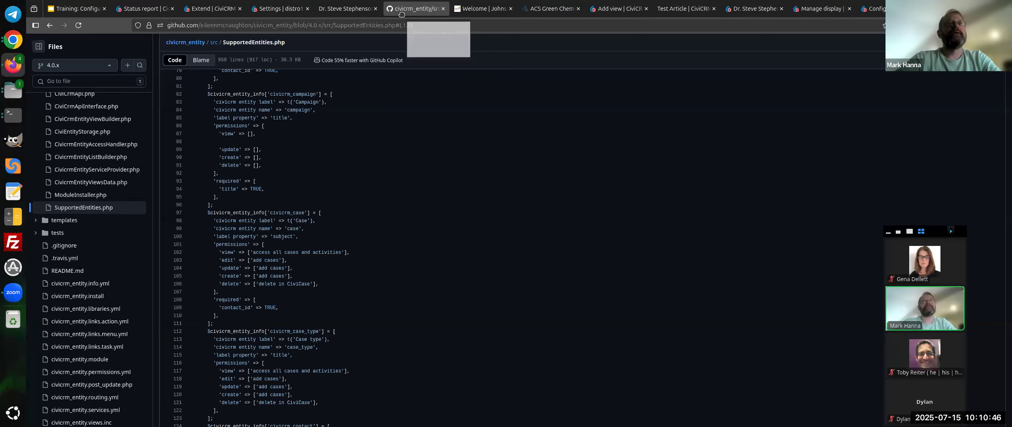
scroll(260, 282, up, 3)
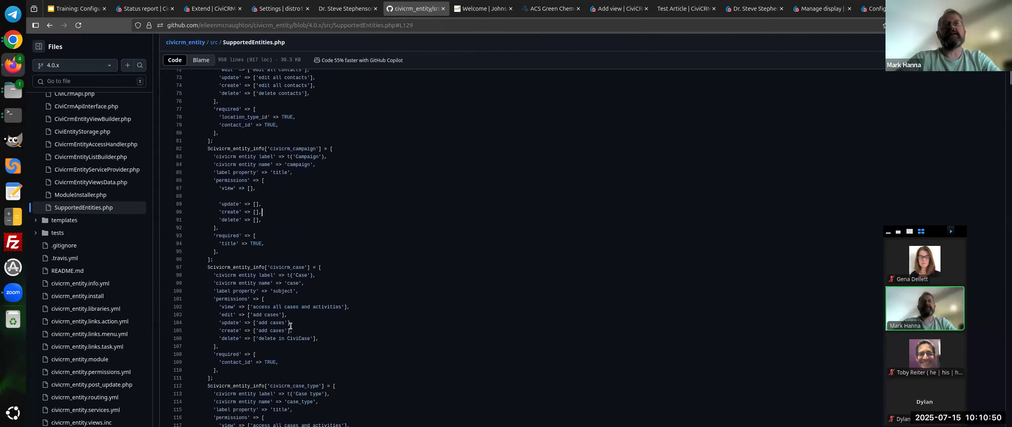
triple_click(291, 325)
click(296, 324)
scroll(297, 325, down, 2)
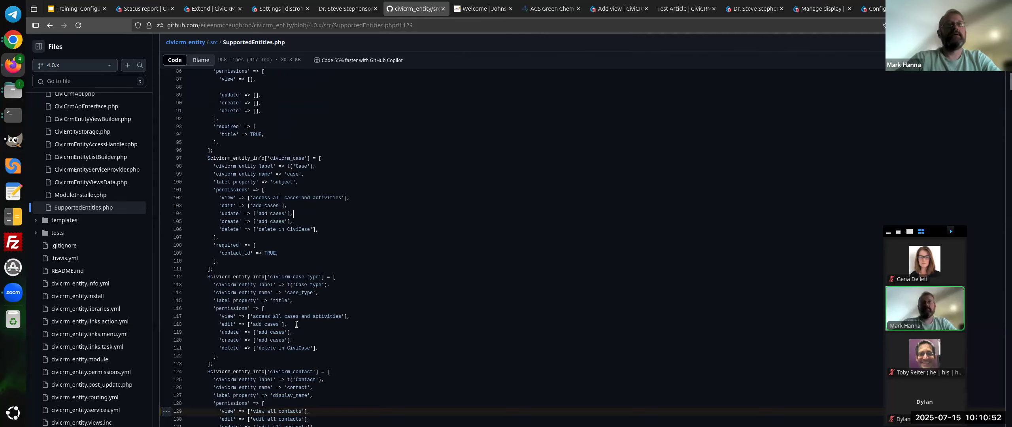
scroll(296, 324, down, 3)
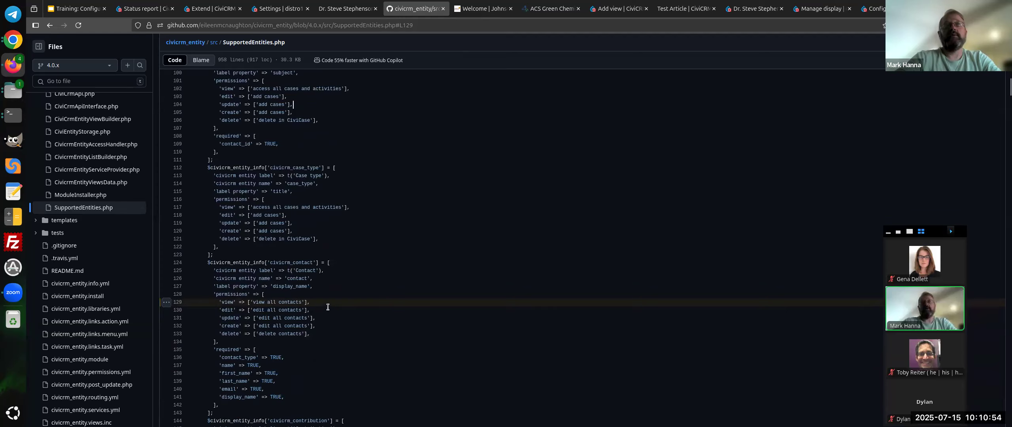
Examine the 'view all contacts' permission assigned to the view operation on line 129.
triple_click(327, 303)
click(328, 302)
triple_click(331, 305)
click(315, 308)
double_click(316, 303)
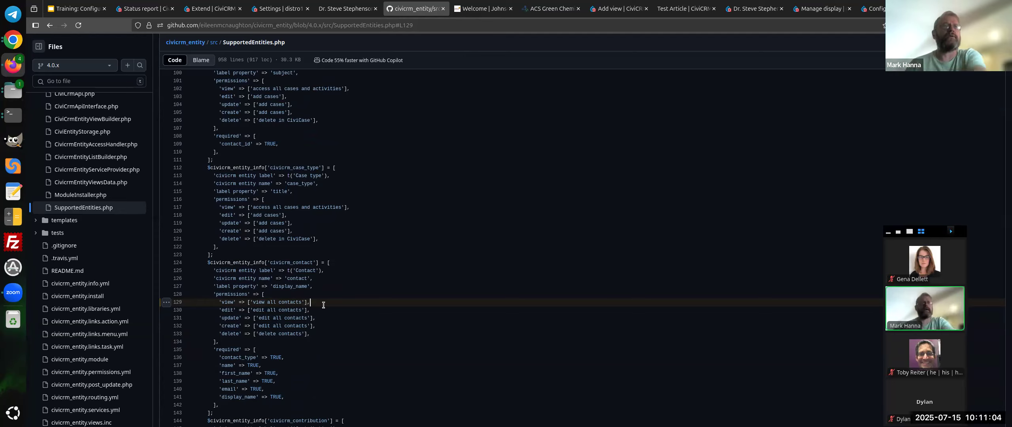
click(307, 303)
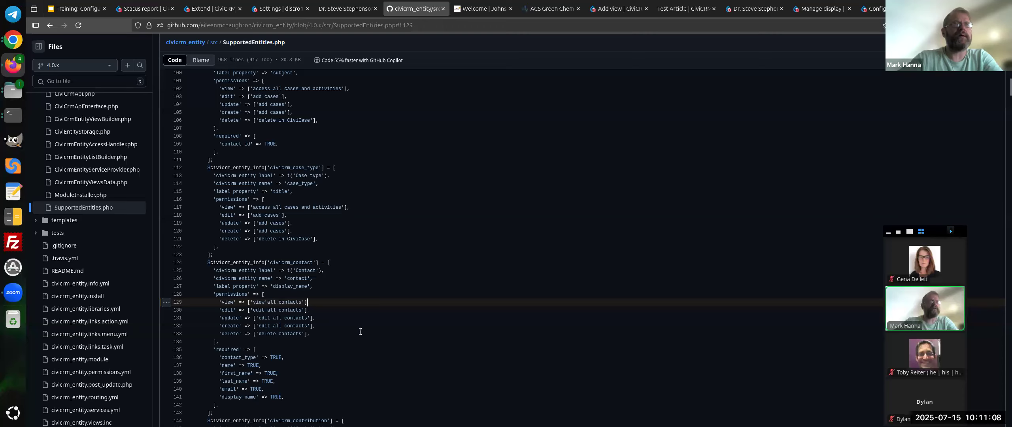
click(252, 302)
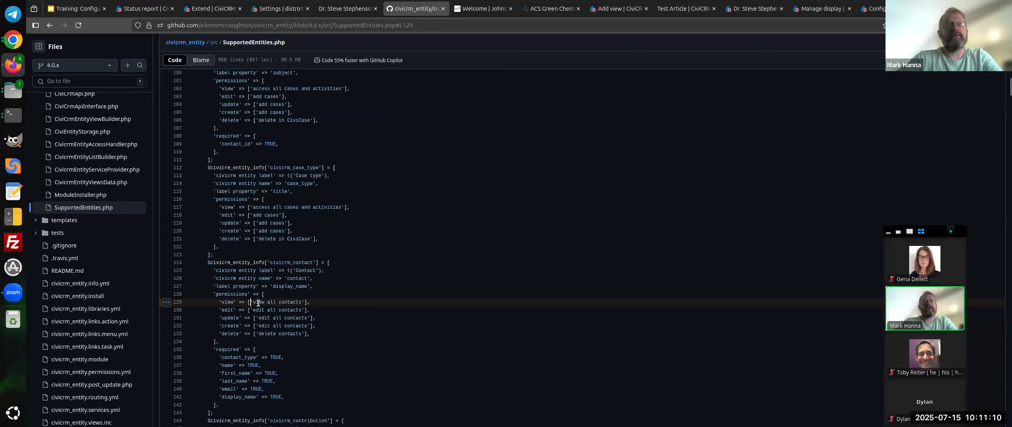
Highlight the civicrm_contact key and examine the permissions its view, edit and delete operations require.
double_click(289, 263)
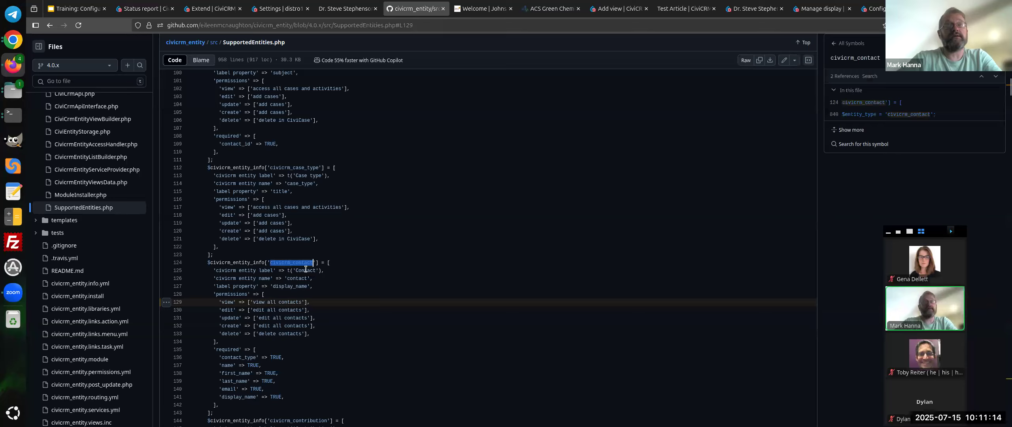
drag(251, 302, 304, 300)
click(301, 302)
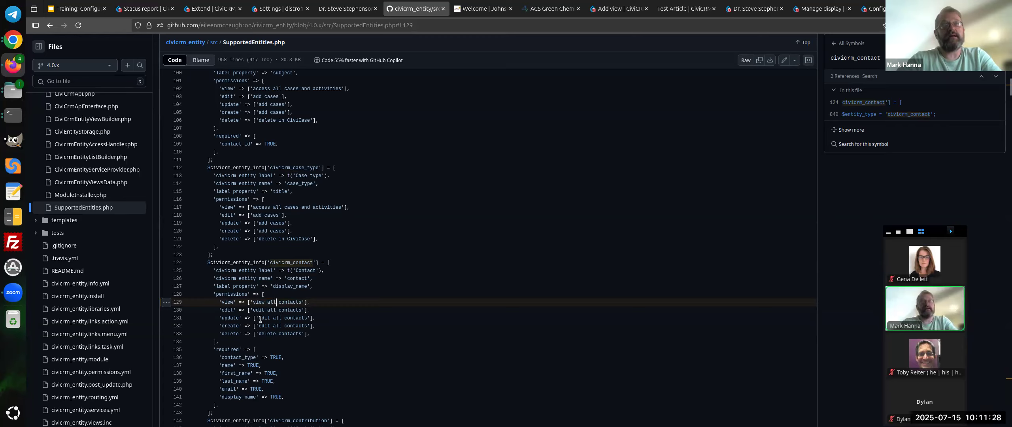
drag(253, 311, 302, 312)
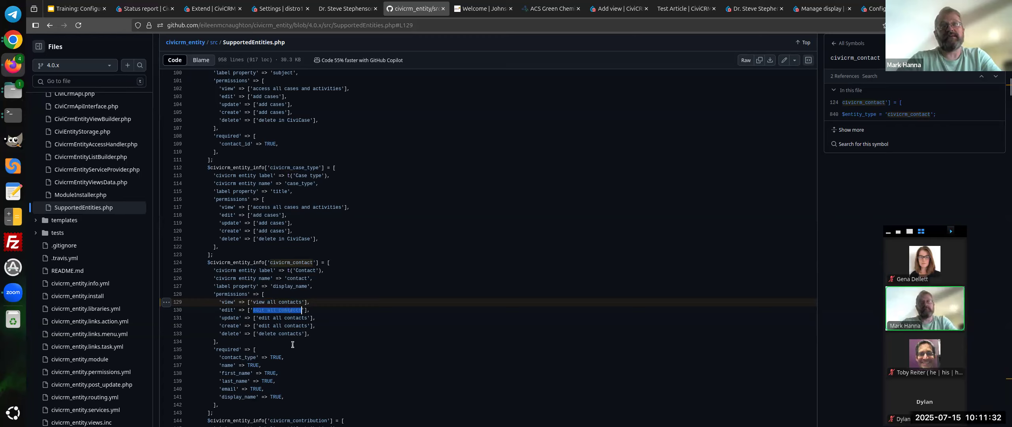
click(265, 334)
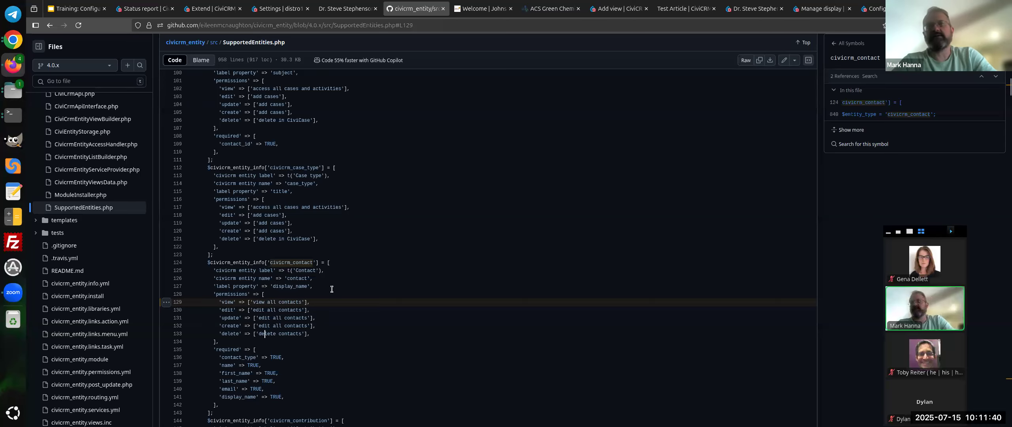
Look through the permissions of the contribution entities and highlight the edit permission of civicrm_country.
scroll(331, 289, down, 8)
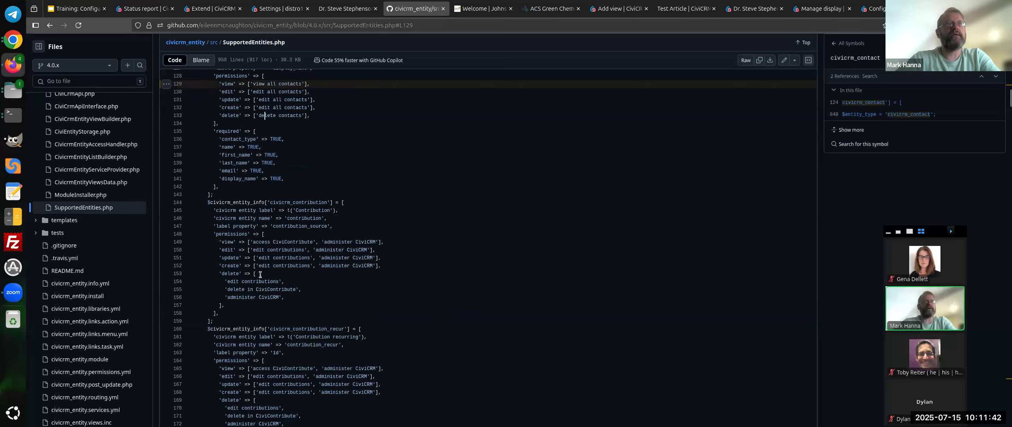
scroll(261, 274, down, 12)
drag(235, 287, 309, 285)
click(296, 295)
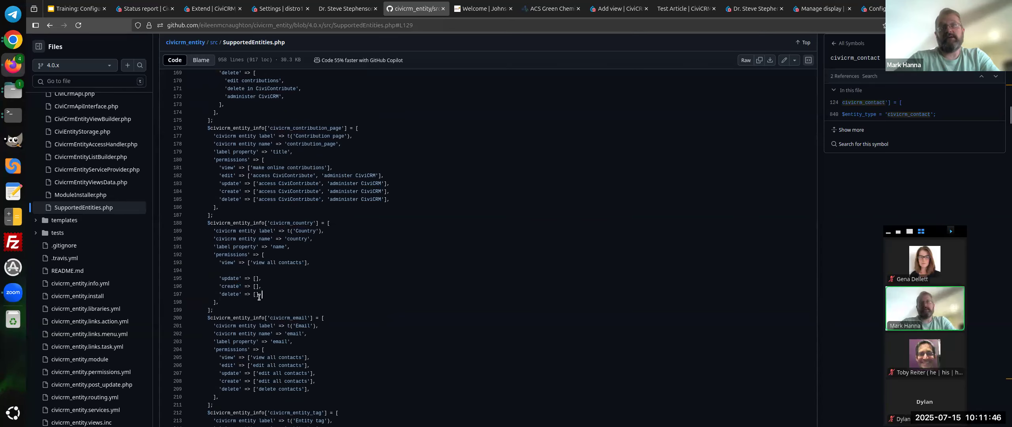
Return to the civicrm_contribution_recur entry and examine the permissions its delete operation requires.
scroll(221, 324, up, 2)
scroll(221, 324, up, 6)
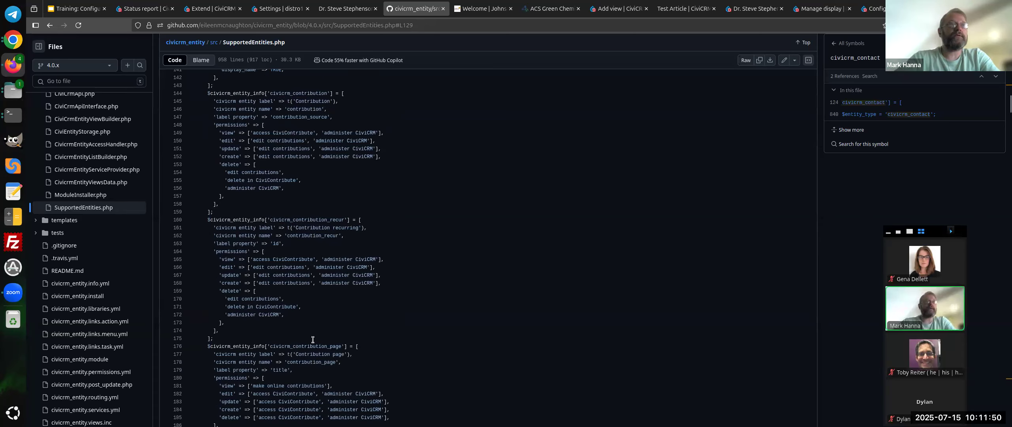
mouse_move(224, 296)
mouse_down()
mouse_move(284, 301)
mouse_move(221, 302)
mouse_up()
click(298, 299)
click(221, 301)
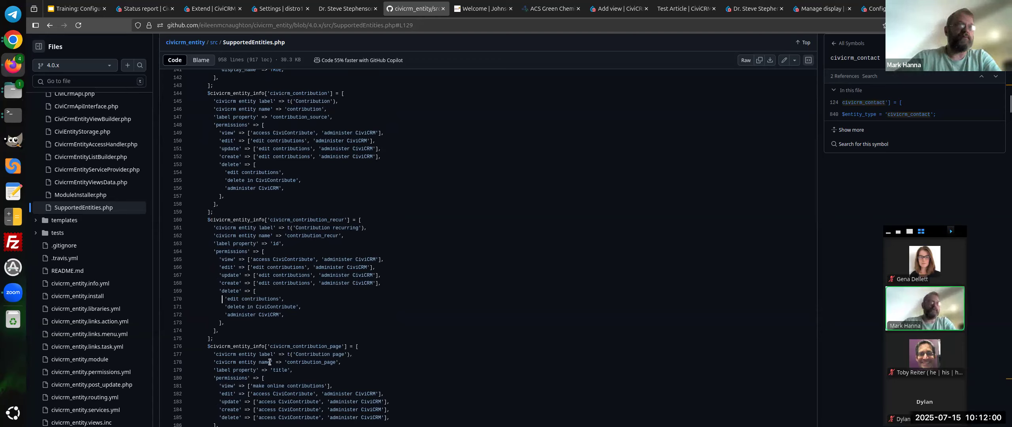
drag(225, 301, 255, 299)
click(237, 315)
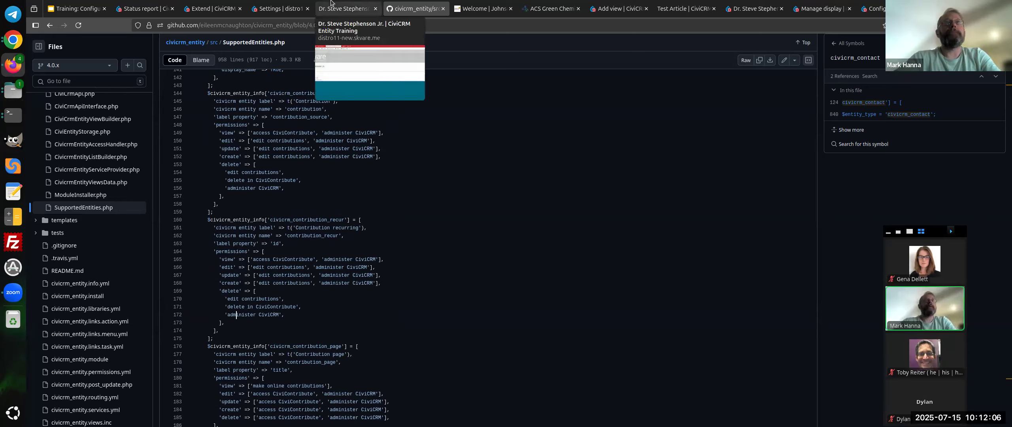
Switch back to the CiviCRM Entity settings and review the Drupal page options enabled for the Contact entity type.
click(281, 9)
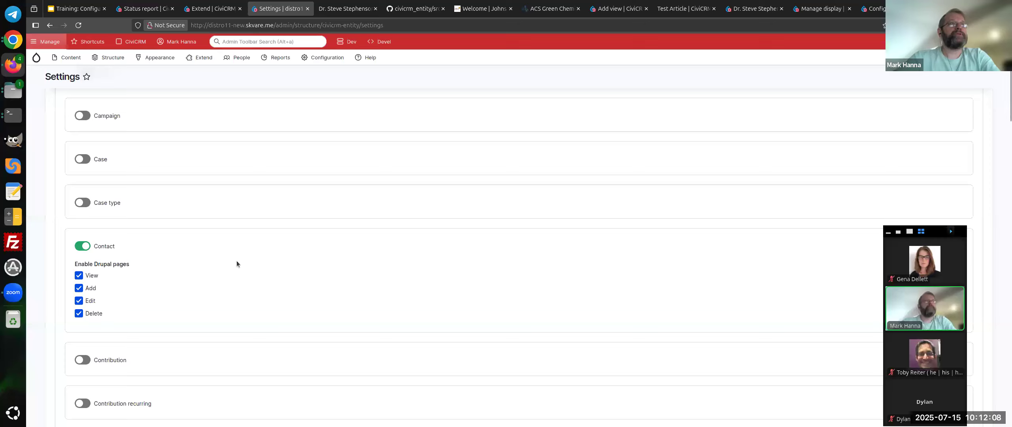
scroll(128, 255, down, 2)
scroll(182, 229, up, 4)
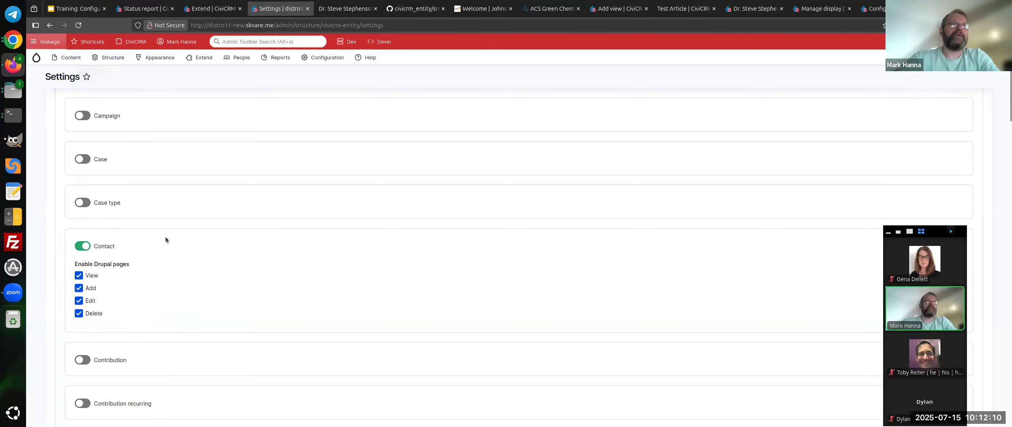
scroll(158, 235, up, 2)
scroll(158, 235, down, 3)
scroll(130, 214, up, 3)
scroll(140, 256, down, 3)
scroll(148, 256, up, 5)
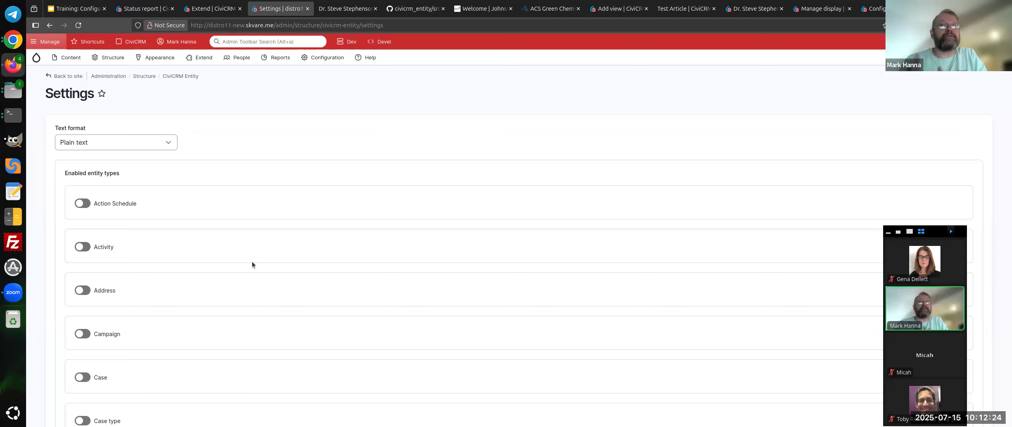
Expand the advanced settings below the entity types and highlight the Disable Drupal pages option.
scroll(138, 195, down, 10)
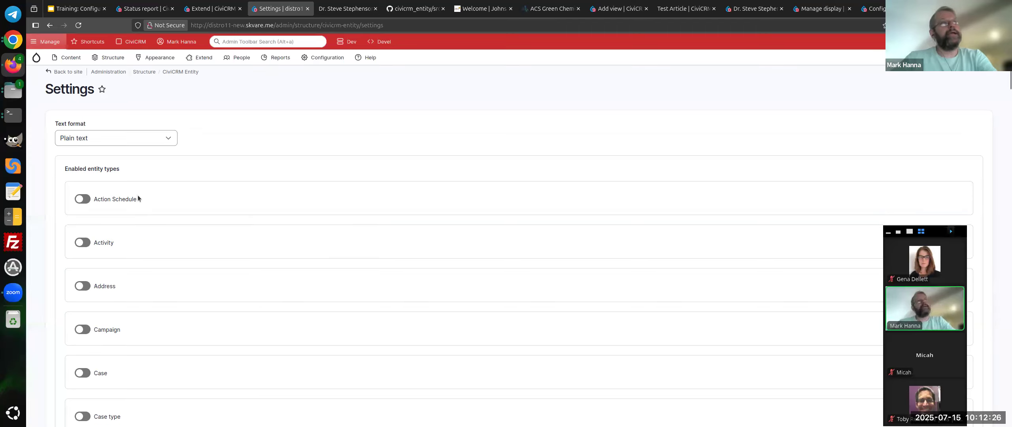
scroll(156, 226, down, 10)
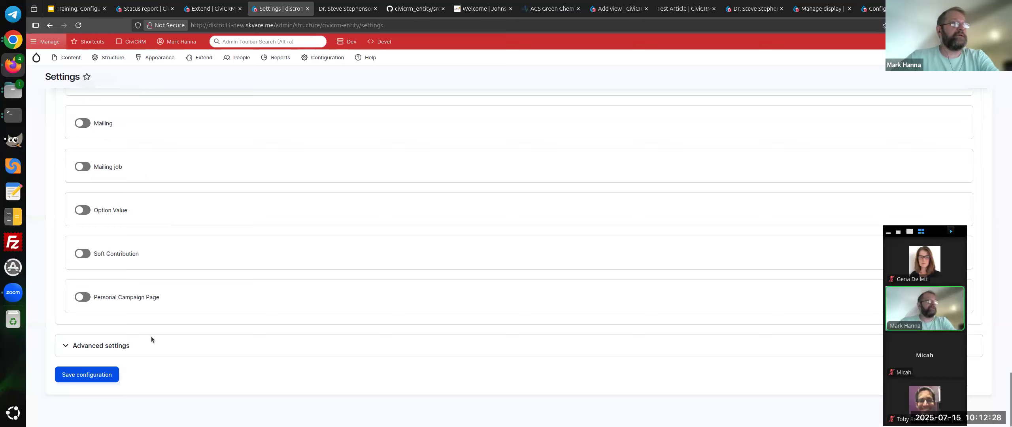
click(110, 346)
scroll(136, 291, down, 5)
drag(145, 151, 90, 138)
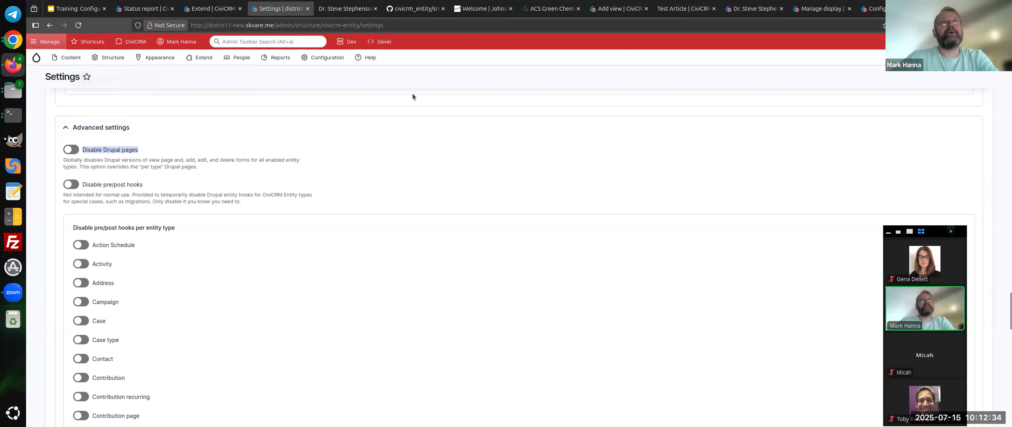
Switch to the Drupal page of the CiviCRM contact, look at its edit form and return to the view page.
click(344, 8)
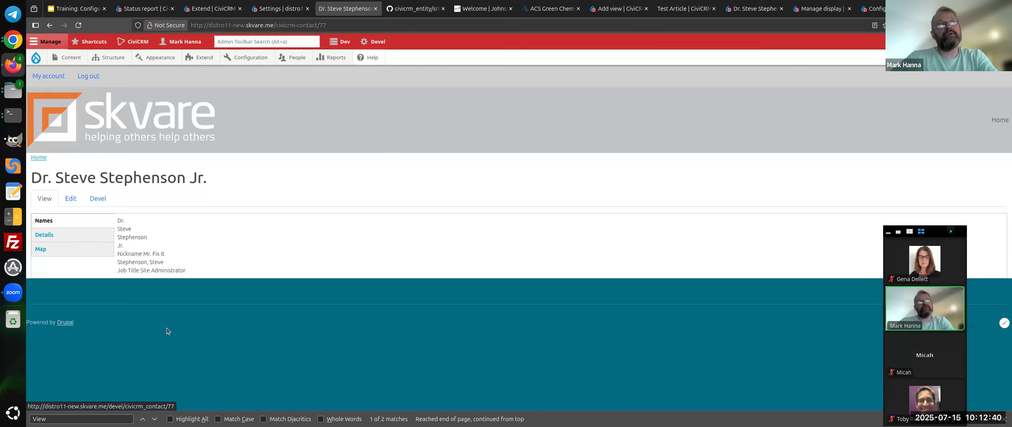
click(70, 200)
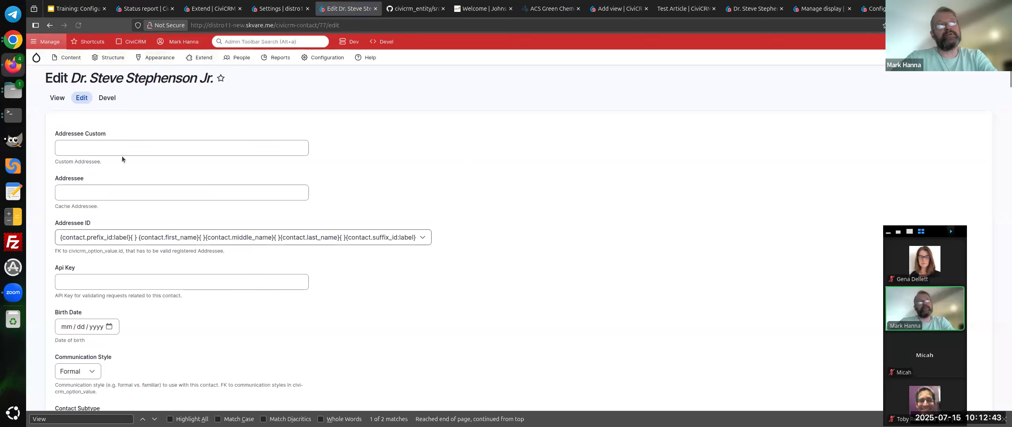
click(202, 289)
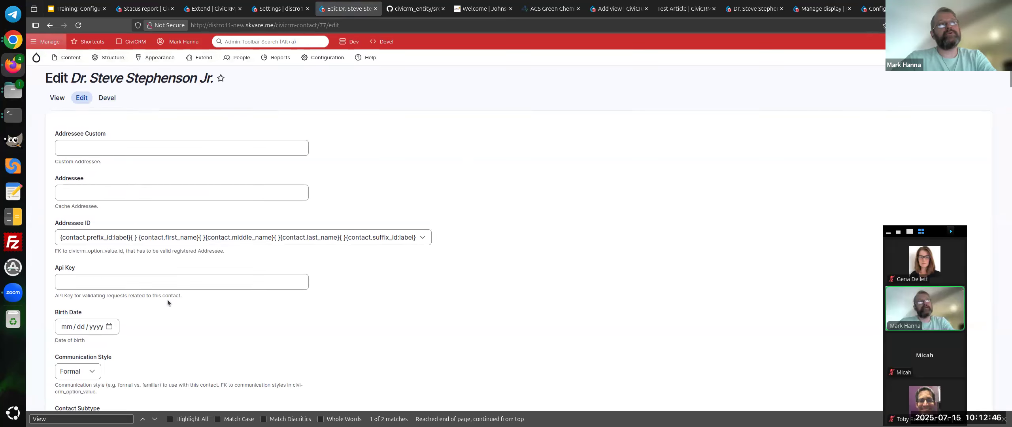
click(58, 99)
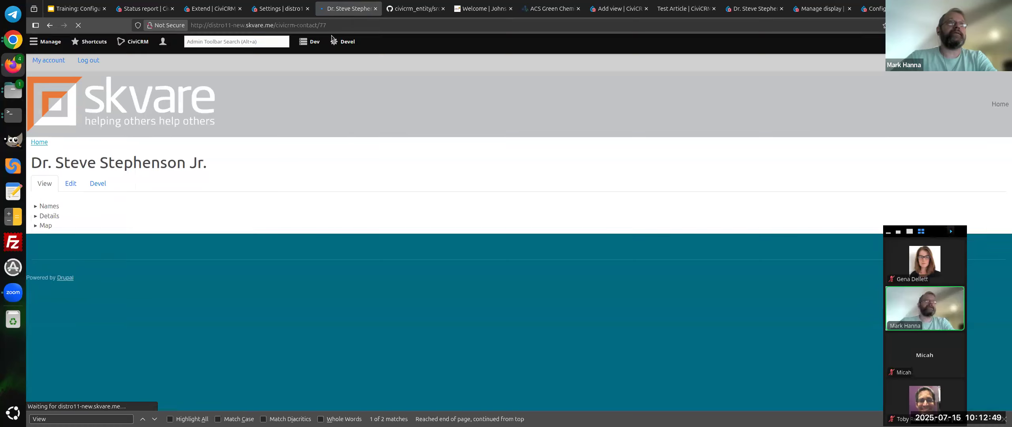
Open the contact's delete confirmation page by adding /delete to its URL, and go back without deleting the contact.
click(350, 25)
click(350, 26)
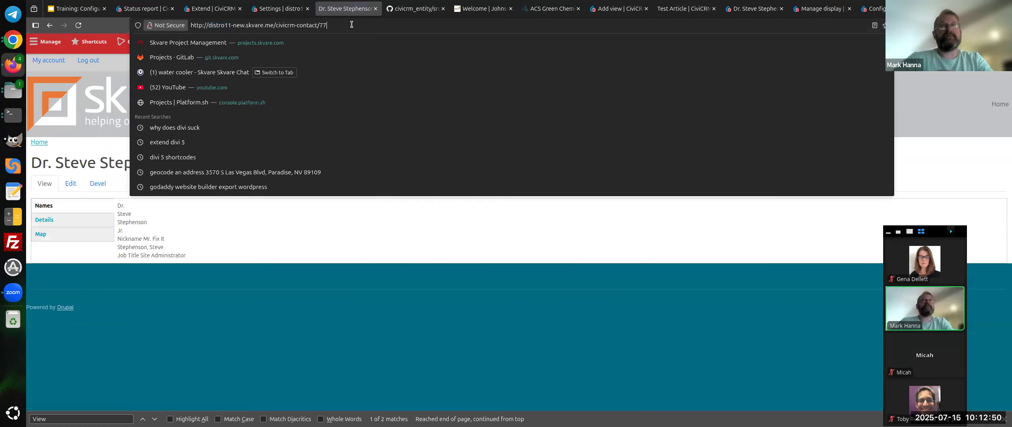
text(/delete)
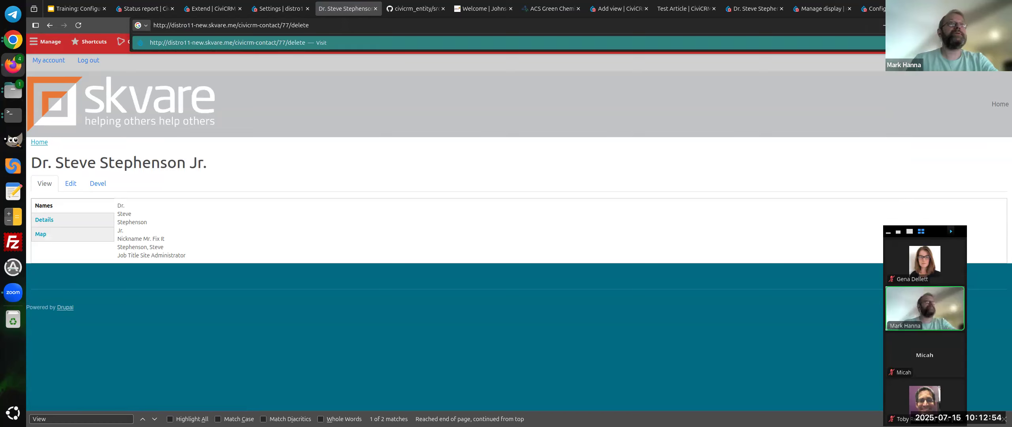
key(Return)
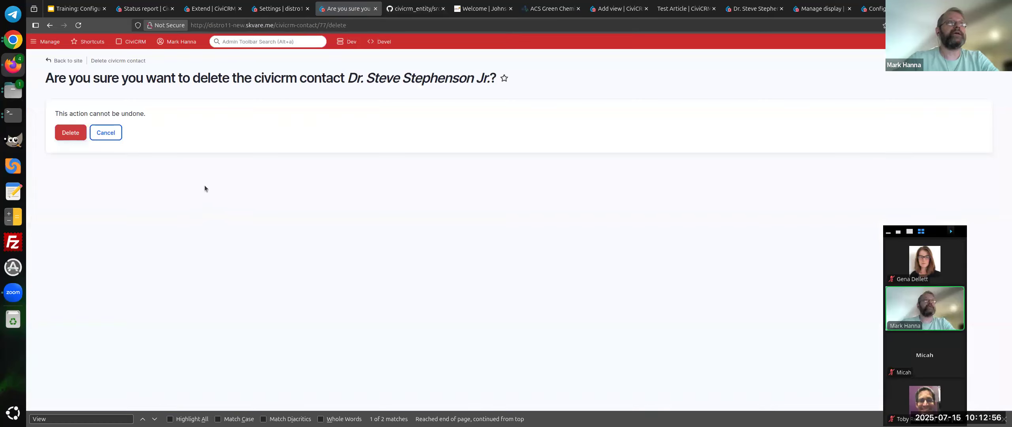
key(alt+Left)
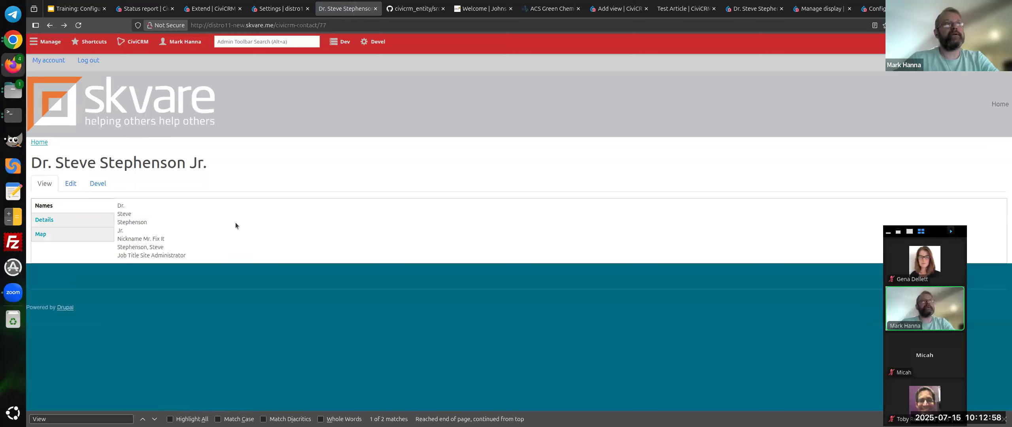
double_click(285, 151)
drag(285, 151, 285, 162)
click(285, 162)
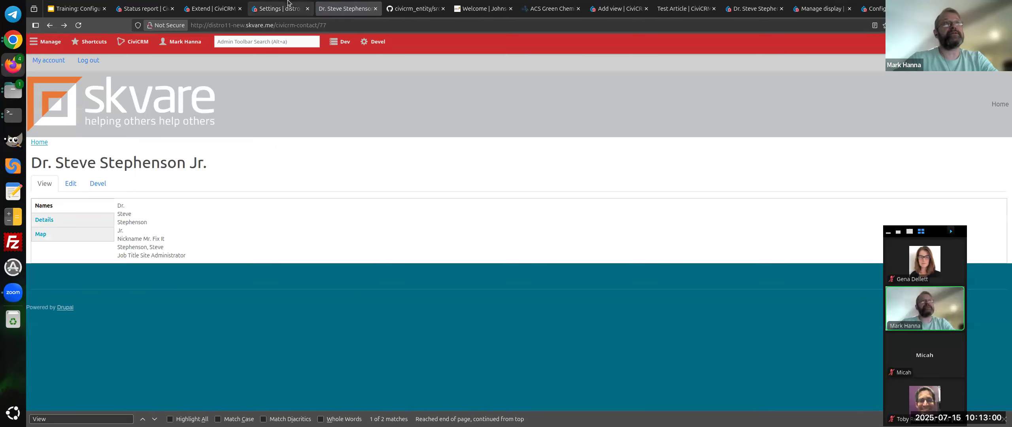
Return to the CiviCRM Entity settings and examine the Disable Drupal pages option in the advanced settings.
click(283, 4)
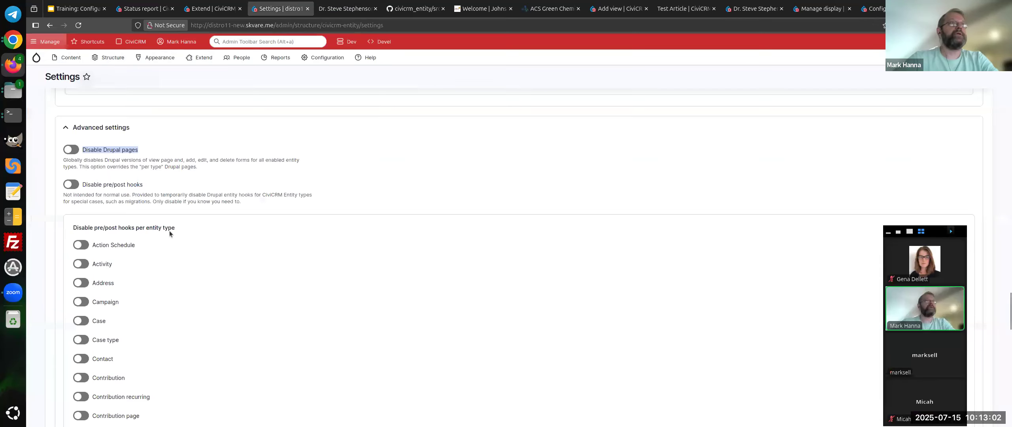
triple_click(166, 149)
triple_click(166, 150)
click(165, 151)
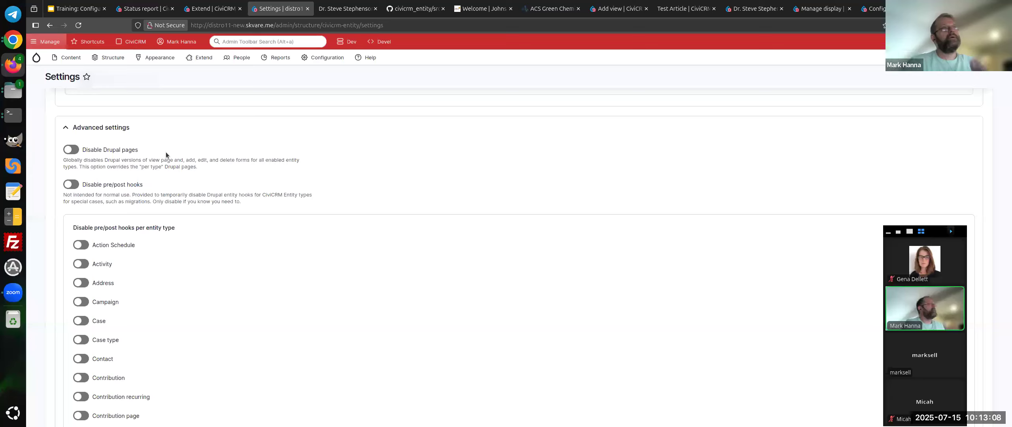
Go back to the Contact entity type and highlight its Enable Drupal pages heading to examine the per-type options.
scroll(179, 166, up, 20)
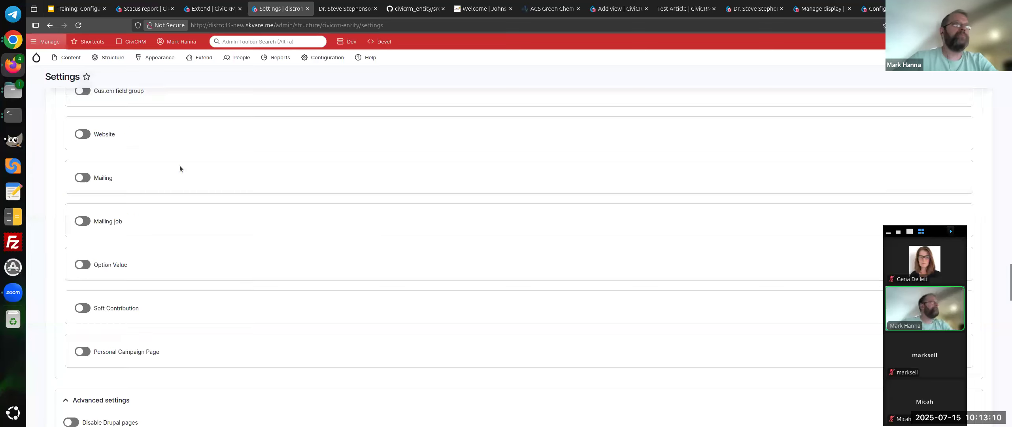
scroll(192, 182, up, 12)
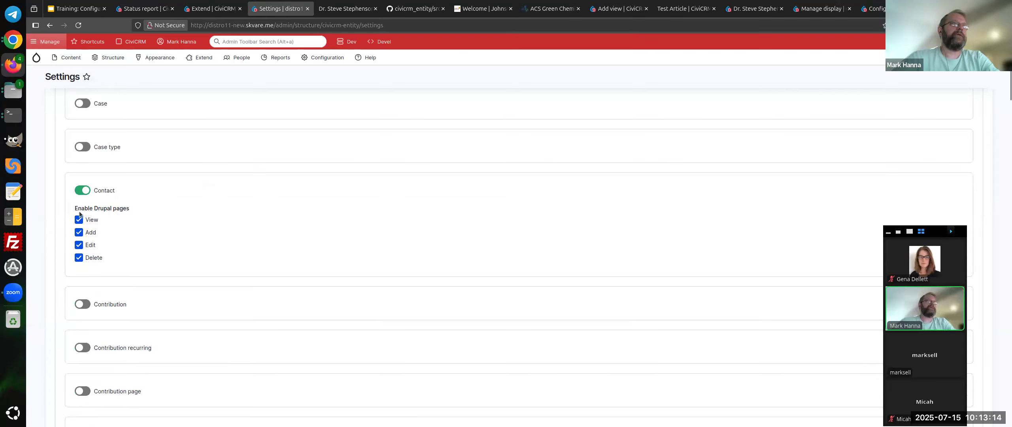
drag(75, 208, 128, 209)
click(128, 209)
double_click(128, 210)
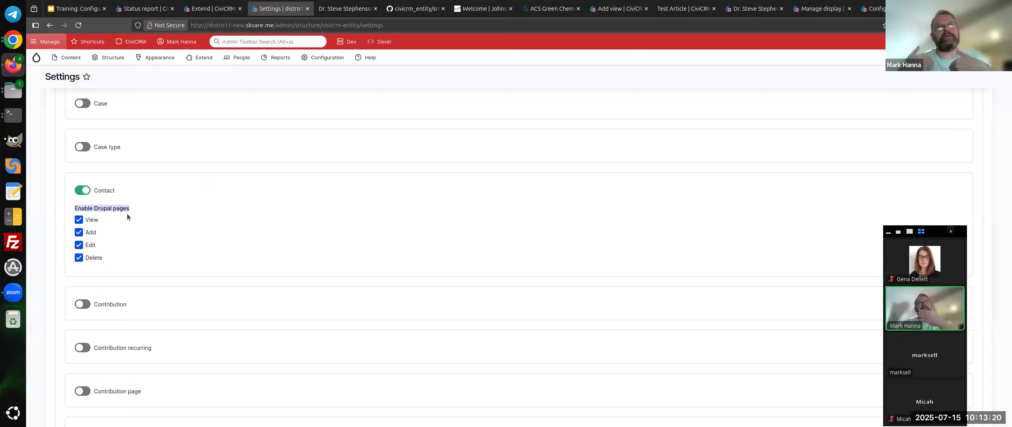
click(183, 213)
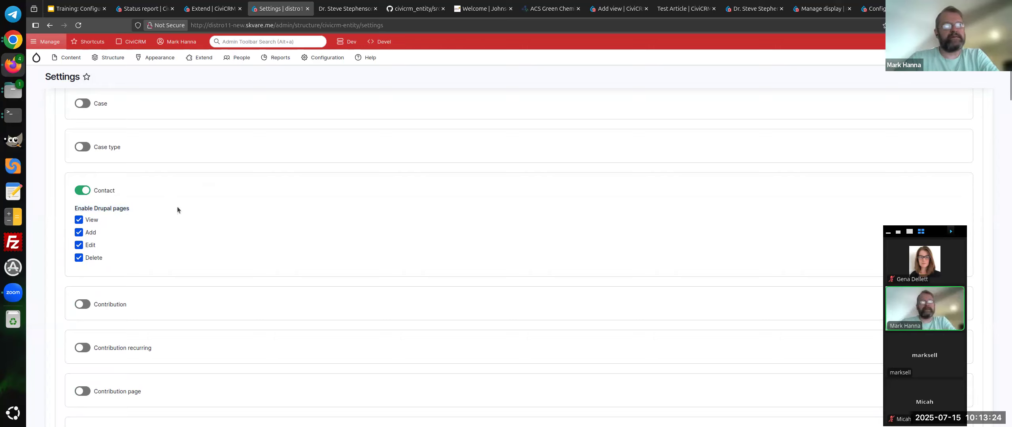
scroll(177, 207, up, 2)
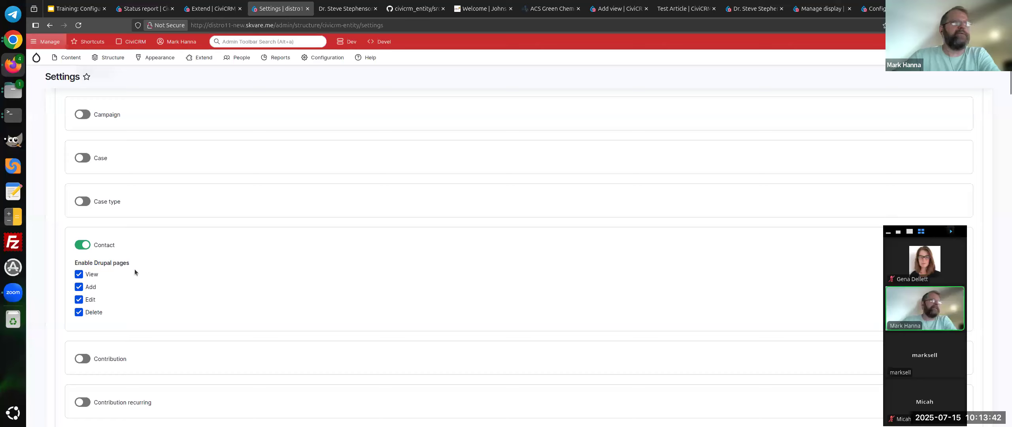
triple_click(119, 264)
click(123, 264)
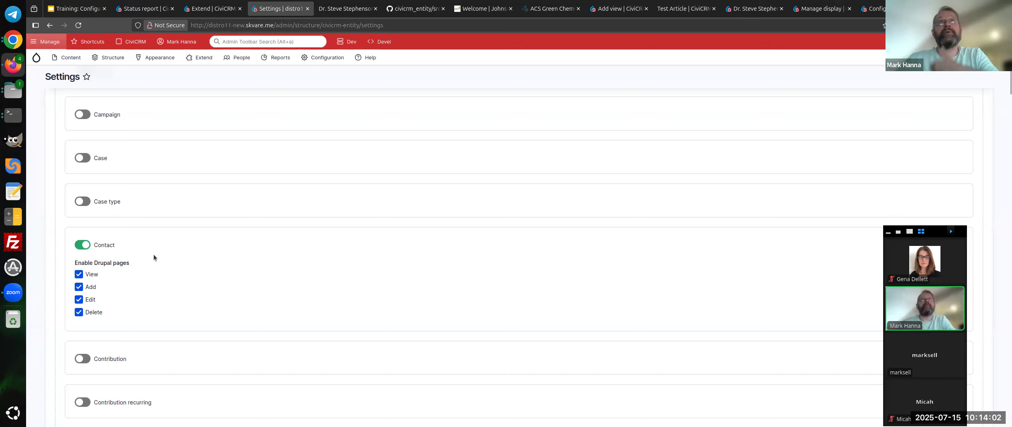
Switch to the Connect Johnson County website and examine the Upcoming Classes & Events listing on its home page.
click(473, 9)
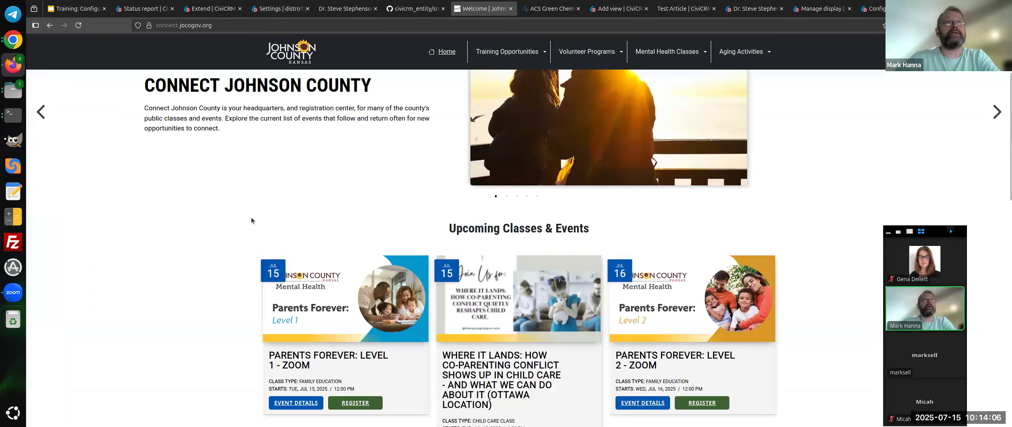
scroll(182, 211, down, 3)
scroll(182, 214, up, 3)
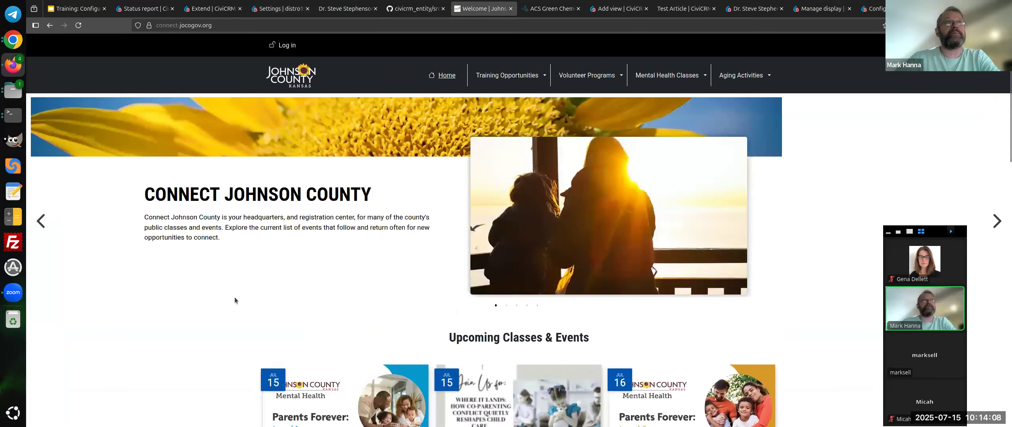
scroll(148, 261, down, 2)
scroll(150, 261, up, 2)
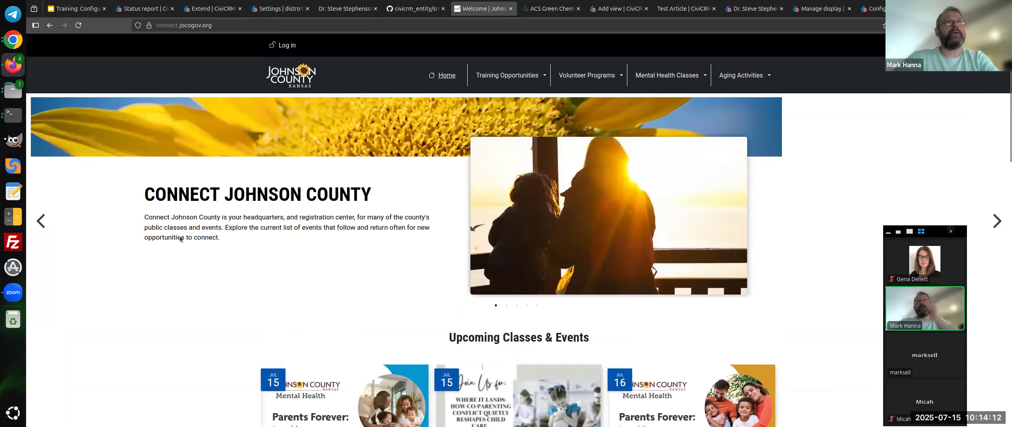
scroll(180, 238, down, 5)
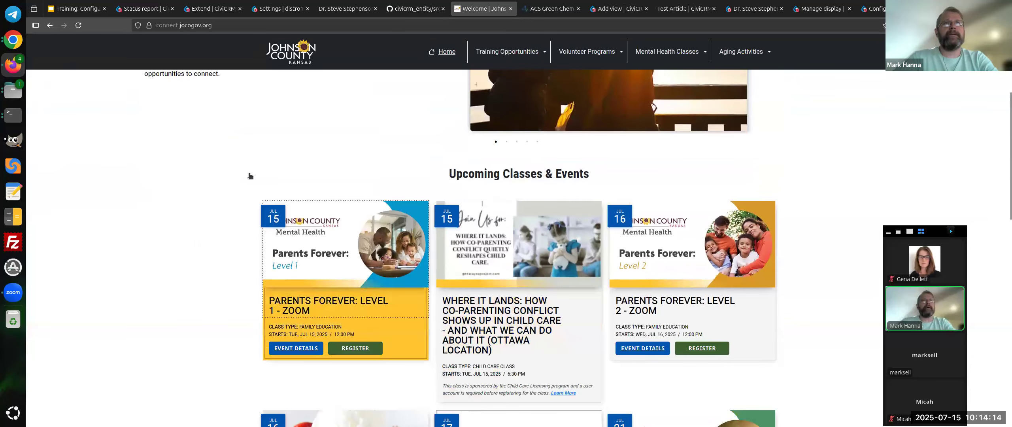
scroll(221, 218, down, 2)
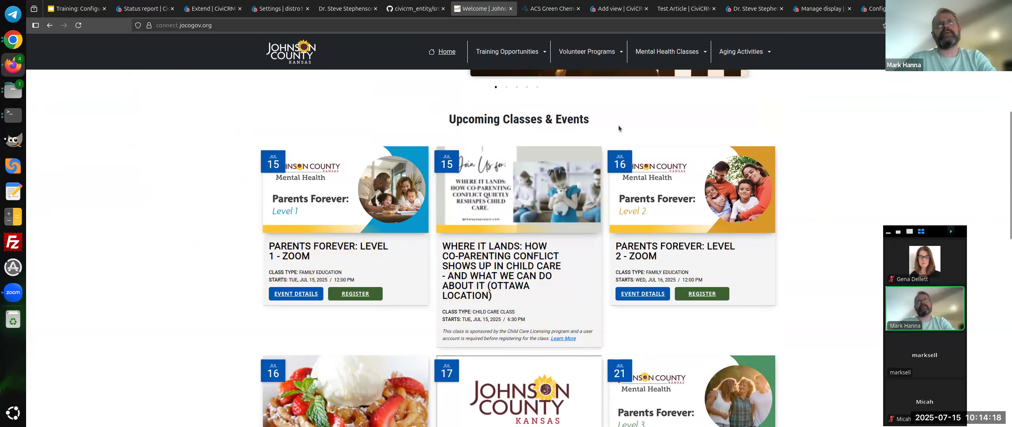
scroll(194, 245, up, 2)
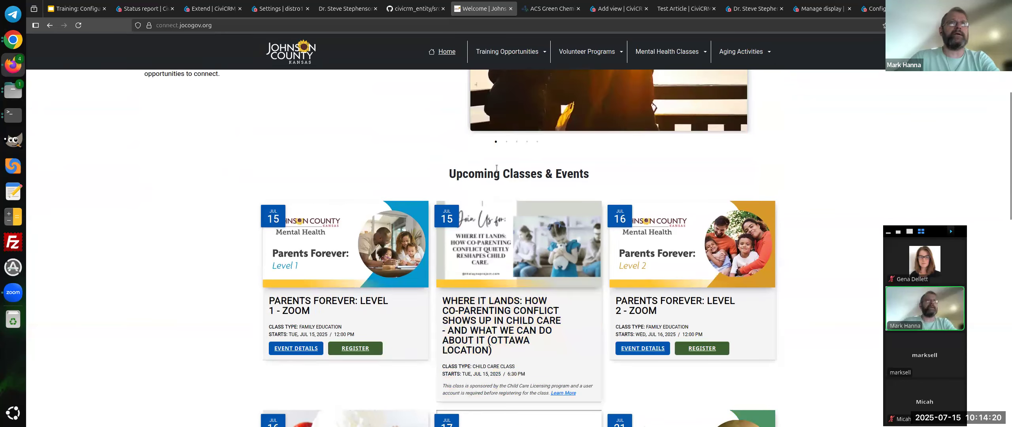
triple_click(445, 173)
click(429, 173)
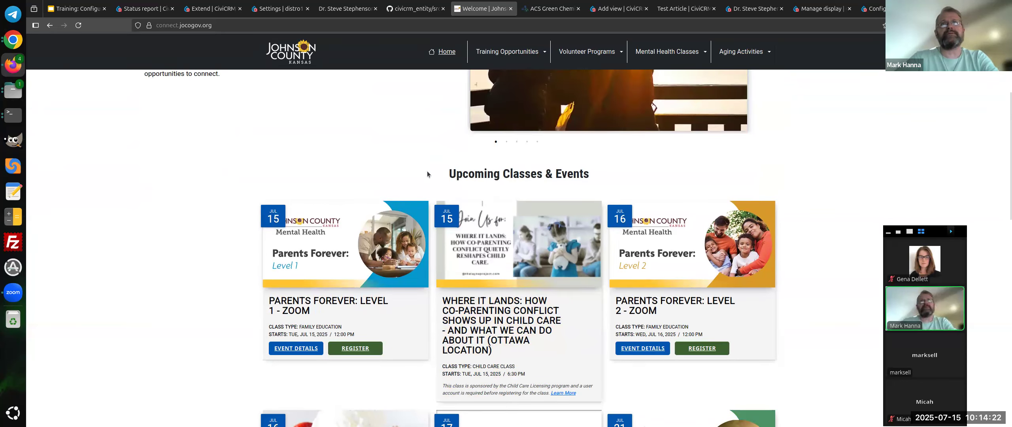
Look through the Upcoming Classes & Events listing and open the event details of Parents Forever: Level 1 - Zoom.
scroll(242, 246, down, 4)
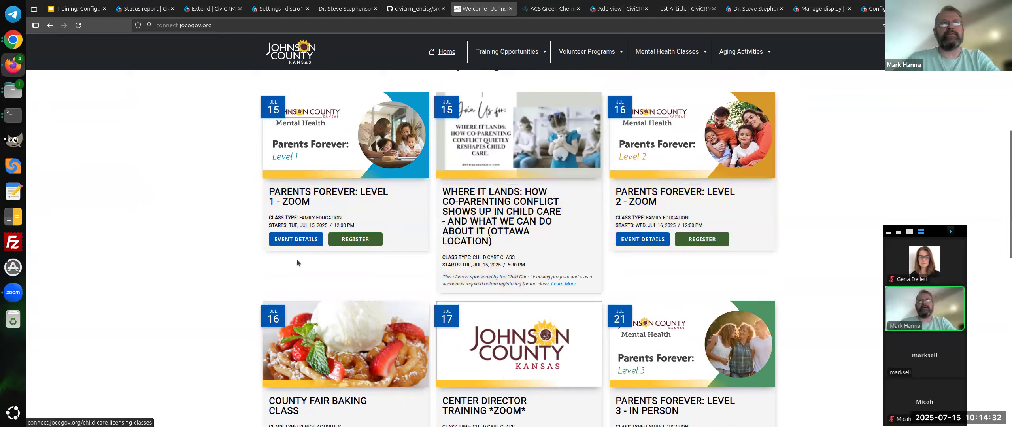
scroll(227, 235, down, 3)
scroll(227, 238, up, 5)
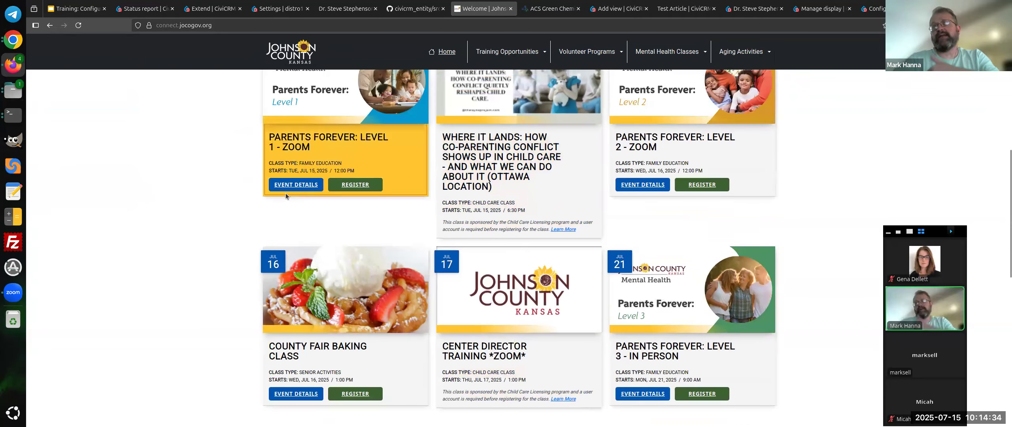
click(297, 294)
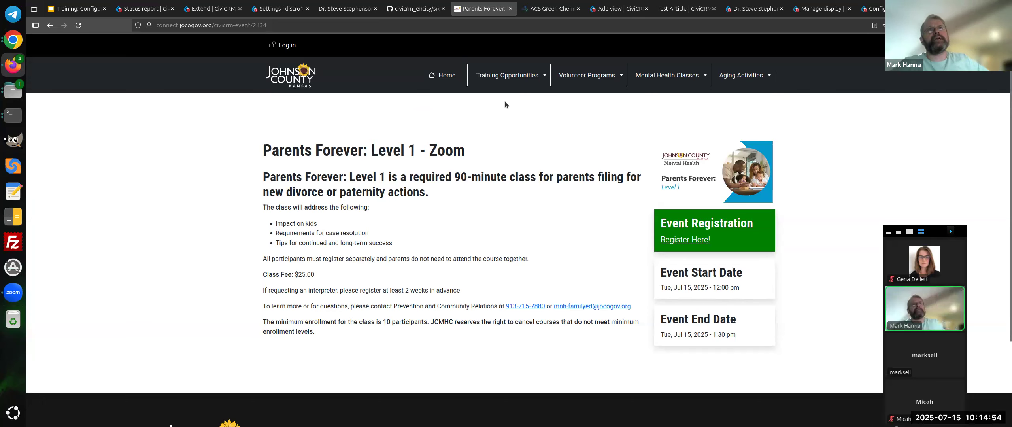
Switch to the Green Chemistry for Sustainability site and examine the ACS Green Chemistry Institute page, including the people connected to the organization.
click(542, 4)
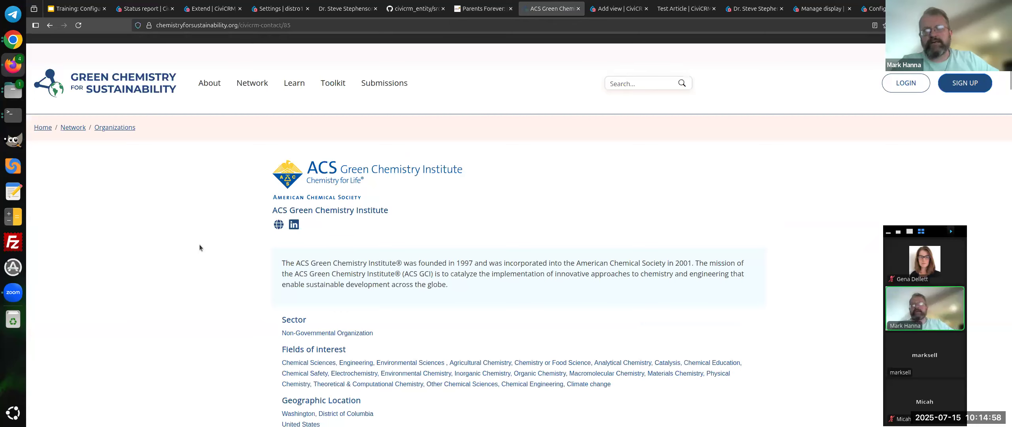
scroll(199, 248, down, 2)
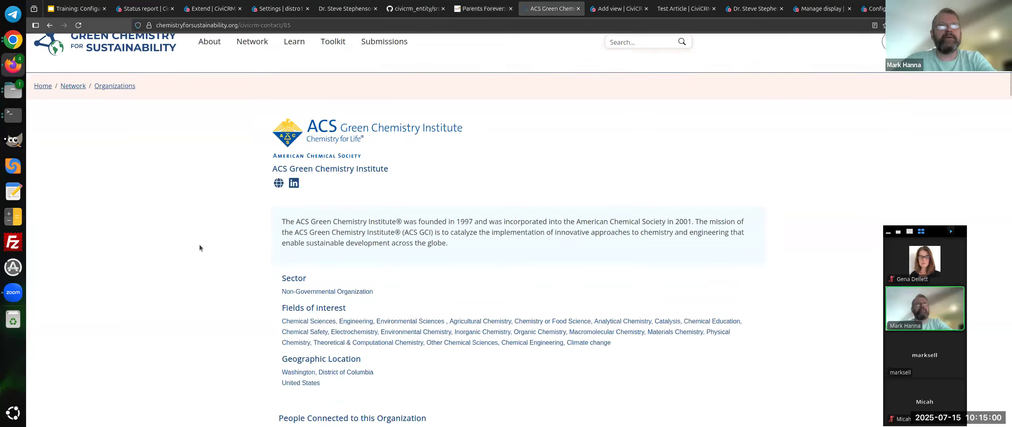
scroll(199, 248, up, 2)
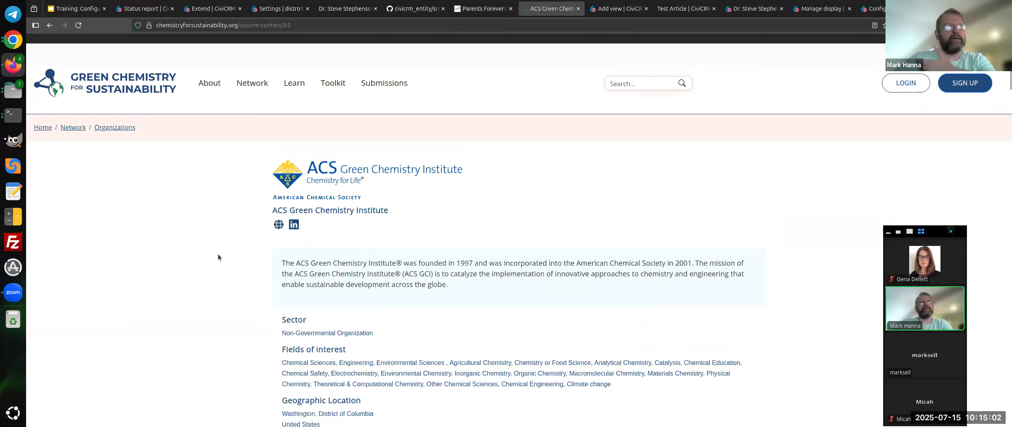
scroll(223, 250, down, 5)
scroll(223, 250, down, 7)
scroll(231, 251, up, 6)
scroll(206, 229, up, 1)
scroll(185, 248, down, 1)
scroll(188, 248, up, 1)
scroll(199, 233, down, 5)
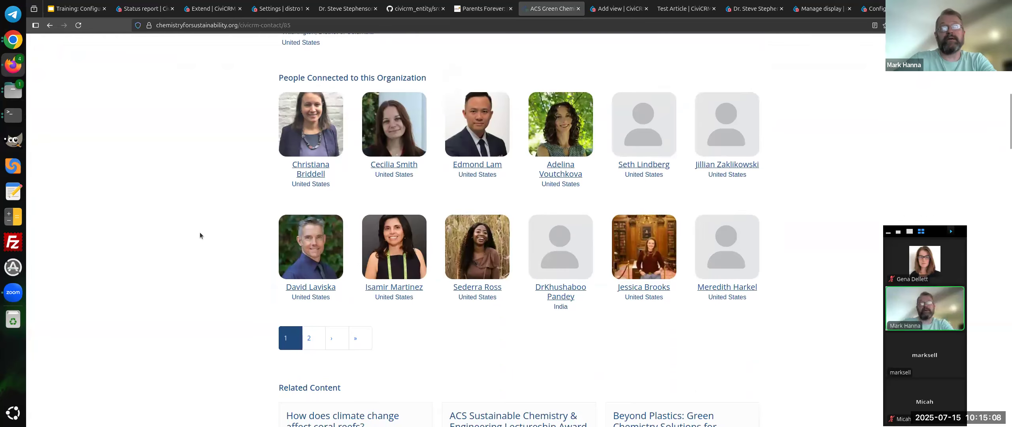
scroll(200, 235, up, 3)
scroll(200, 324, up, 3)
scroll(214, 301, up, 4)
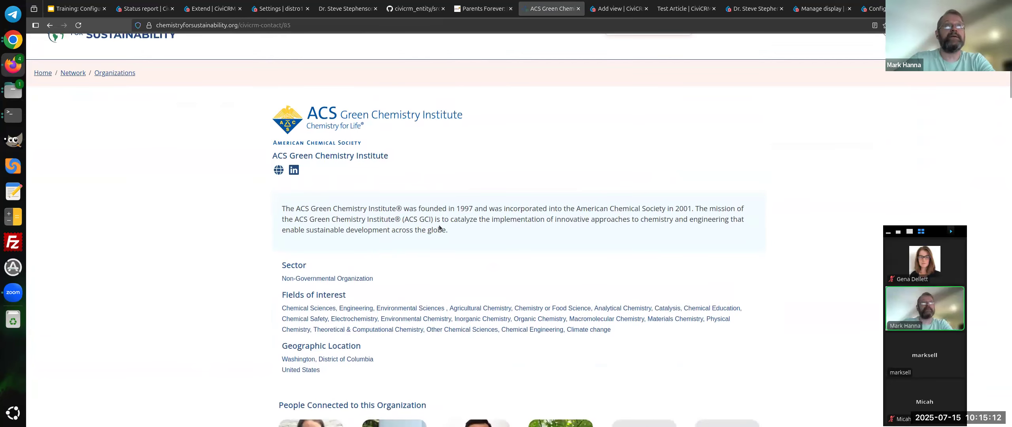
Highlight the civicrm-contact/85 path in the ACS Green Chemistry Institute page's URL and leave the address unchanged.
scroll(300, 233, up, 2)
scroll(415, 284, down, 2)
scroll(413, 282, up, 2)
click(244, 25)
drag(244, 25, 291, 25)
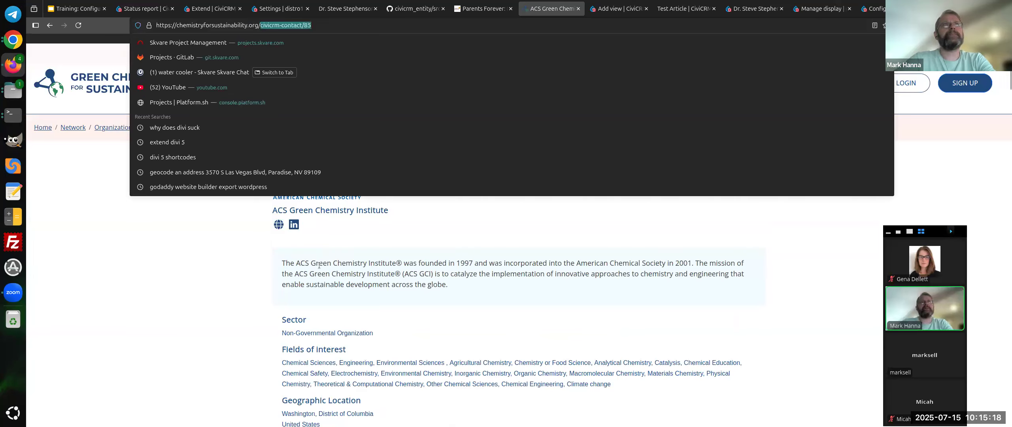
click(320, 255)
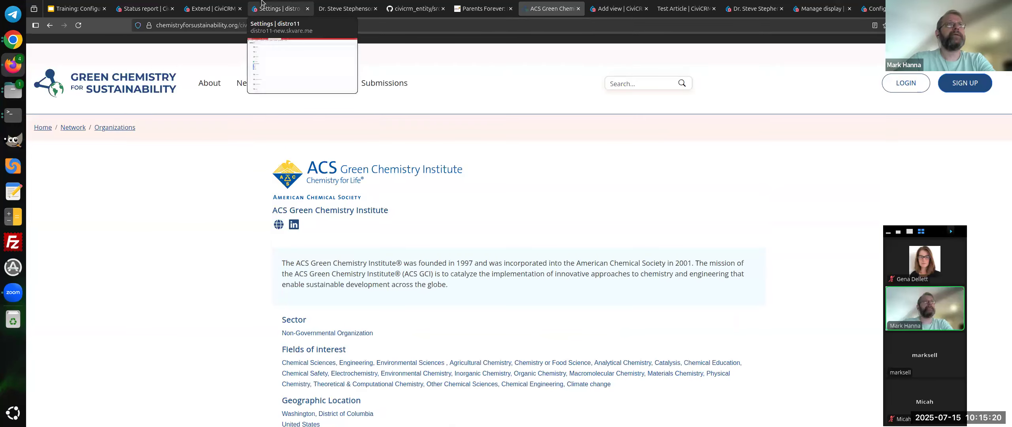
Return to the CiviCRM Entity settings and point out the Enable Drupal pages options of the Contact entity type.
click(283, 5)
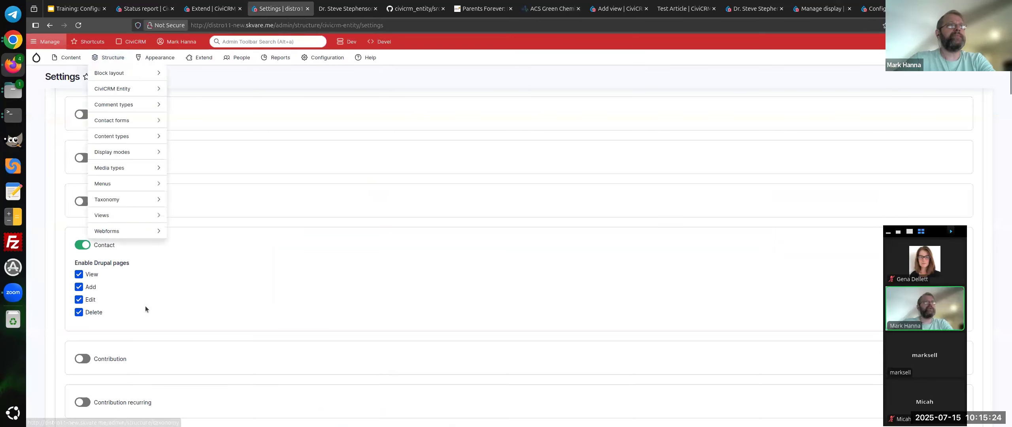
drag(76, 262, 130, 265)
click(130, 265)
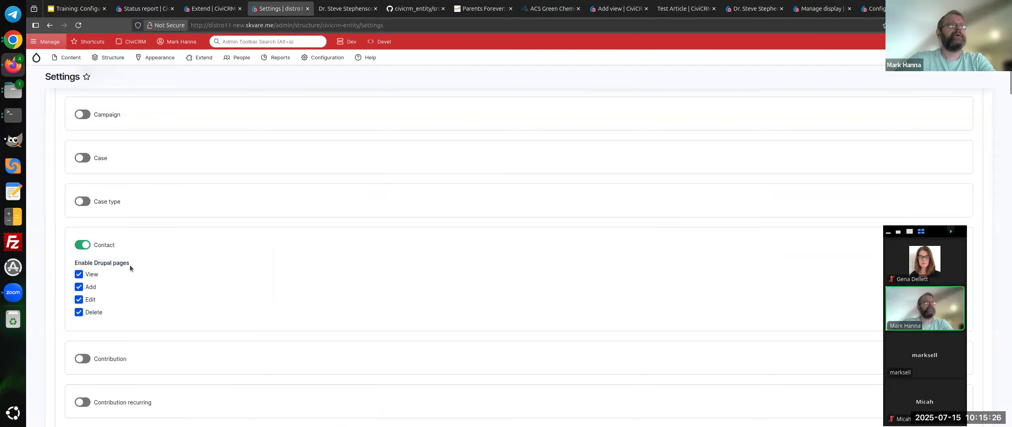
Open the CiviCRM Contact entity administration in a new browser tab and show its Manage fields page.
mouse_move(113, 57)
mouse_move(143, 89)
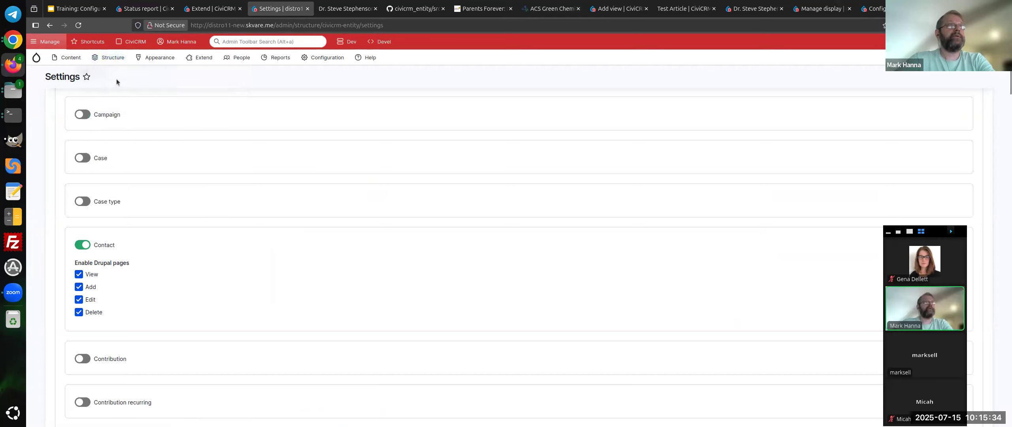
right_click(189, 89)
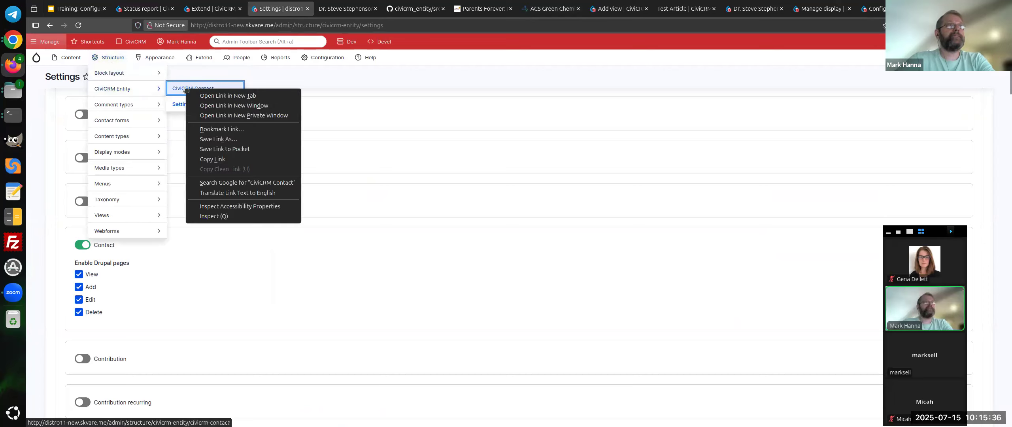
click(224, 92)
key(ctrl+Tab)
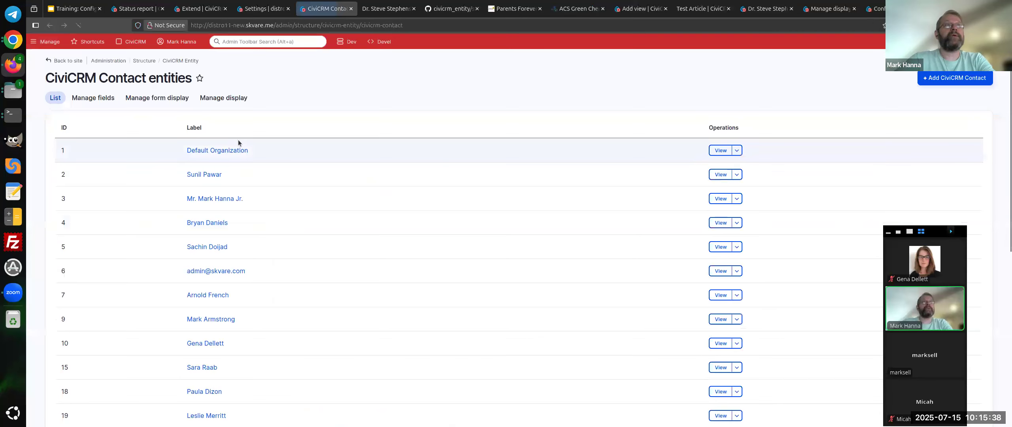
click(94, 99)
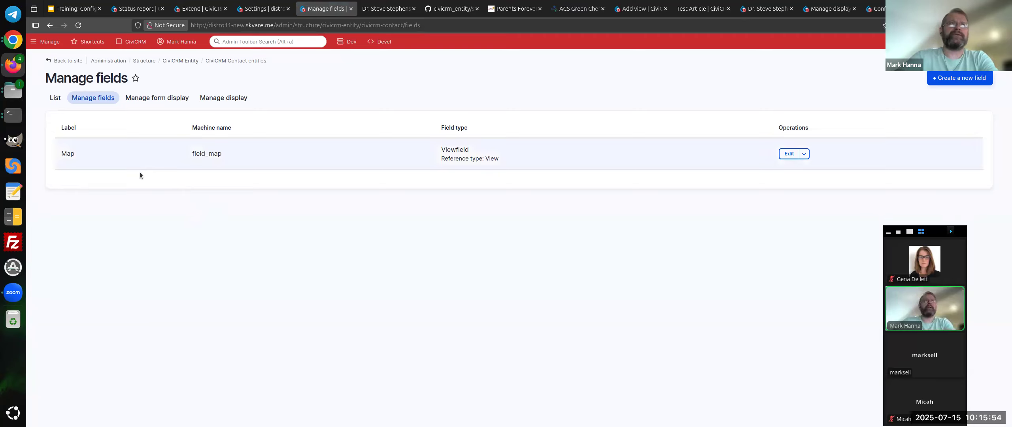
Highlight the Map field's Viewfield type to examine what kind of field it is.
drag(434, 152, 469, 155)
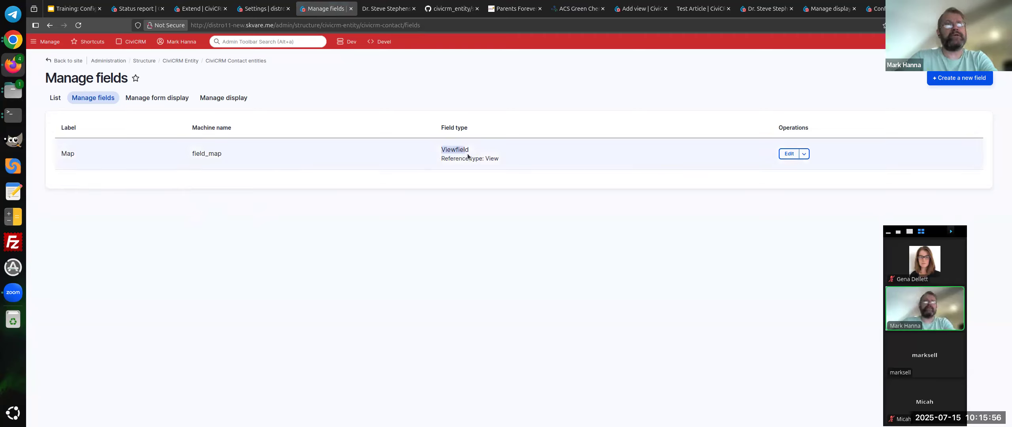
double_click(467, 160)
click(455, 166)
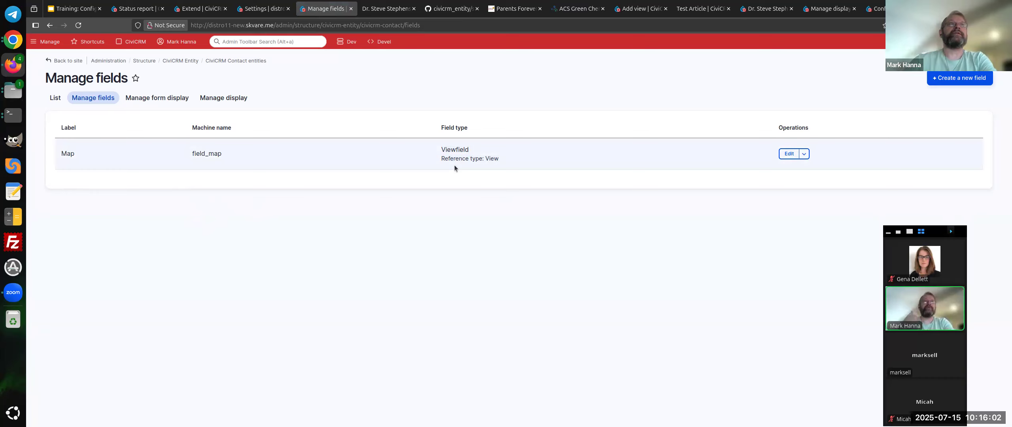
Switch to the sample contact's Drupal page, show its Map section and highlight the contact's name in the page title.
click(372, 5)
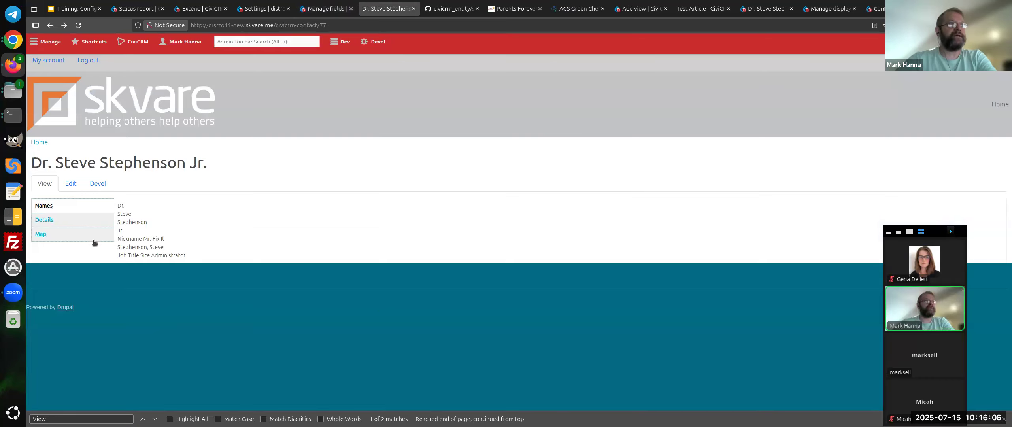
click(79, 237)
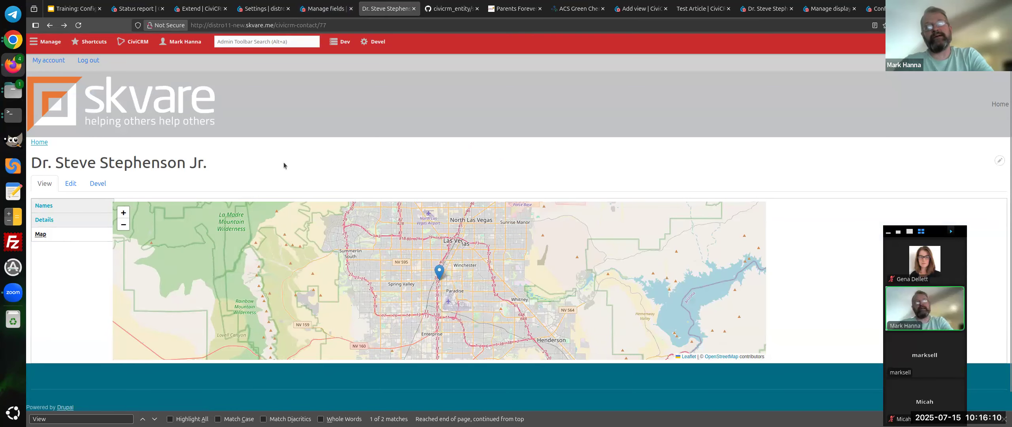
triple_click(236, 157)
click(256, 150)
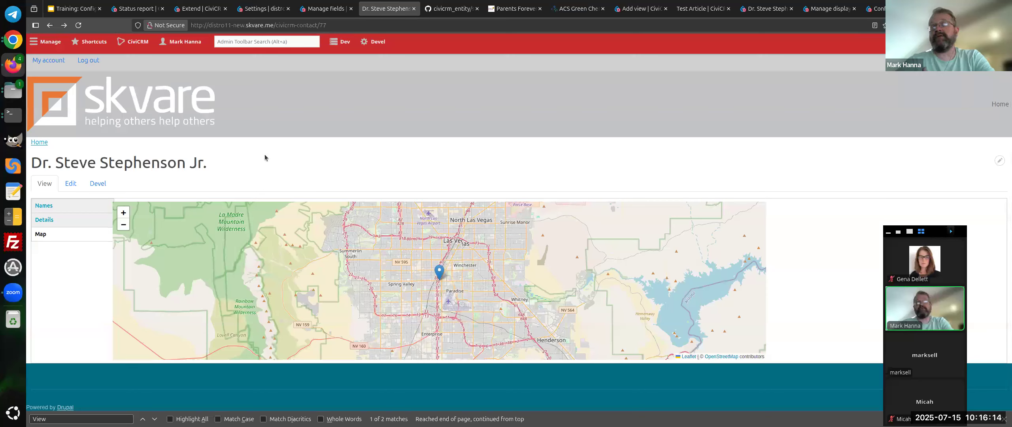
triple_click(267, 155)
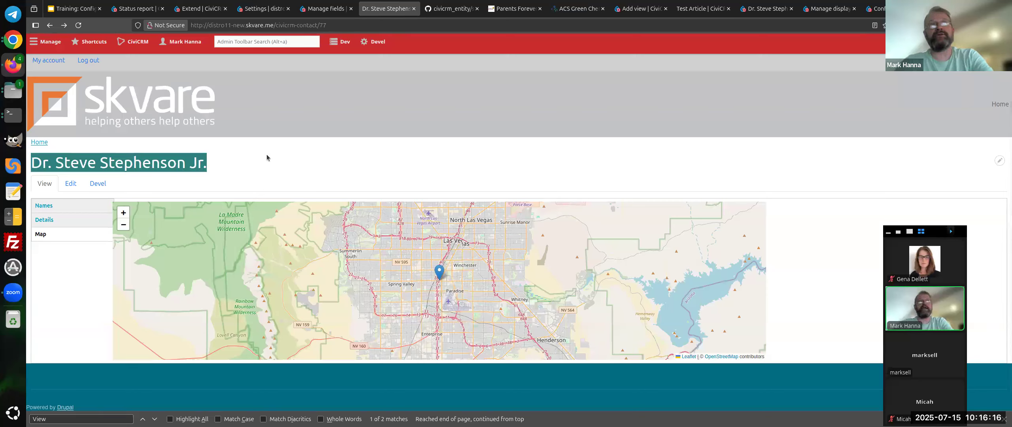
click(266, 157)
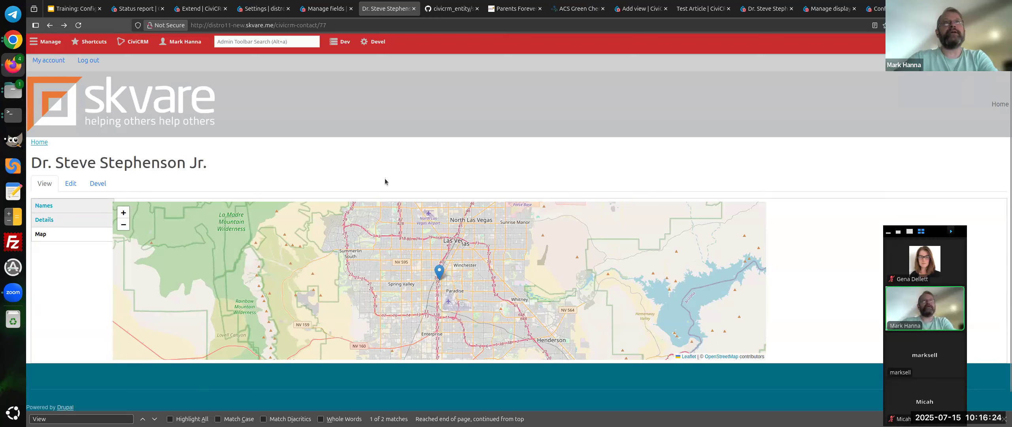
Return to the Contact Manage fields page and open the Add view form in a new browser tab.
click(326, 8)
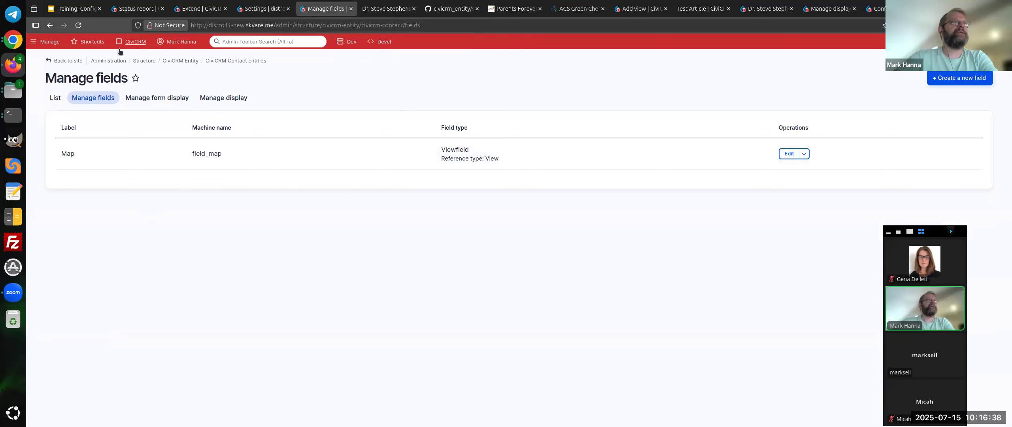
click(50, 42)
mouse_move(111, 58)
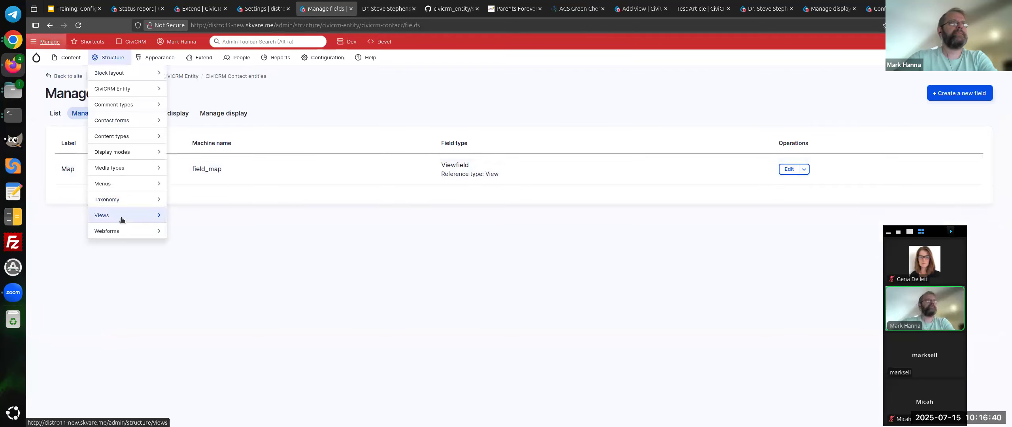
mouse_move(122, 219)
right_click(181, 218)
click(208, 224)
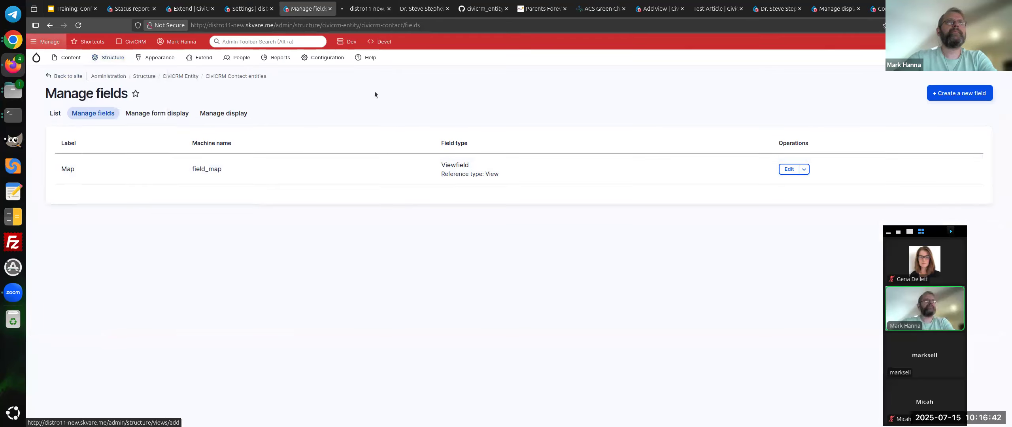
click(363, 8)
Name the new view Contact Primary Address.
click(136, 161)
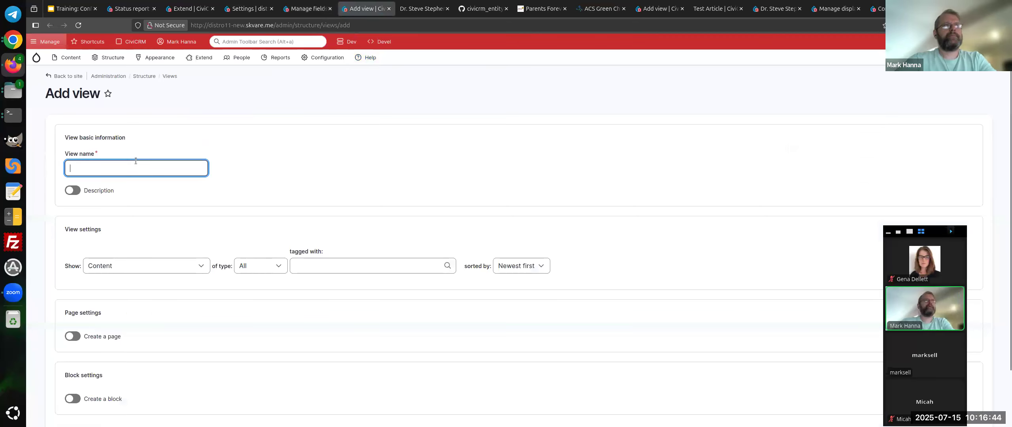
text(Contact )
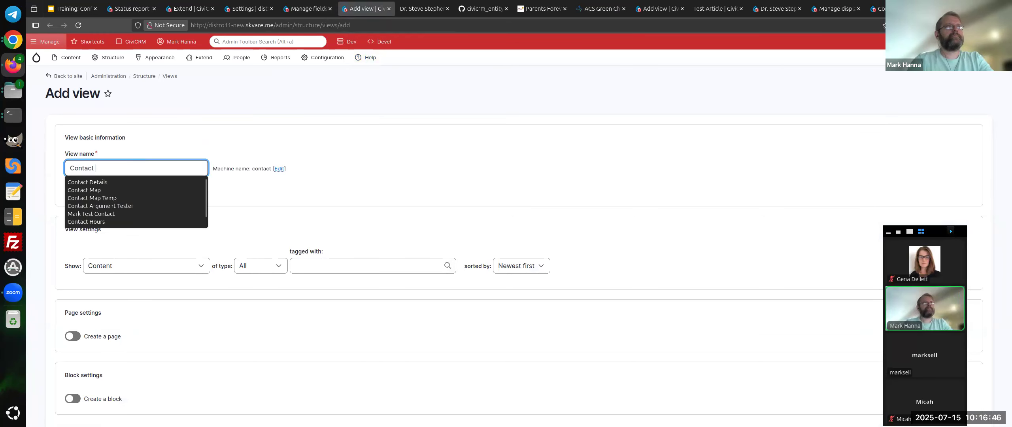
text(Add)
key(BackSpace)
key(BackSpace)
text(P)
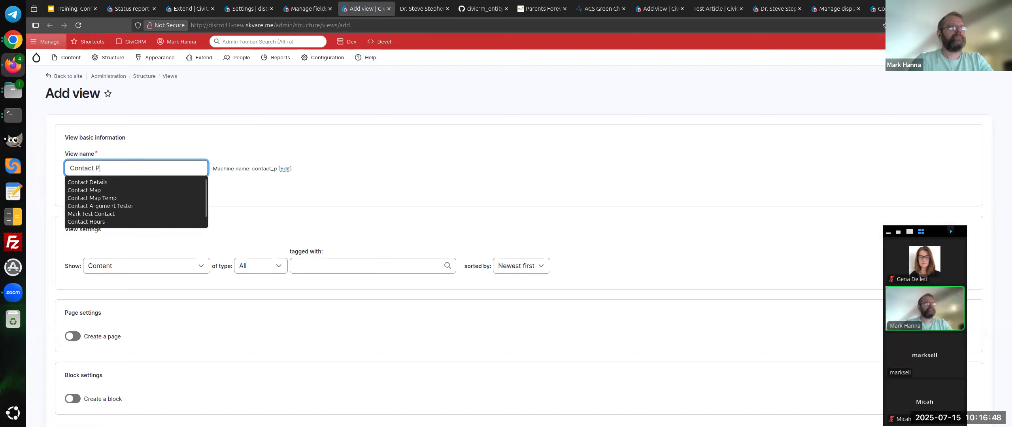
text(rimary Address)
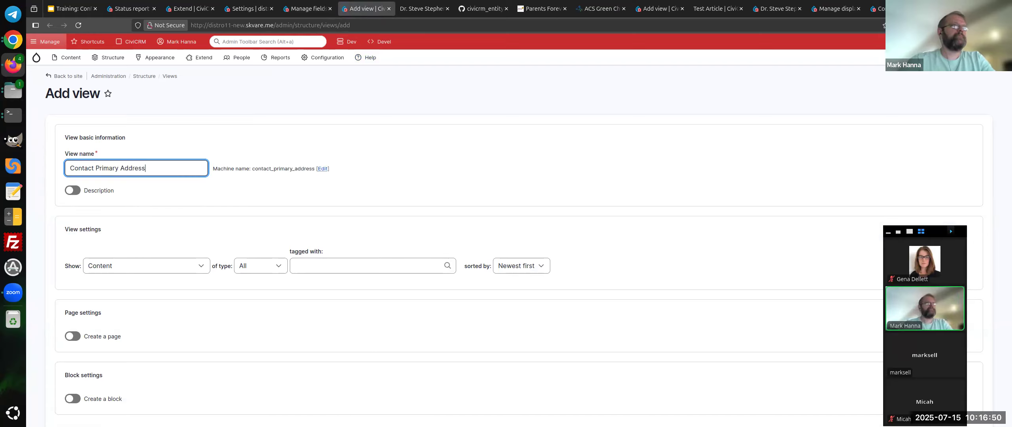
Set the new view to show CiviCRM Address and review the page and block settings.
click(235, 196)
scroll(219, 178, down, 2)
click(186, 205)
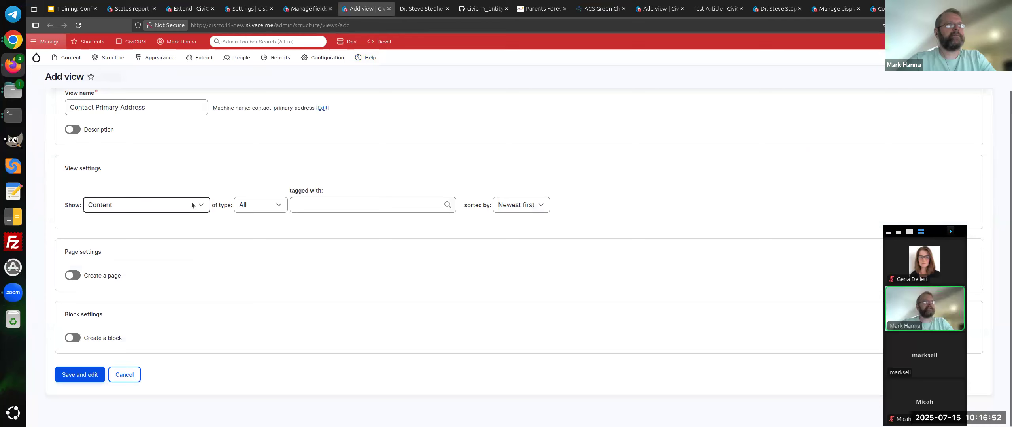
scroll(174, 245, up, 10)
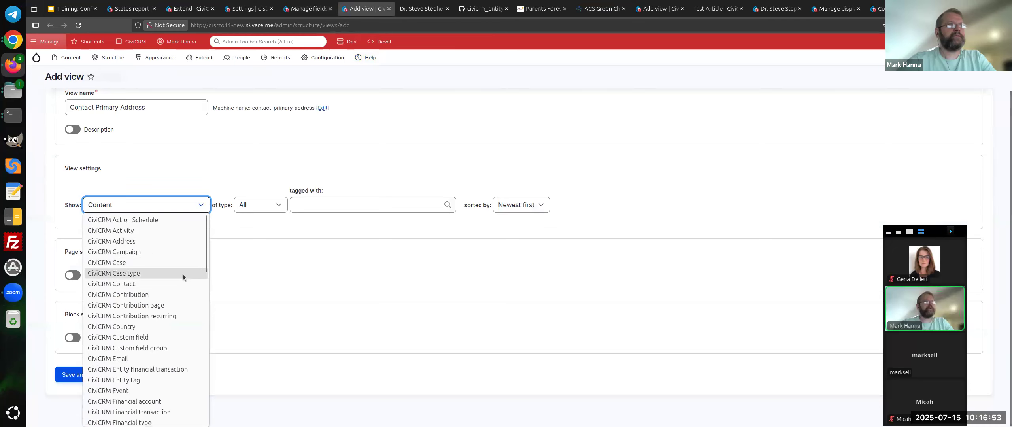
click(167, 239)
scroll(142, 263, up, 3)
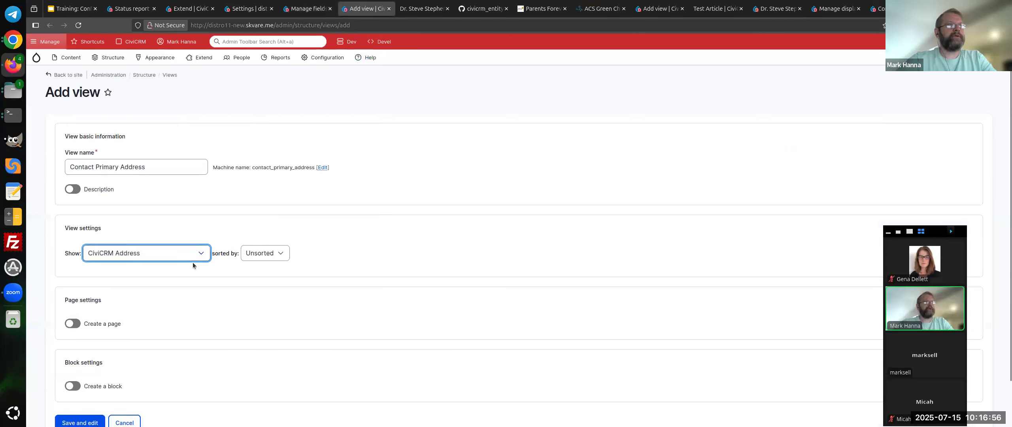
scroll(138, 328, down, 2)
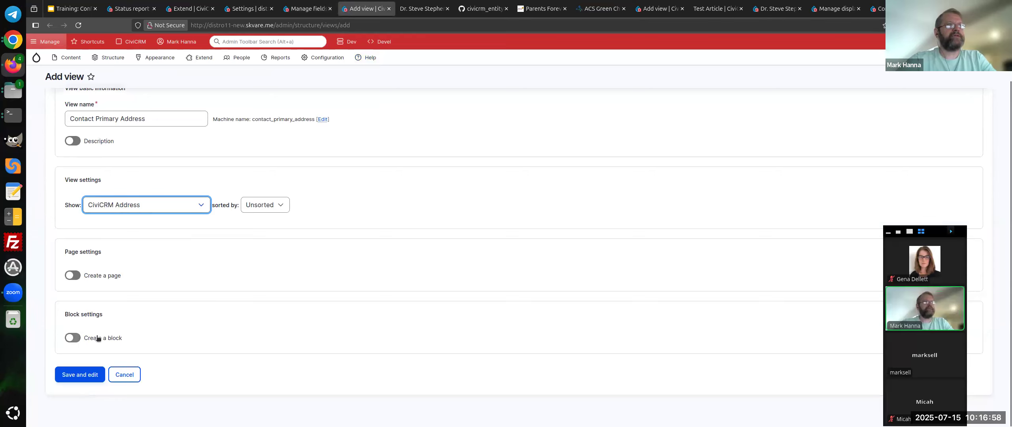
scroll(86, 257, up, 2)
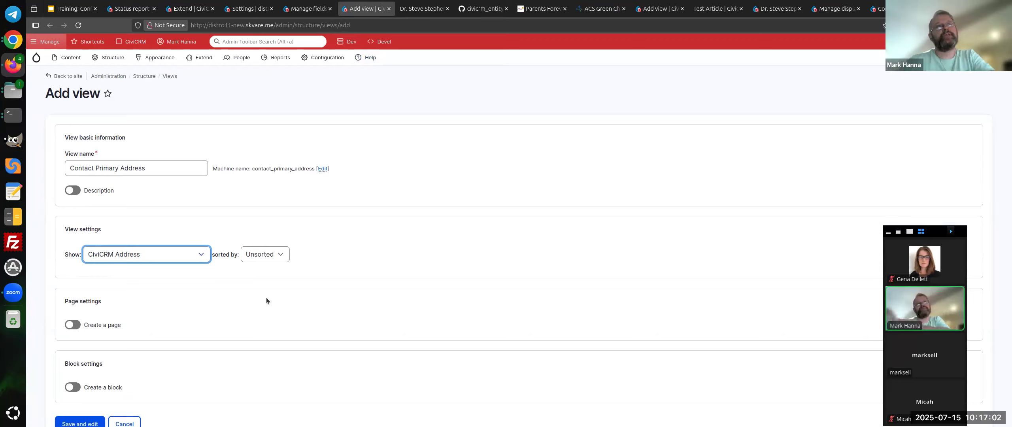
Save the new Contact Primary Address view and expand its advanced settings.
scroll(276, 323, down, 2)
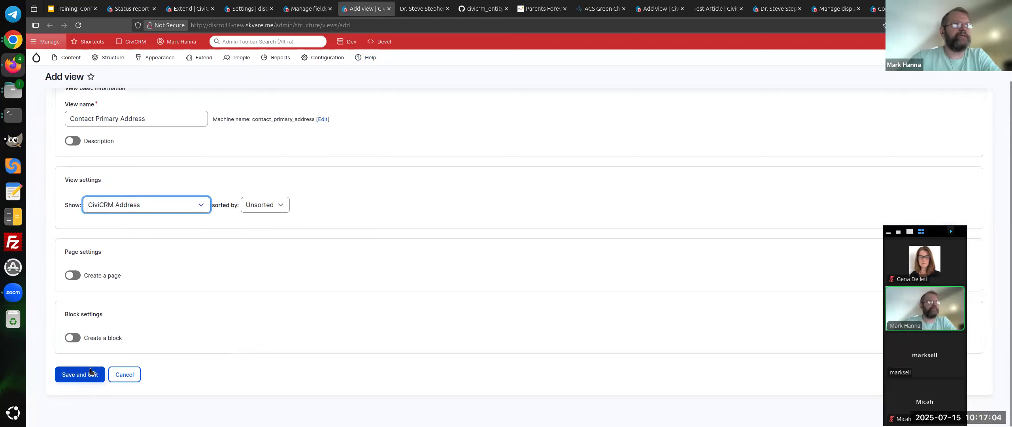
click(91, 371)
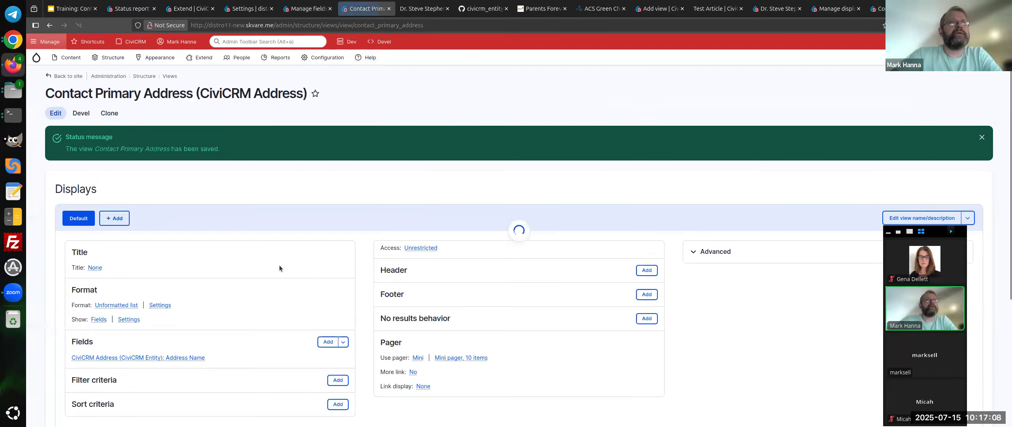
scroll(279, 269, down, 2)
click(707, 194)
scroll(930, 138, down, 4)
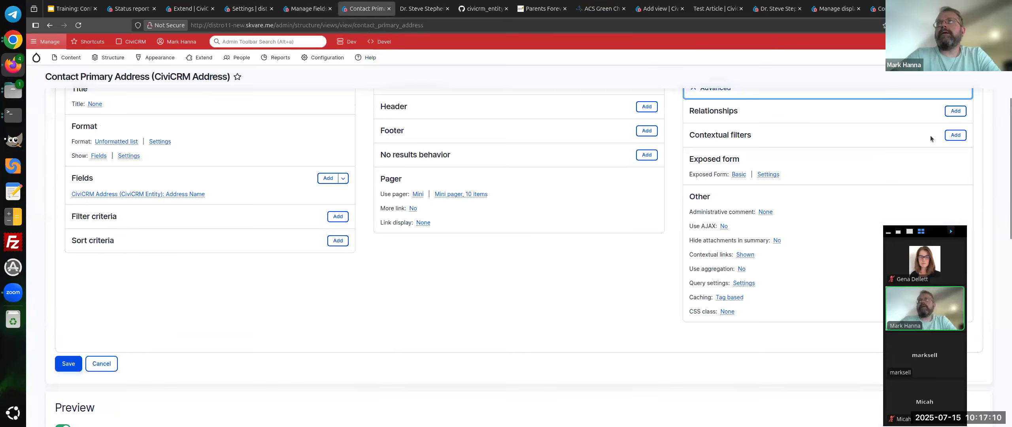
Add a Contact ID contextual filter that hides the view when the filter value is not available.
click(956, 135)
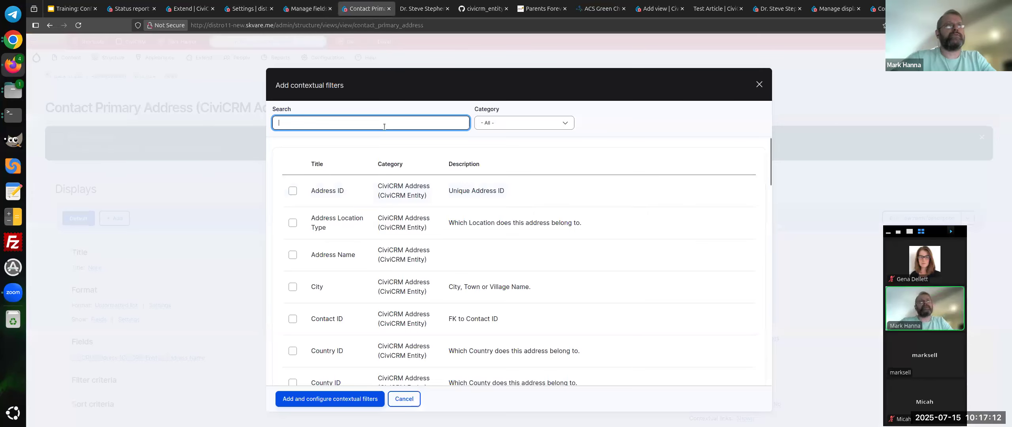
click(383, 124)
text(contact)
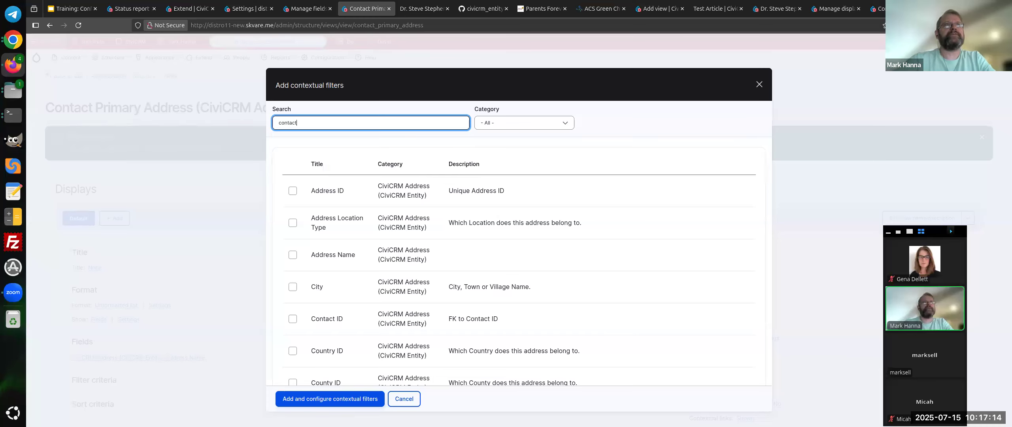
click(355, 193)
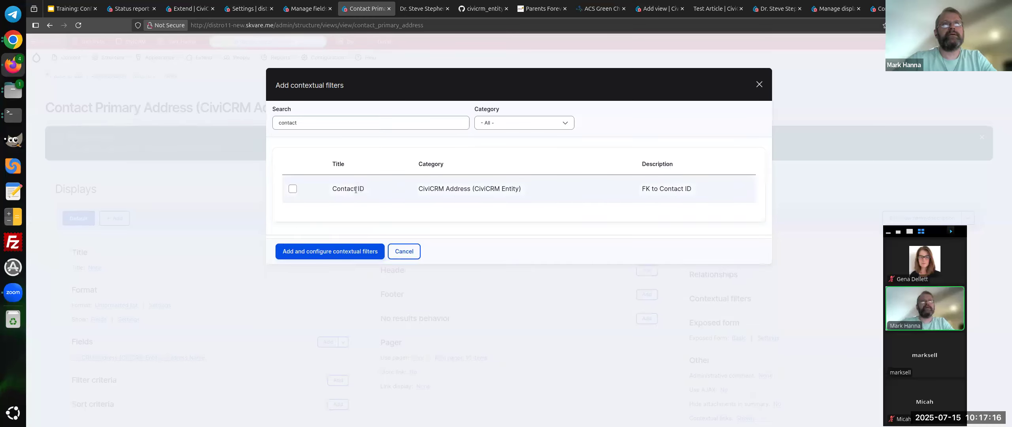
click(344, 270)
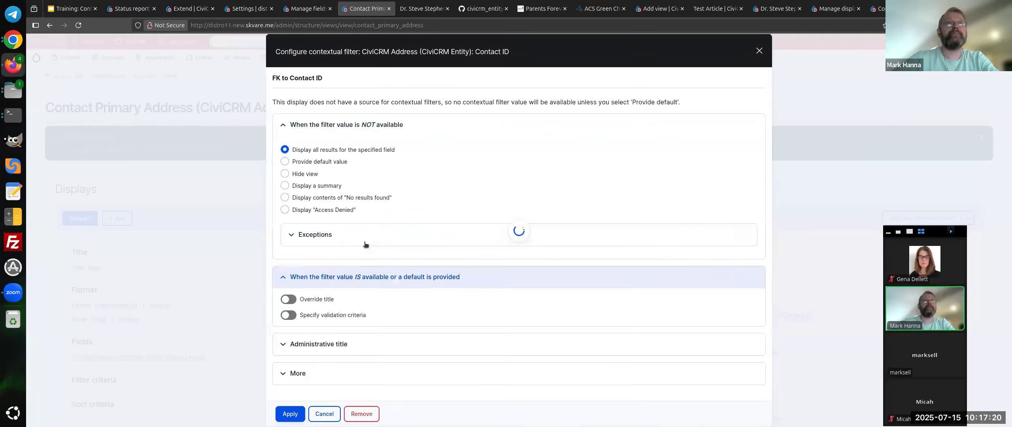
click(308, 198)
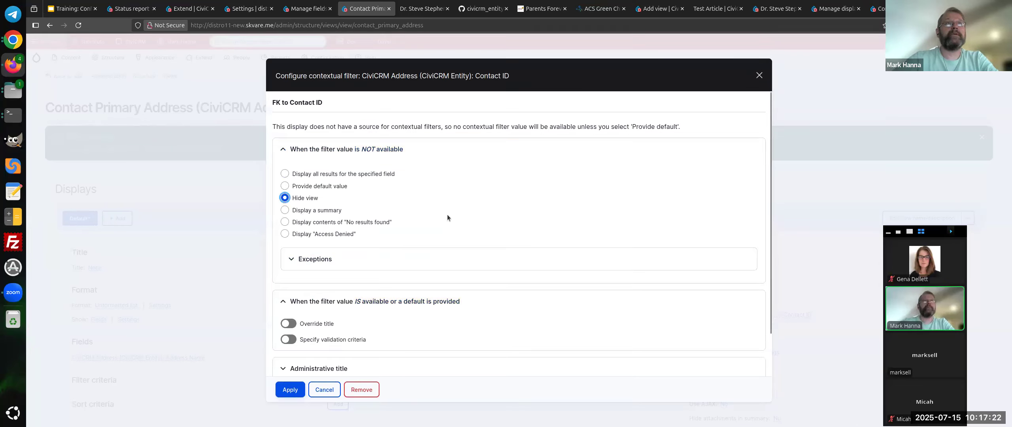
scroll(445, 226, down, 2)
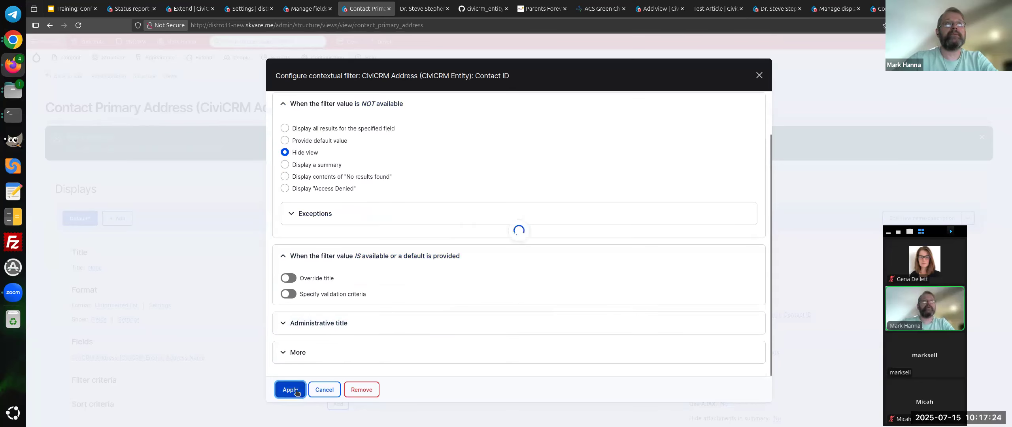
Add the CiviCRM Address field Street Address to the view, also searching the available fields for "sta".
scroll(222, 313, down, 4)
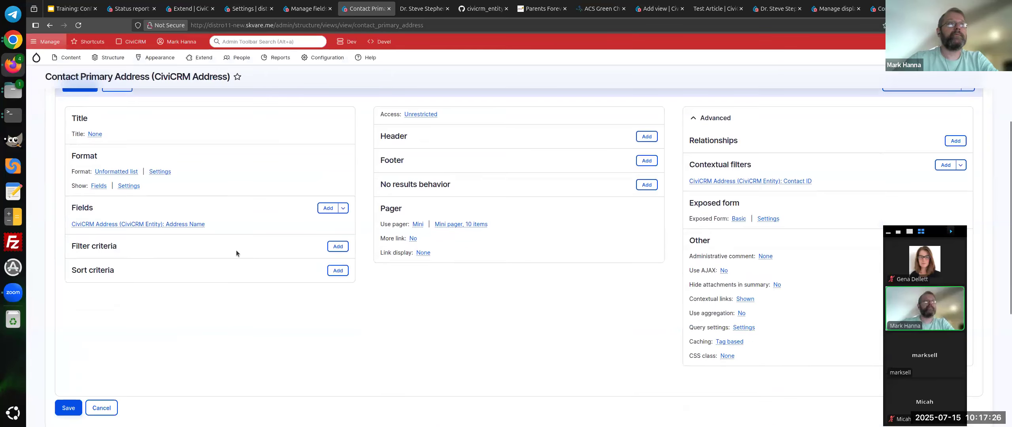
click(328, 209)
click(361, 119)
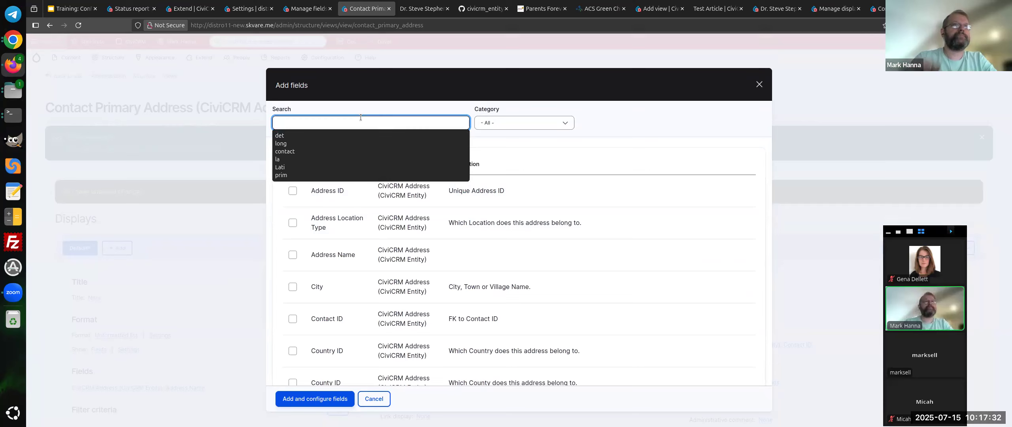
text(street)
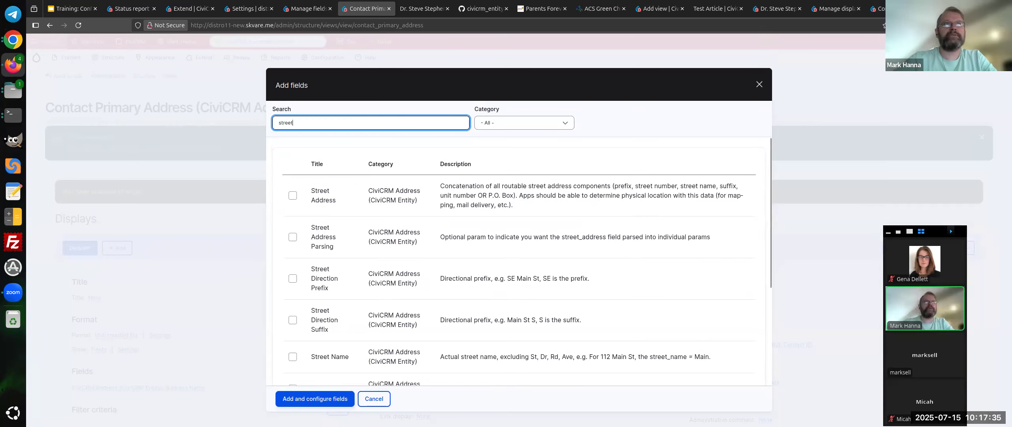
click(328, 194)
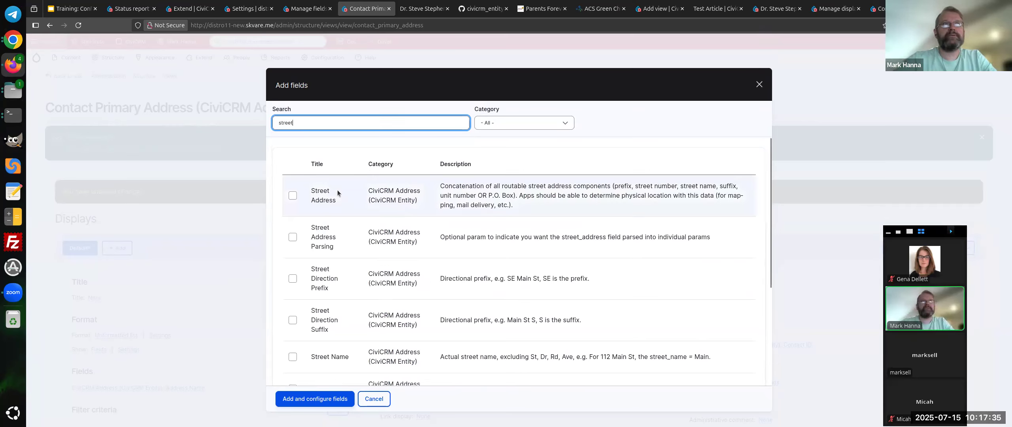
double_click(341, 127)
text(sta)
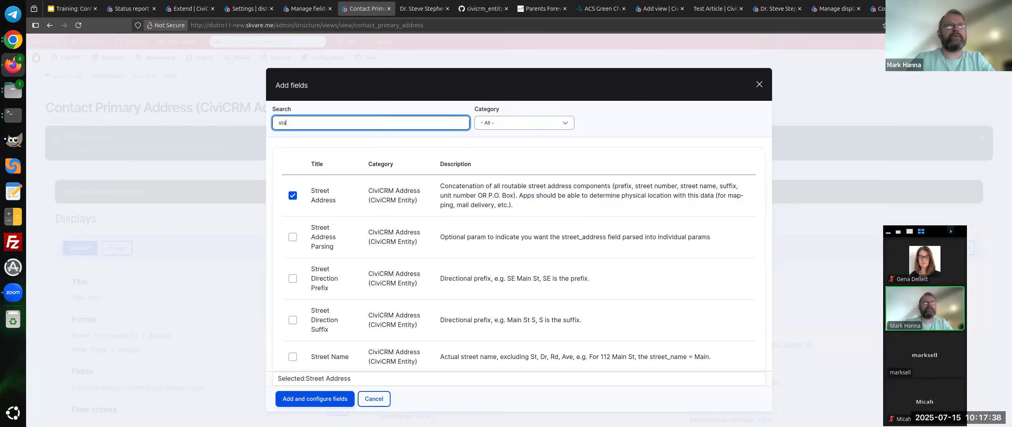
scroll(363, 240, down, 5)
scroll(364, 240, up, 5)
scroll(364, 240, down, 3)
key(Return)
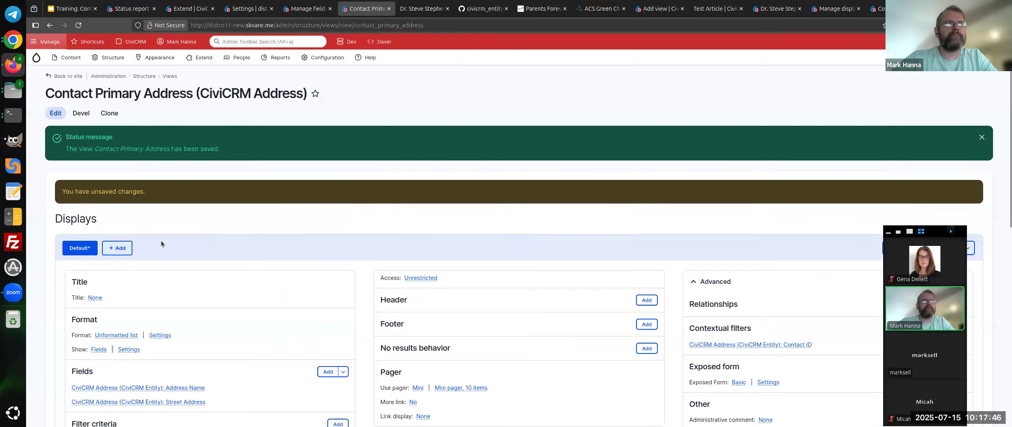
Remove the default Address Name field from the view.
scroll(202, 253, down, 5)
scroll(202, 252, up, 2)
click(187, 224)
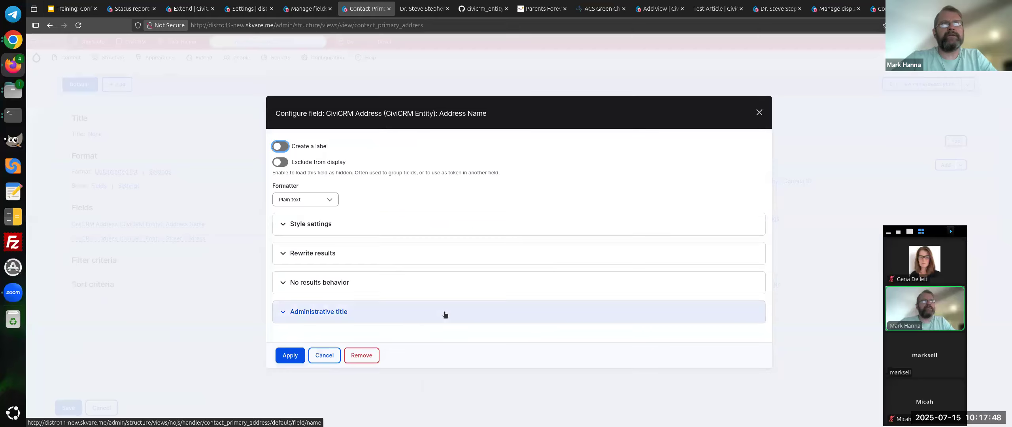
click(359, 355)
Copy the sample contact's ID from the URL of its Drupal page.
scroll(277, 284, down, 5)
scroll(383, 294, up, 8)
scroll(280, 287, down, 4)
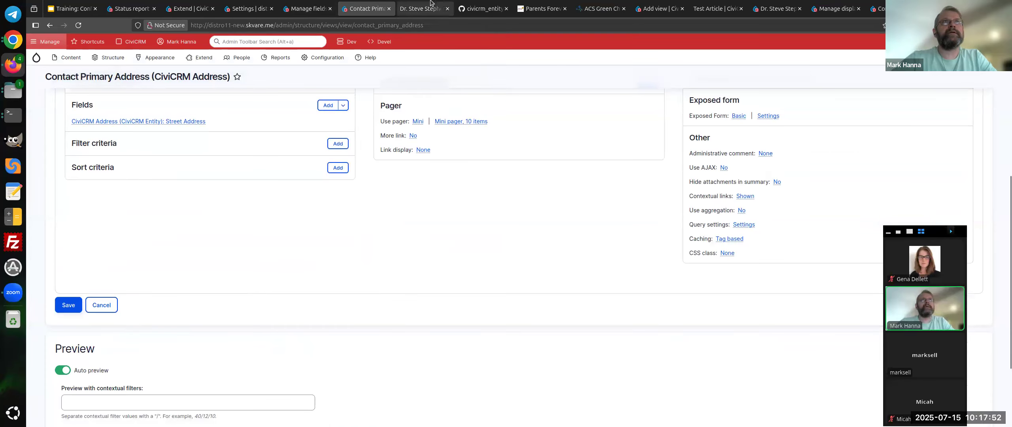
click(423, 8)
double_click(323, 25)
key(ctrl+c)
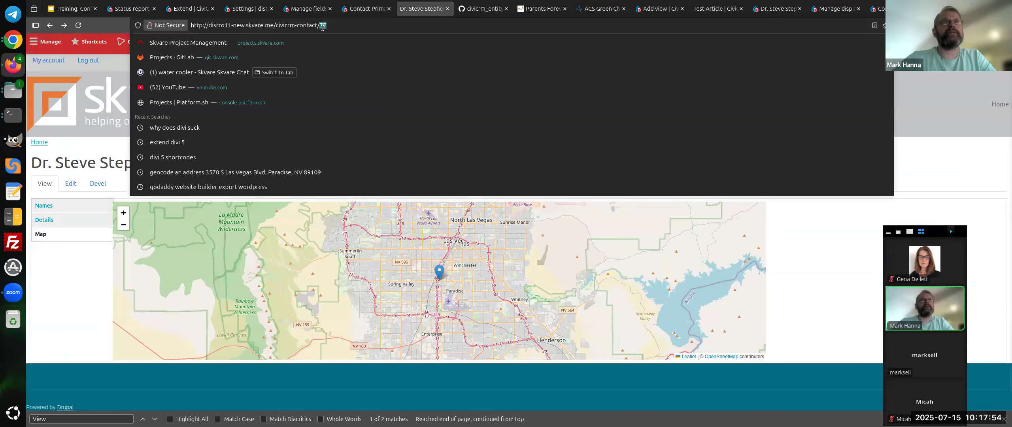
Preview the Contact Primary Address view with the copied contact ID as the contextual filter value and examine the output.
click(358, 4)
click(162, 389)
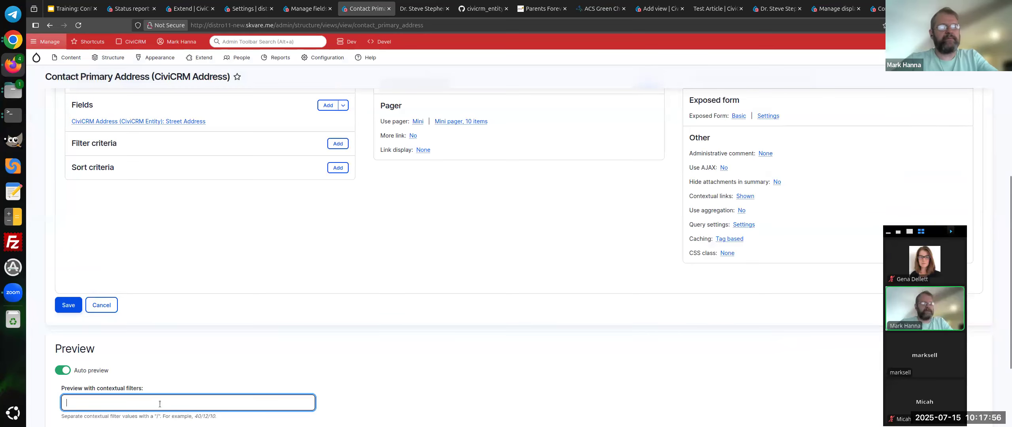
key(ctrl+v)
scroll(181, 384, down, 3)
click(108, 339)
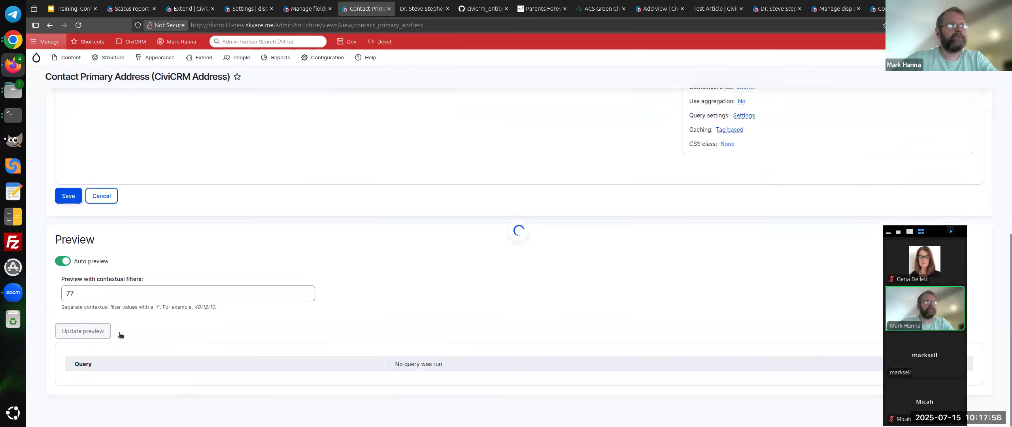
scroll(210, 371, down, 3)
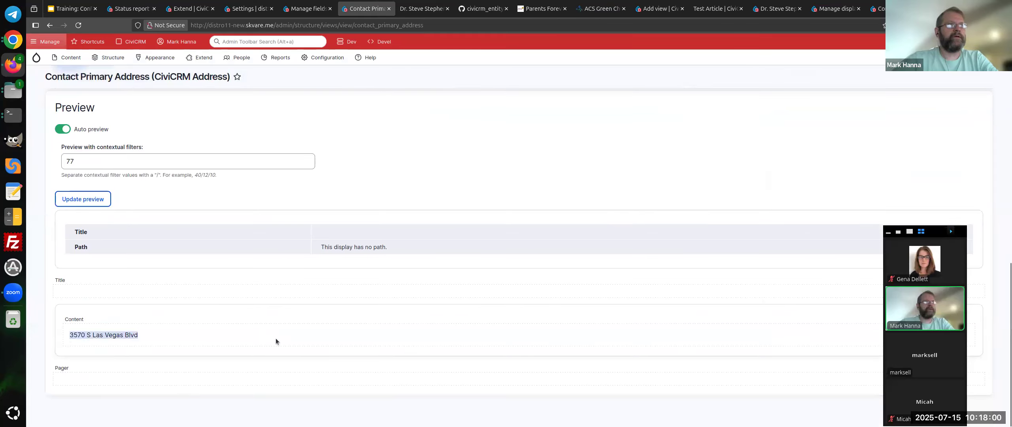
Add the CiviCRM State/Province relationship to the view without requiring it.
scroll(286, 337, up, 10)
scroll(420, 187, down, 4)
click(956, 124)
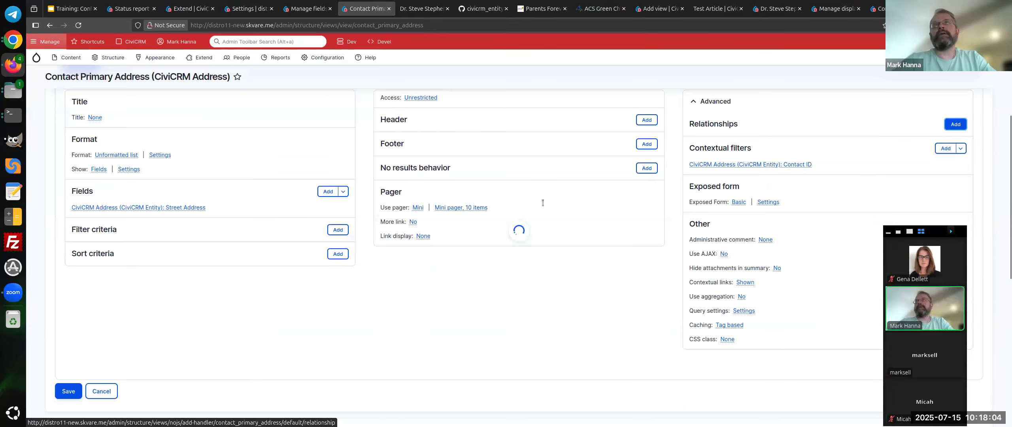
click(376, 123)
text(state)
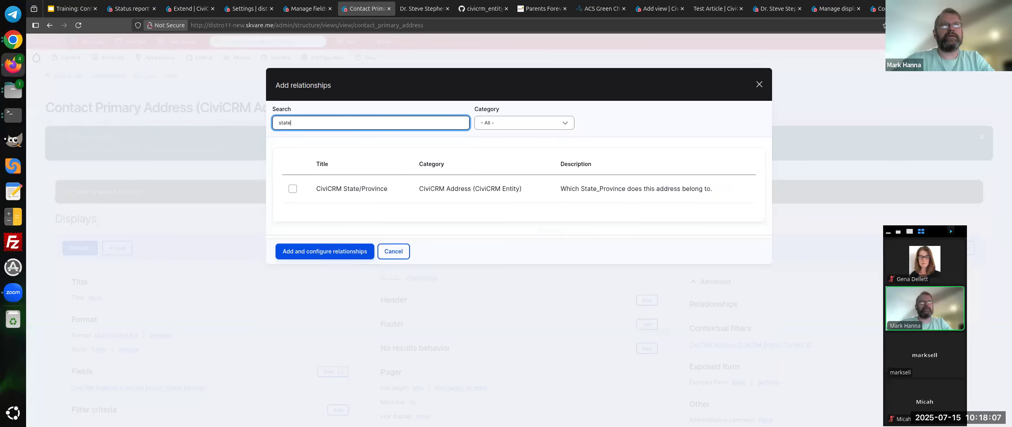
click(352, 188)
click(325, 265)
click(290, 296)
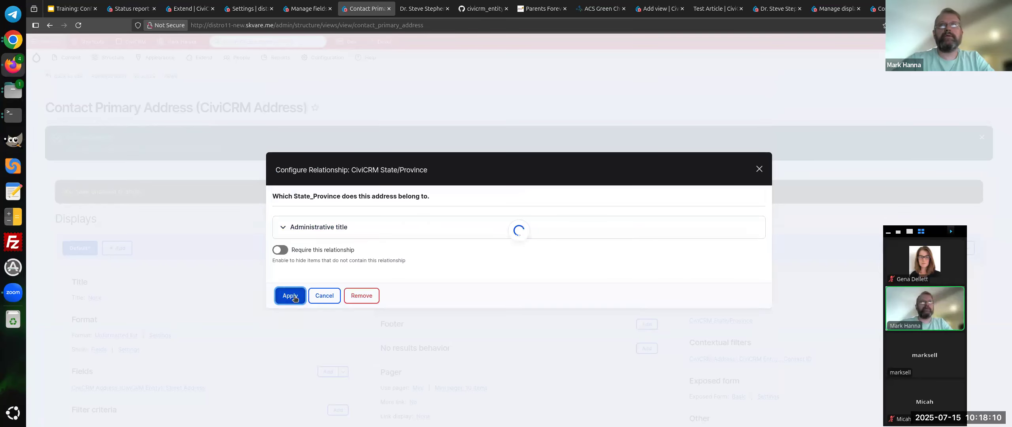
Add the CiviCRM Country relationship from the CiviCRM Address category to the view without requiring it.
scroll(705, 181, down, 4)
click(946, 141)
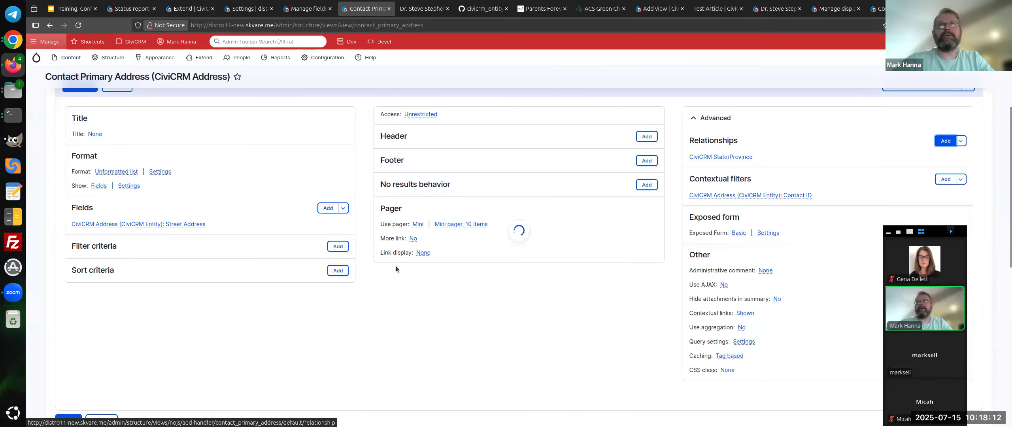
click(380, 124)
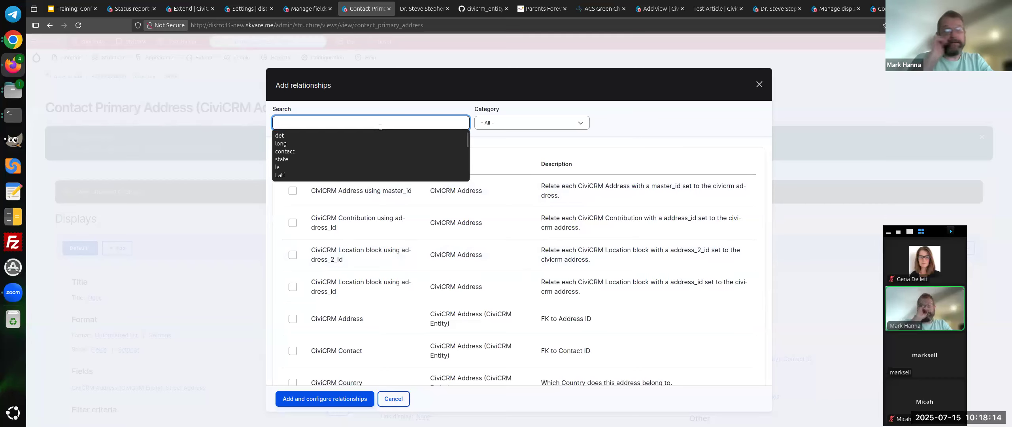
text(country)
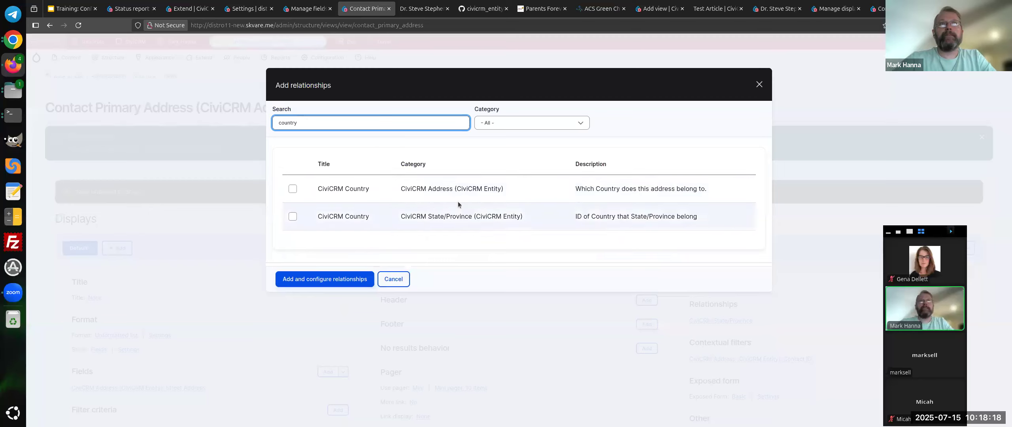
click(451, 190)
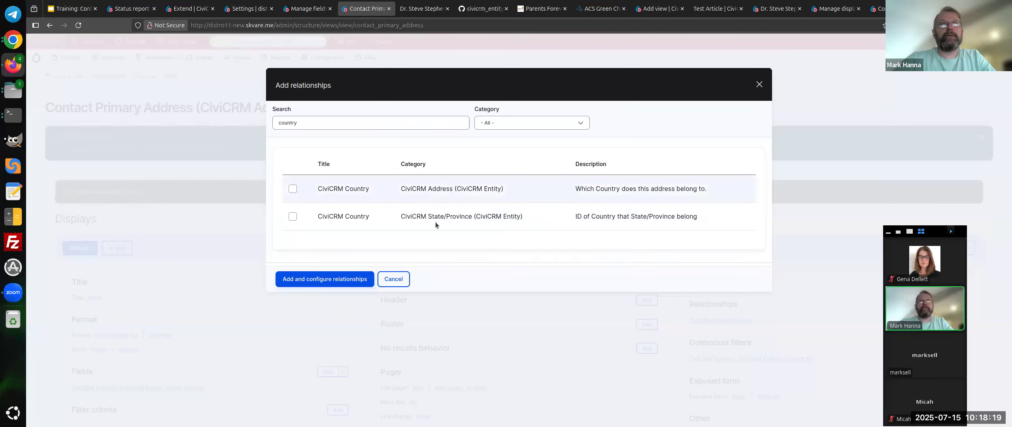
click(293, 188)
click(340, 292)
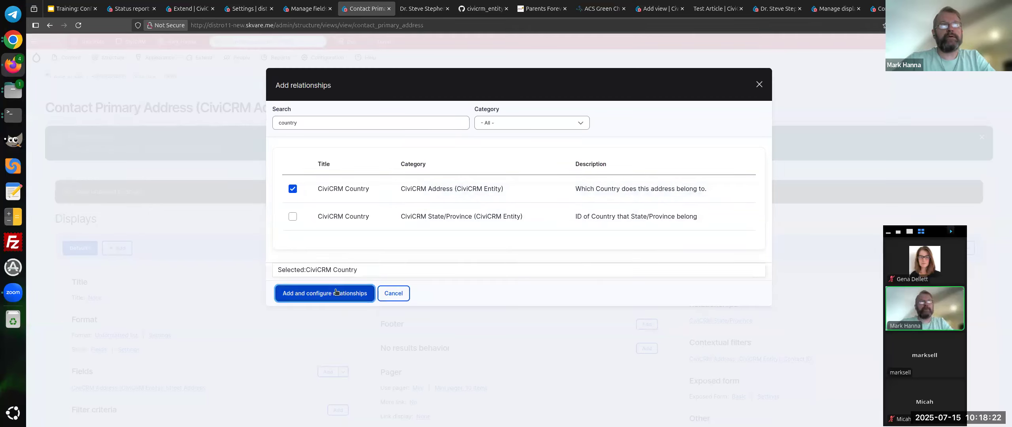
click(284, 296)
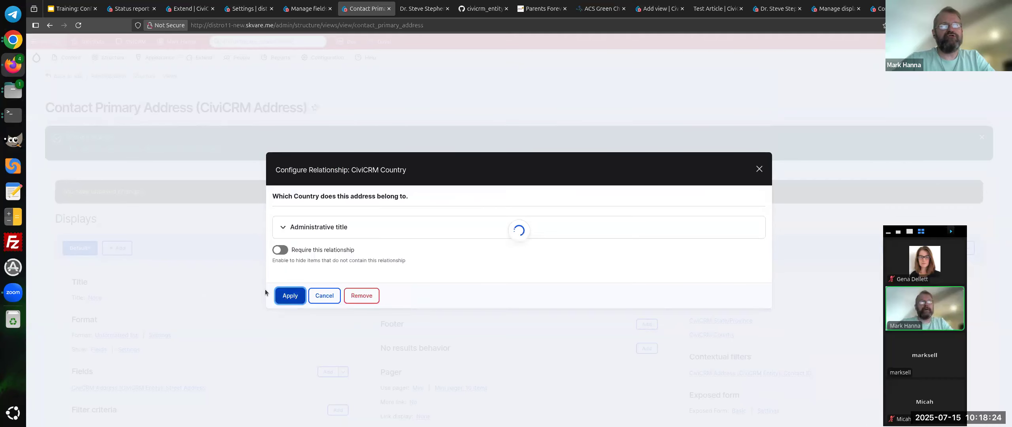
Check which entity types are enabled in the CiviCRM Entity settings and return to the Contact Primary Address view.
scroll(273, 154, down, 2)
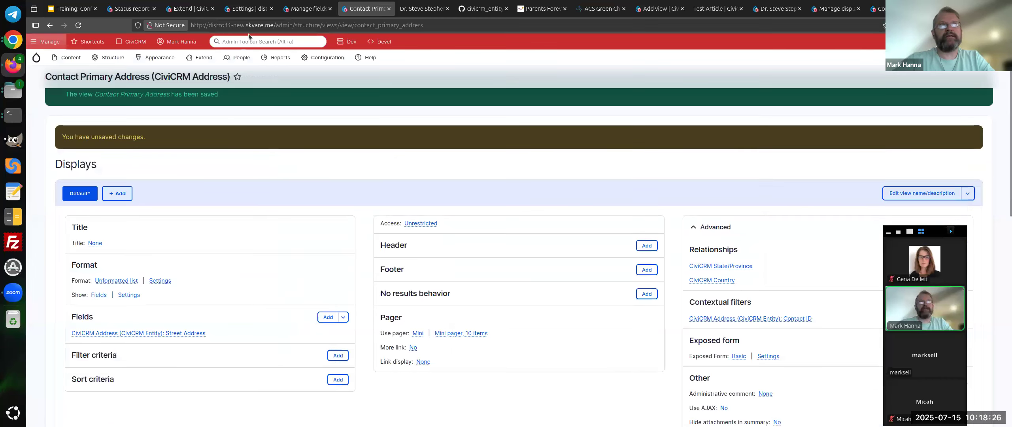
click(246, 9)
scroll(299, 183, down, 10)
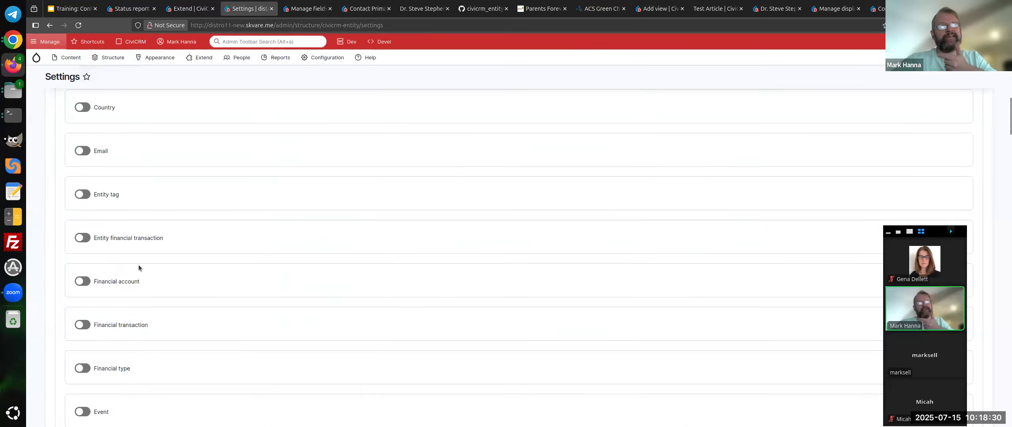
scroll(138, 264, down, 3)
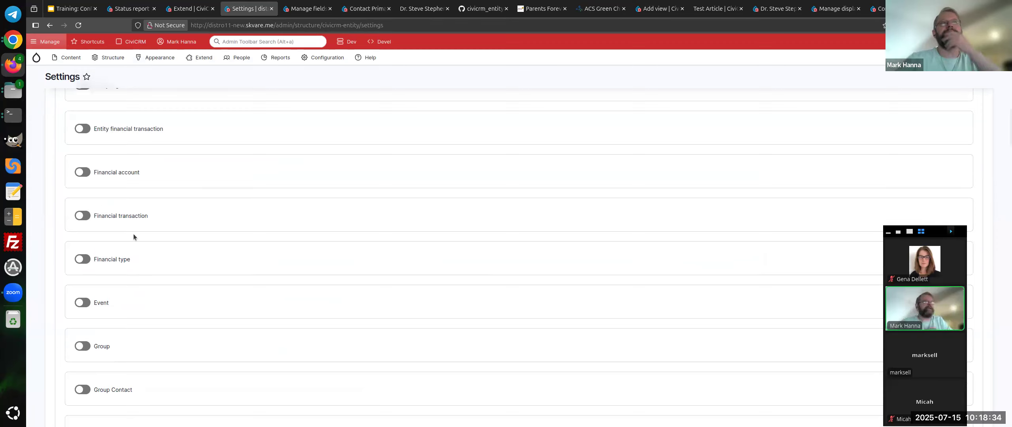
key(ctrl+Tab)
key(ctrl+Tab)
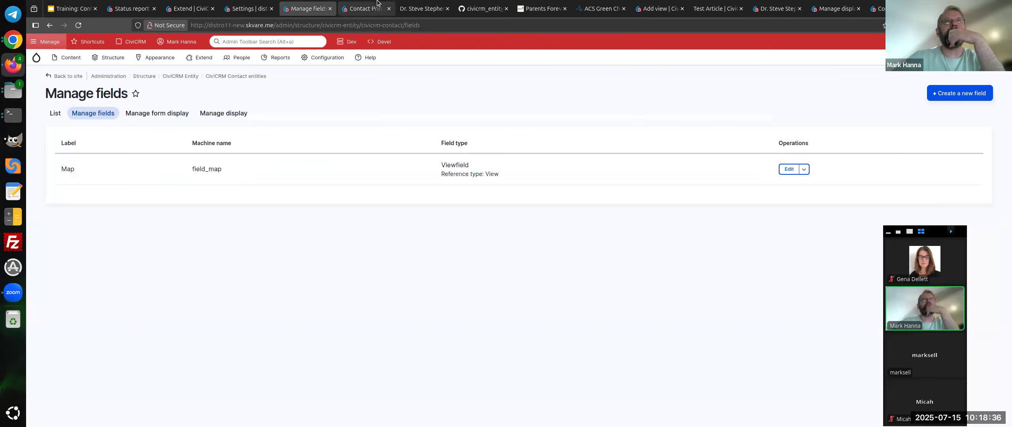
scroll(264, 214, down, 2)
scroll(297, 210, down, 2)
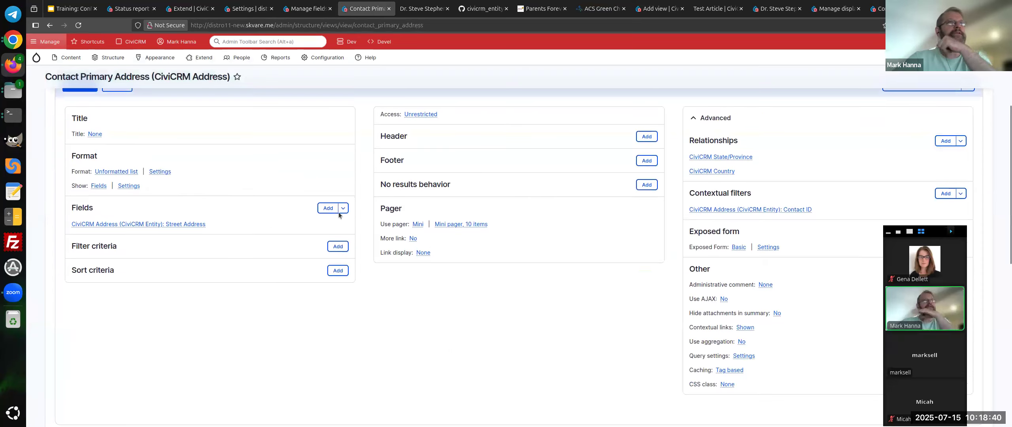
Add the State field from the CiviCRM State/Province category to the view through its state relationship and check the preview.
click(329, 209)
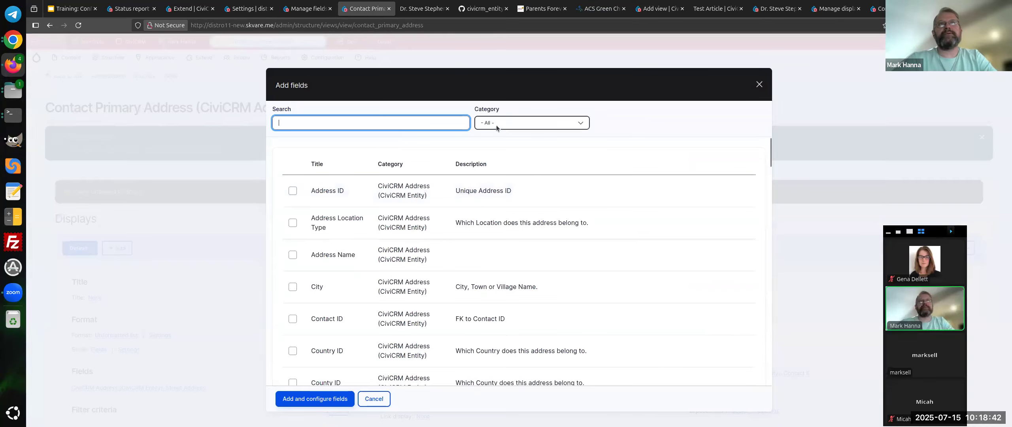
click(497, 125)
click(522, 162)
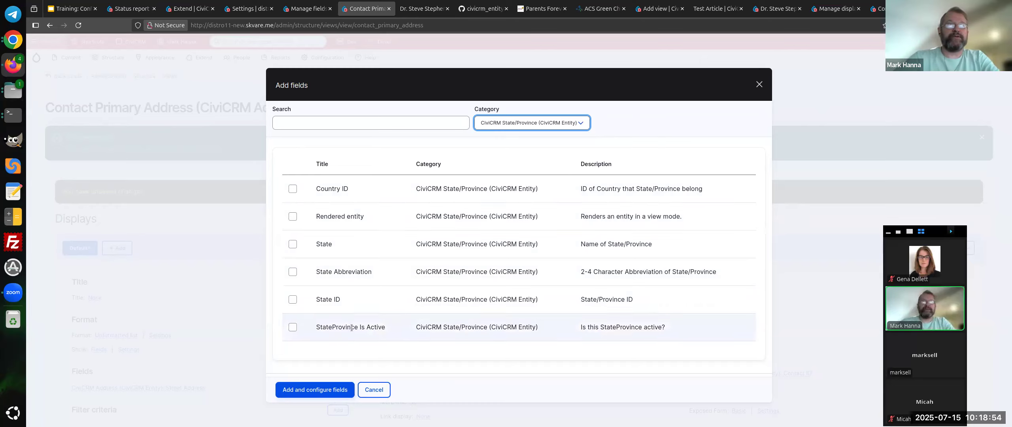
click(333, 248)
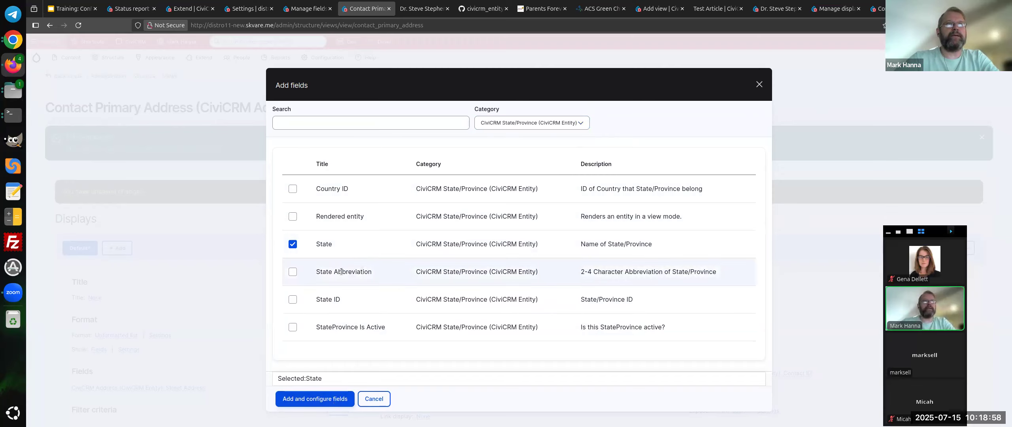
click(318, 398)
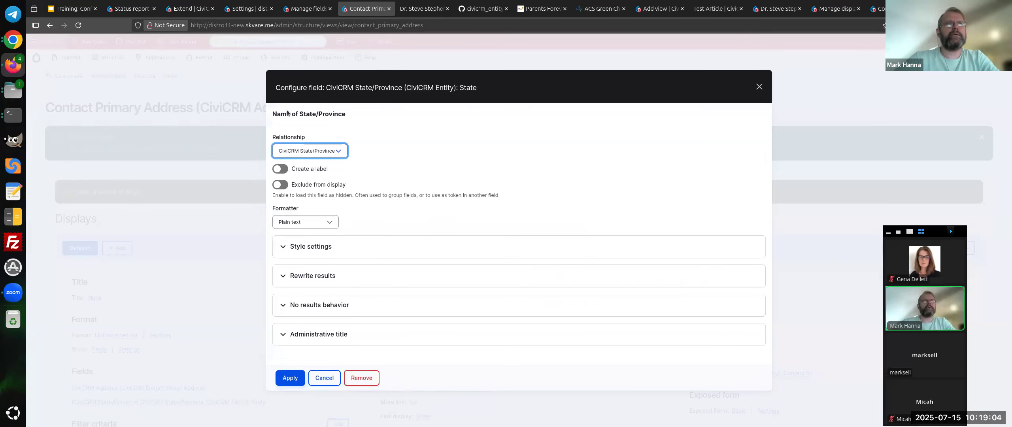
click(290, 378)
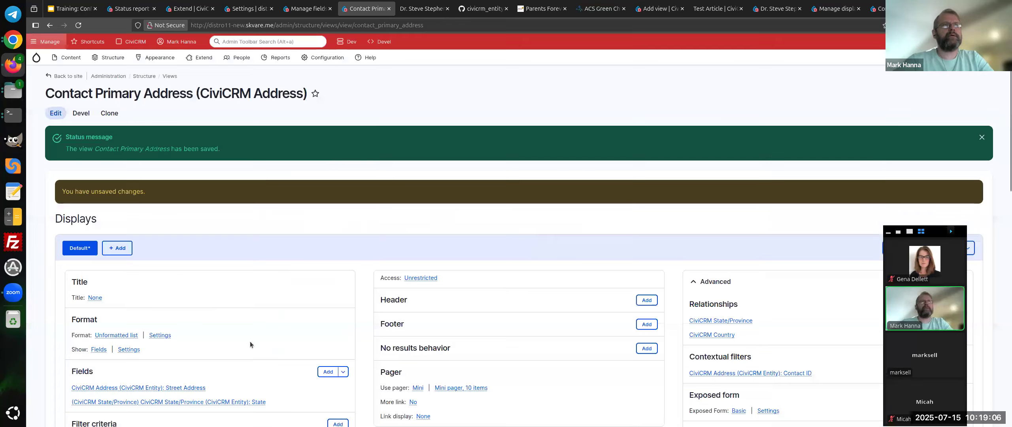
scroll(314, 207, down, 9)
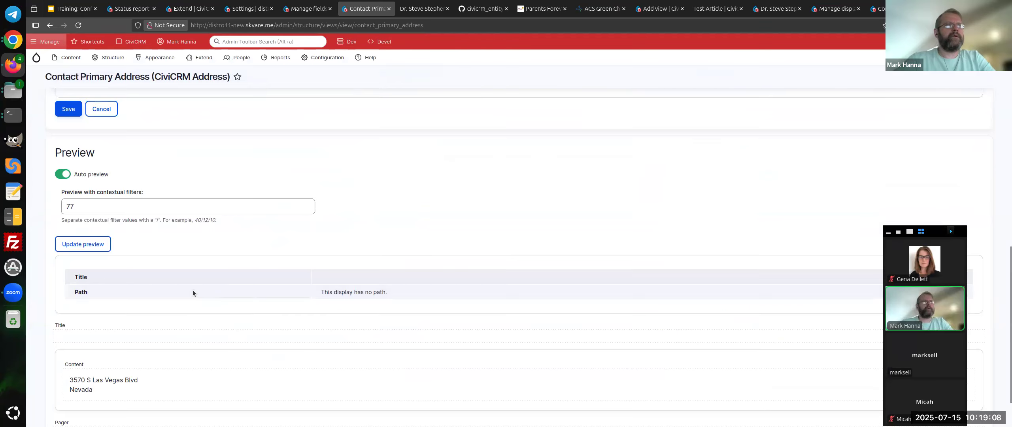
Add the Country field from the CiviCRM Country category to the view and check the address preview.
scroll(250, 265, up, 10)
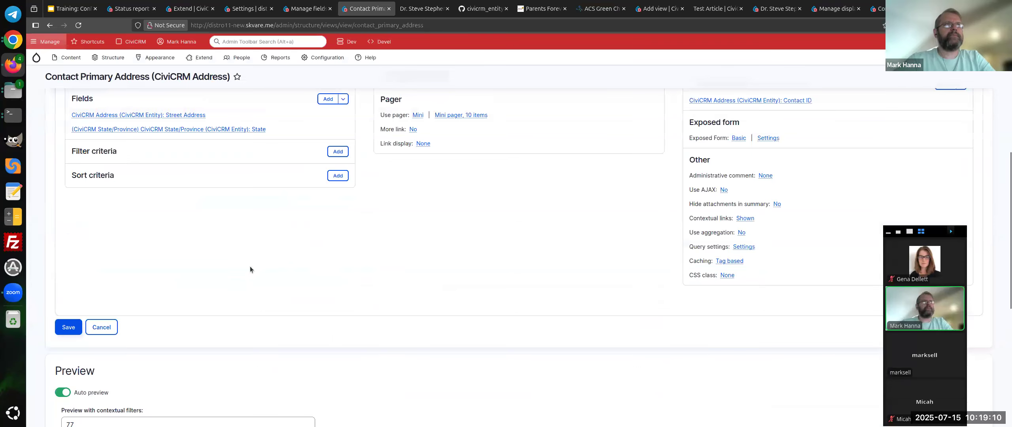
click(328, 262)
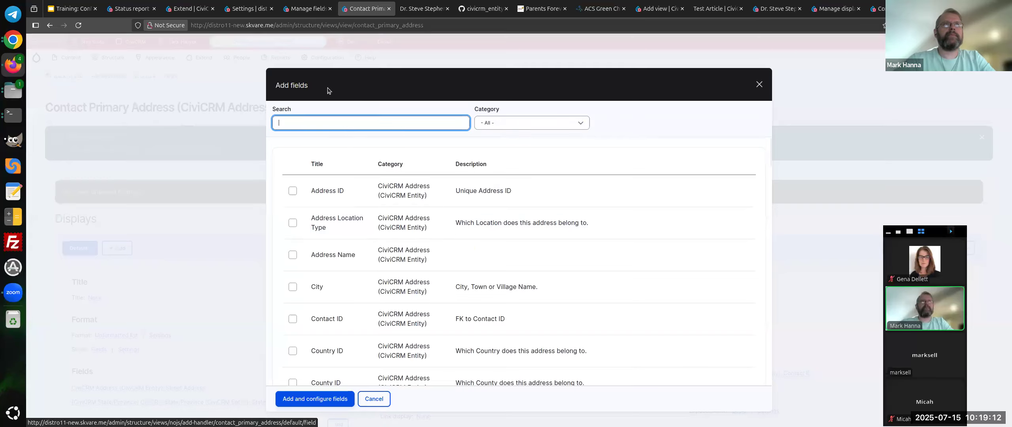
click(496, 125)
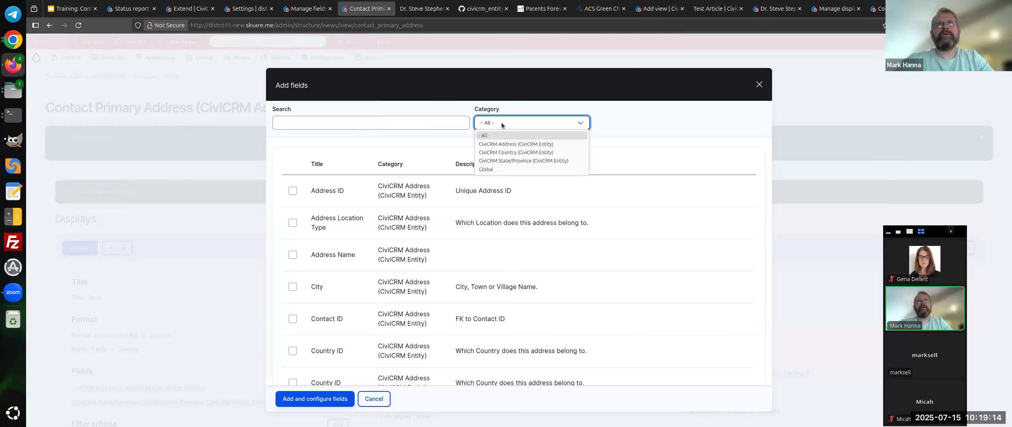
click(521, 157)
scroll(363, 280, down, 3)
scroll(363, 280, up, 2)
scroll(364, 280, up, 1)
click(338, 243)
click(315, 398)
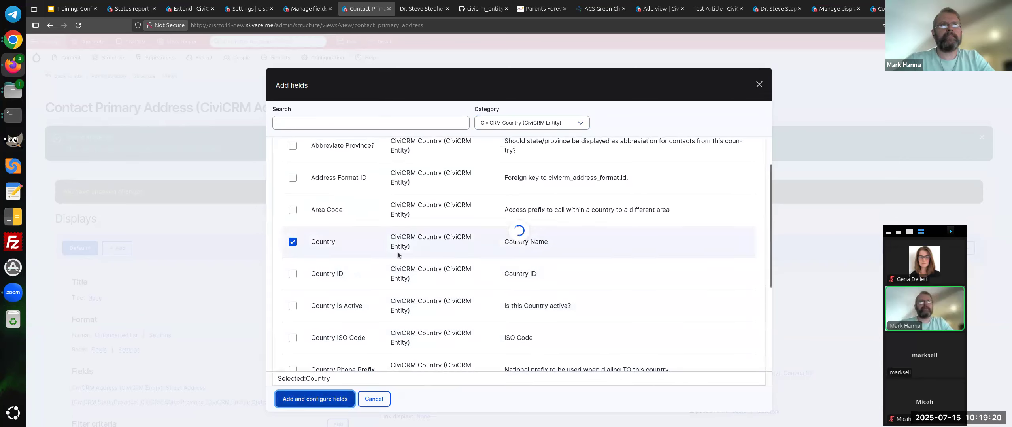
click(277, 379)
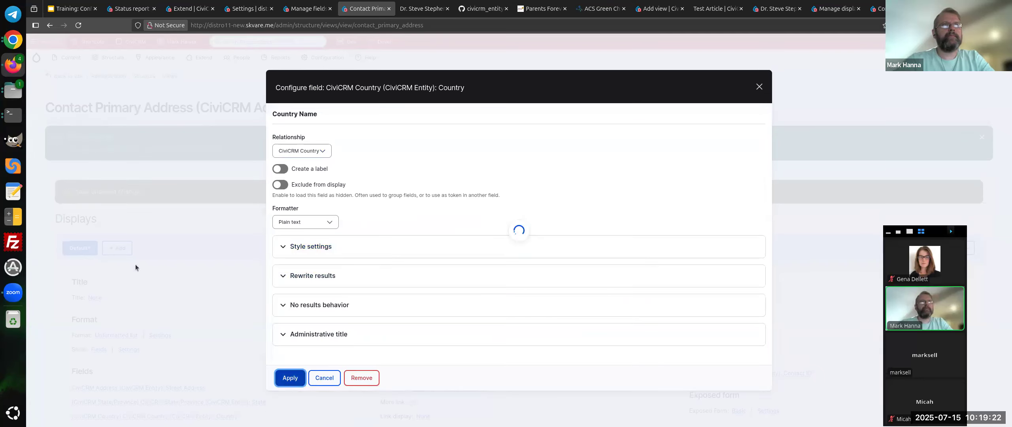
scroll(119, 317, down, 10)
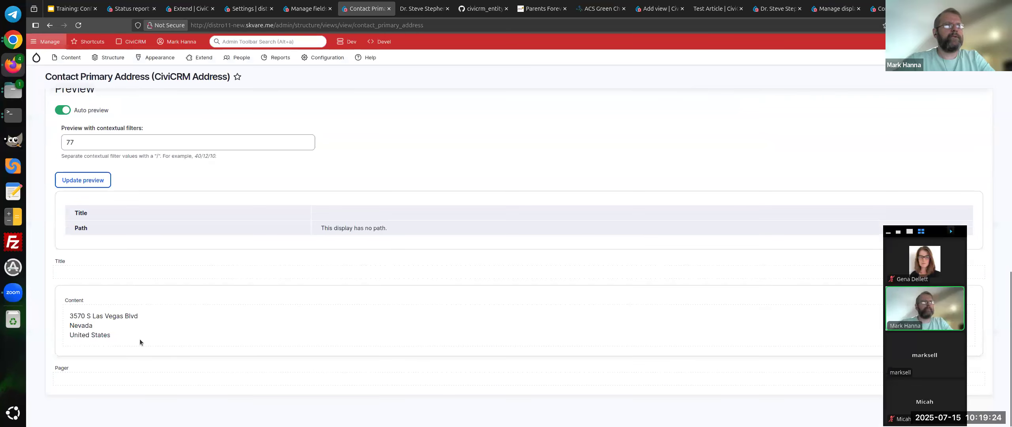
scroll(221, 312, up, 3)
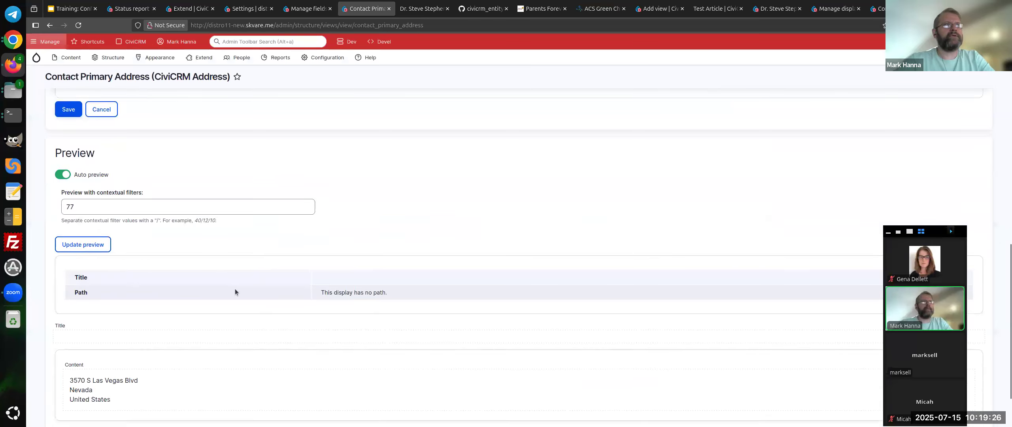
scroll(236, 300, up, 9)
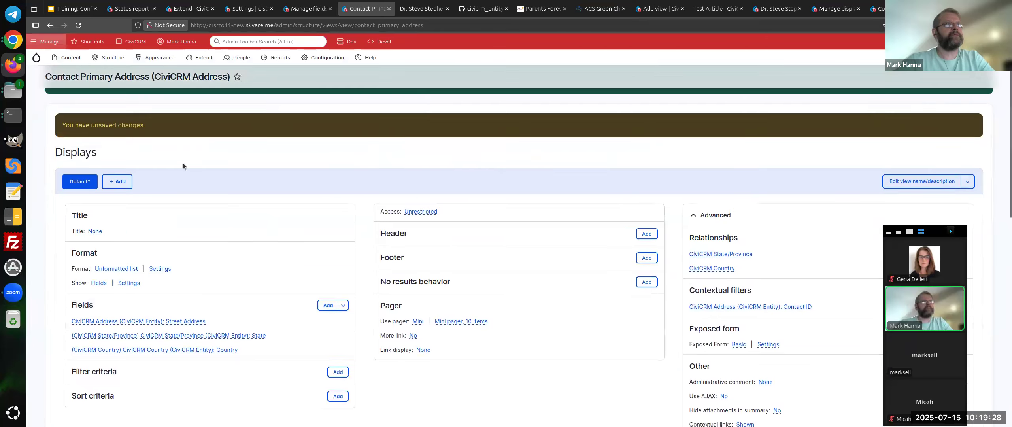
Add a filter criterion that limits the view to CiviCRM addresses where Is Primary equals True.
scroll(182, 239, down, 3)
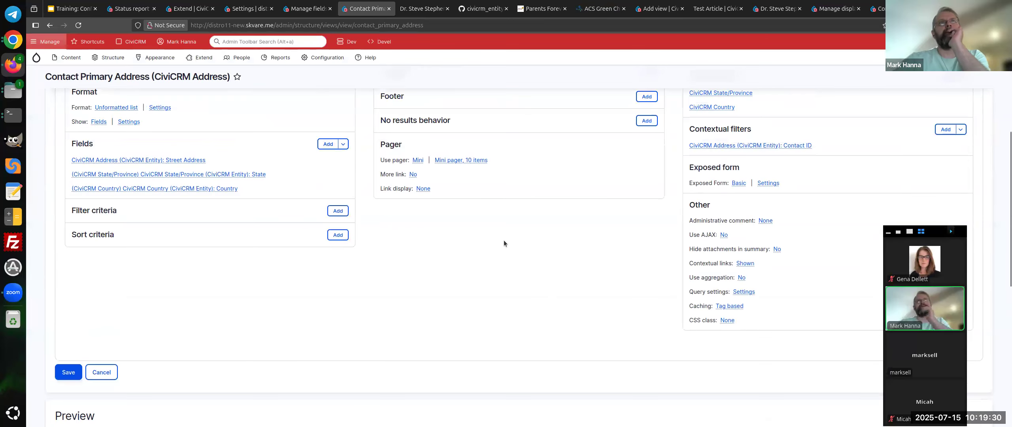
scroll(503, 240, up, 2)
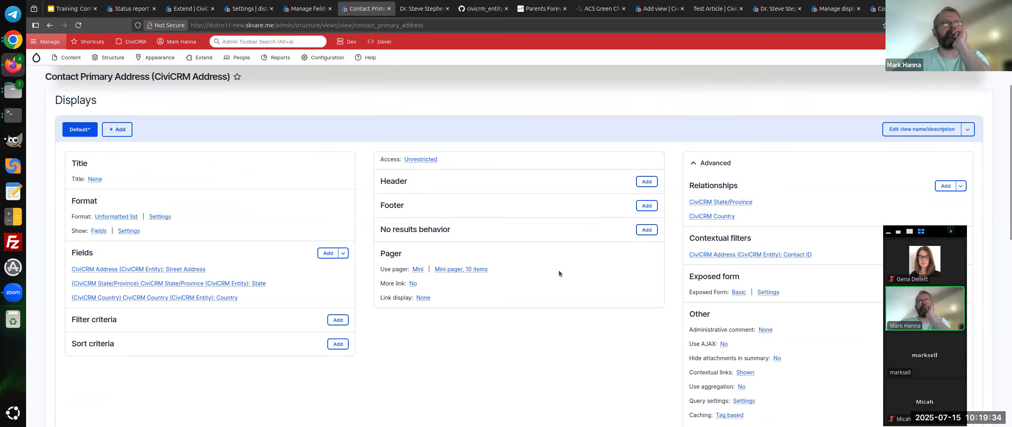
scroll(558, 273, down, 4)
click(338, 154)
text(primar)
click(320, 198)
click(325, 267)
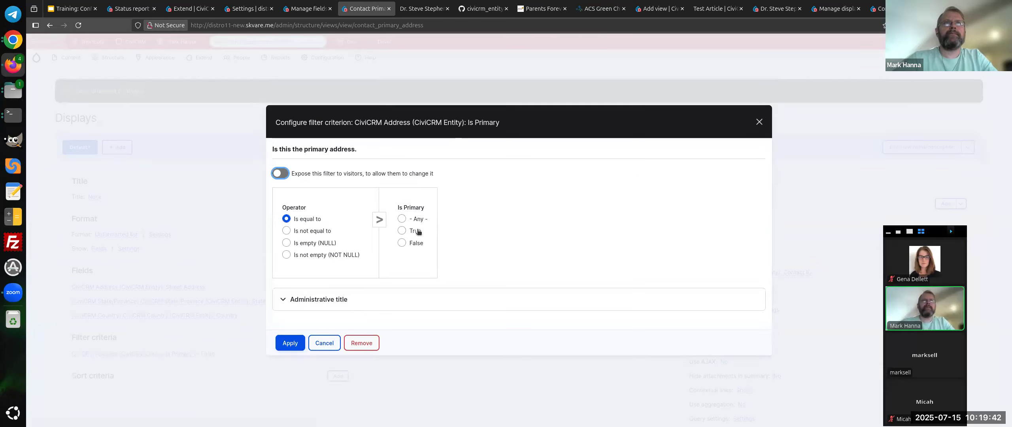
click(299, 345)
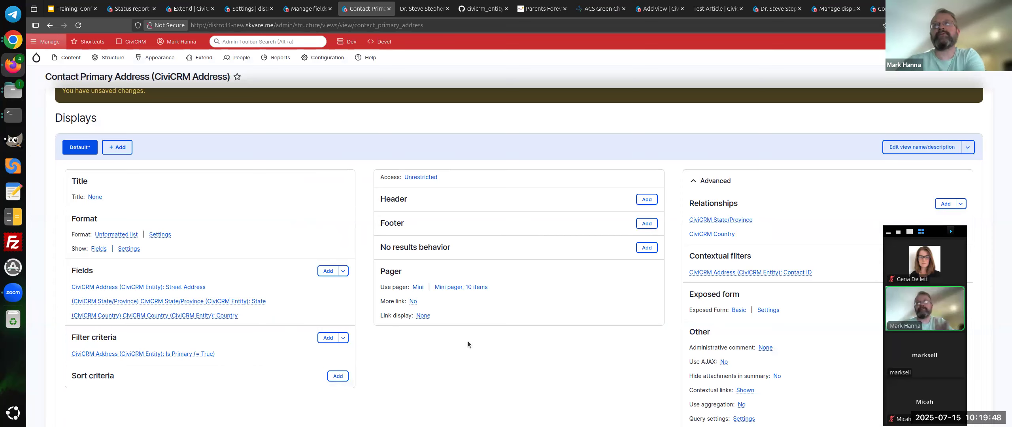
Save the changes to the Contact Primary Address view.
scroll(393, 268, down, 4)
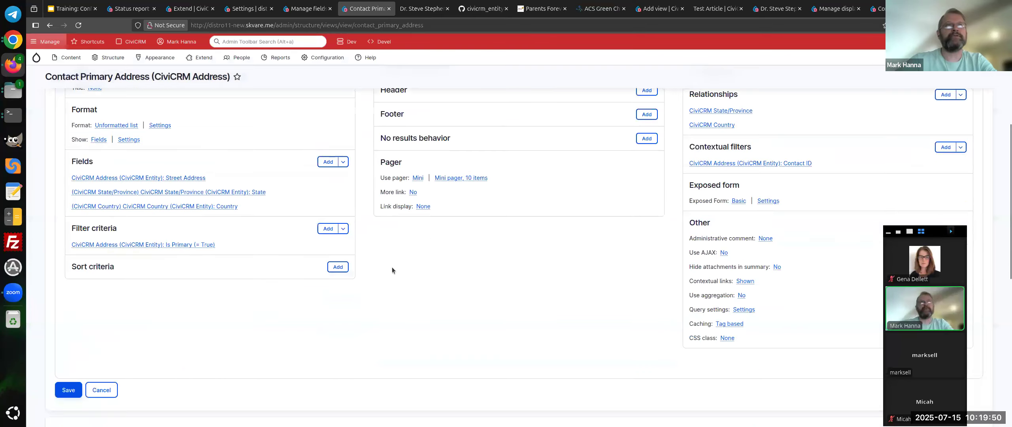
scroll(429, 212, up, 3)
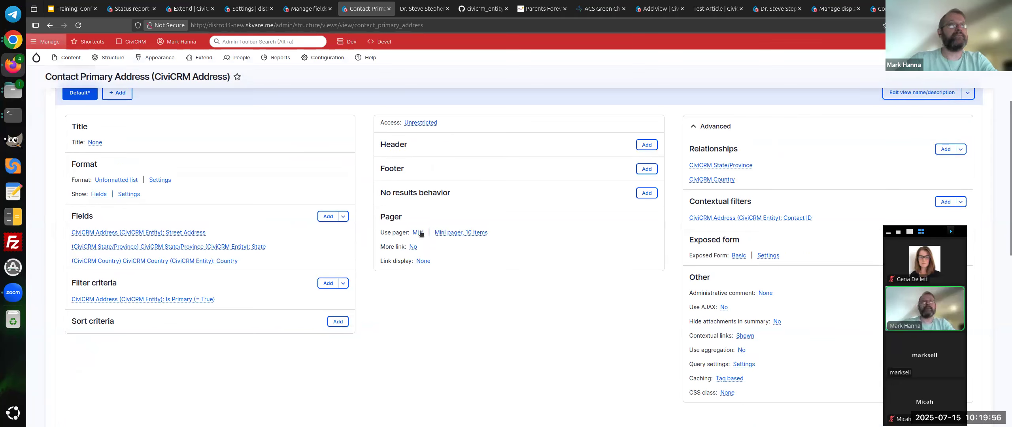
scroll(258, 304, down, 5)
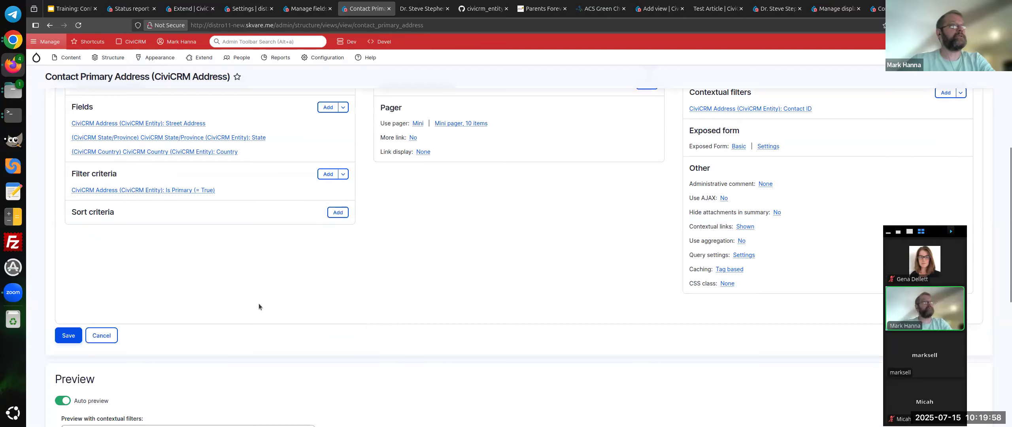
click(75, 233)
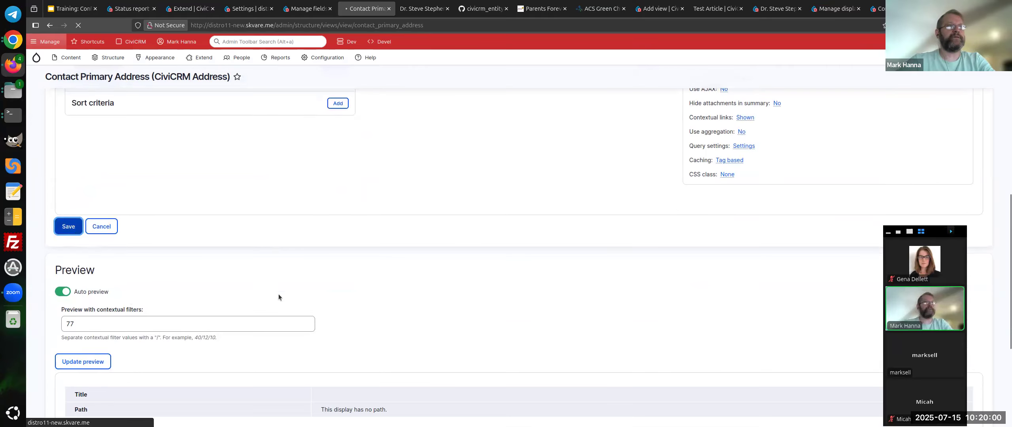
scroll(278, 297, down, 4)
scroll(363, 262, up, 4)
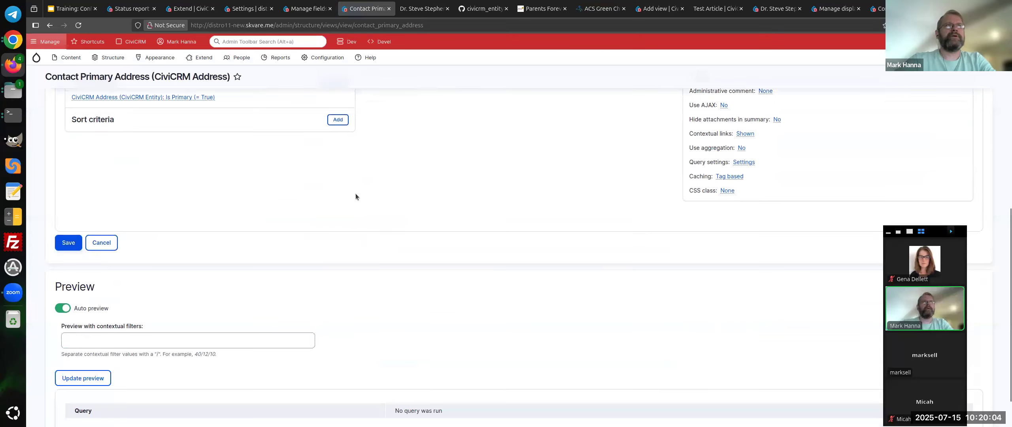
Create a Viewfield labelled Contact Primary Address on the CiviCRM Contact entity and continue to its settings.
drag(53, 93, 176, 94)
click(178, 94)
click(299, 7)
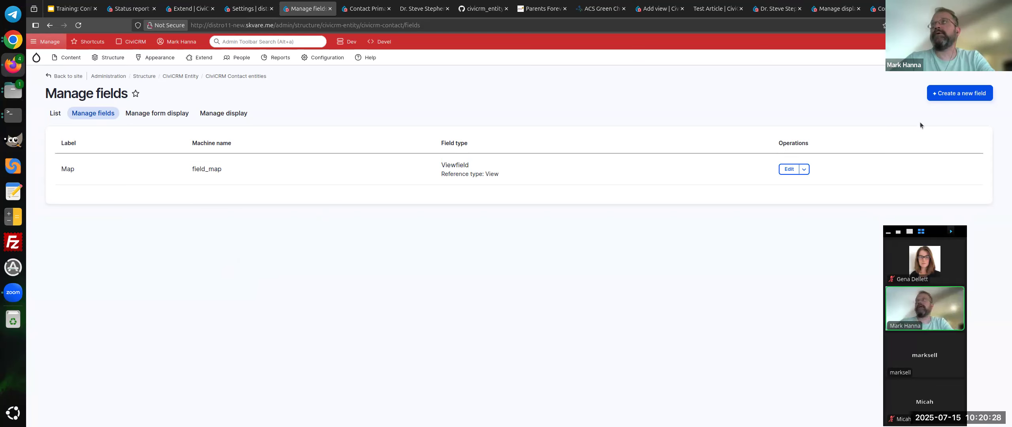
click(949, 94)
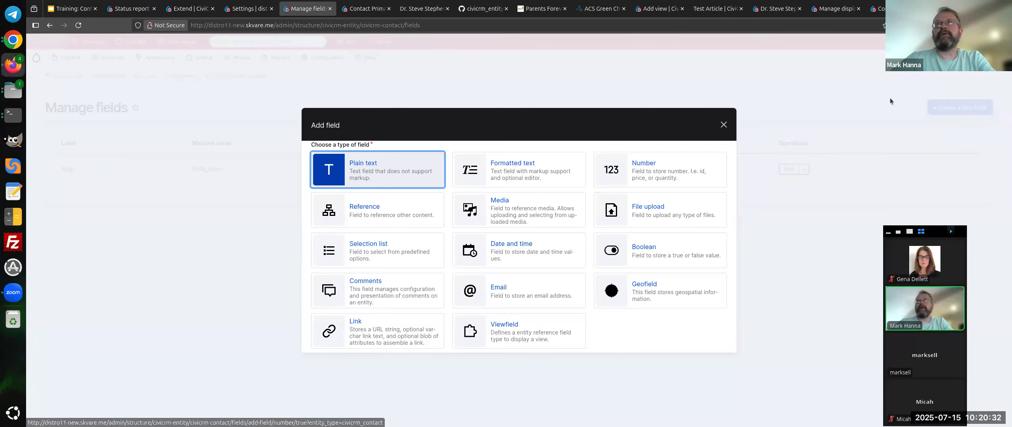
click(518, 327)
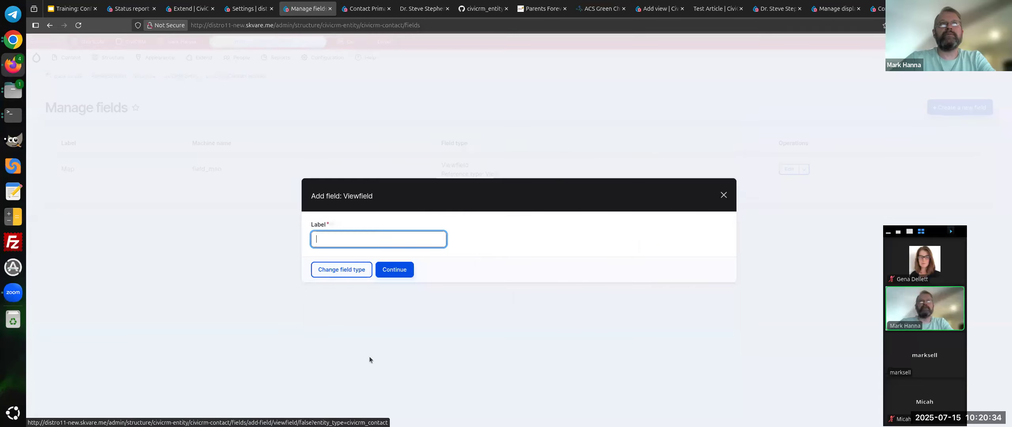
click(361, 242)
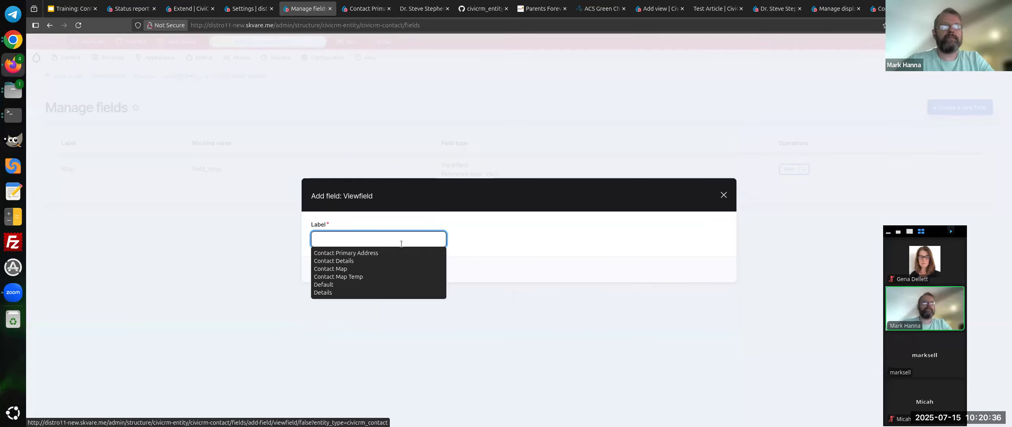
click(372, 252)
click(399, 272)
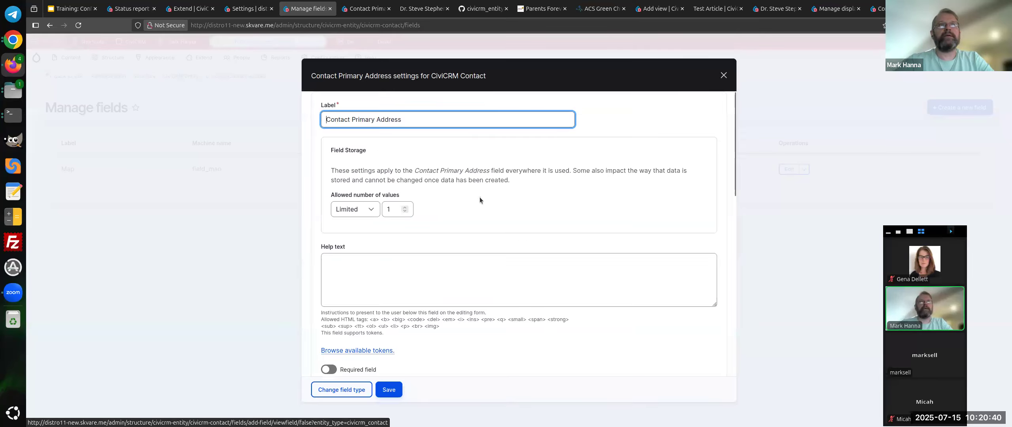
Allow the Default display type and set the field's default value to the Contact Primary Address view.
scroll(430, 292, down, 7)
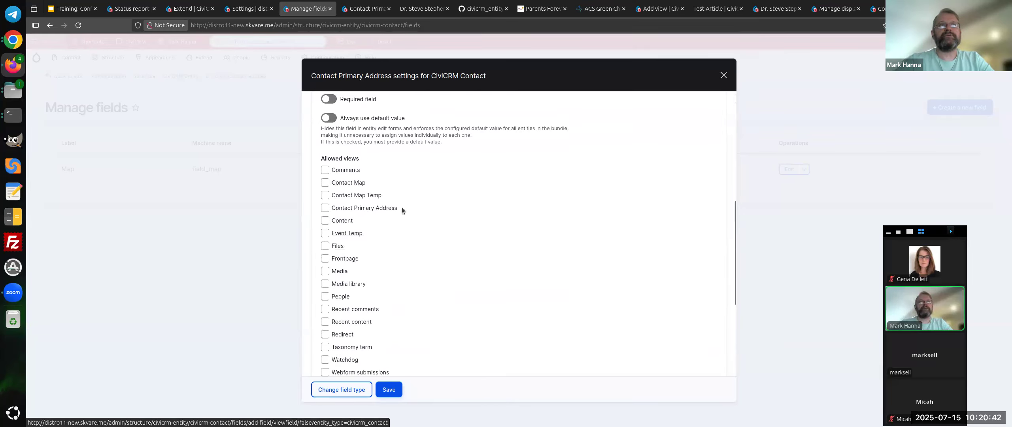
scroll(446, 291, down, 5)
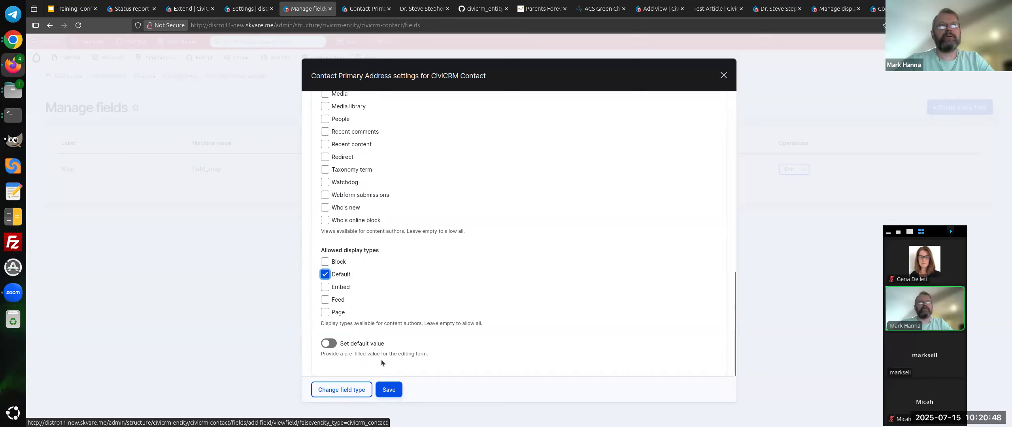
click(382, 346)
scroll(478, 299, down, 3)
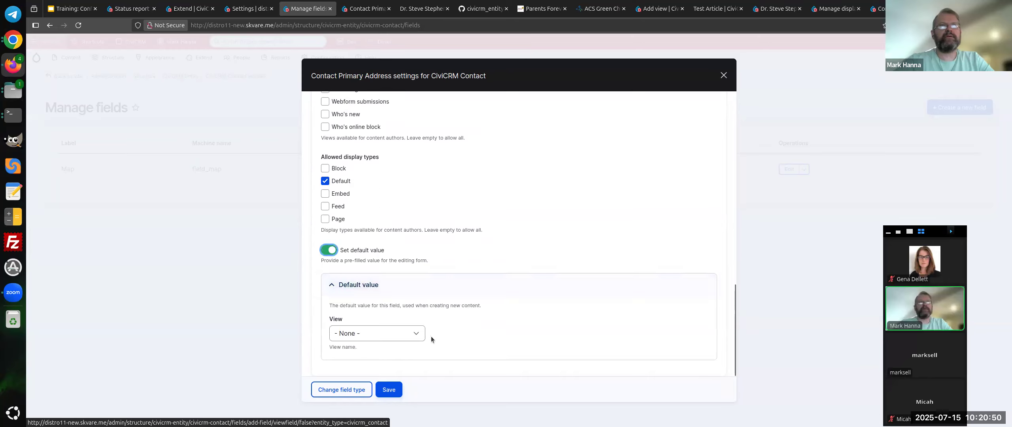
click(410, 335)
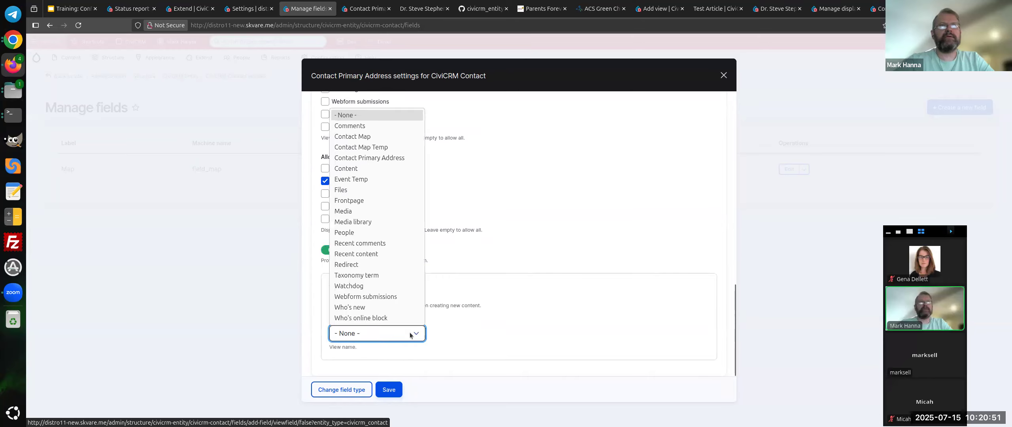
click(382, 158)
click(398, 341)
Insert the Contact ID token [civicrm_contact:id] as the argument of the Viewfield's default view.
scroll(432, 301, down, 3)
click(376, 250)
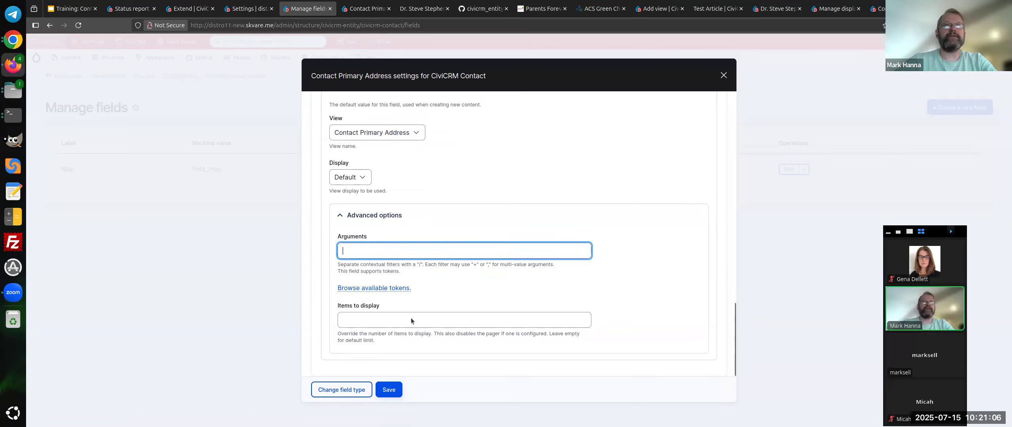
click(385, 289)
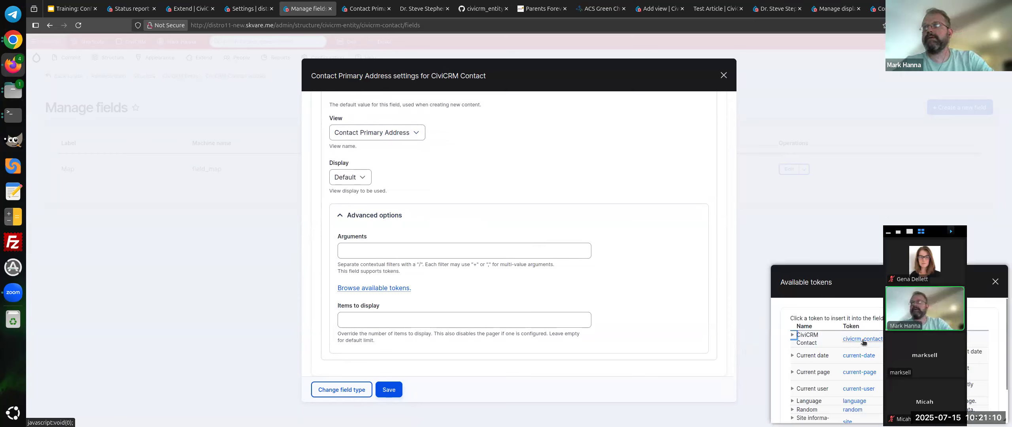
click(792, 335)
scroll(824, 375, down, 3)
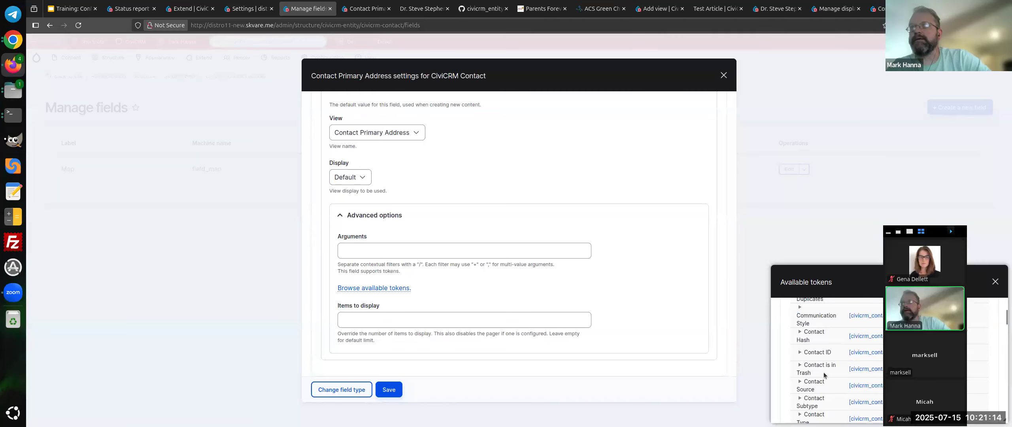
click(863, 352)
Allow only the Contact Primary Address view, enforce always using the default value, and save the field.
scroll(413, 241, up, 3)
scroll(413, 241, up, 7)
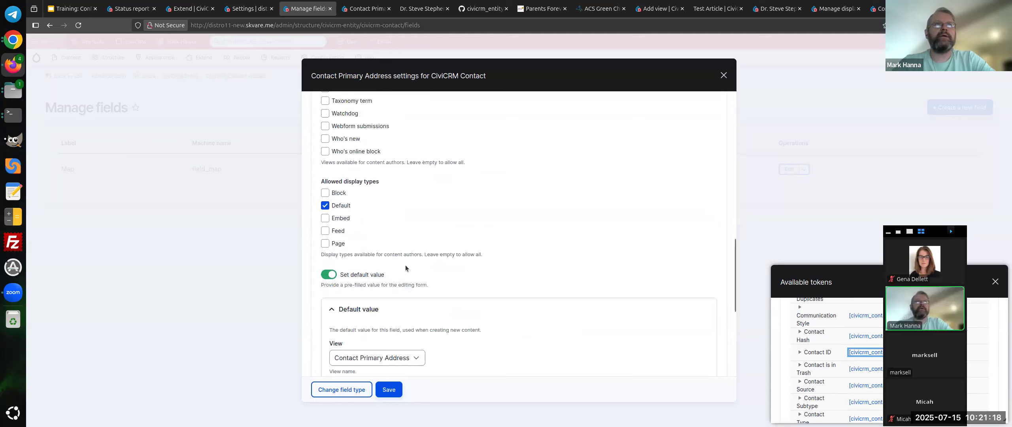
scroll(411, 257, up, 5)
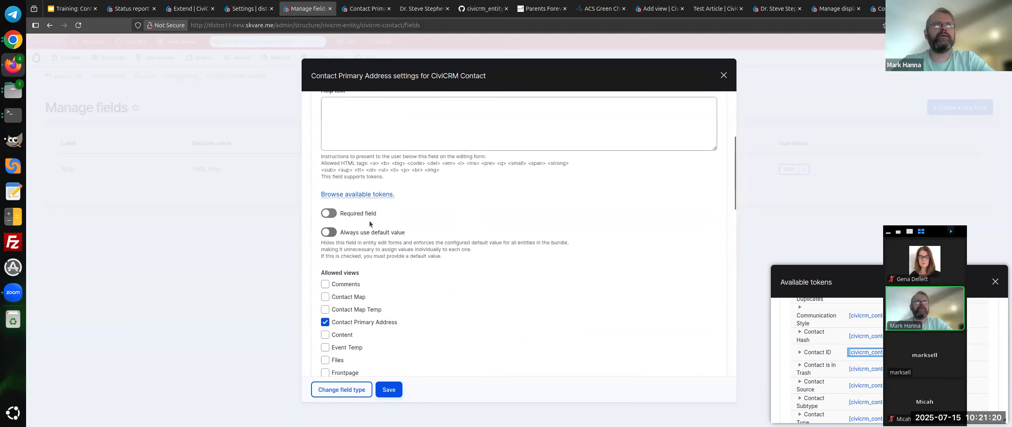
scroll(333, 237, down, 15)
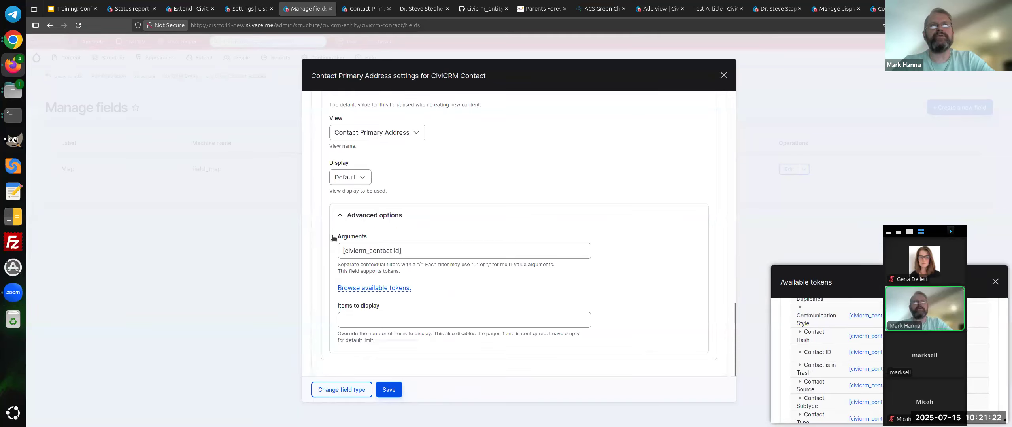
scroll(436, 240, up, 9)
scroll(434, 248, up, 7)
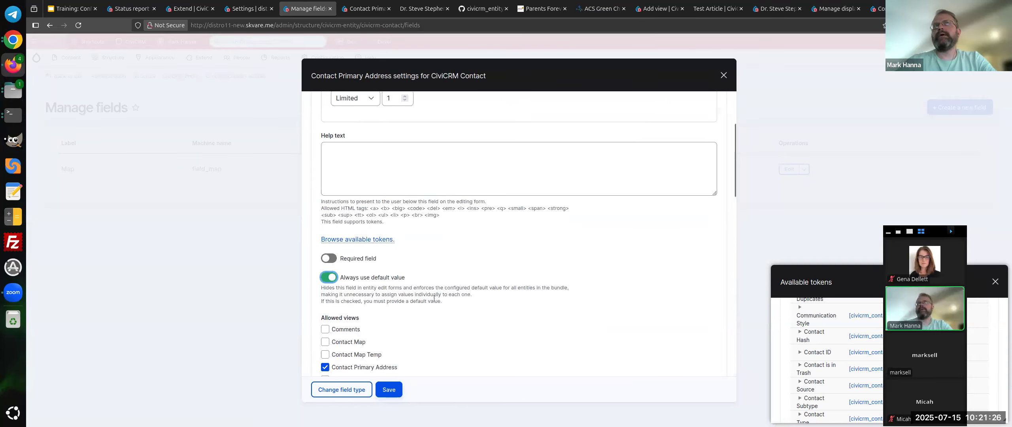
scroll(446, 290, down, 3)
scroll(446, 290, up, 6)
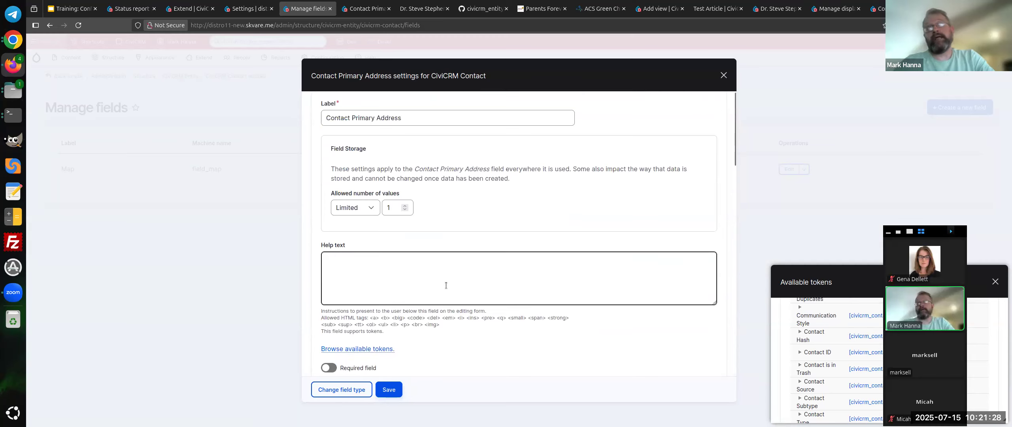
scroll(450, 295, down, 3)
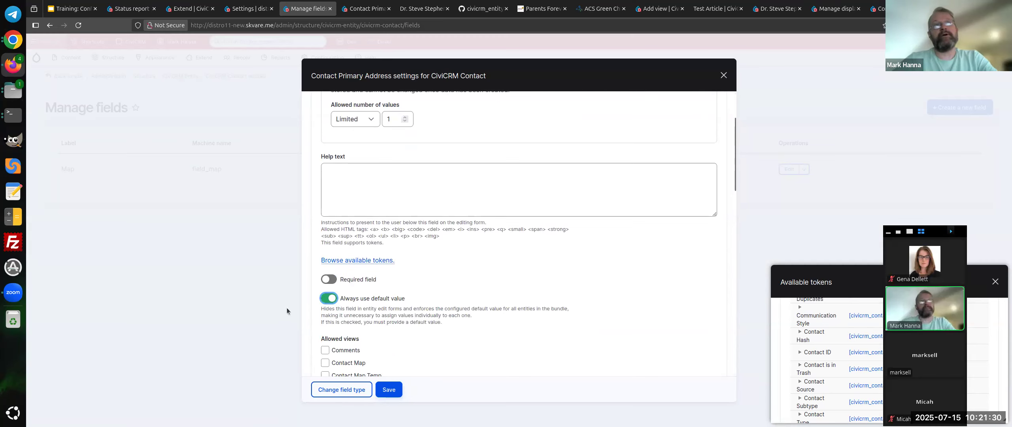
scroll(434, 302, down, 12)
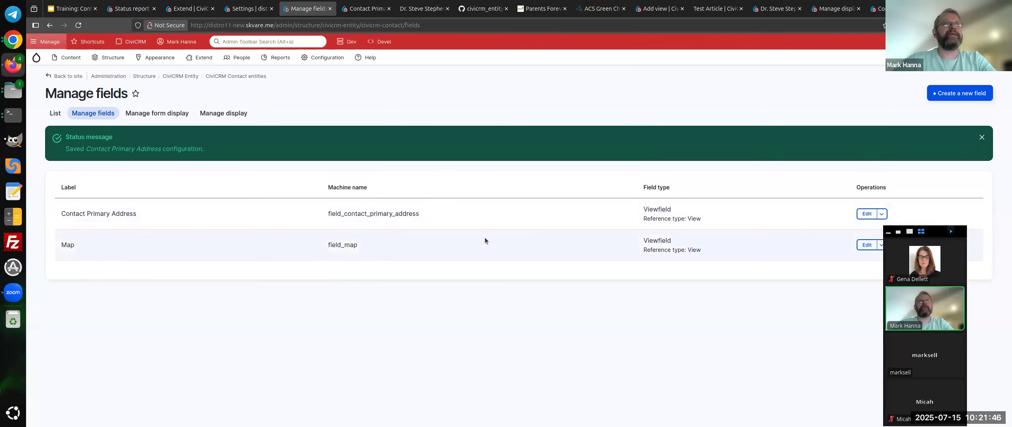
Create a Tab field group labelled Address in the CiviCRM Contact default display.
click(214, 114)
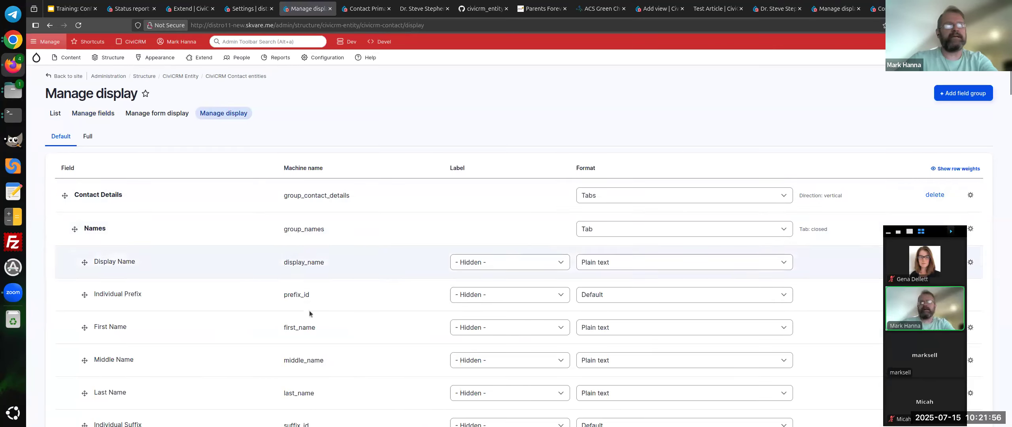
scroll(173, 250, down, 8)
scroll(173, 253, down, 20)
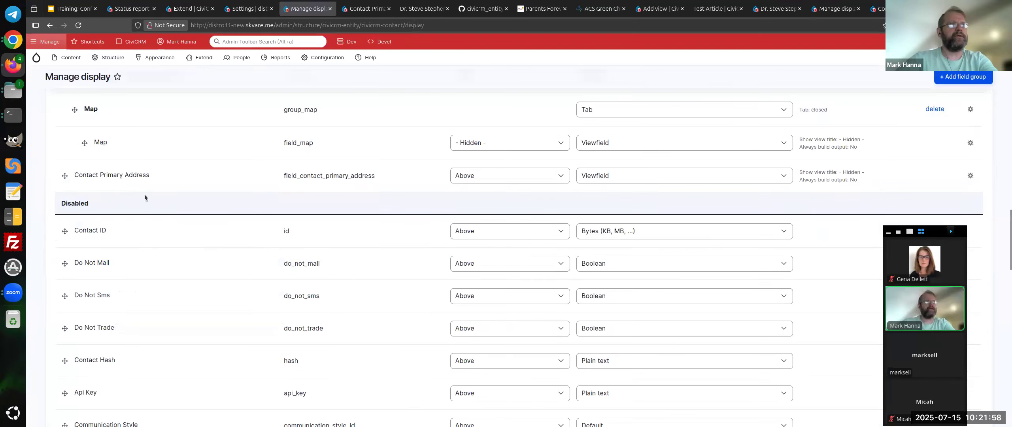
scroll(145, 195, up, 3)
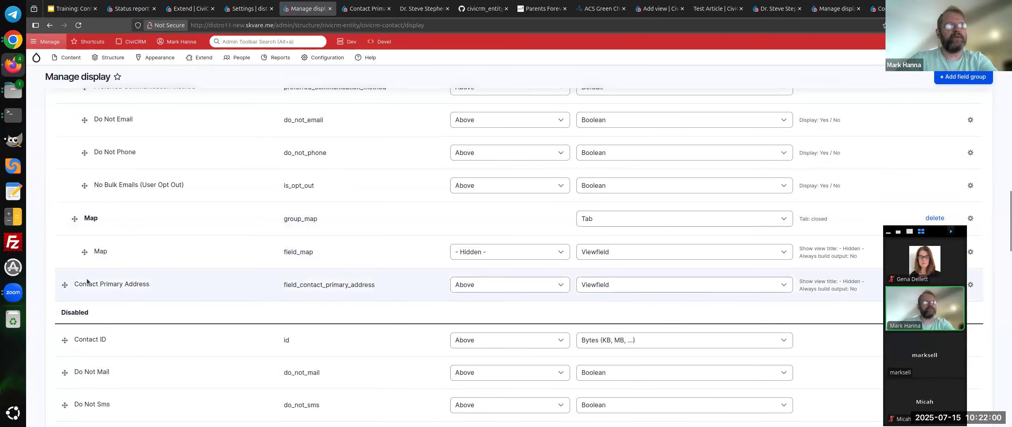
scroll(698, 193, up, 4)
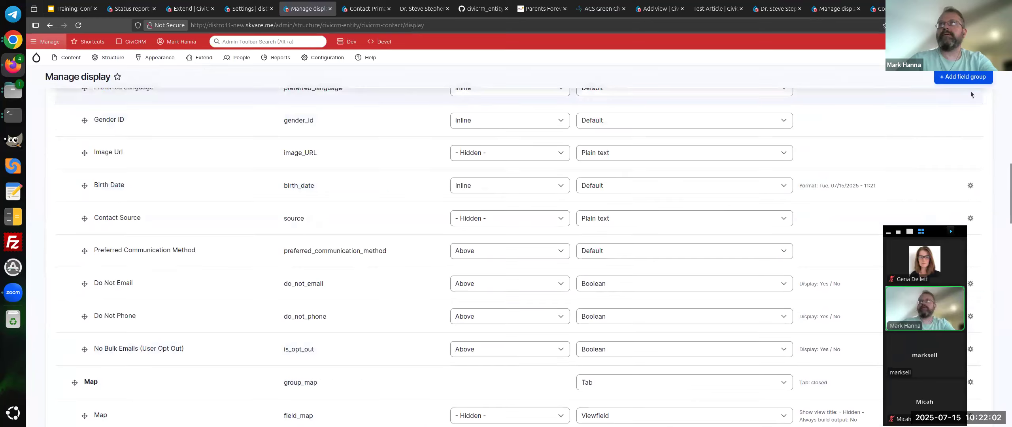
click(964, 77)
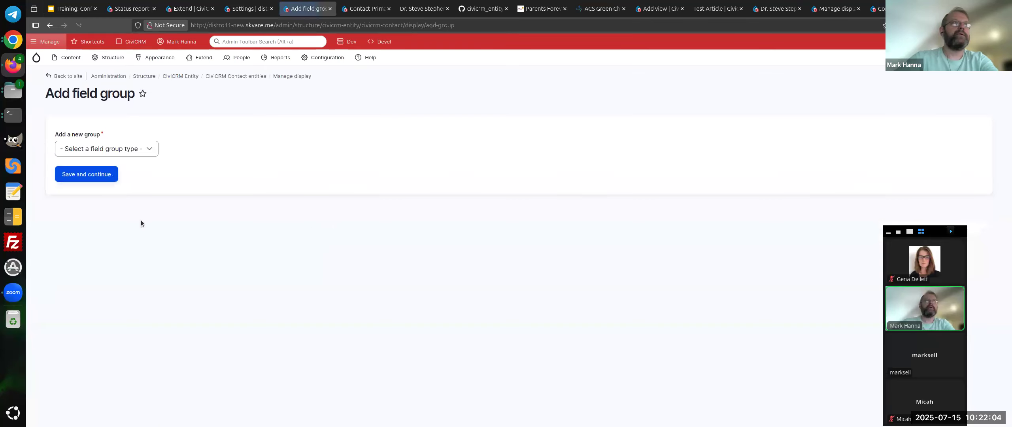
click(154, 149)
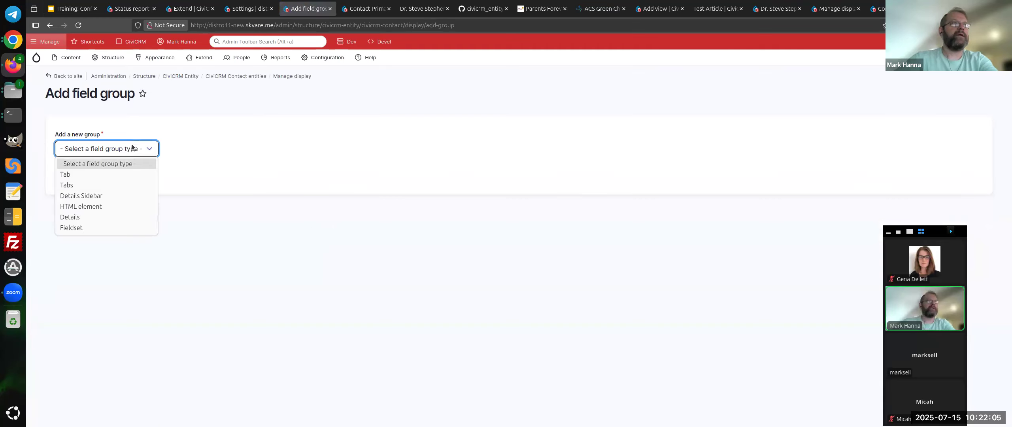
click(110, 173)
click(111, 187)
text(Address)
click(87, 216)
scroll(112, 399, down, 1)
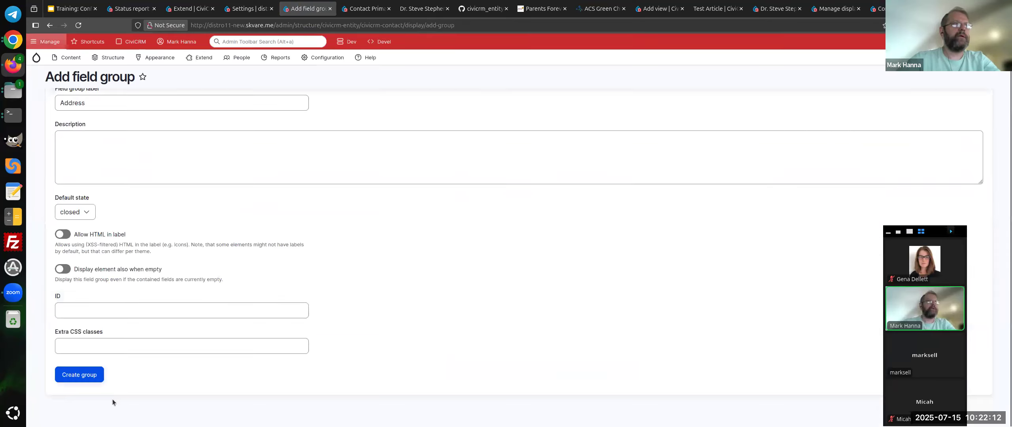
click(80, 377)
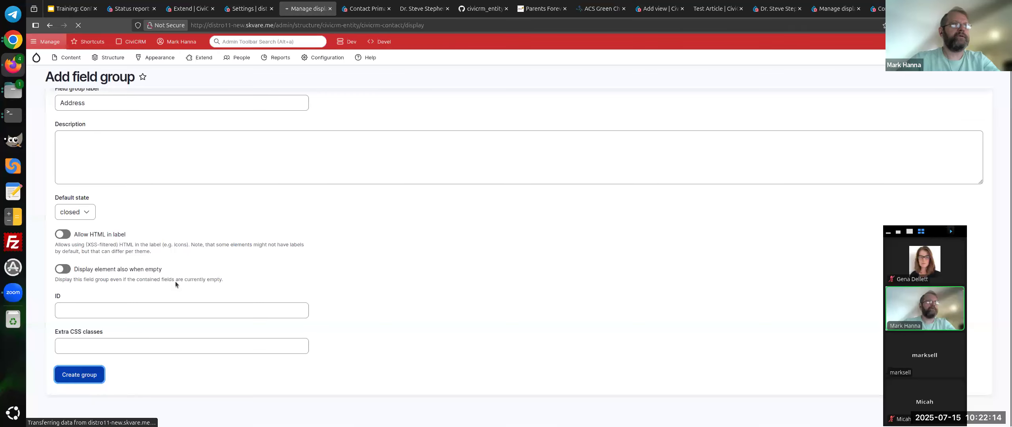
Move the Address group out of the disabled fields into the Contact Details tabs, directly below the Map tab.
scroll(159, 291, down, 10)
scroll(158, 293, down, 15)
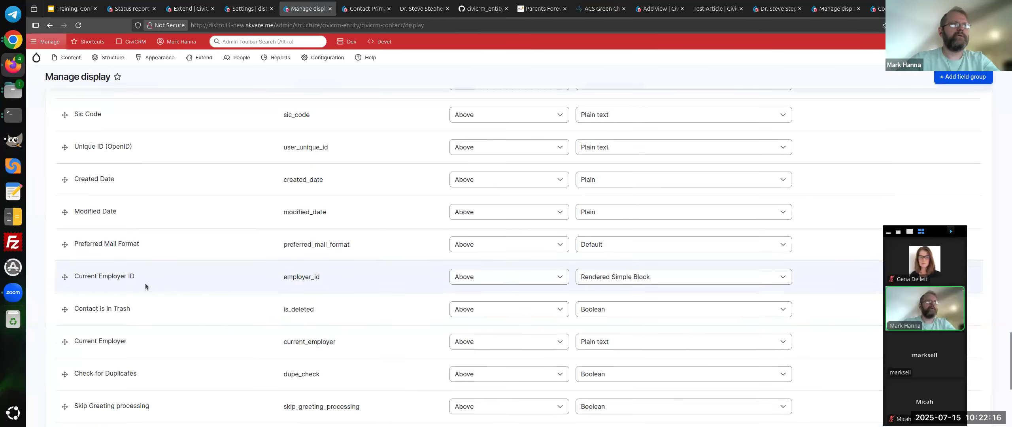
drag(65, 244, 95, 122)
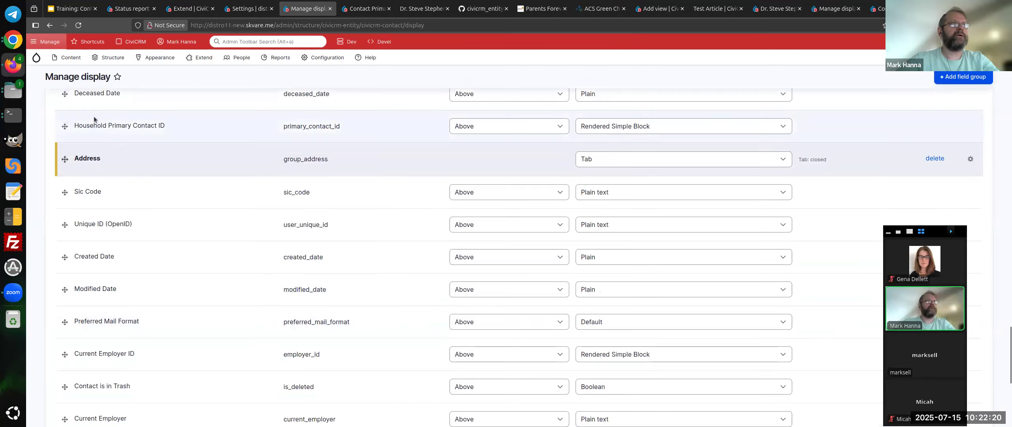
scroll(95, 122, up, 4)
drag(56, 377, 73, 133)
scroll(173, 195, up, 2)
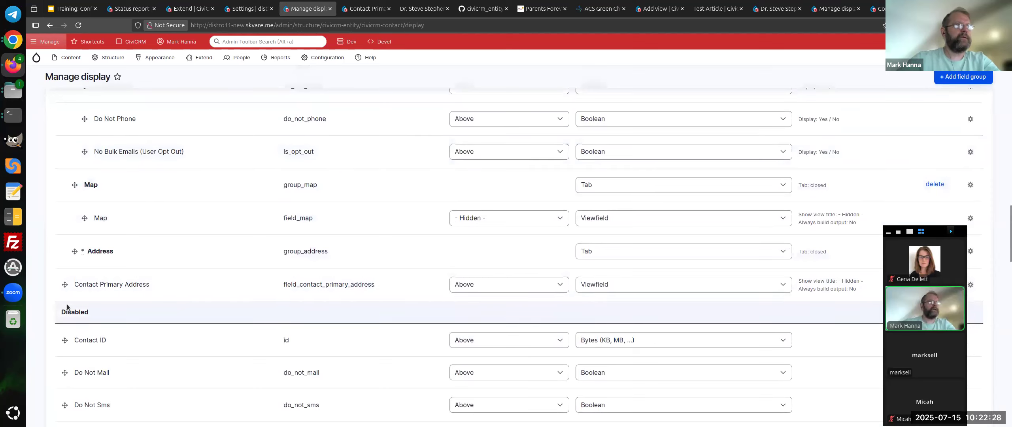
Nest the Contact Primary Address field inside the Address group and save the display.
drag(93, 278, 95, 276)
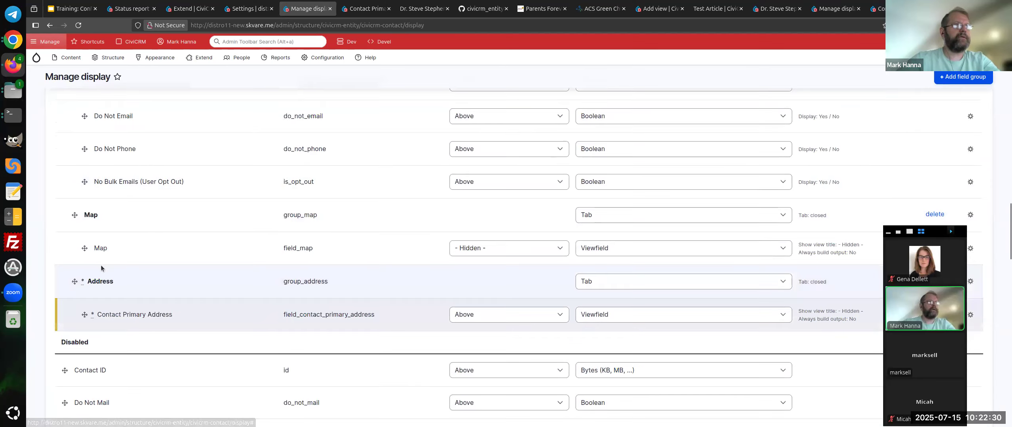
scroll(181, 342, down, 1)
scroll(200, 310, down, 12)
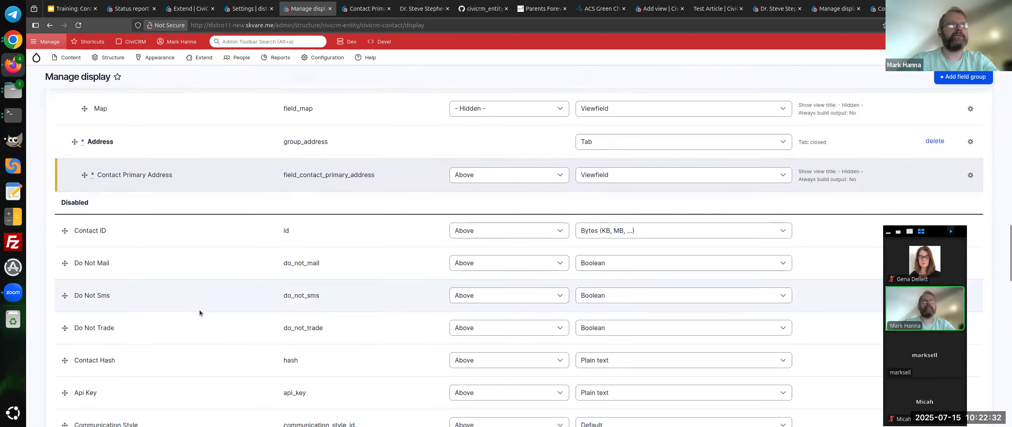
click(69, 375)
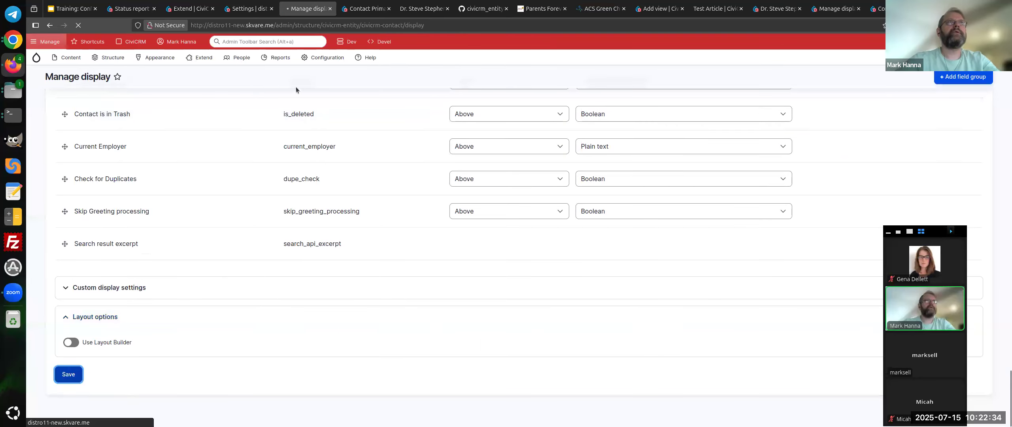
Reload the contact's page and examine the Address section with its field label.
click(418, 3)
right_click(322, 154)
click(358, 160)
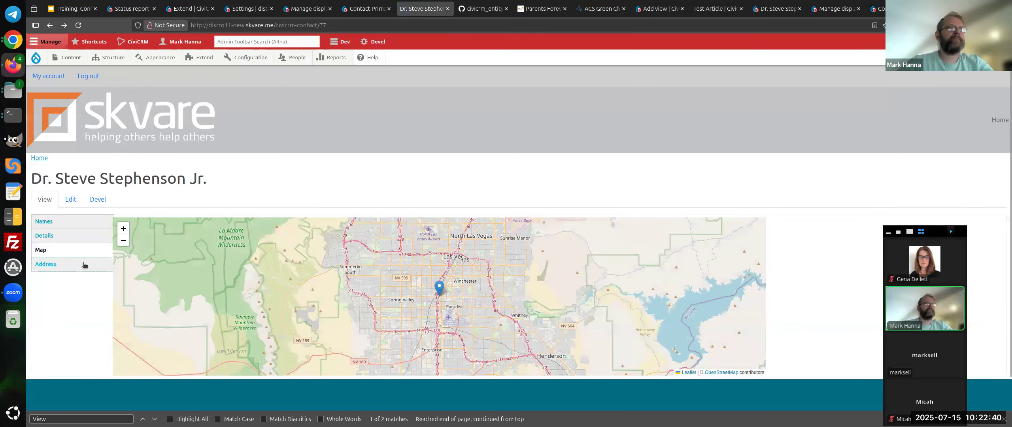
click(55, 264)
double_click(230, 237)
click(123, 220)
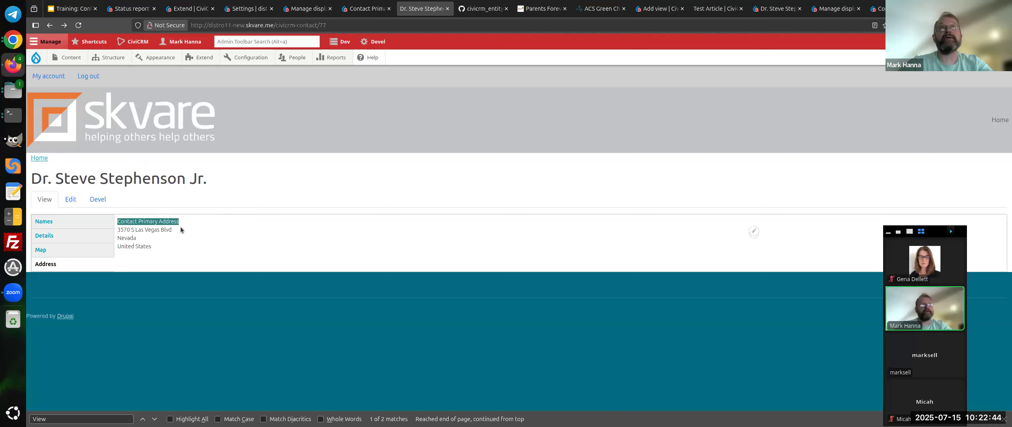
Set the Contact Primary Address field's label to Hidden in the contact display and save the display.
click(307, 8)
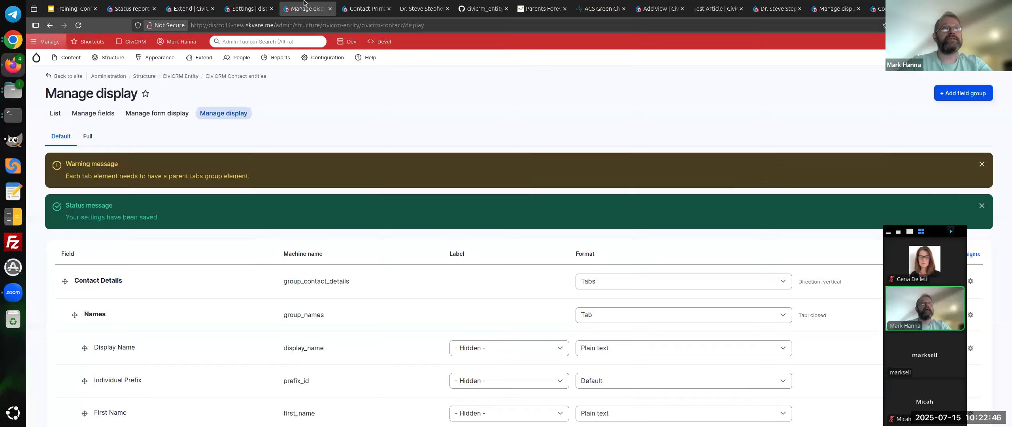
scroll(222, 350, down, 20)
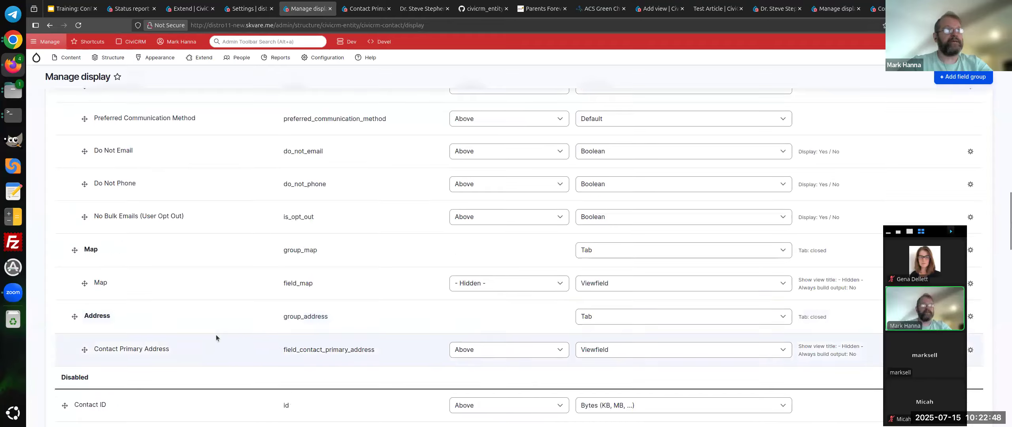
scroll(607, 335, down, 2)
click(508, 245)
click(497, 273)
scroll(99, 278, down, 15)
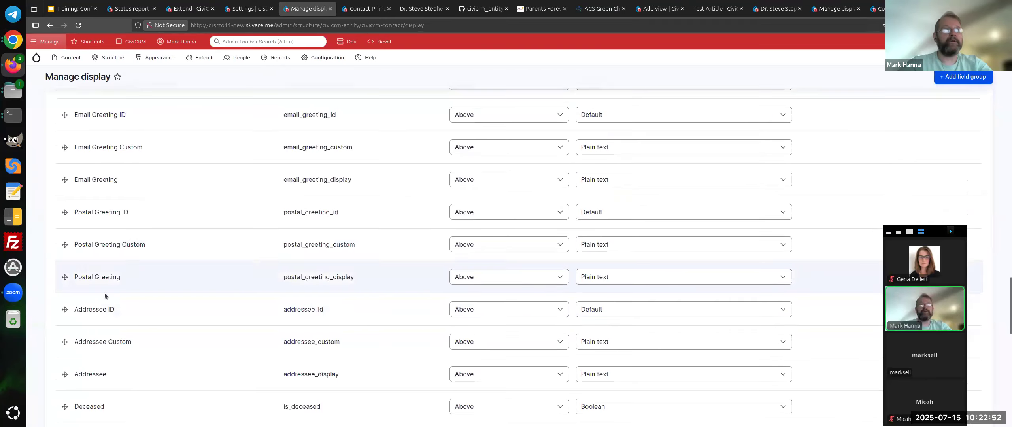
click(68, 374)
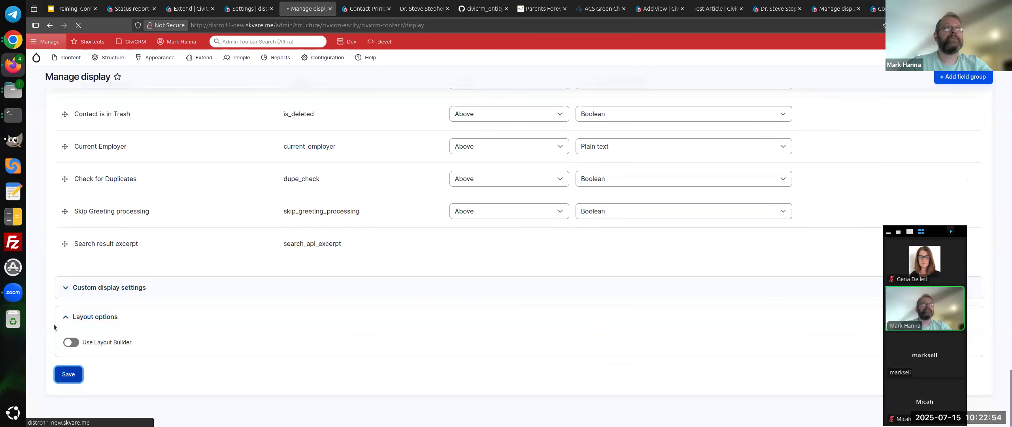
Reload the contact's page and check how the Address section displays with the hidden label.
click(359, 3)
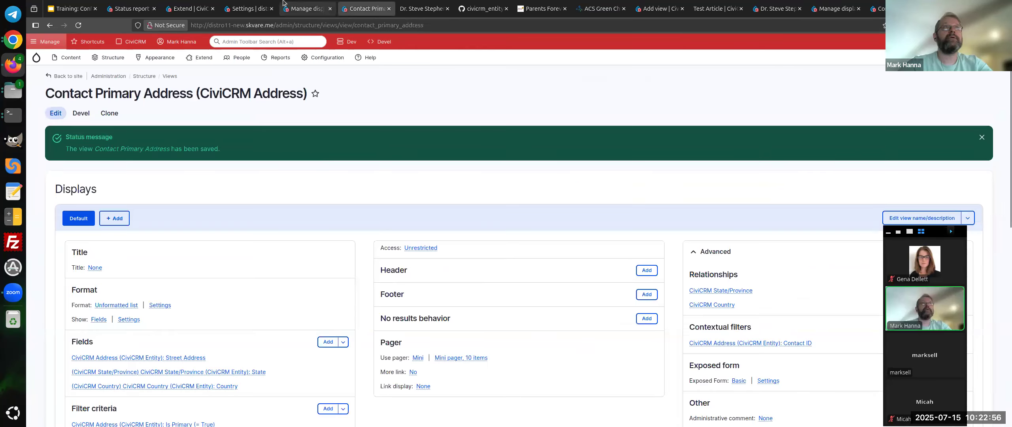
click(453, 4)
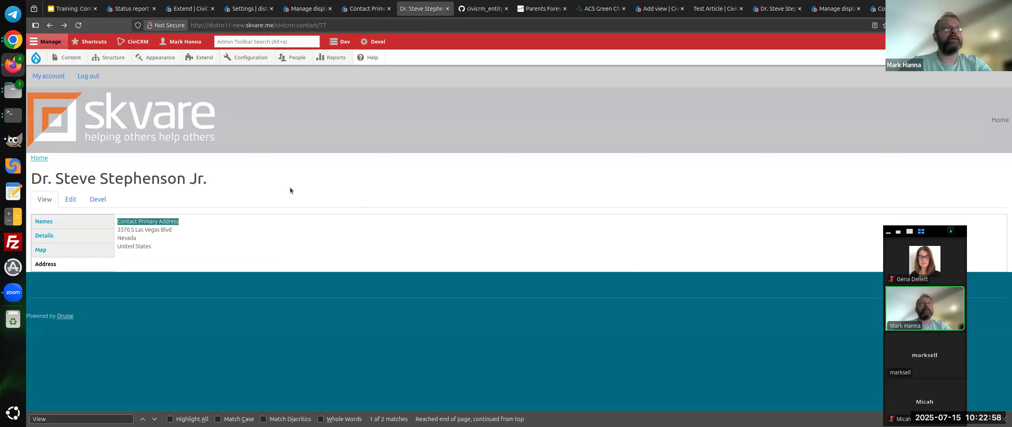
right_click(346, 163)
click(408, 172)
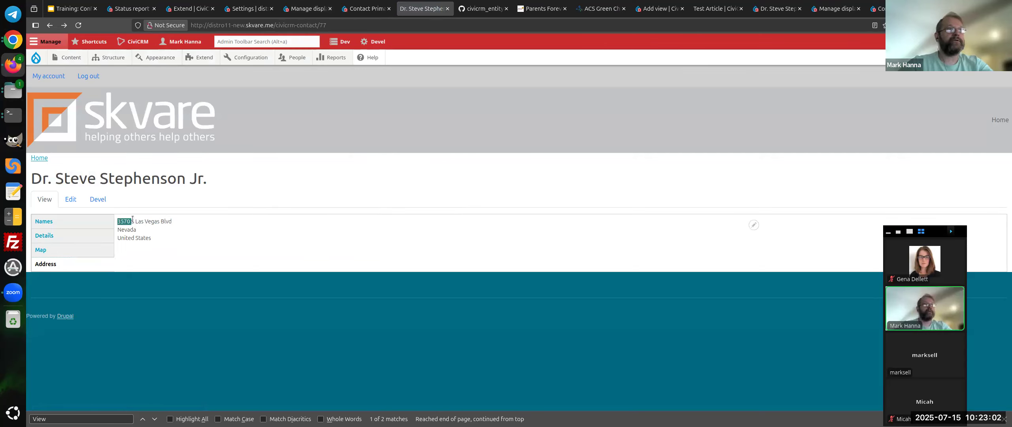
click(189, 255)
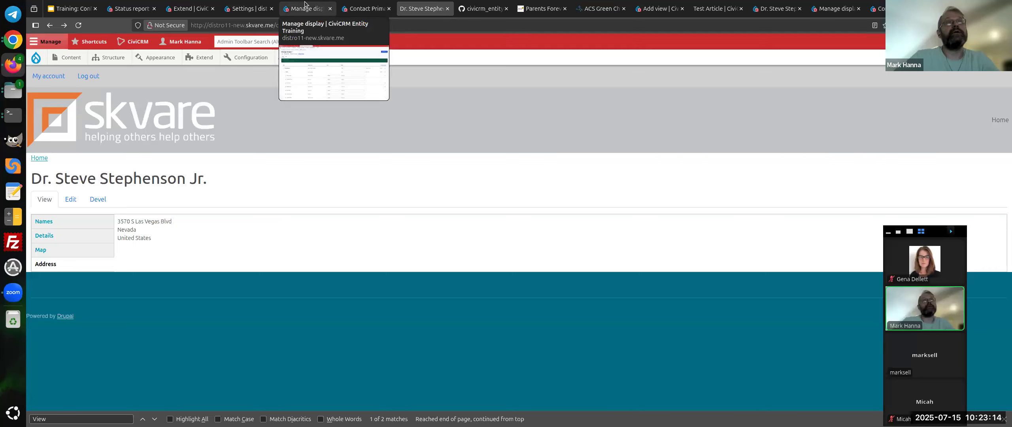
Switch to the CiviCRM Entity settings page and review the list of enabled entity types.
click(249, 8)
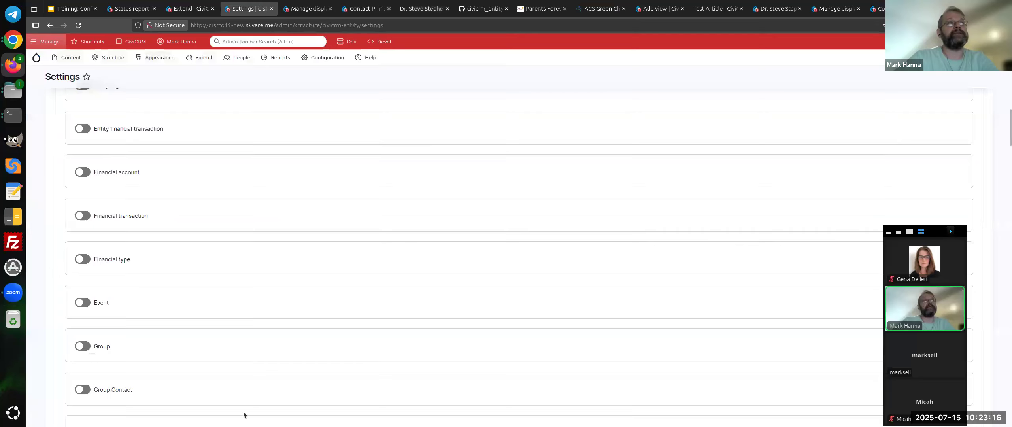
scroll(252, 261, up, 8)
scroll(181, 266, up, 5)
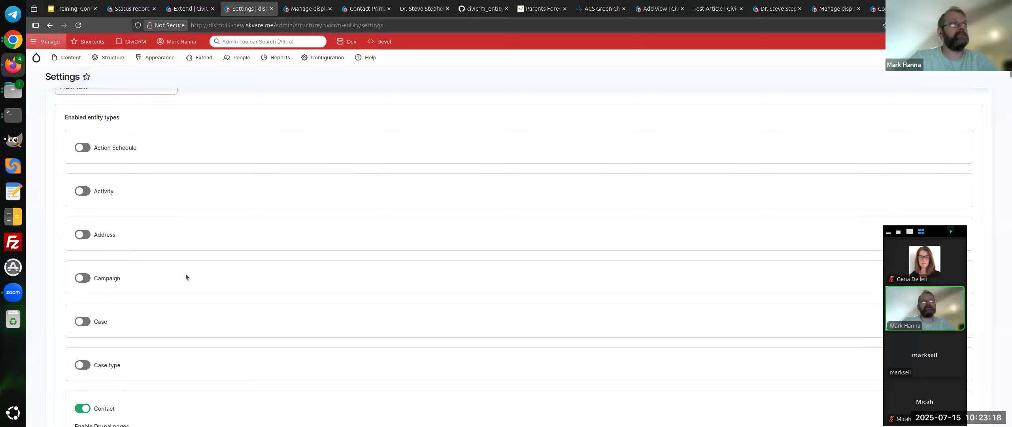
scroll(150, 273, down, 5)
scroll(153, 275, down, 6)
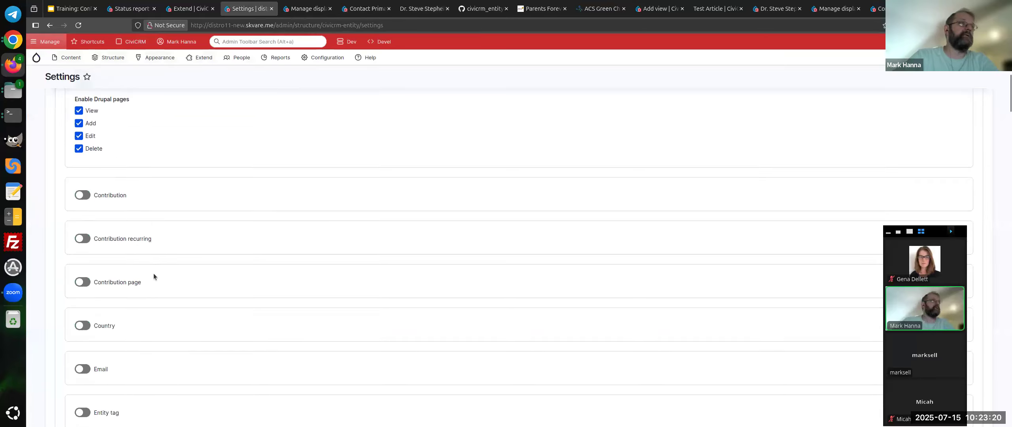
scroll(154, 275, down, 8)
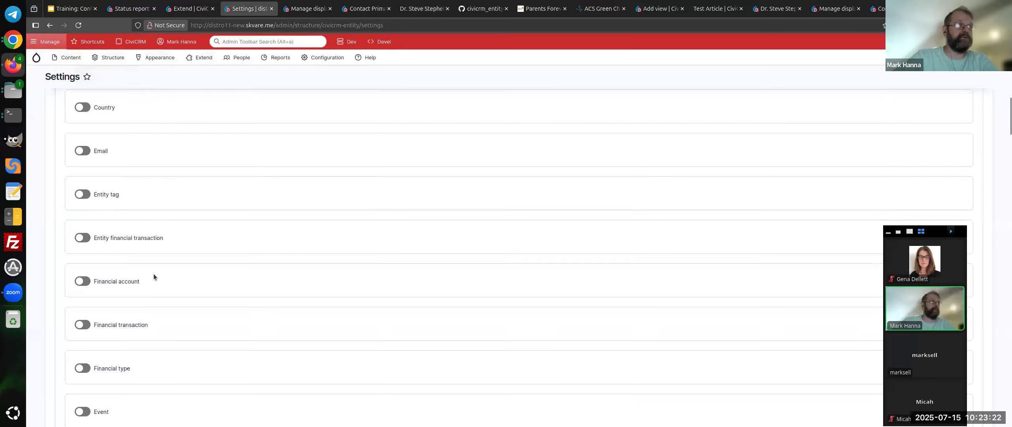
scroll(136, 259, down, 10)
scroll(144, 262, up, 10)
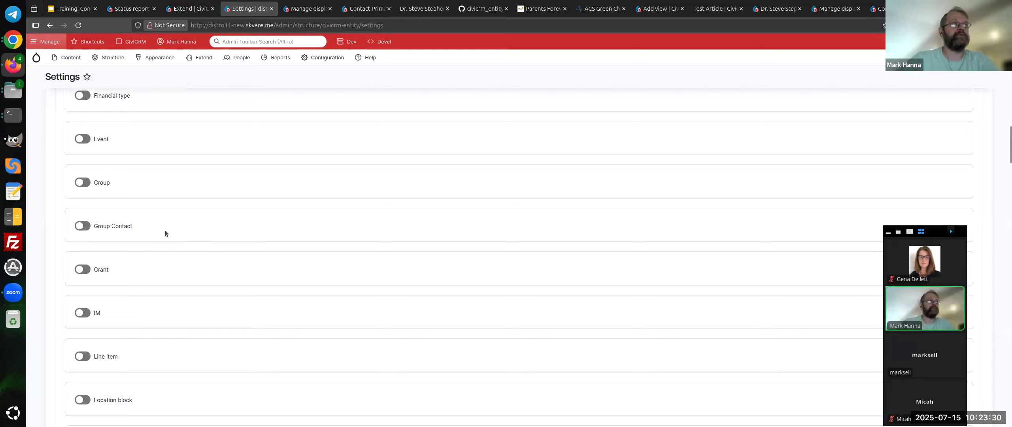
scroll(179, 289, down, 5)
scroll(202, 278, up, 3)
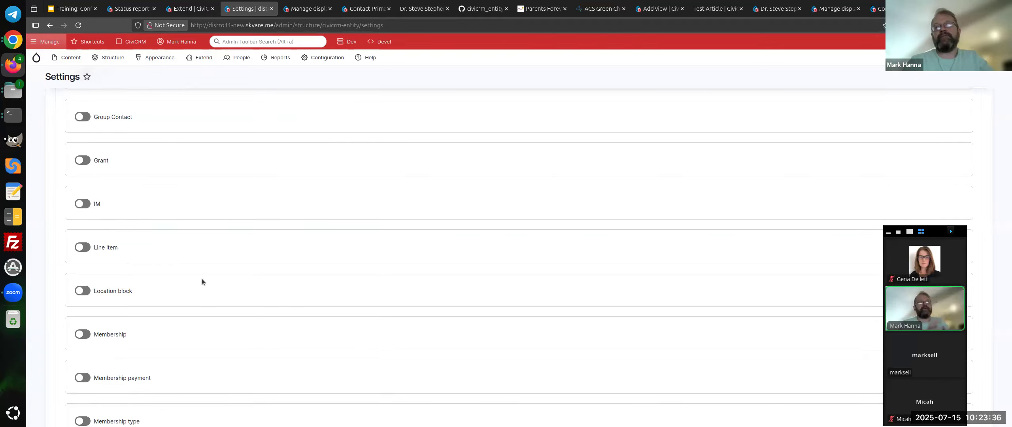
Review the remaining entity types and the per-entity hook options in the advanced settings.
scroll(202, 278, down, 10)
scroll(158, 273, down, 15)
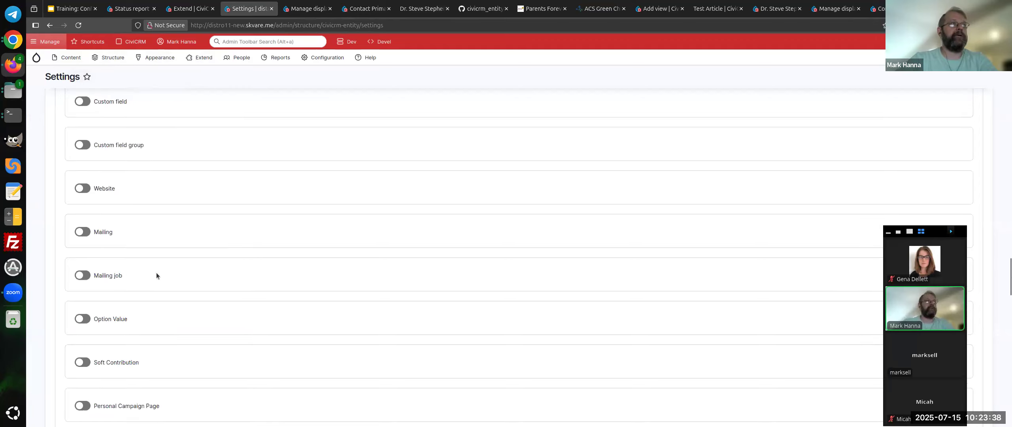
scroll(152, 261, up, 12)
scroll(150, 263, down, 8)
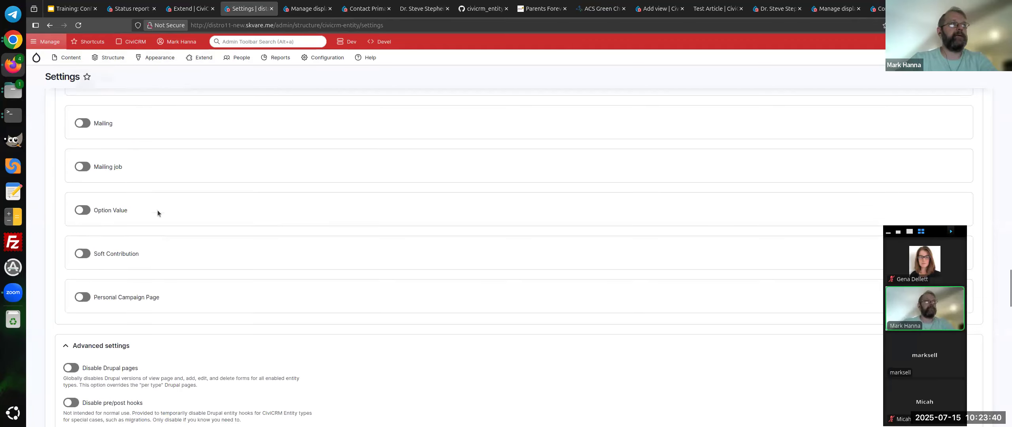
scroll(229, 201, down, 15)
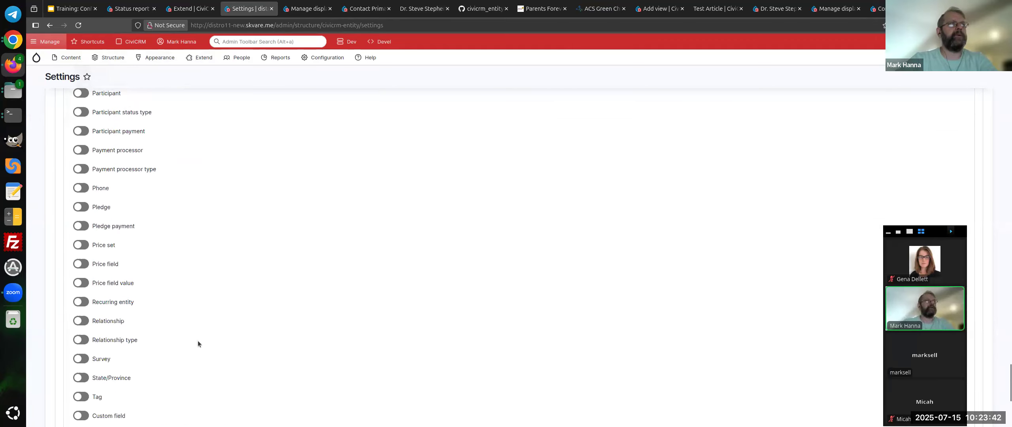
scroll(185, 229, up, 4)
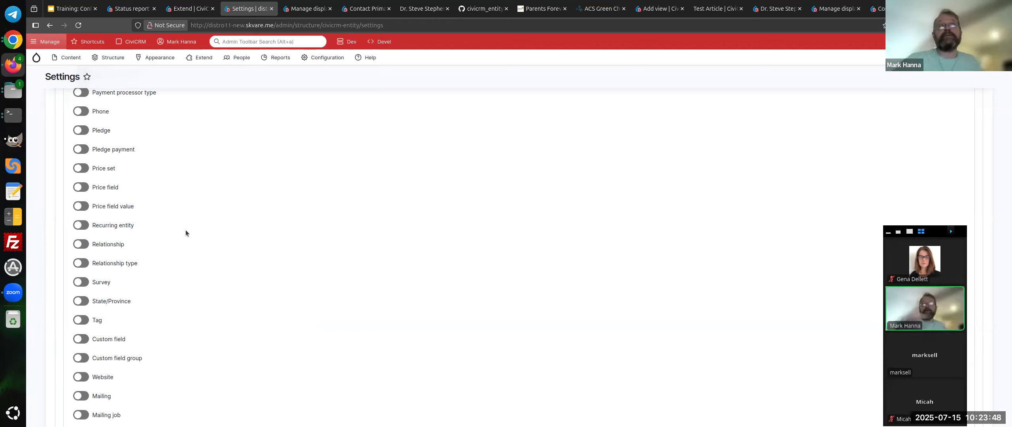
scroll(197, 184, up, 10)
scroll(197, 190, up, 20)
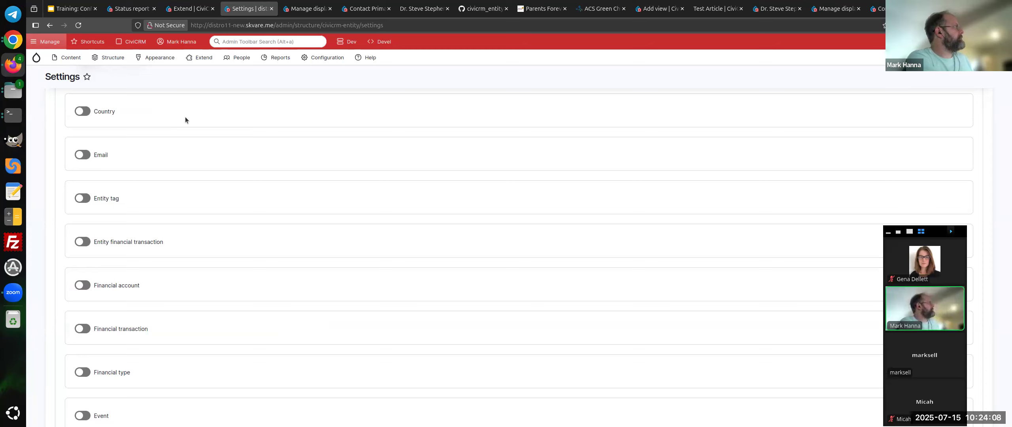
Examine the Text format setting above the enabled entity types.
scroll(73, 216, up, 8)
scroll(73, 216, up, 5)
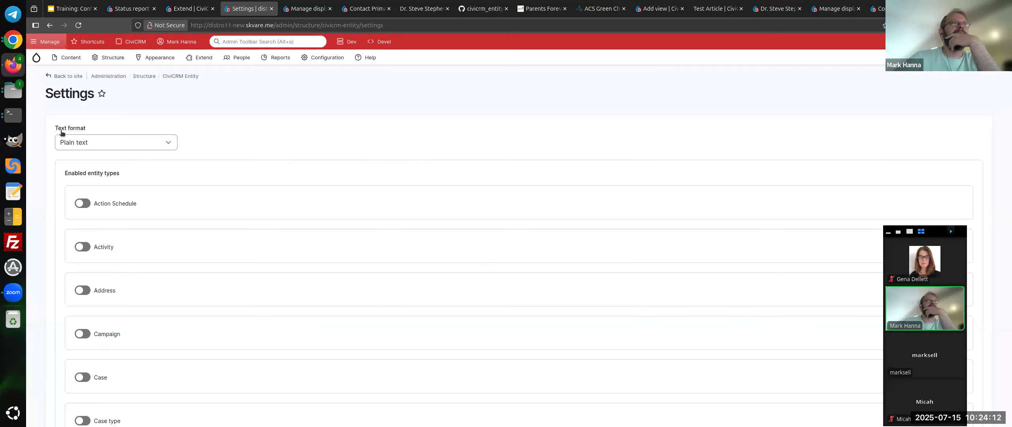
drag(54, 128, 91, 130)
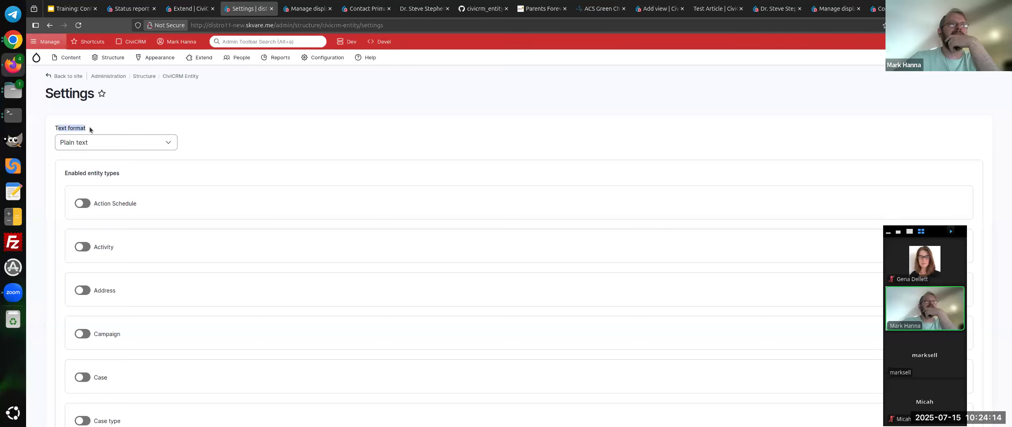
triple_click(91, 130)
click(79, 129)
click(72, 130)
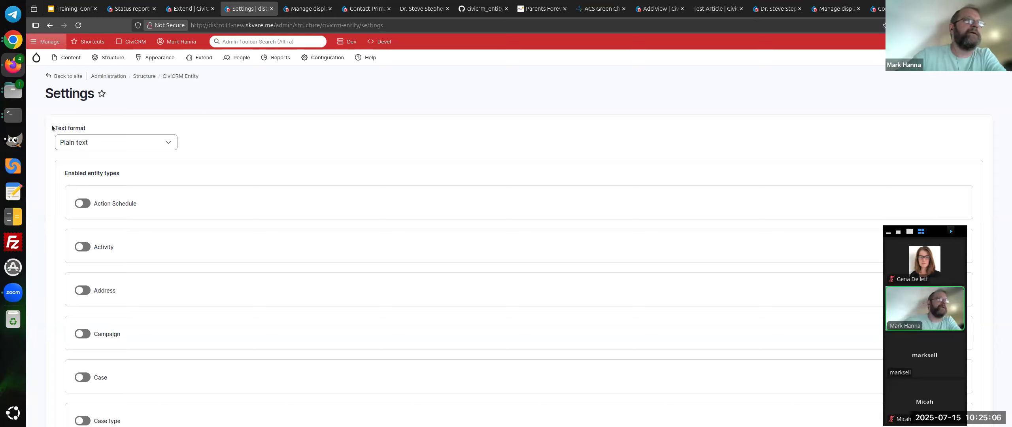
drag(52, 130, 125, 126)
double_click(125, 126)
click(124, 125)
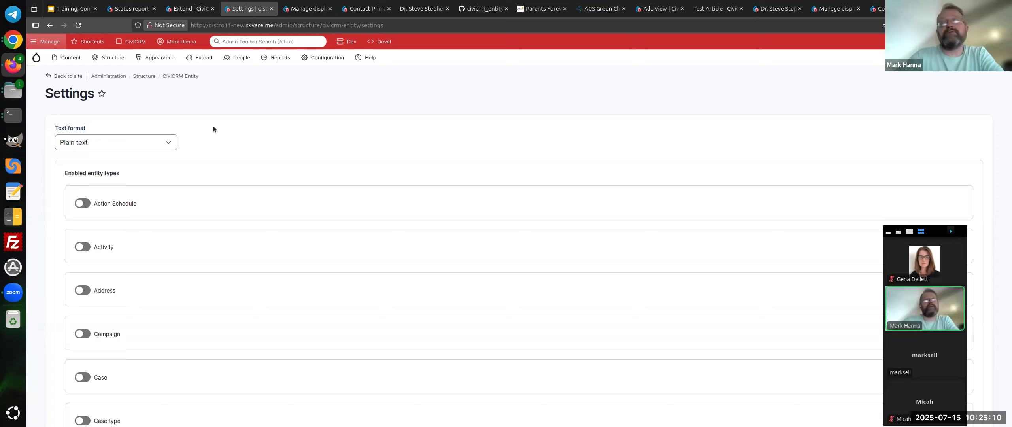
drag(213, 126, 219, 137)
click(220, 137)
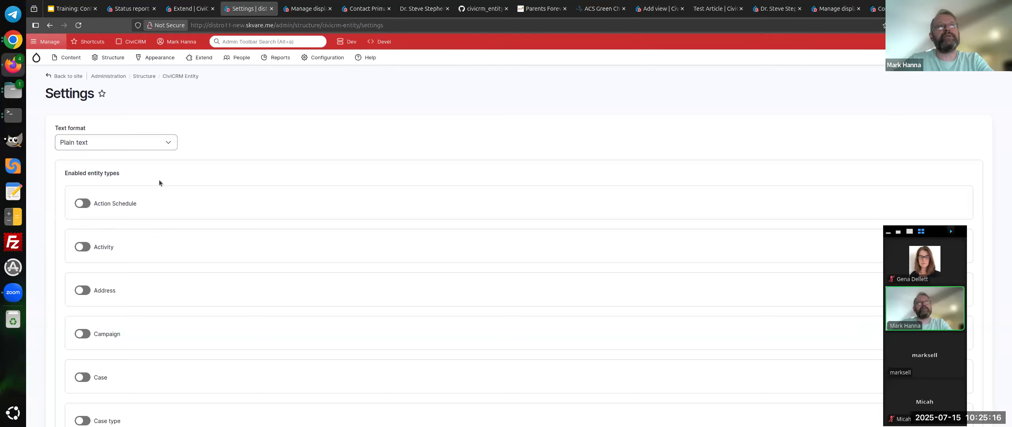
Find the advanced settings and examine the Disable pre/post hooks option.
scroll(179, 244, down, 8)
scroll(179, 248, down, 20)
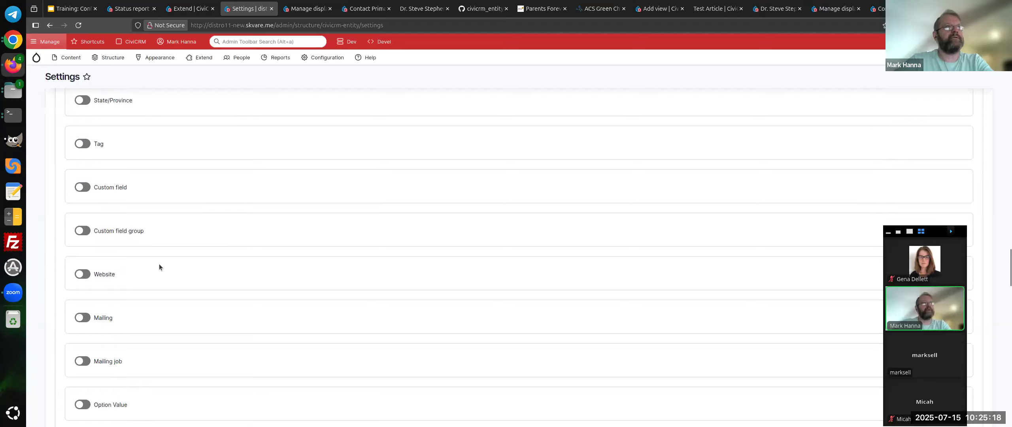
scroll(150, 242, up, 10)
scroll(152, 232, down, 3)
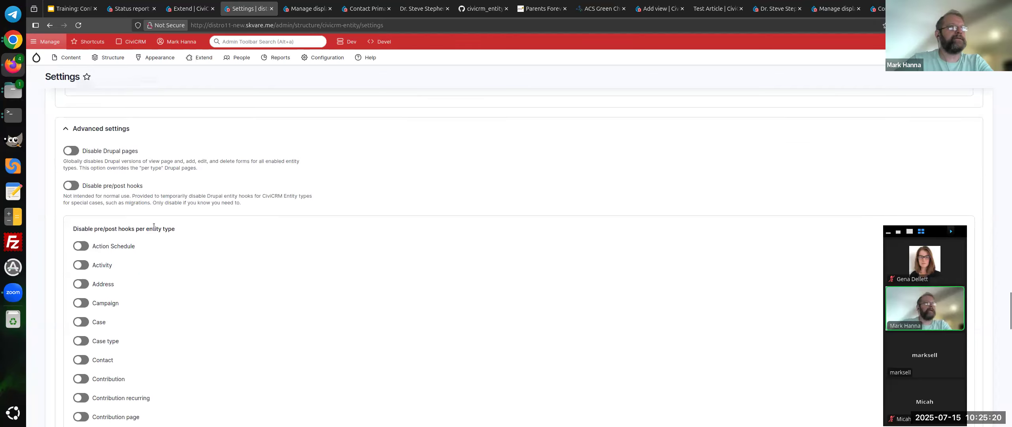
scroll(171, 182, up, 5)
scroll(170, 183, down, 9)
scroll(174, 222, up, 7)
drag(149, 244, 84, 244)
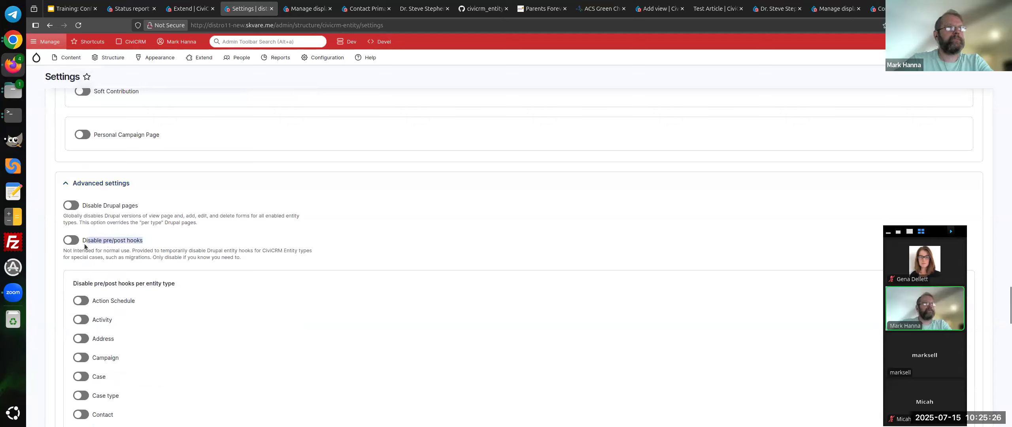
triple_click(91, 256)
click(91, 256)
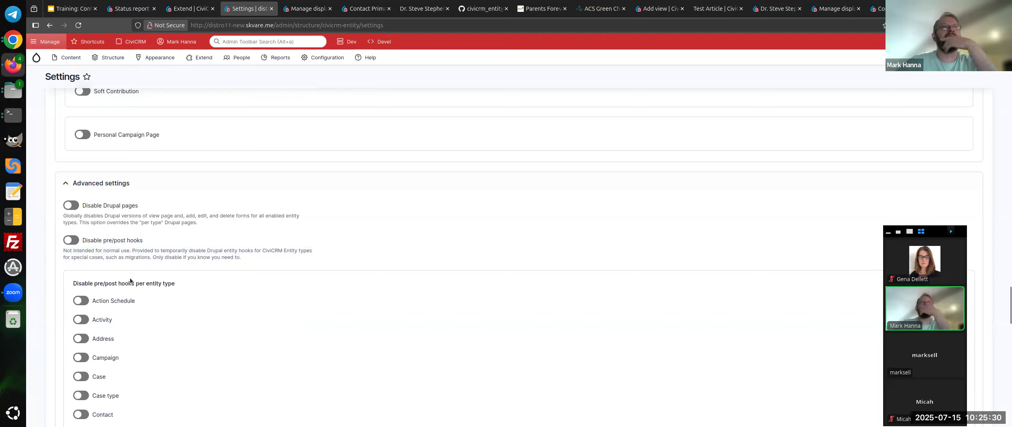
Examine the Disable pre/post hooks per entity type list in the advanced settings.
triple_click(116, 284)
triple_click(116, 286)
triple_click(115, 285)
click(116, 286)
scroll(125, 285, down, 3)
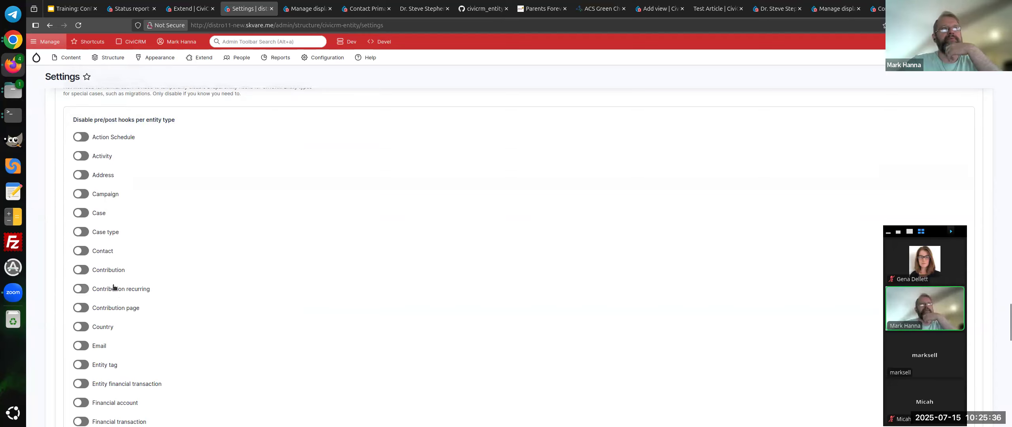
scroll(117, 242, up, 2)
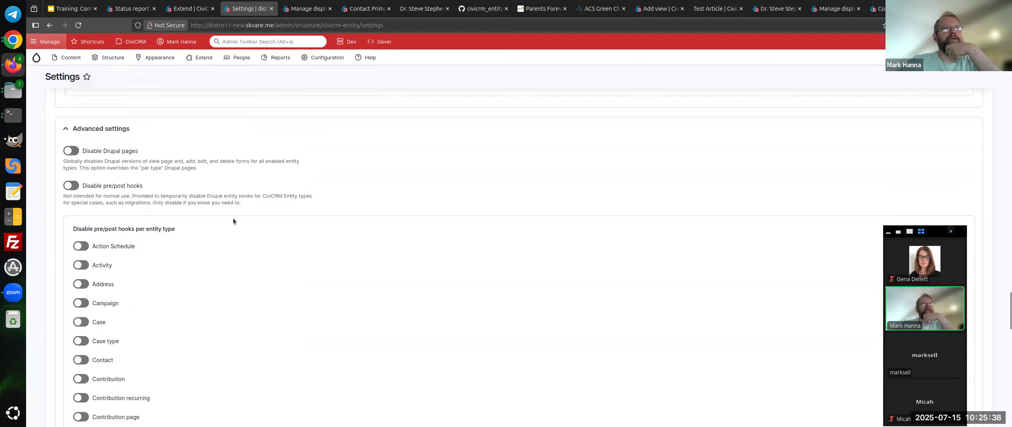
Read the description of the Disable pre/post hooks option about its intended use.
drag(246, 201, 63, 197)
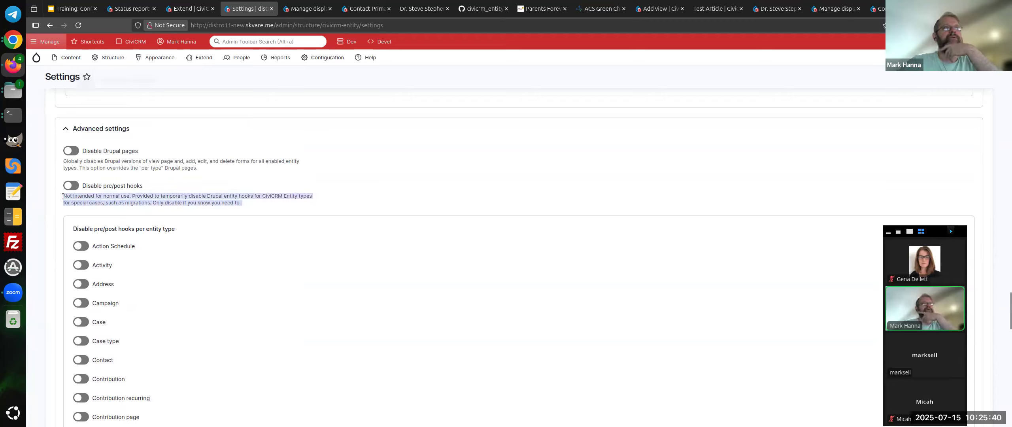
click(63, 197)
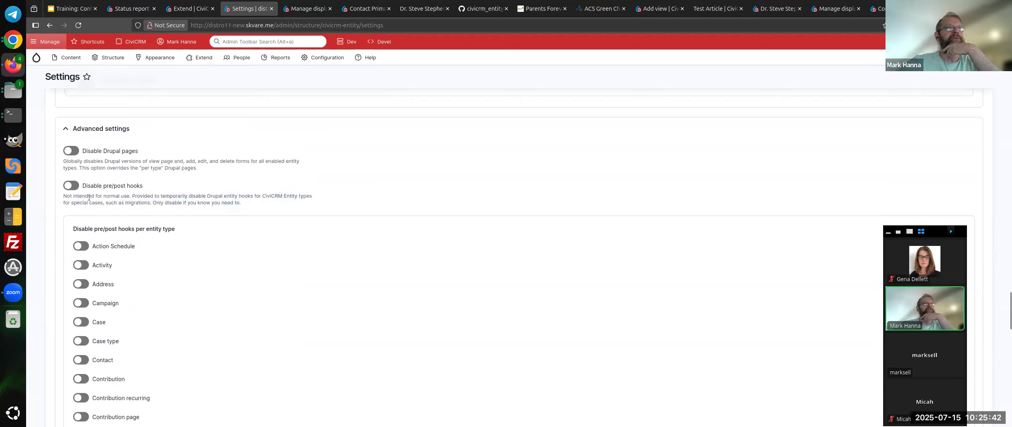
drag(241, 209, 60, 196)
click(188, 220)
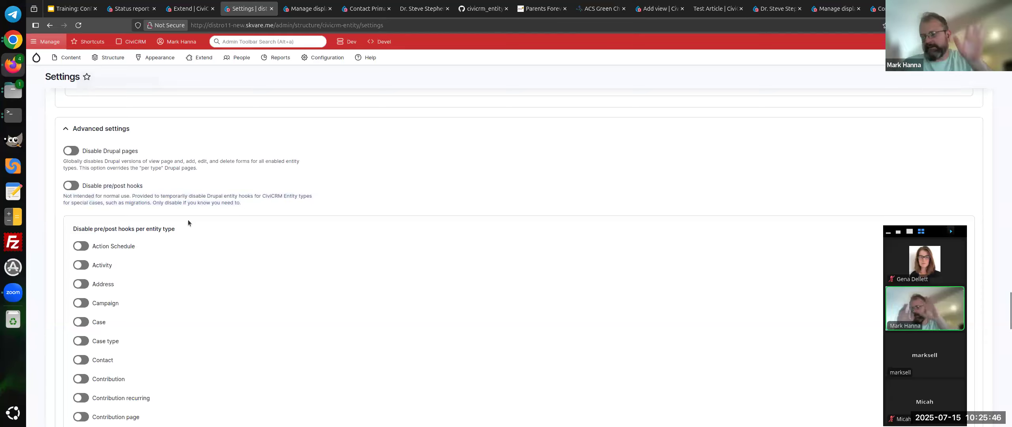
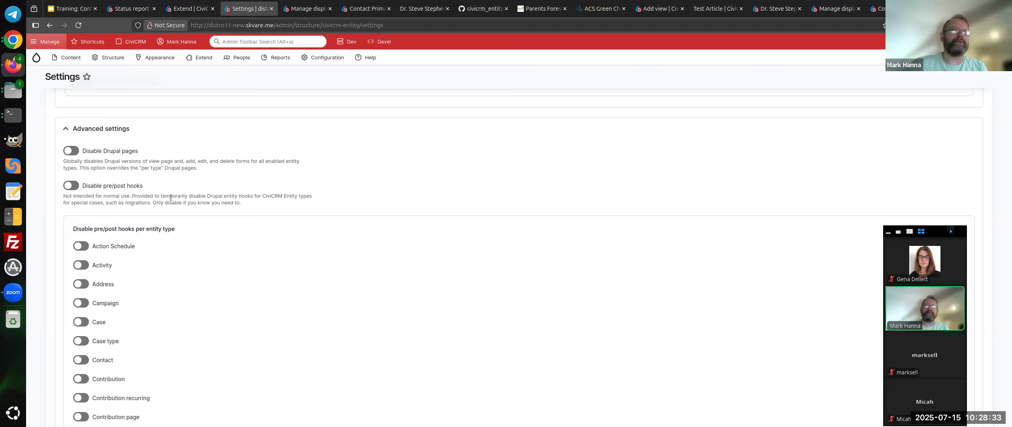
triple_click(180, 203)
click(180, 202)
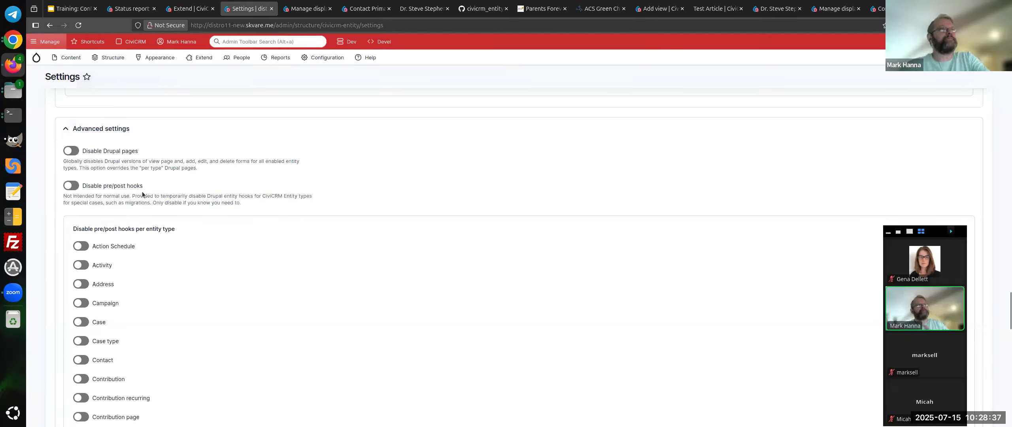
scroll(242, 228, down, 3)
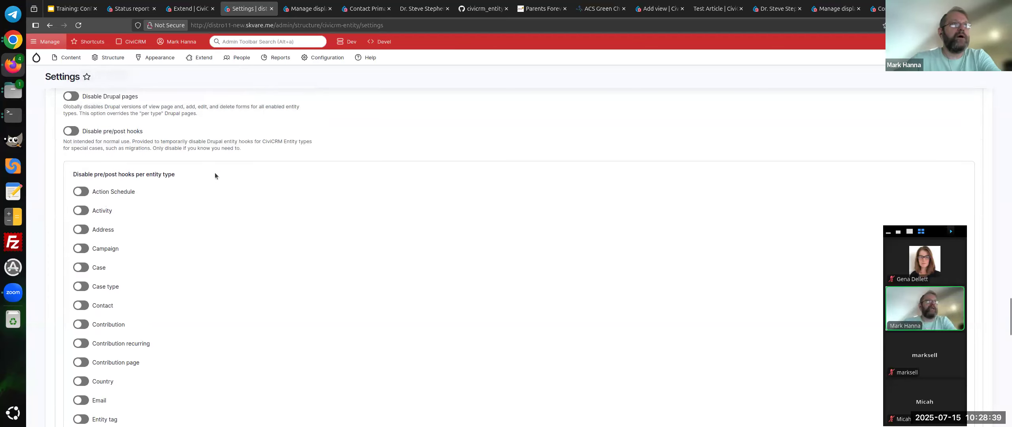
triple_click(226, 149)
click(226, 152)
scroll(226, 152, up, 3)
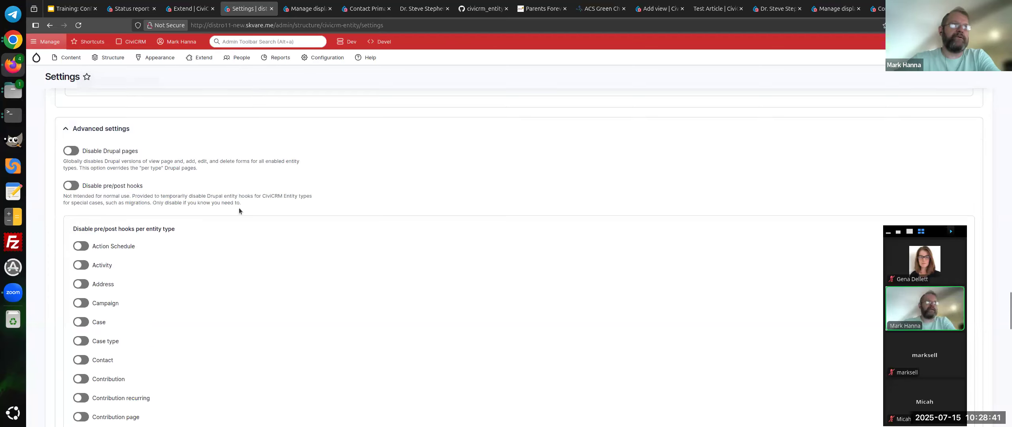
triple_click(244, 204)
click(132, 218)
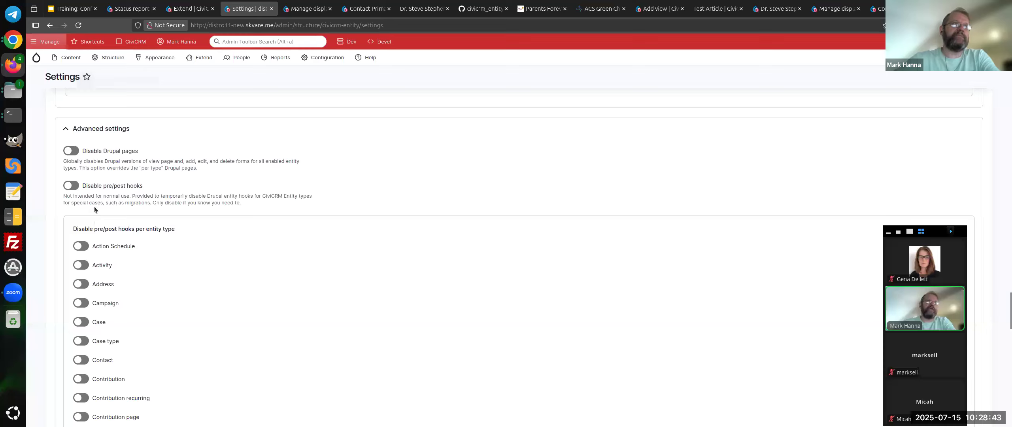
triple_click(270, 203)
click(270, 204)
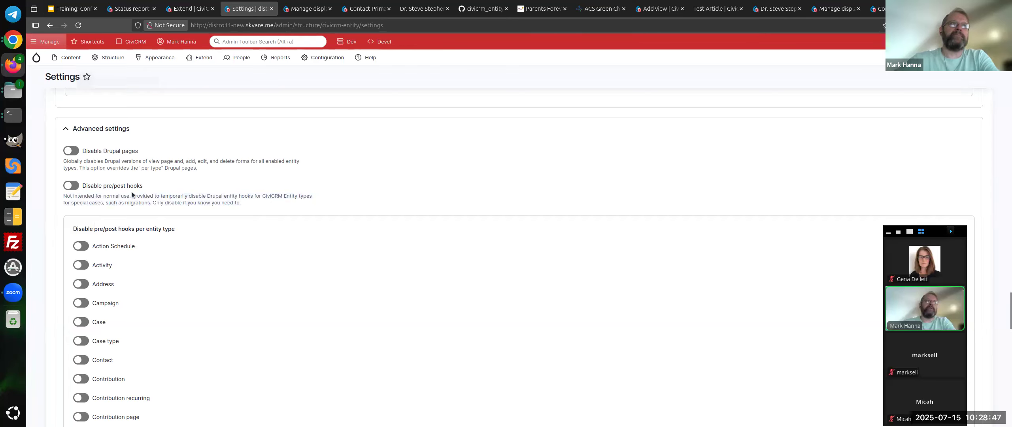
Turn on Disable pre/post hooks per entity type for Action Schedule, Activity, Address, Campaign and Case.
scroll(132, 194, down, 3)
click(81, 191)
click(81, 211)
click(81, 231)
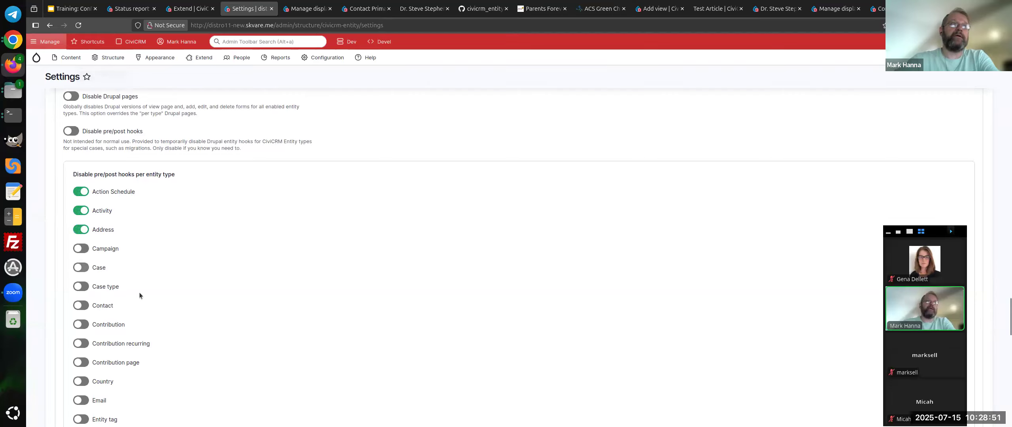
click(81, 249)
scroll(87, 253, down, 3)
click(81, 213)
scroll(119, 237, down, 3)
scroll(100, 270, up, 3)
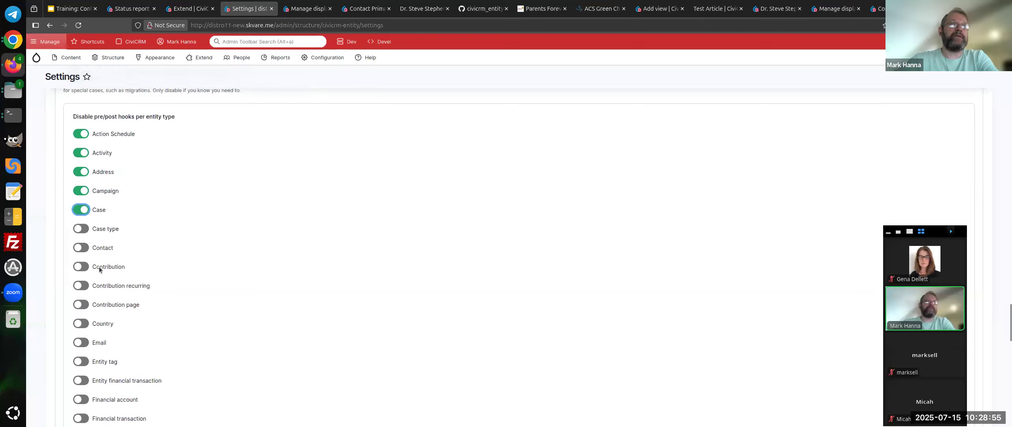
Review the Disable pre/post hooks per entity type section with its selected entity types.
triple_click(129, 121)
triple_click(129, 121)
triple_click(87, 119)
click(86, 119)
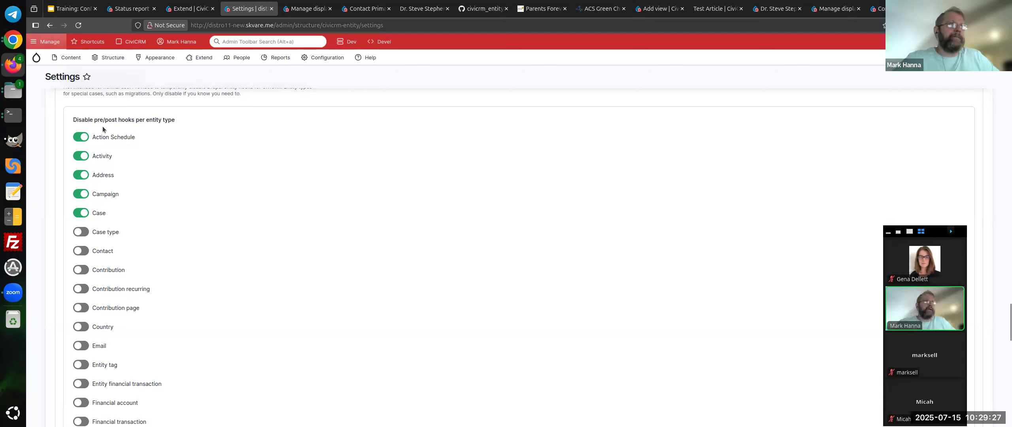
triple_click(120, 119)
click(121, 120)
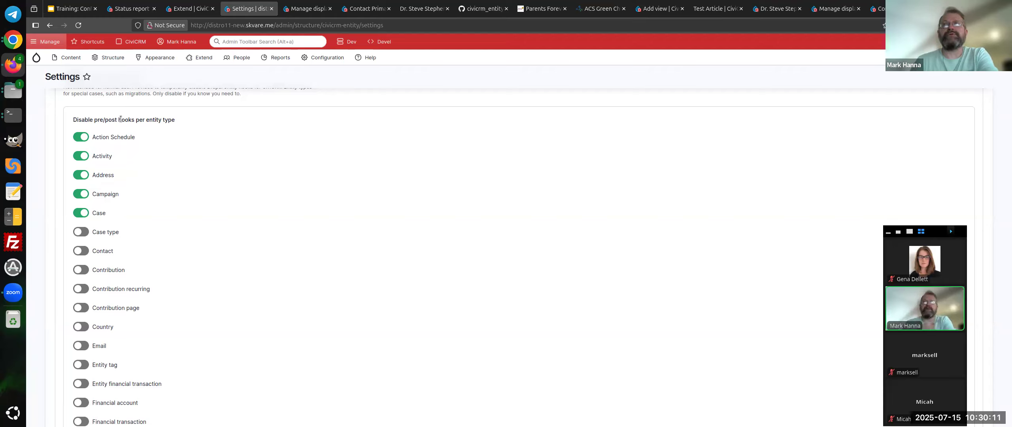
Turn on Disable pre/post hooks per entity type for Case type, Contribution, Contribution recurring, Contribution page and Country.
triple_click(172, 120)
click(172, 122)
scroll(131, 196, down, 3)
click(103, 122)
click(114, 161)
click(115, 180)
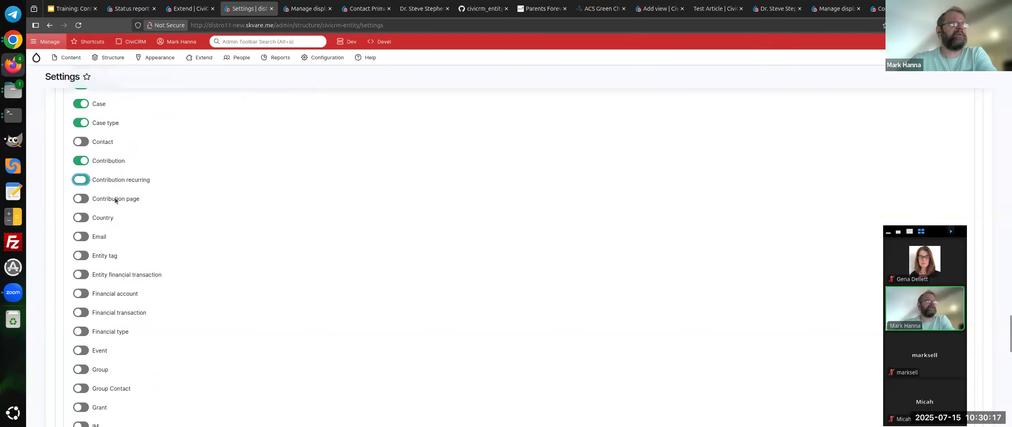
click(104, 219)
click(113, 198)
Turn on Disable pre/post hooks for Email, Entity tag, Entity financial transaction, Financial account and Financial transaction.
click(103, 238)
click(103, 255)
click(104, 274)
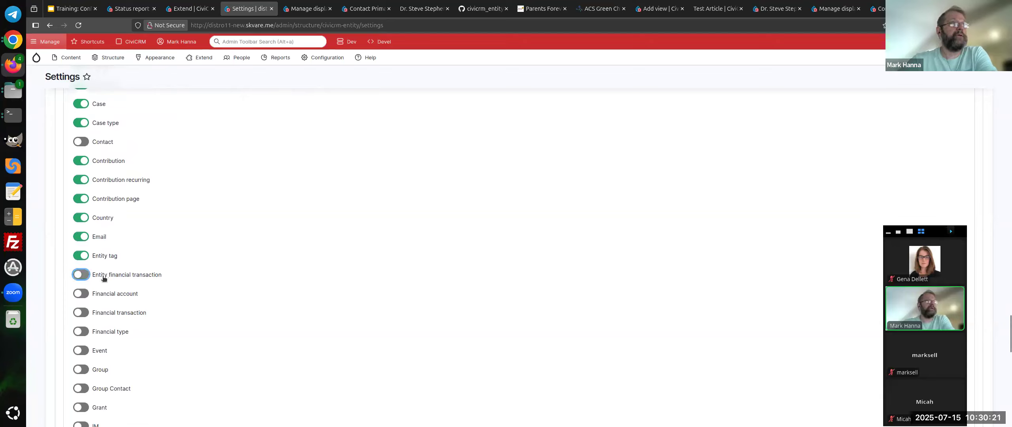
click(104, 293)
scroll(109, 278, down, 2)
scroll(109, 278, down, 1)
click(111, 256)
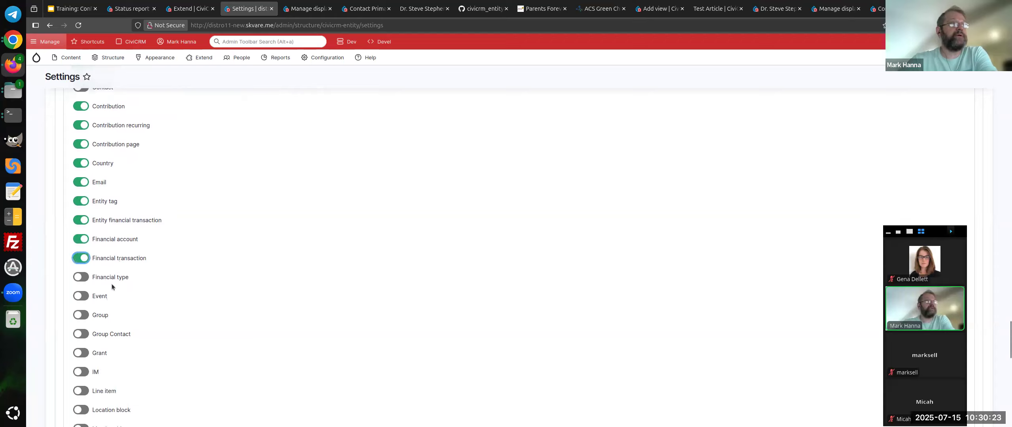
Turn on Disable pre/post hooks for Financial type, Group, Group Contact, Grant and IM, and save the configuration.
scroll(112, 263, down, 2)
click(115, 223)
click(105, 262)
click(108, 280)
click(100, 298)
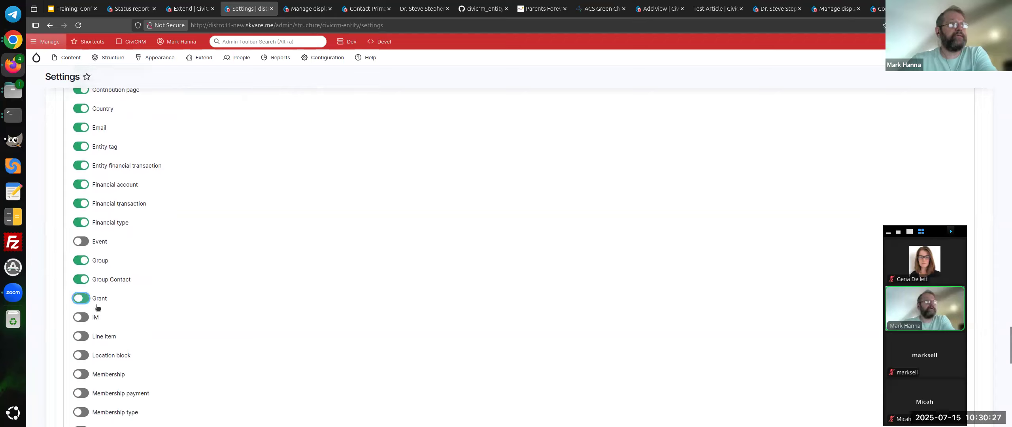
click(94, 320)
scroll(148, 368, down, 10)
scroll(149, 370, down, 5)
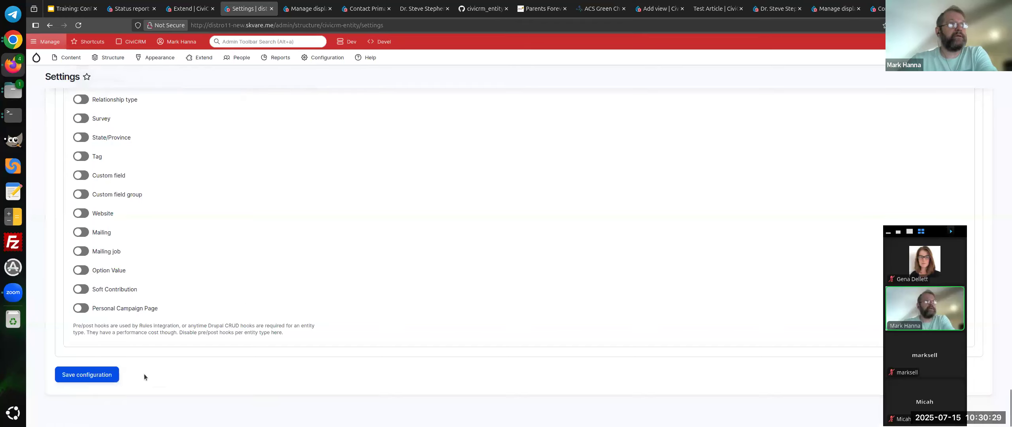
click(84, 374)
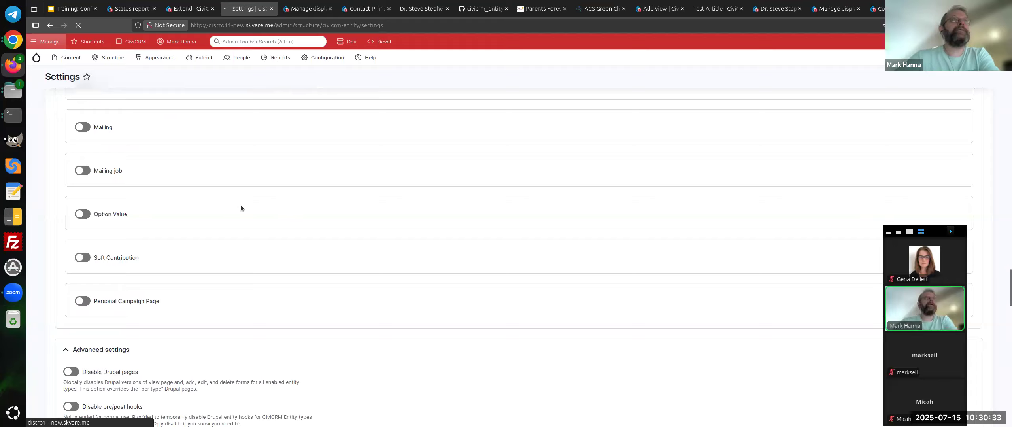
Expand the advanced settings and reread the description under the global Disable pre/post hooks option.
scroll(241, 191, down, 20)
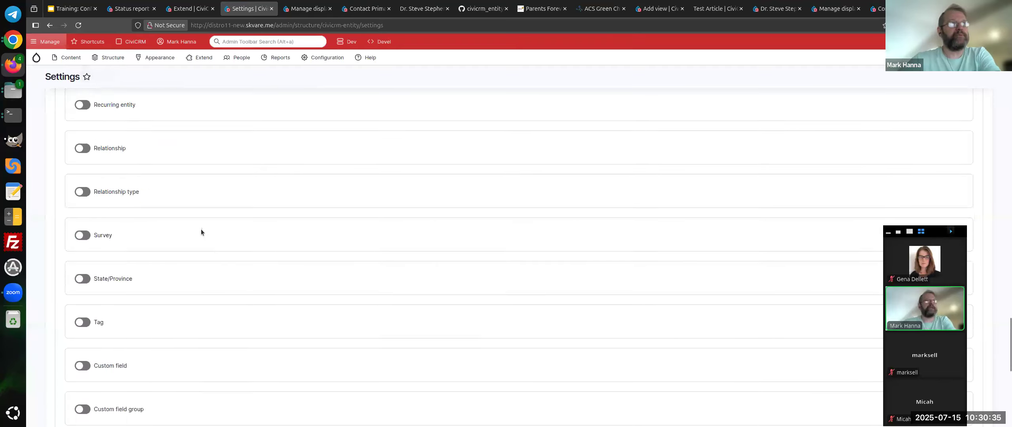
scroll(201, 232, down, 10)
click(103, 345)
scroll(175, 318, down, 8)
scroll(188, 291, up, 3)
triple_click(174, 195)
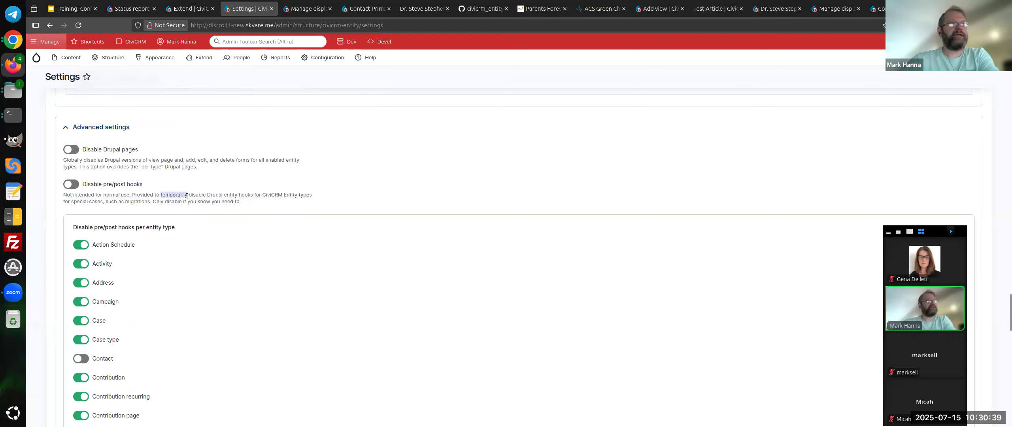
triple_click(195, 199)
click(195, 199)
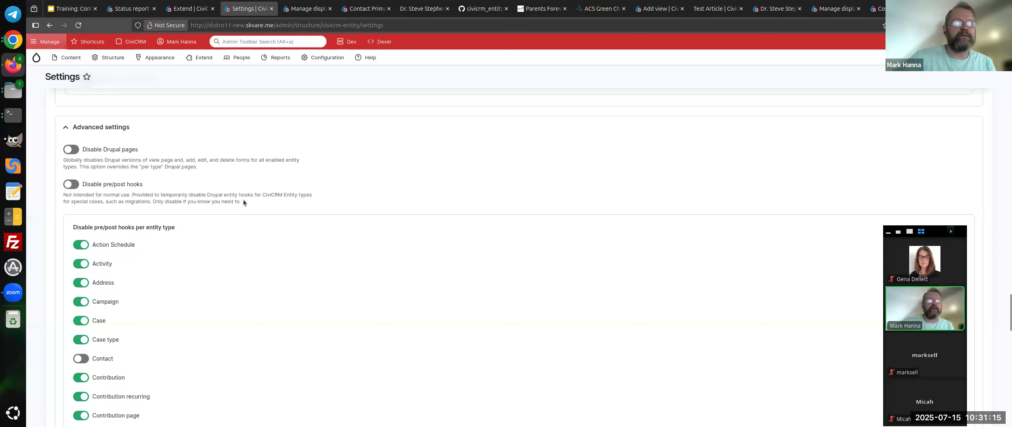
drag(243, 201, 132, 196)
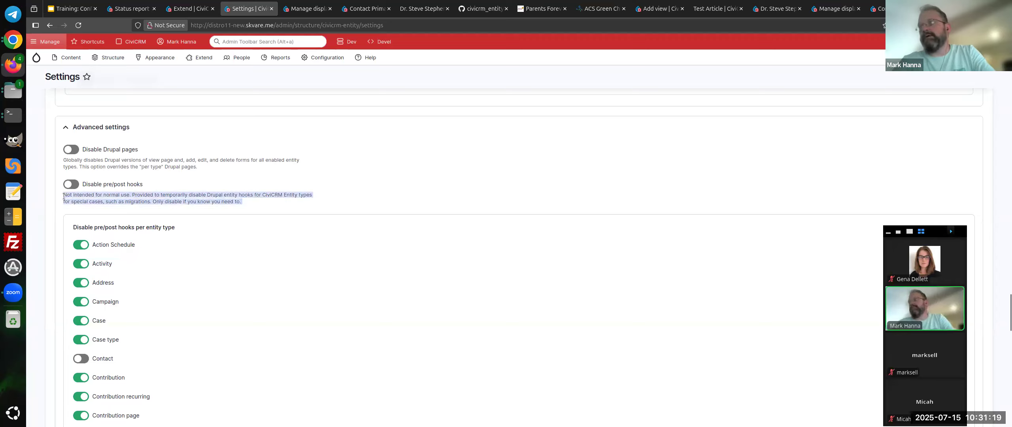
Look through the whole settings page, from the per-entity hook options back to the enabled entity types.
scroll(231, 233, down, 15)
scroll(194, 288, up, 20)
scroll(224, 208, up, 20)
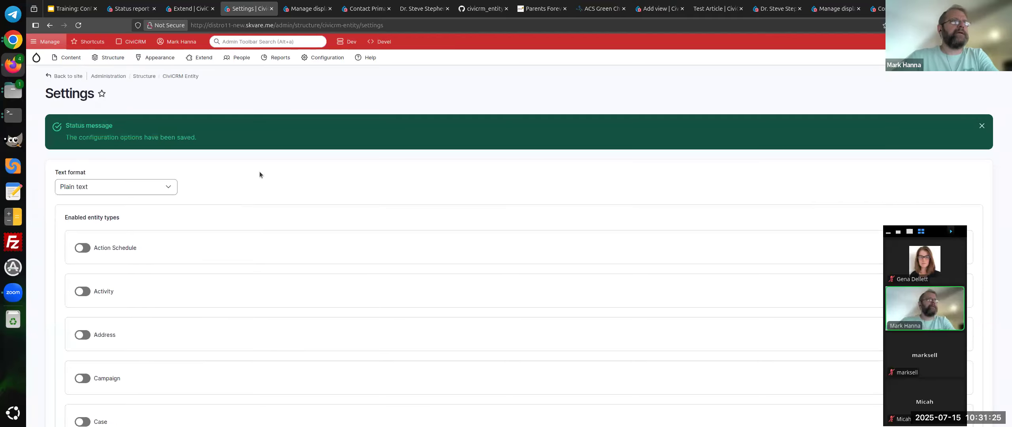
scroll(227, 230, down, 20)
scroll(233, 261, down, 15)
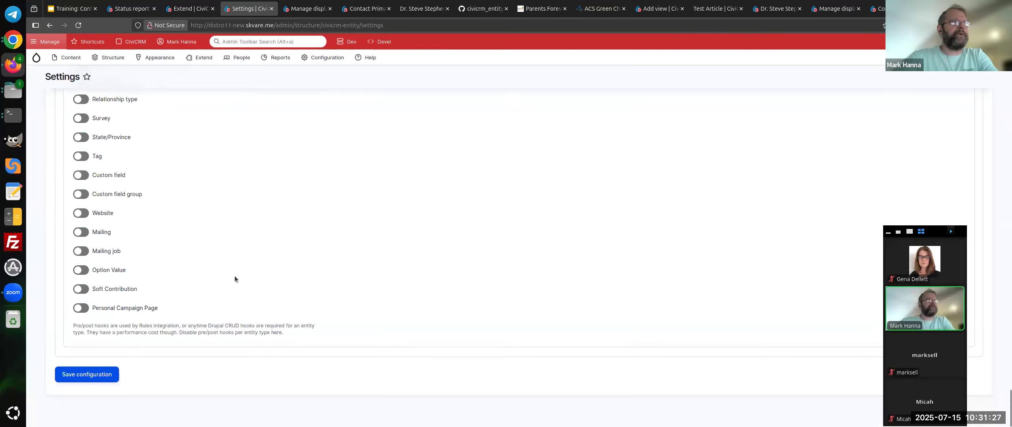
scroll(235, 271, up, 15)
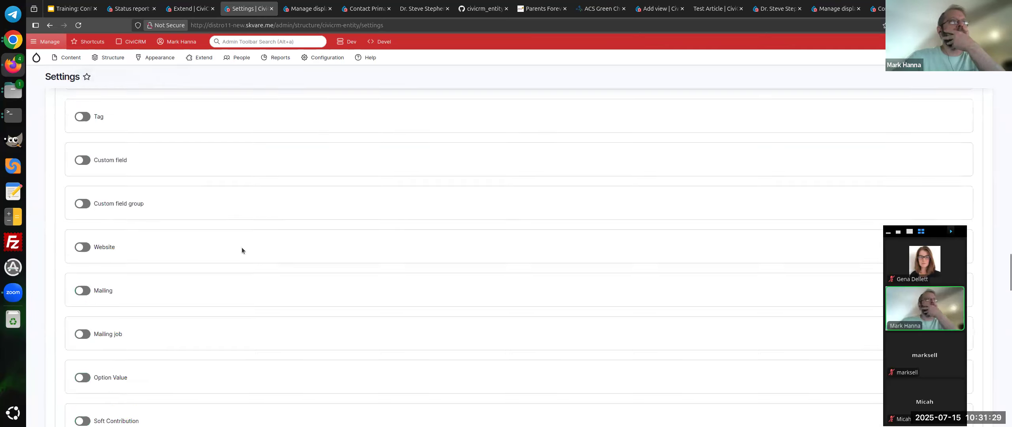
scroll(246, 229, up, 15)
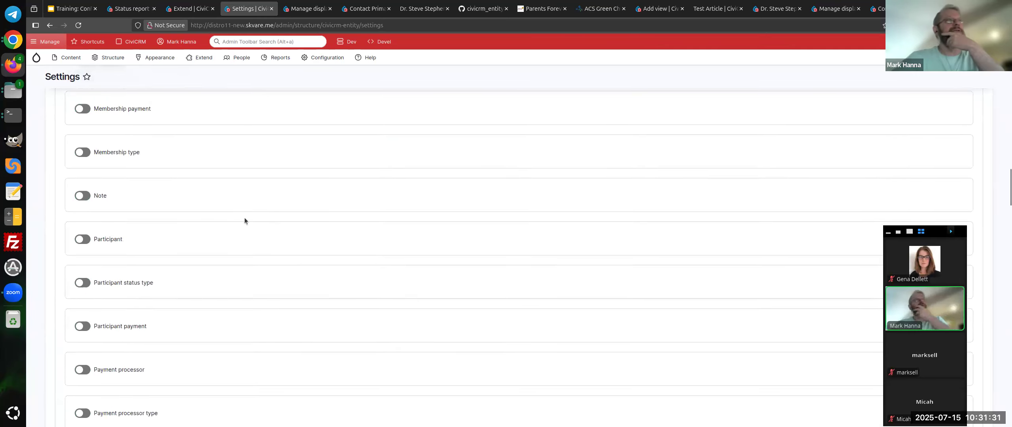
scroll(250, 205, up, 10)
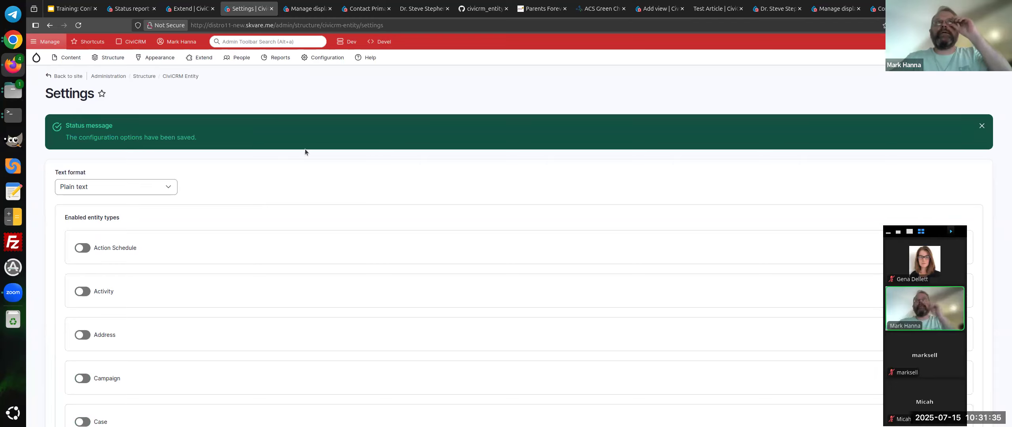
Enable the Event entity type, keeping its View, Add, Edit and Delete Drupal pages selected.
scroll(174, 201, down, 12)
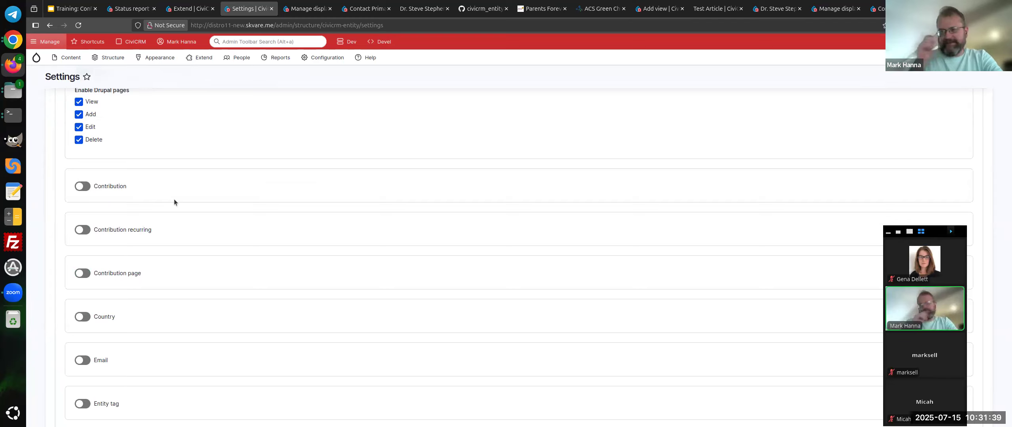
scroll(175, 214, down, 5)
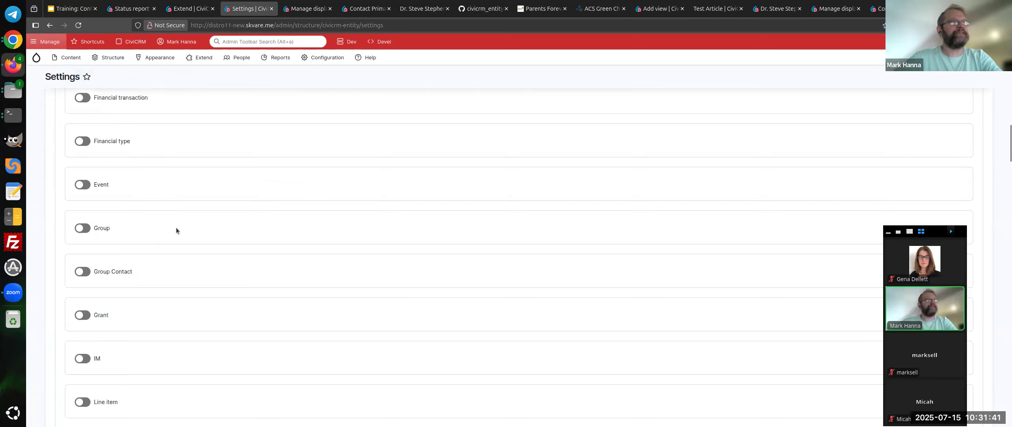
scroll(163, 265, down, 2)
click(87, 243)
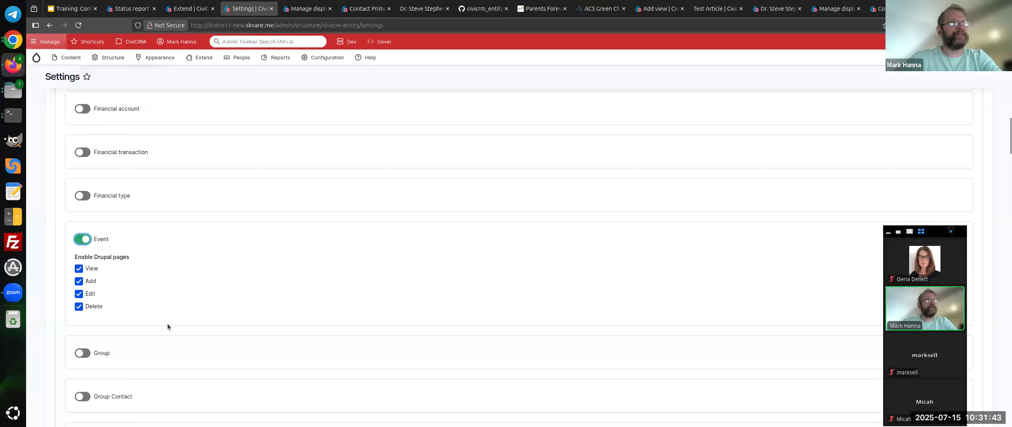
Limit the Event entity type's enabled Drupal pages to View by disabling Add, Edit and Delete, and save the settings.
click(80, 294)
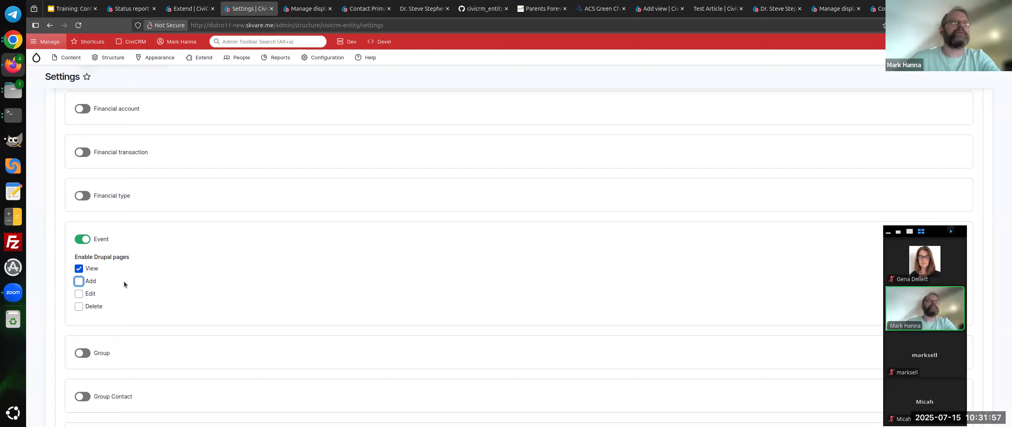
scroll(118, 323, down, 20)
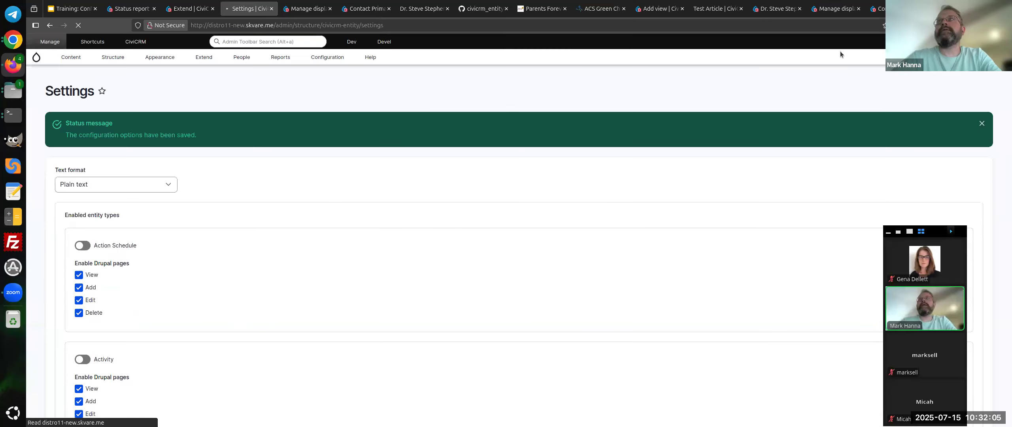
Look up the CiviCRM Entity Training event's ID in its CiviCRM configuration and open its Drupal page at civicrm-event/3.
click(895, 9)
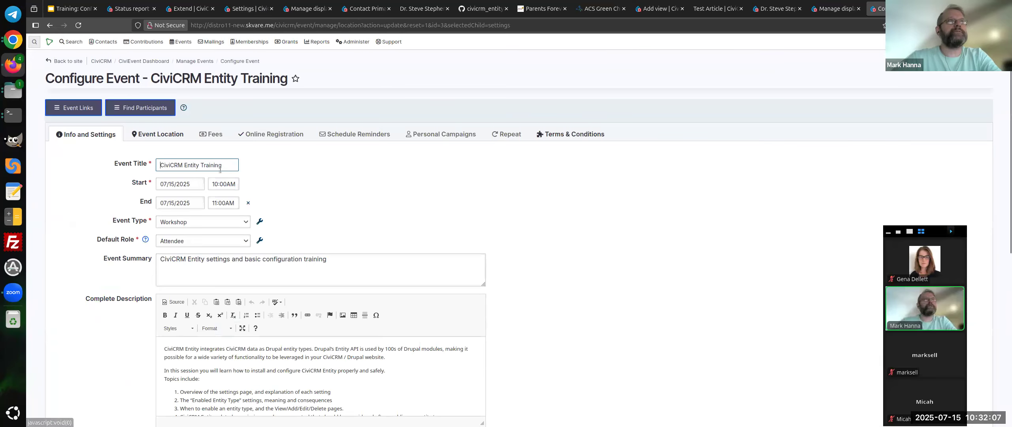
double_click(442, 25)
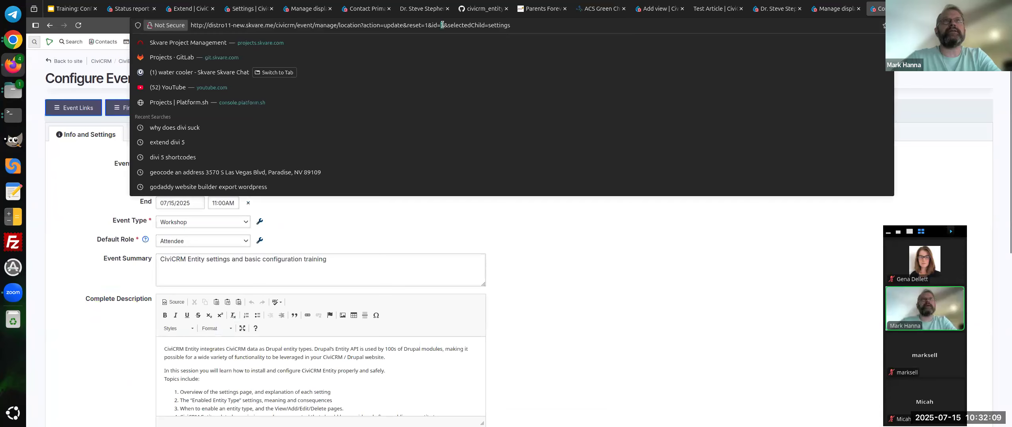
click(429, 11)
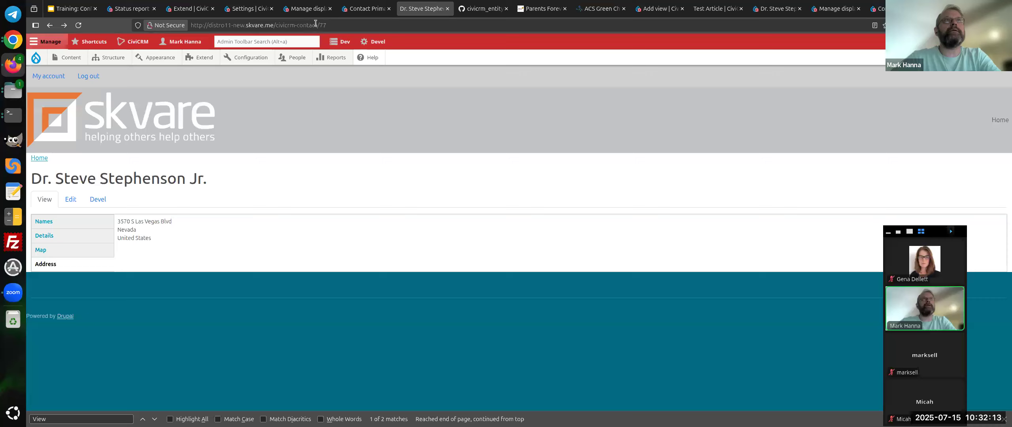
drag(318, 25, 306, 22)
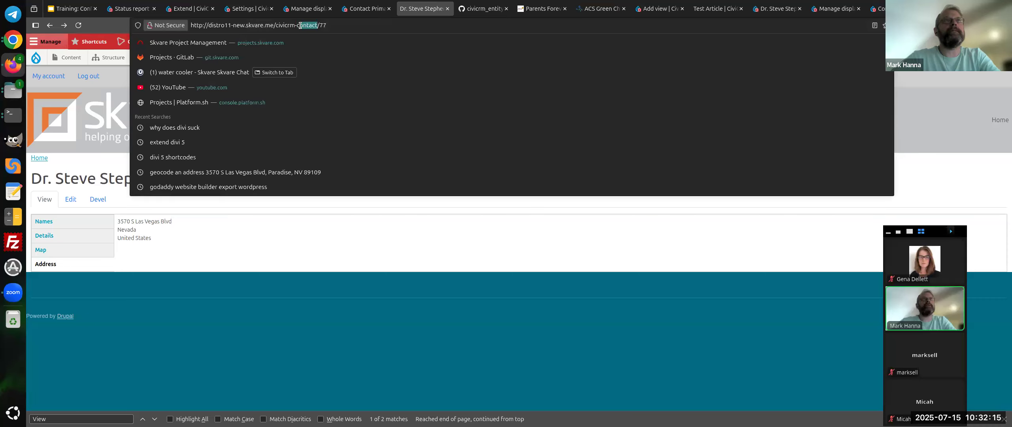
text(event)
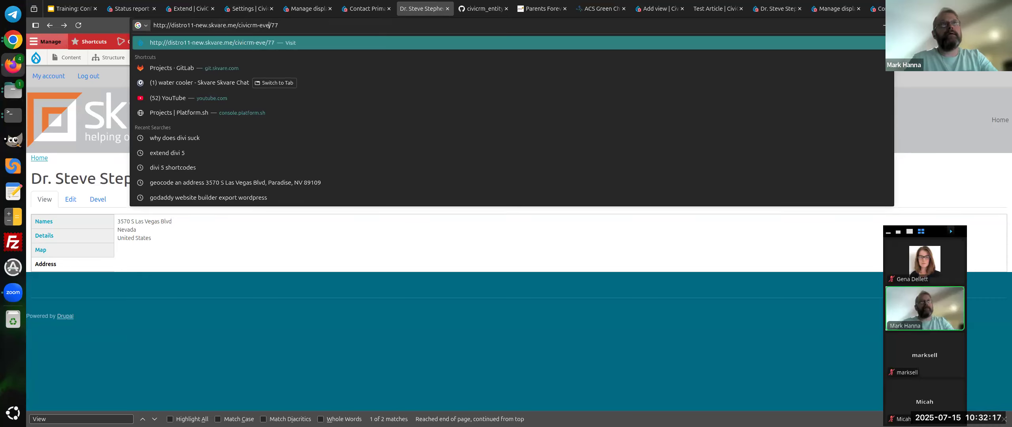
key(Delete)
key(Delete)
text(3)
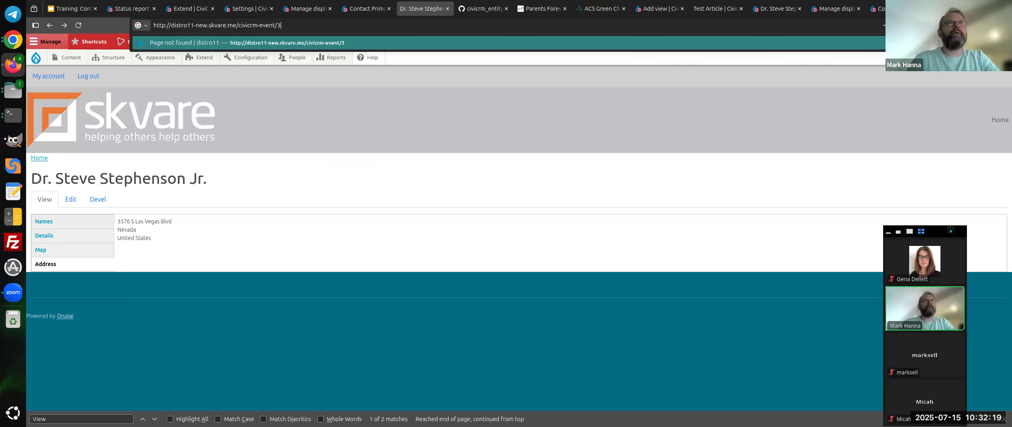
key(Return)
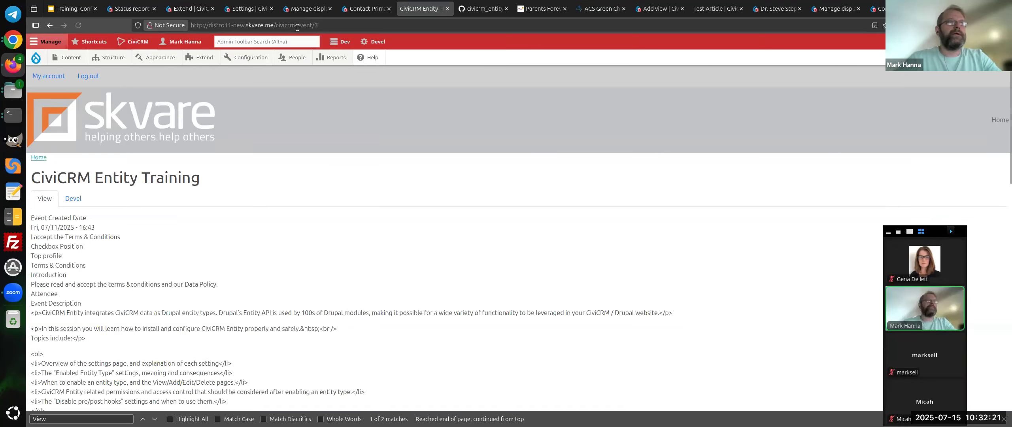
Examine which fields the CiviCRM Entity Training event page outputs and how their content is rendered.
scroll(168, 236, down, 10)
scroll(196, 291, up, 8)
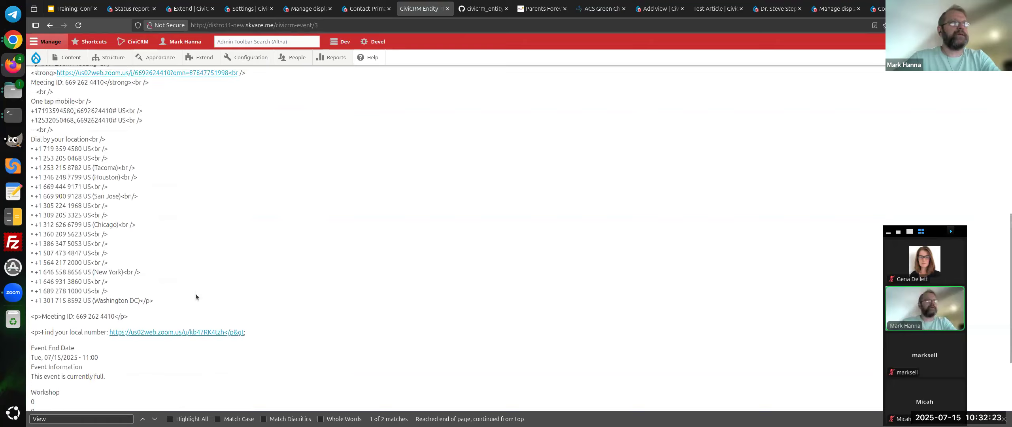
scroll(178, 276, up, 6)
scroll(154, 261, down, 12)
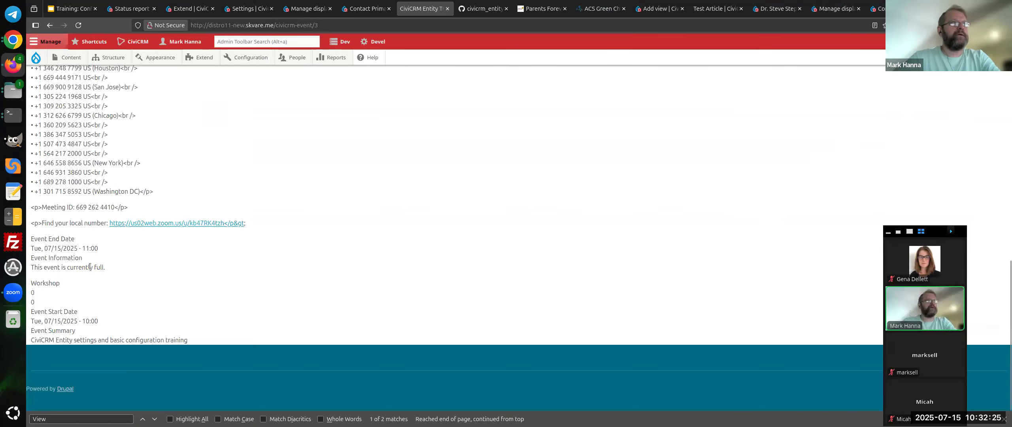
scroll(103, 204, up, 12)
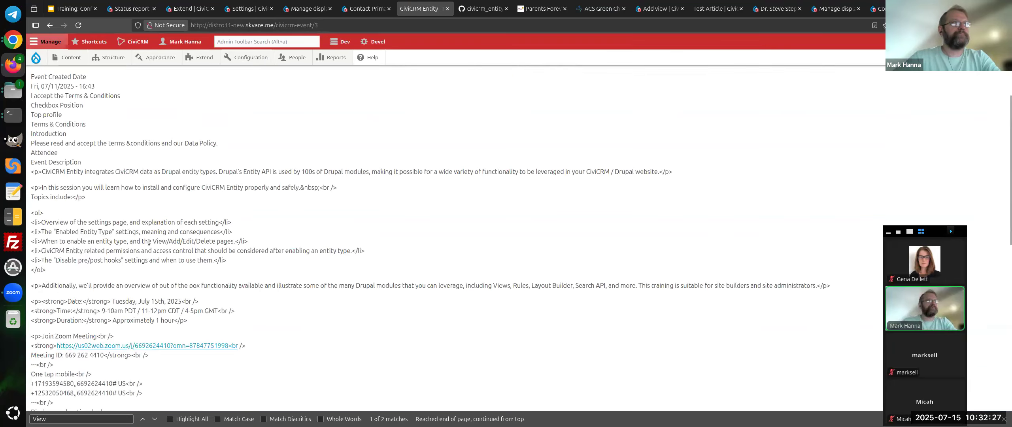
triple_click(155, 234)
triple_click(164, 242)
click(165, 242)
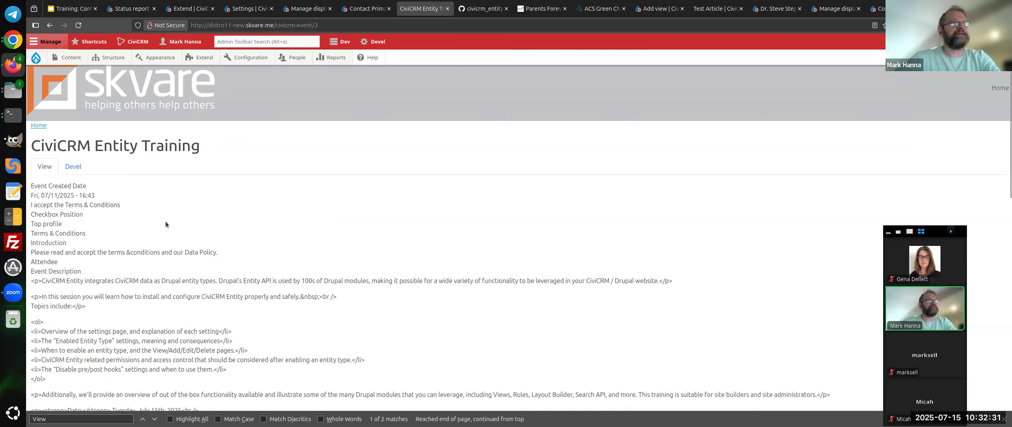
scroll(132, 267, down, 2)
scroll(148, 218, down, 15)
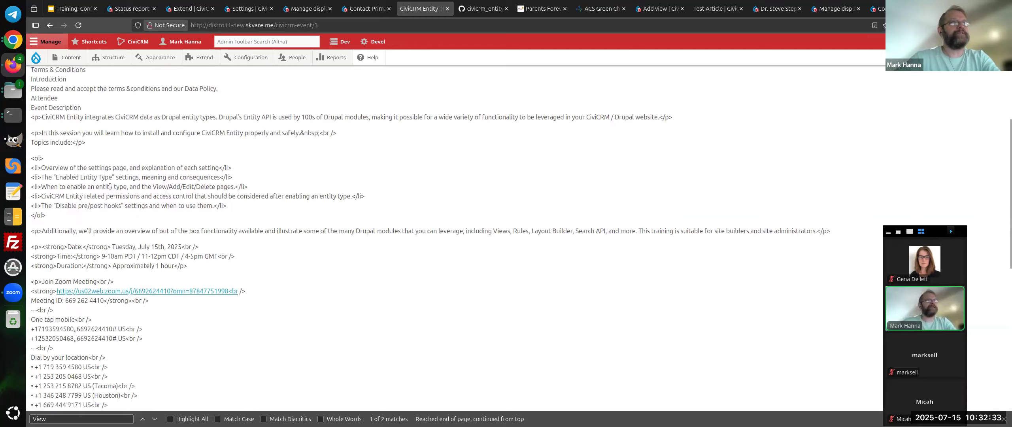
scroll(154, 312, up, 17)
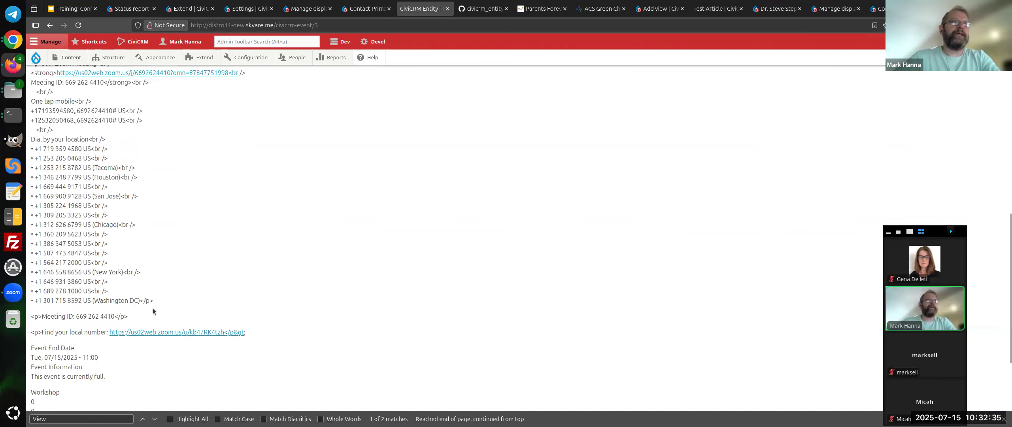
triple_click(135, 228)
click(140, 243)
triple_click(193, 277)
click(194, 278)
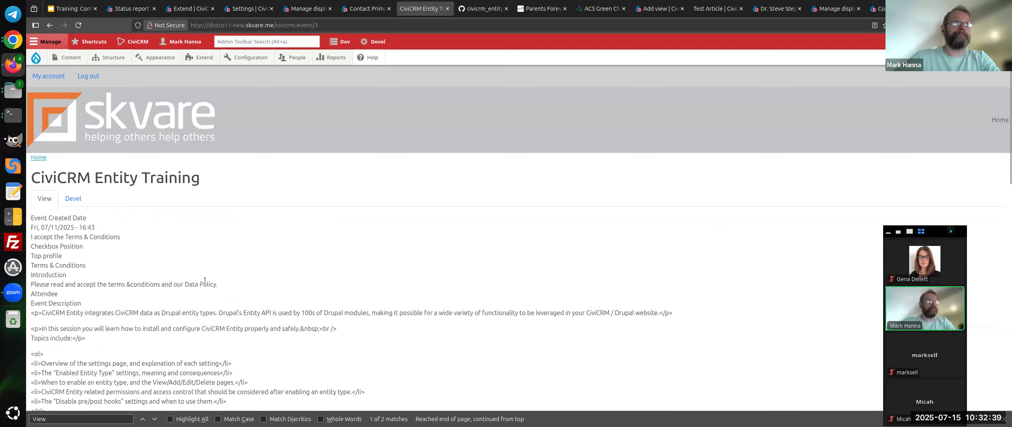
Open the CiviCRM Event entity's Manage display page in a new tab and switch to it.
mouse_move(123, 62)
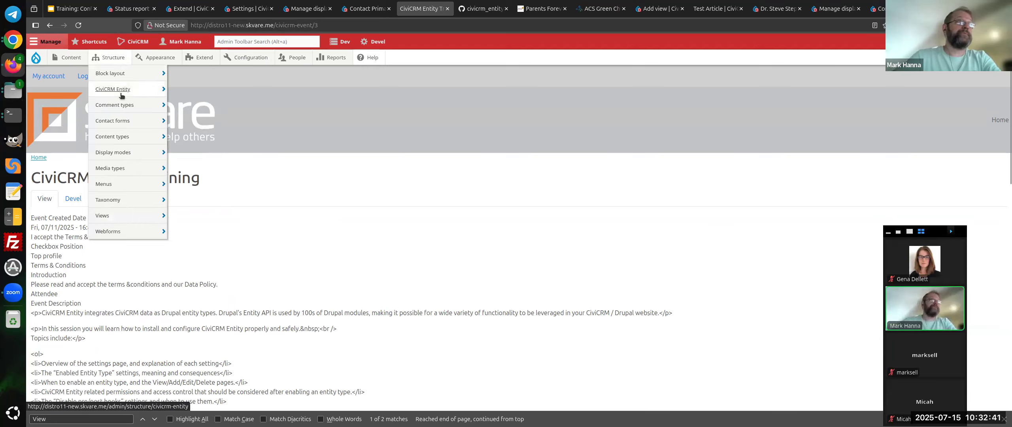
mouse_move(130, 92)
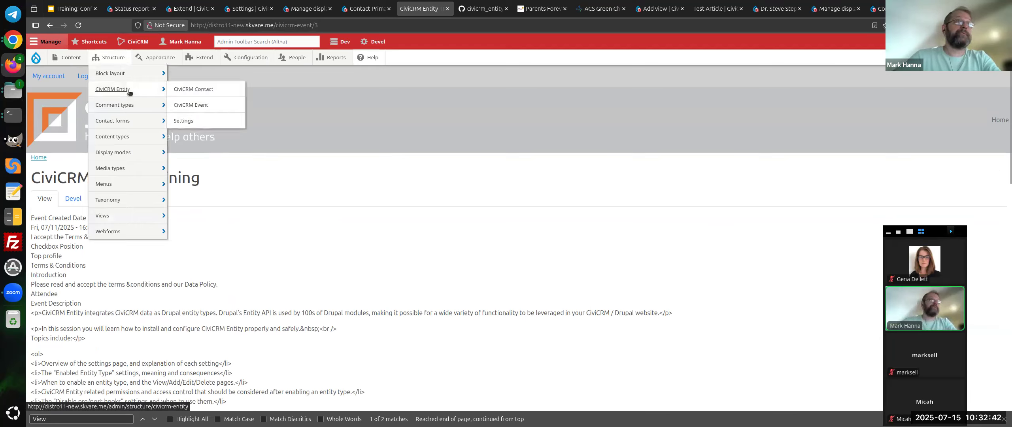
right_click(196, 106)
click(232, 113)
key(ctrl+Tab)
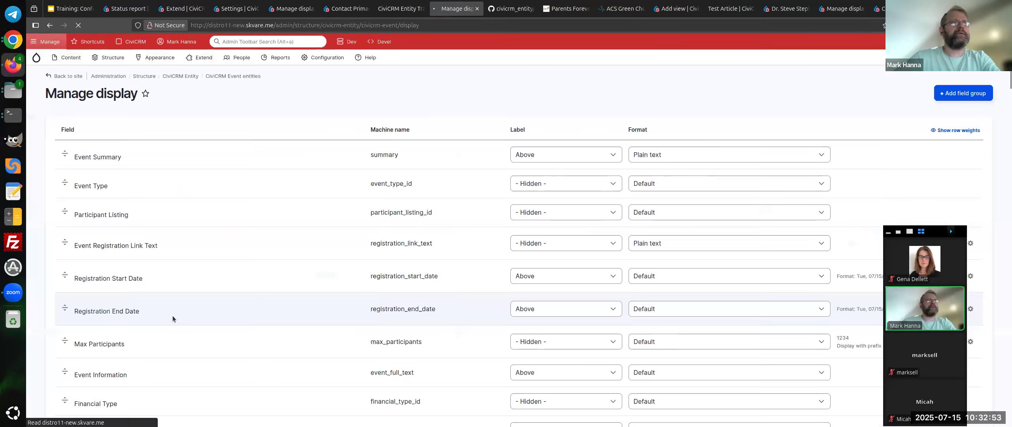
Disable the Link Label, Terms and Conditions File, Checkbox Position and Checkbox text fields in the event display.
scroll(172, 316, down, 10)
scroll(110, 278, up, 12)
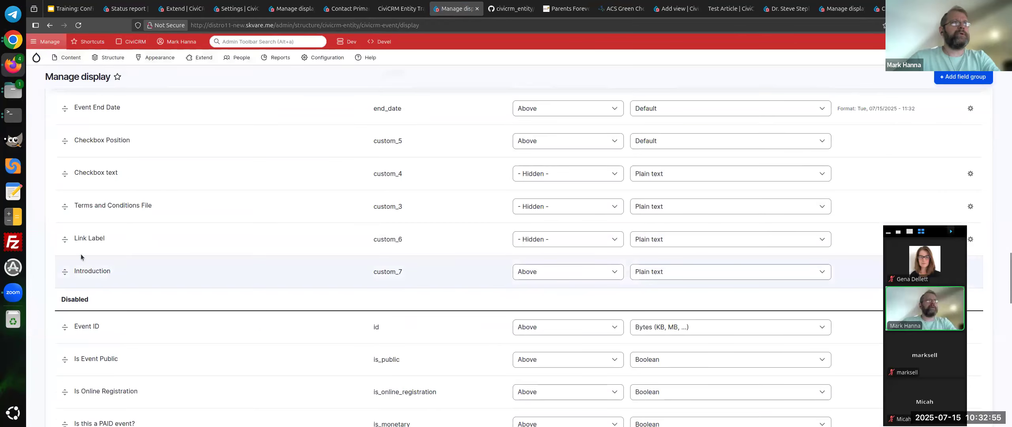
drag(70, 232, 67, 314)
scroll(81, 205, up, 4)
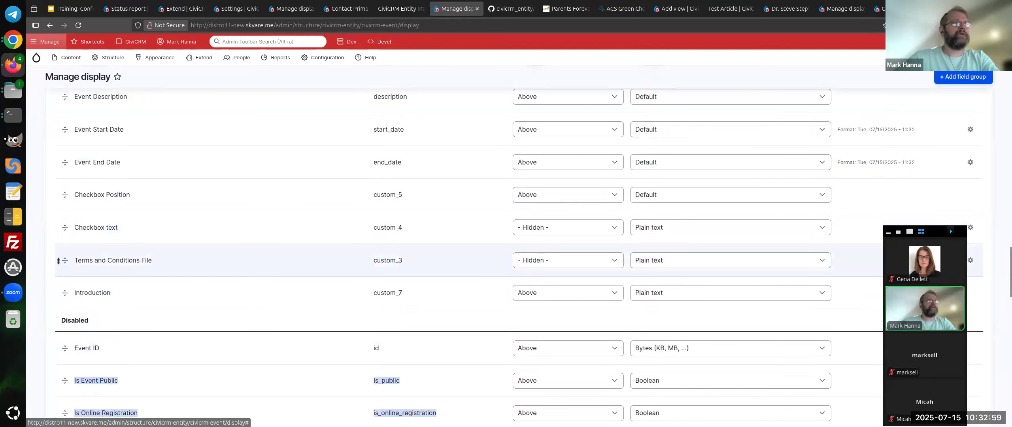
drag(68, 263, 90, 369)
scroll(77, 161, up, 4)
scroll(76, 213, down, 4)
scroll(68, 190, up, 3)
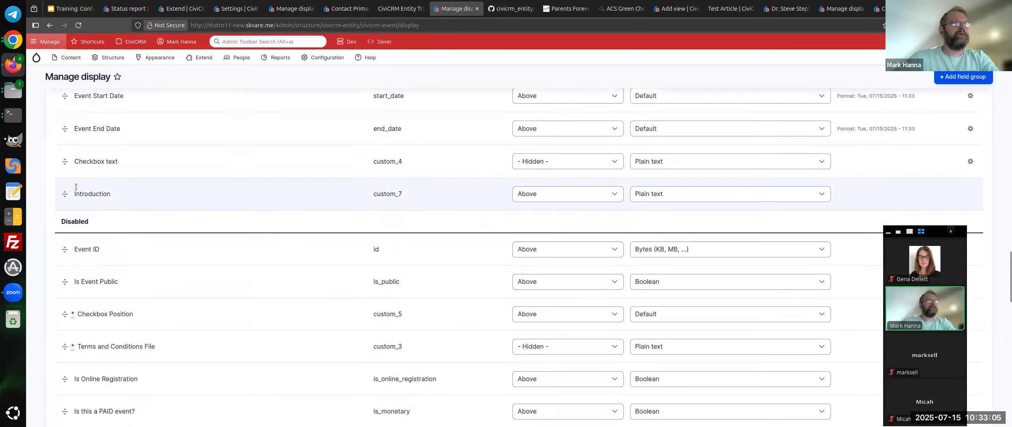
drag(75, 235, 72, 319)
scroll(69, 261, up, 4)
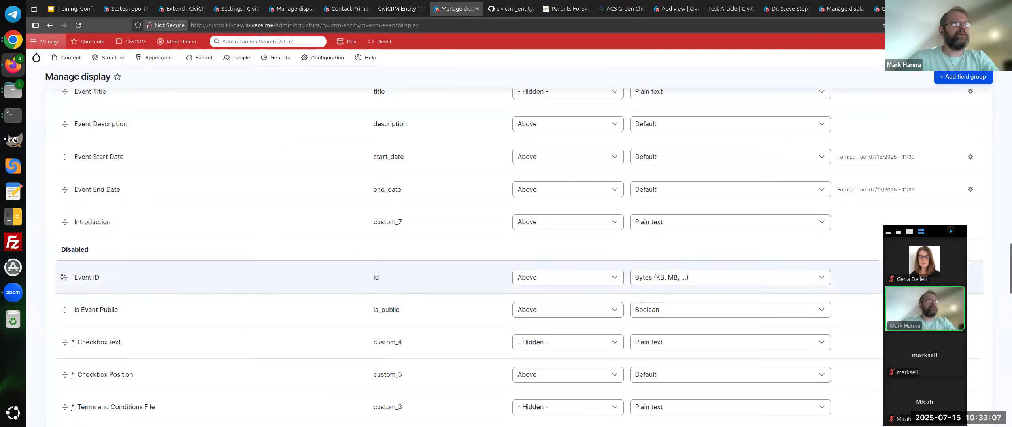
Move the Dedupe Rule ID, Subevent Slot Label ID and Parent Event ID fields into the event display's Disabled region.
drag(65, 167, 133, 381)
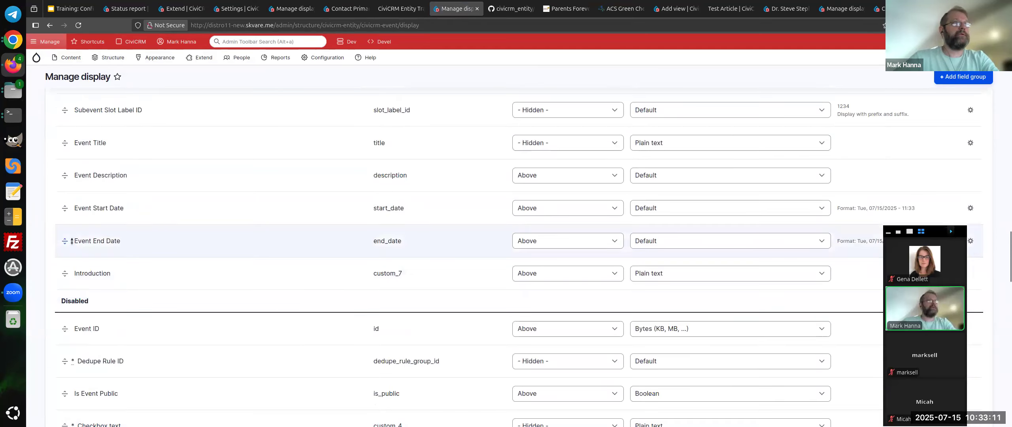
scroll(71, 245, up, 3)
drag(67, 219, 102, 353)
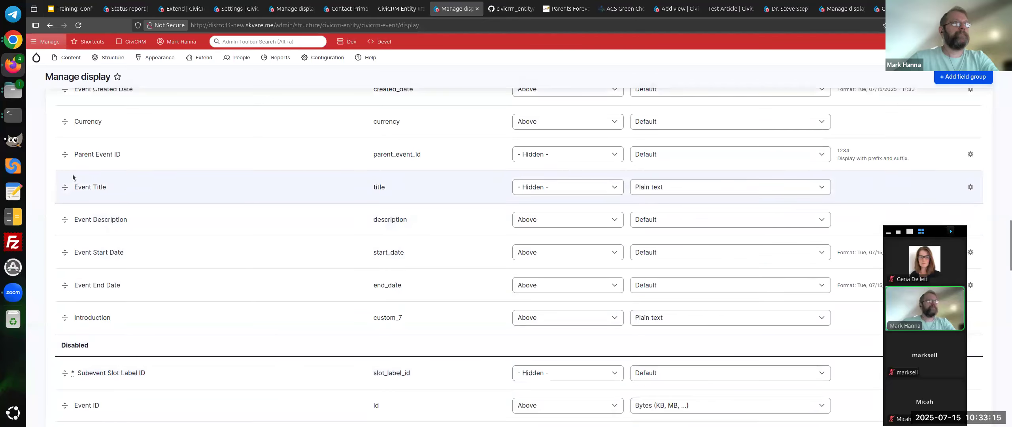
drag(65, 151, 90, 374)
scroll(90, 355, down, 3)
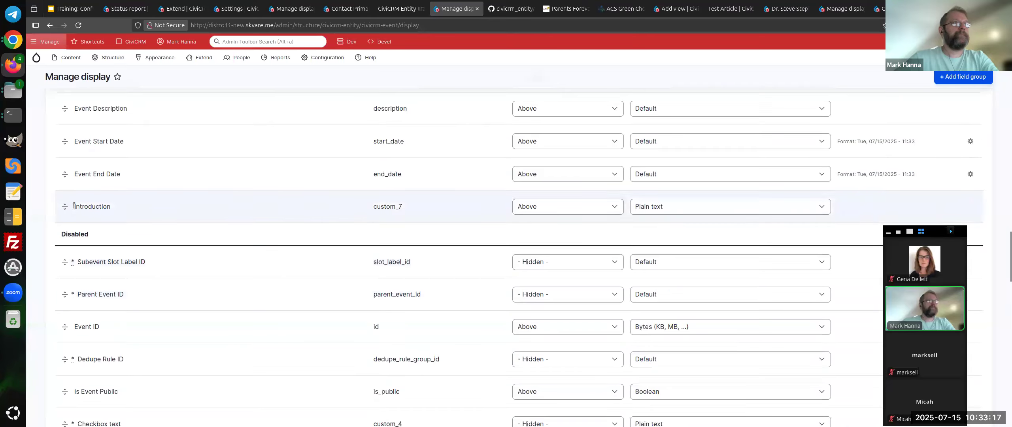
Disable the Currency and Event Template Title fields in the event display.
scroll(66, 219, up, 6)
drag(66, 218, 91, 396)
scroll(95, 277, down, 3)
scroll(83, 228, up, 3)
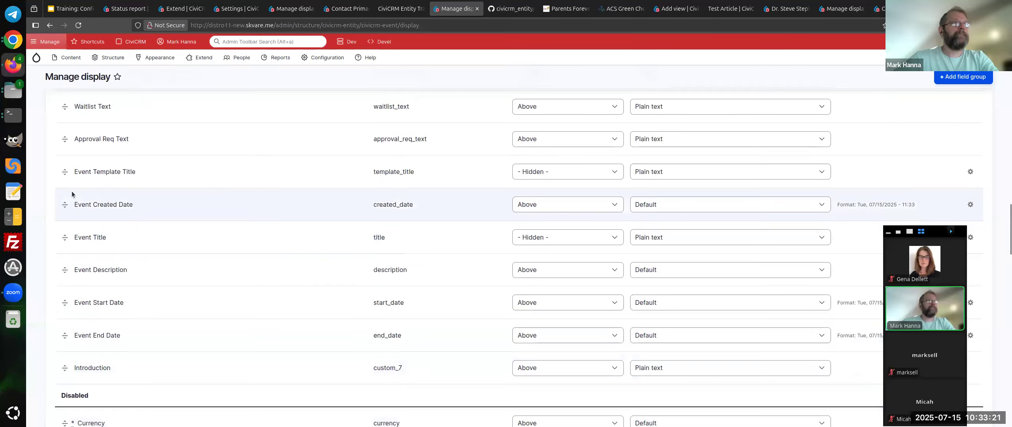
drag(66, 173, 89, 401)
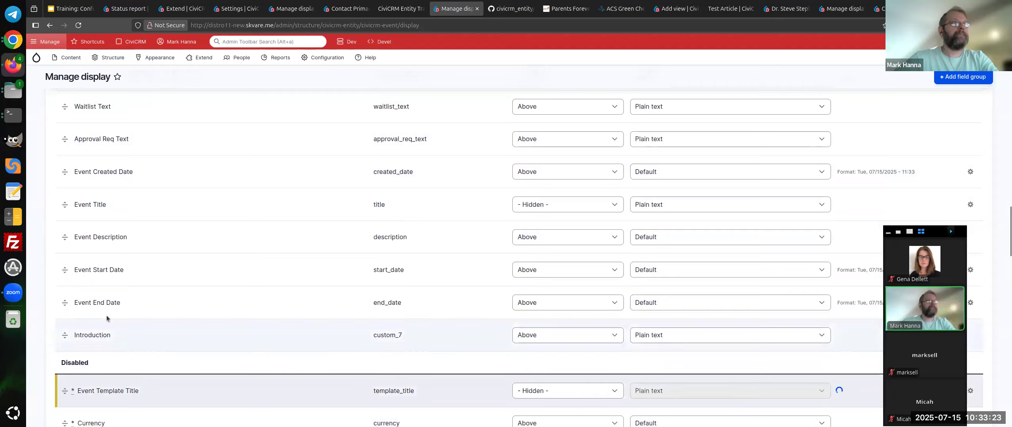
Move the Waitlist Text and Approval Req Text fields out of the visible event fields into the Disabled region.
scroll(87, 202, down, 3)
scroll(119, 174, up, 3)
drag(66, 122, 125, 345)
scroll(126, 345, down, 5)
scroll(126, 340, up, 7)
scroll(133, 346, down, 3)
scroll(130, 331, up, 5)
drag(65, 210, 128, 228)
scroll(119, 356, down, 6)
scroll(147, 294, up, 6)
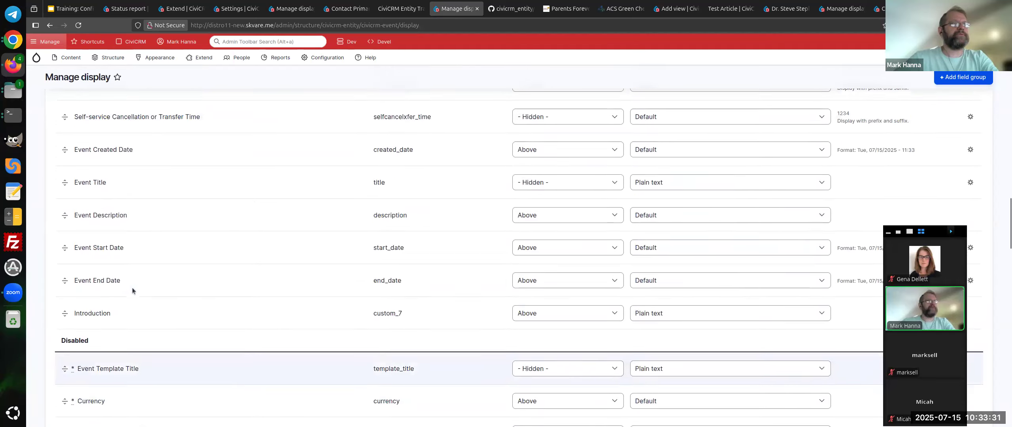
Disable the Self-service Cancellation or Transfer Time and Maximum number of additional participants per registration fields.
scroll(136, 325, up, 1)
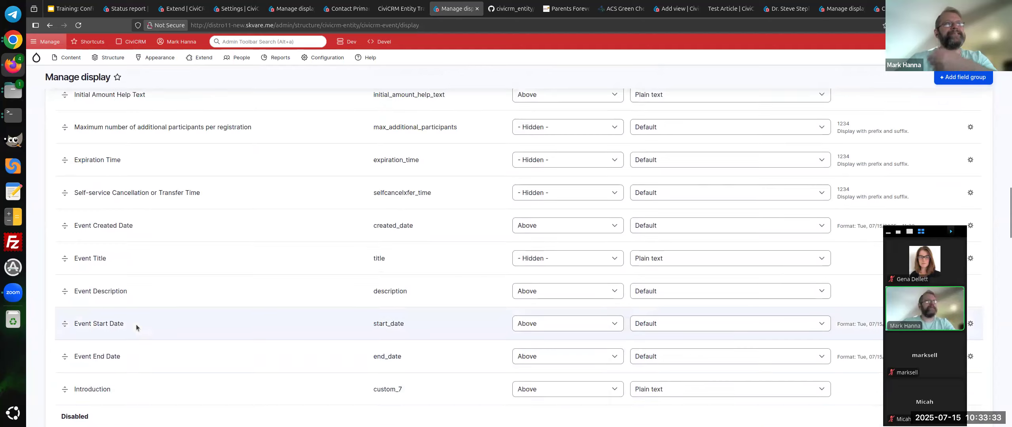
scroll(127, 313, down, 1)
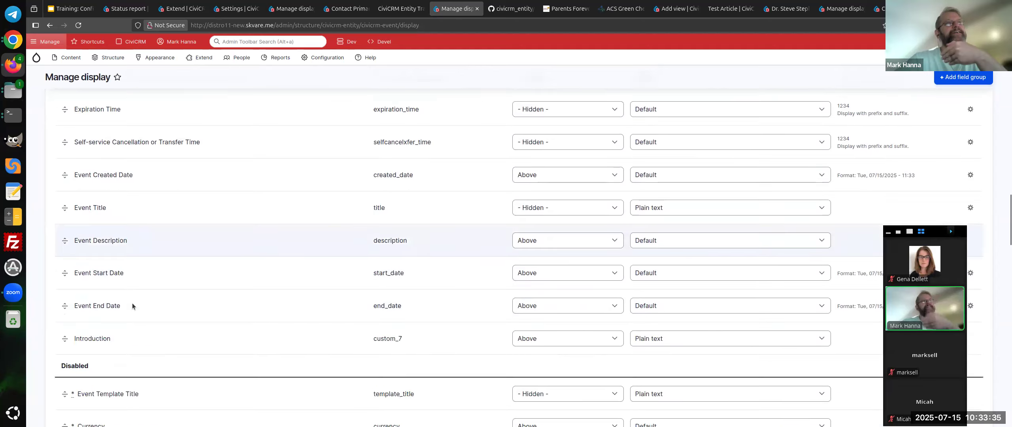
drag(69, 134, 130, 386)
scroll(125, 276, up, 2)
drag(65, 160, 121, 382)
Move the Initial Amount Help Text, Event Description and Expiration Time fields into the Disabled region.
scroll(90, 225, up, 3)
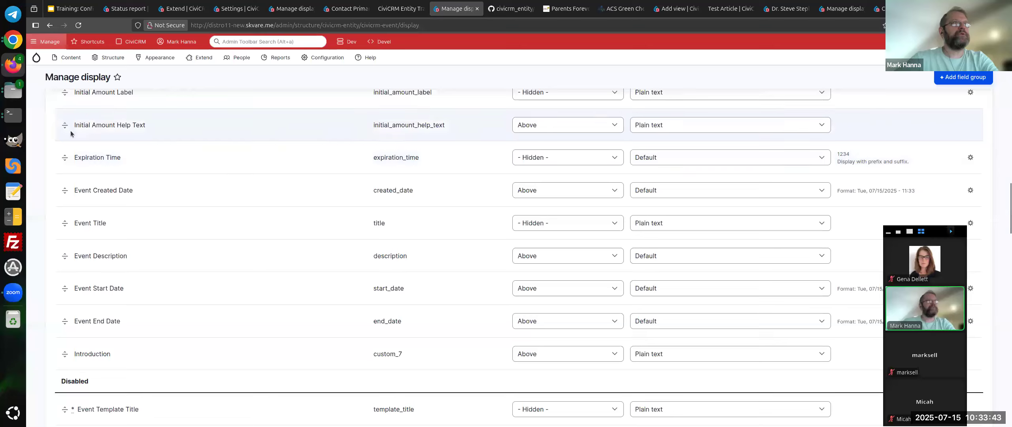
drag(66, 126, 118, 378)
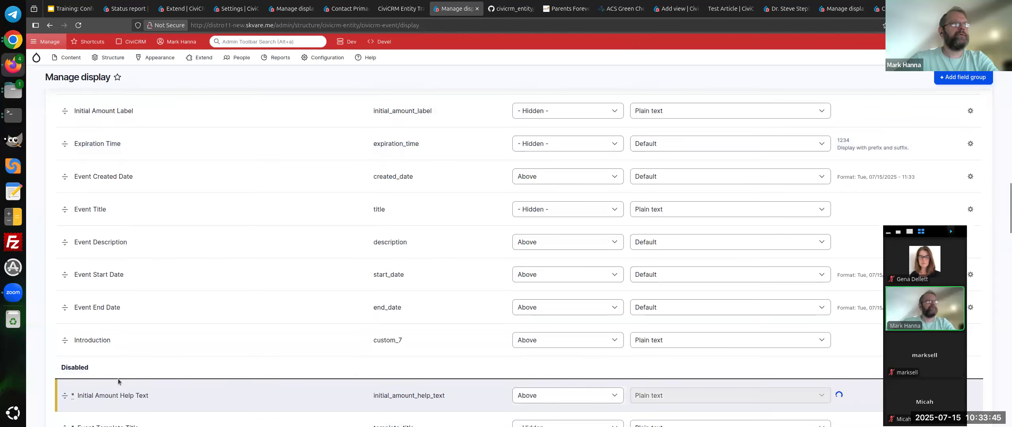
scroll(107, 245, down, 3)
scroll(108, 248, up, 3)
drag(68, 236, 111, 386)
scroll(119, 248, up, 4)
scroll(119, 249, down, 4)
drag(67, 131, 119, 384)
Disable the Initial Amount Label and Pay Later Receipt Text fields in the event display.
scroll(79, 174, up, 2)
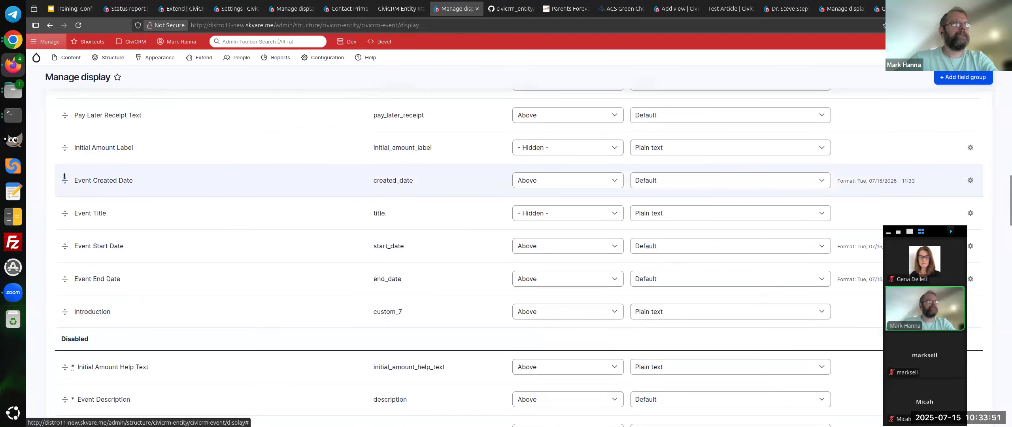
drag(64, 150, 100, 355)
scroll(117, 304, up, 3)
scroll(117, 303, down, 3)
scroll(142, 253, up, 4)
drag(62, 217, 79, 398)
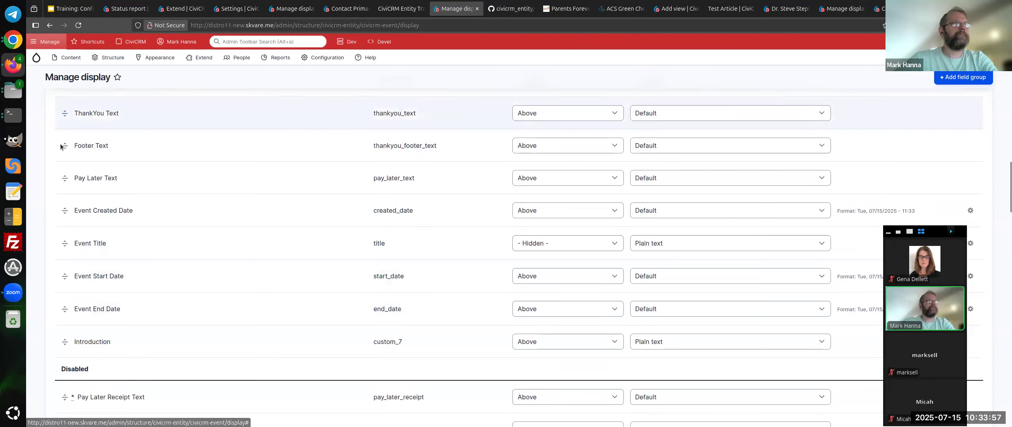
Disable the thank-you Footer Text and Pay Later Text fields in the event display.
drag(61, 147, 64, 397)
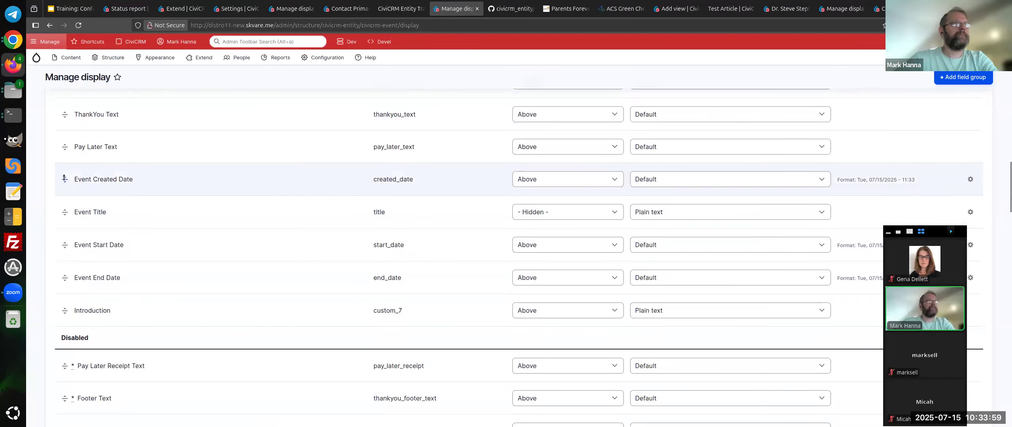
drag(65, 147, 135, 385)
scroll(138, 282, up, 3)
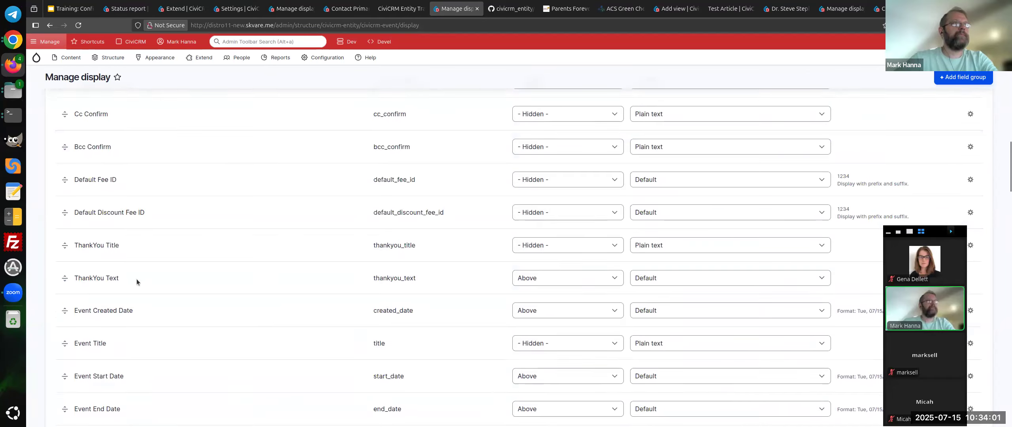
Move the Bcc Confirm and Cc Confirm fields into the Disabled region.
scroll(126, 253, down, 2)
scroll(87, 196, up, 3)
drag(62, 135, 110, 260)
scroll(117, 280, up, 5)
scroll(117, 280, up, 5)
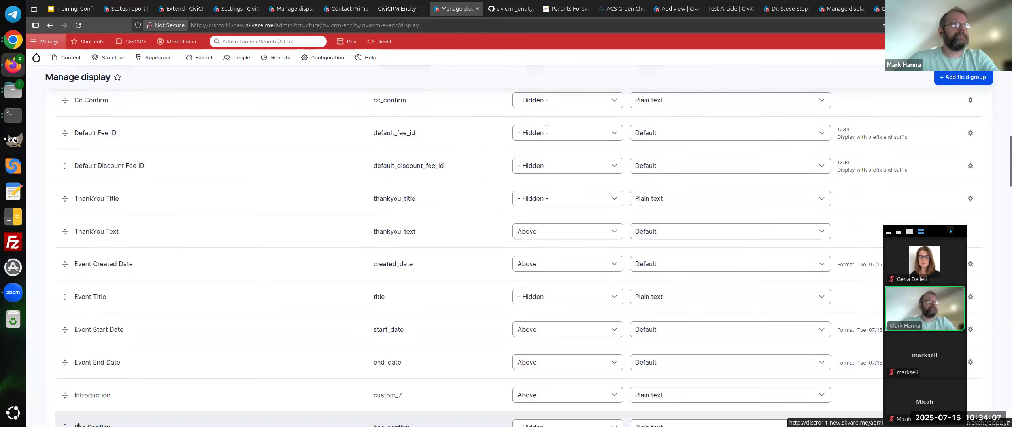
drag(78, 425, 98, 367)
scroll(97, 348, up, 12)
scroll(145, 325, up, 10)
scroll(111, 261, down, 15)
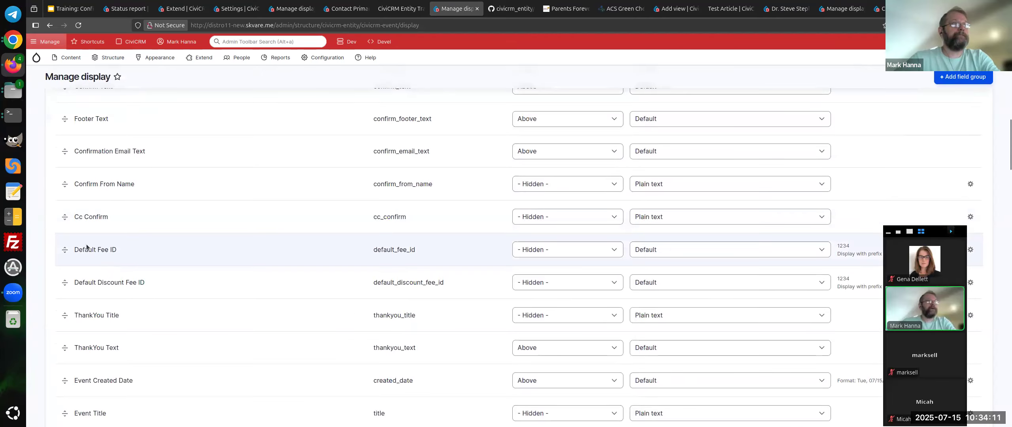
drag(65, 217, 140, 296)
Disable the Default Discount Fee ID and ThankYou Text fields of the event display.
scroll(139, 292, up, 3)
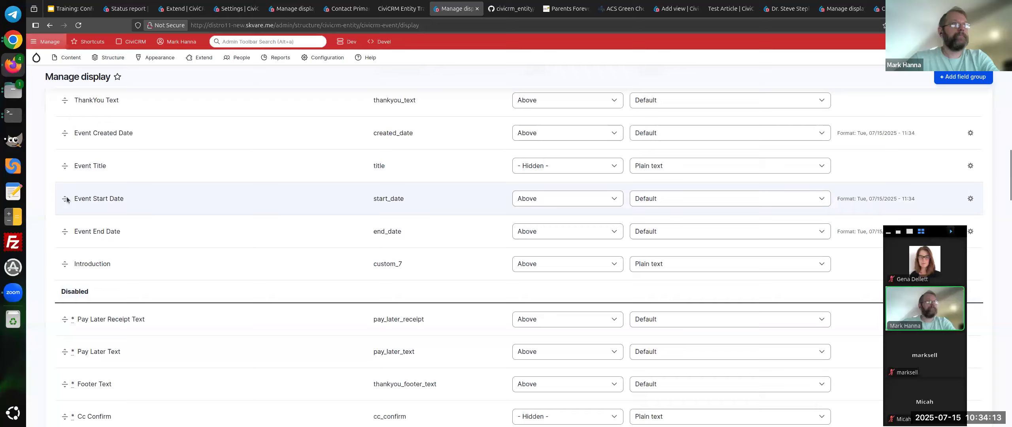
scroll(65, 204, up, 3)
drag(65, 211, 106, 417)
scroll(79, 194, up, 1)
drag(65, 149, 114, 423)
Move the Default Fee ID and ThankYou Title fields into the Disabled region.
scroll(113, 194, up, 3)
scroll(87, 154, down, 2)
scroll(75, 170, up, 1)
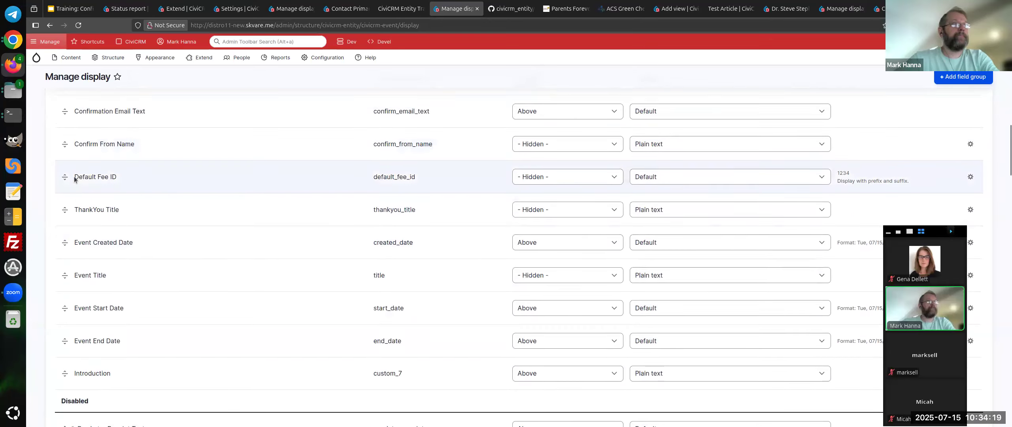
drag(68, 191, 115, 413)
scroll(104, 249, up, 5)
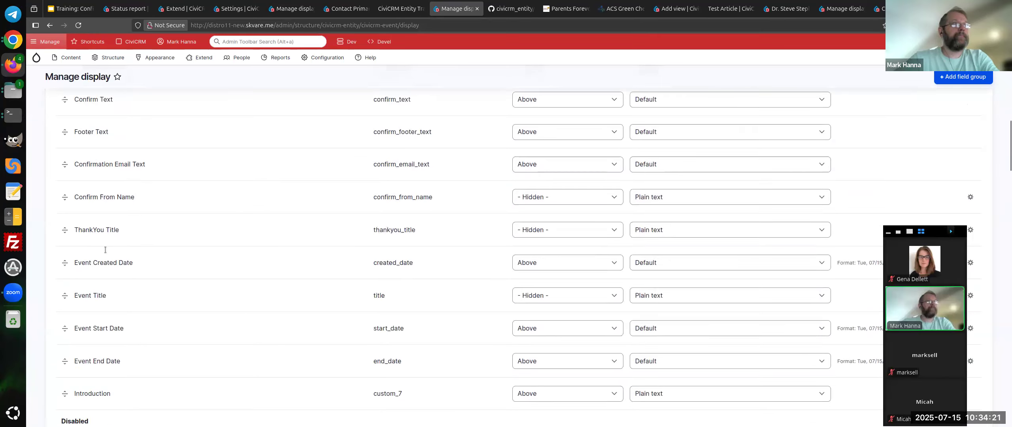
scroll(67, 148, down, 2)
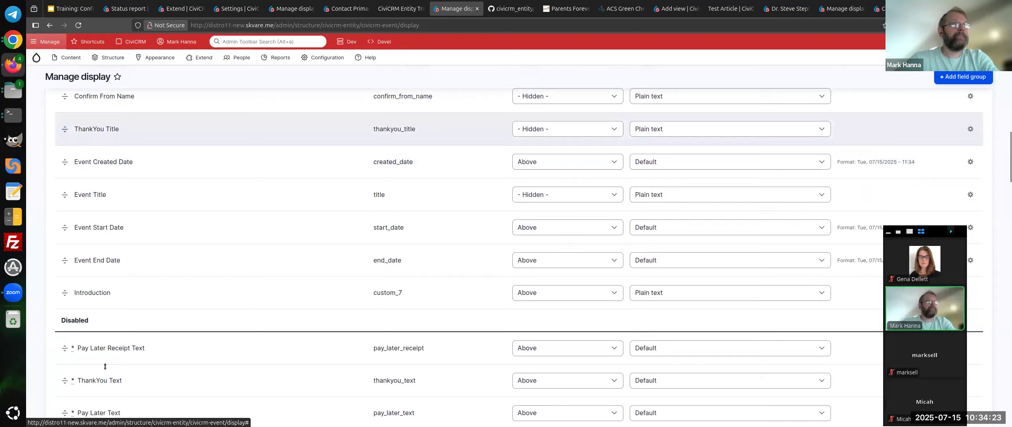
drag(105, 366, 119, 396)
Disable the Confirm From Name, confirmation Footer Text and Confirm Text fields in the event display.
scroll(125, 344, up, 5)
scroll(62, 182, down, 2)
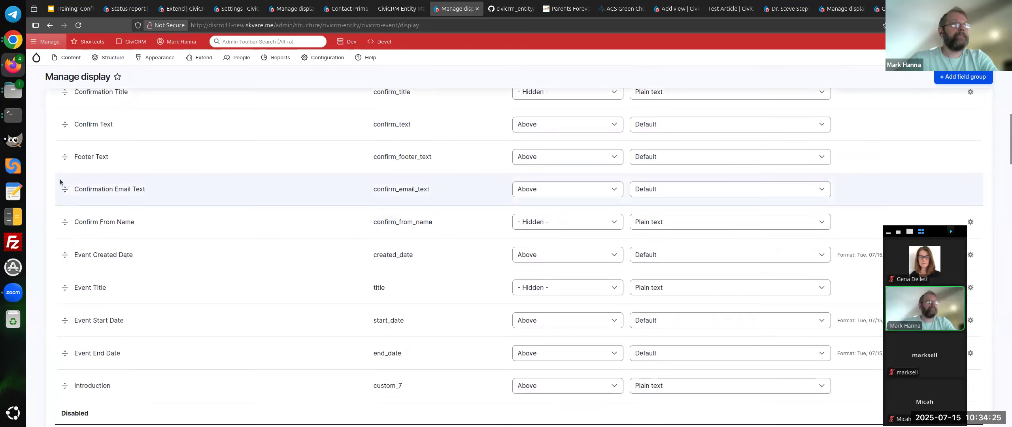
drag(76, 227, 119, 395)
scroll(109, 284, up, 2)
drag(65, 149, 68, 342)
scroll(64, 164, up, 2)
drag(62, 141, 130, 384)
Move the Confirmation Email Text and Default Role fields into the Disabled region.
scroll(75, 264, down, 2)
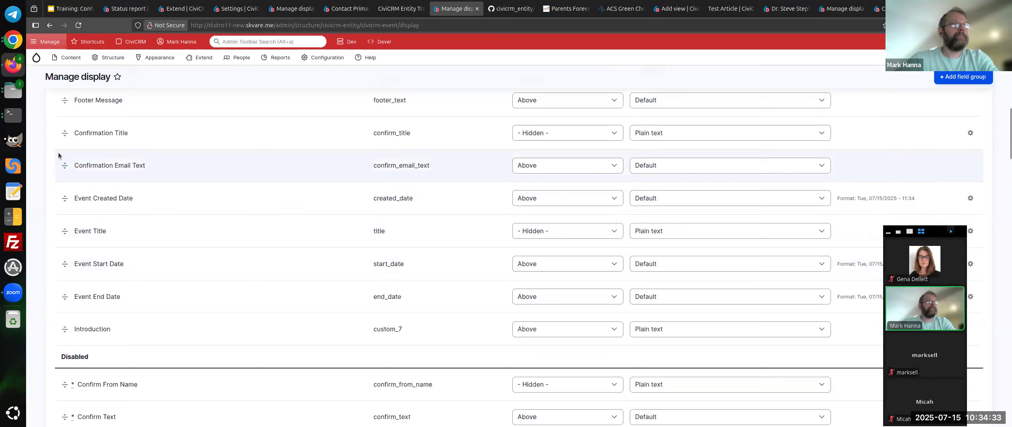
drag(64, 165, 129, 407)
scroll(128, 391, up, 4)
scroll(126, 226, down, 2)
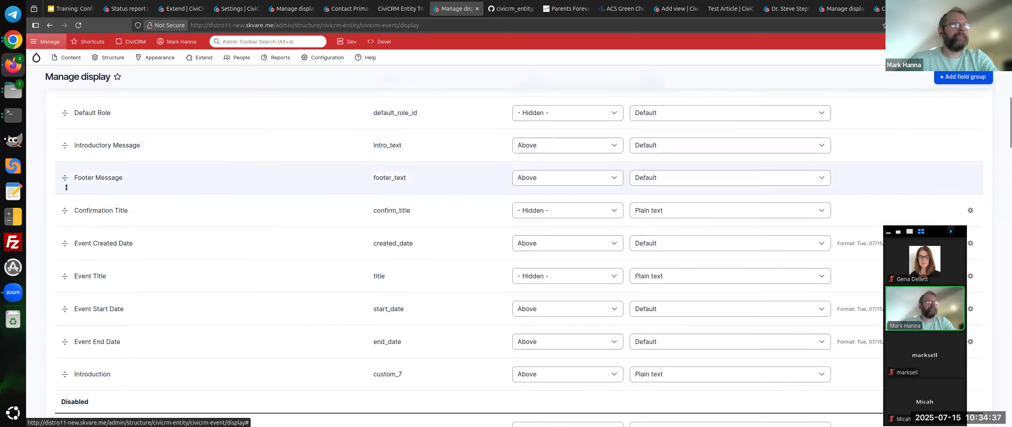
scroll(66, 203, up, 3)
drag(65, 221, 130, 402)
Disable the Footer Message and Introductory Message fields in the event display.
scroll(107, 222, up, 5)
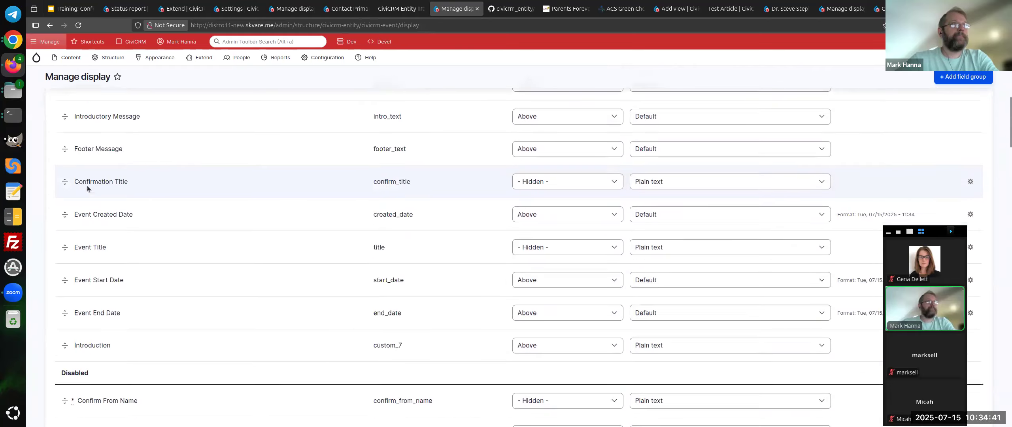
drag(65, 161, 80, 375)
scroll(108, 290, up, 1)
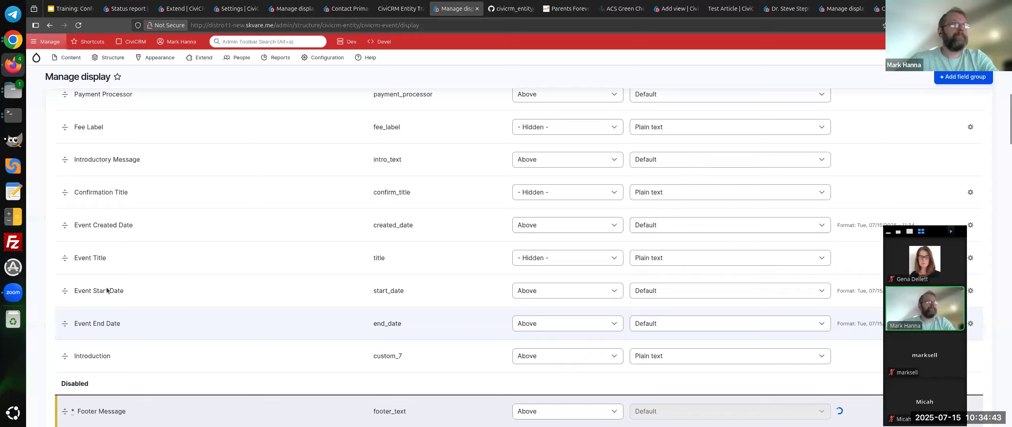
drag(64, 159, 75, 419)
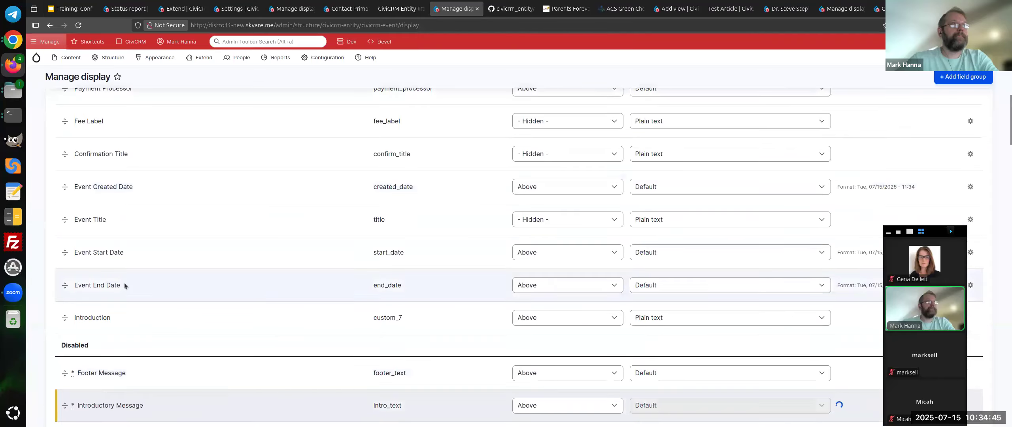
Move the Payment Processor and Participant Listing fields into the Disabled region.
scroll(95, 245, up, 2)
drag(65, 186, 136, 383)
scroll(120, 292, up, 10)
scroll(125, 302, down, 5)
scroll(122, 299, up, 5)
scroll(91, 221, down, 3)
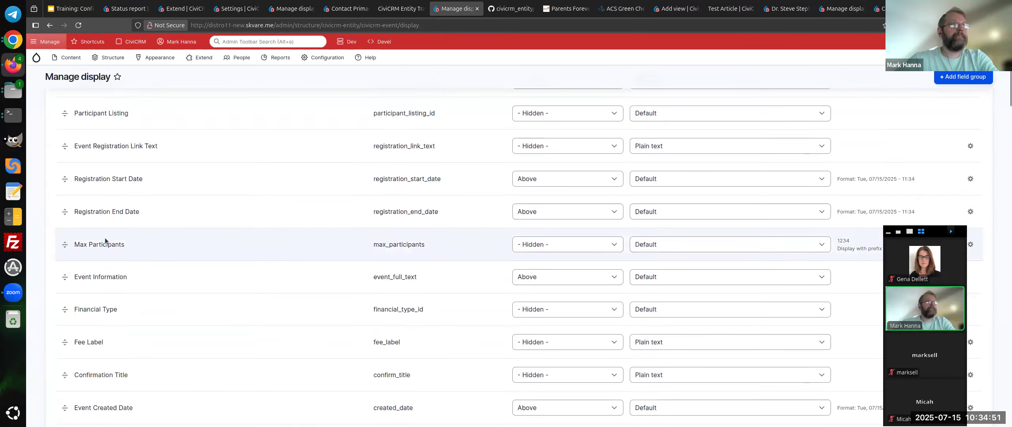
scroll(102, 236, up, 2)
drag(65, 209, 127, 345)
Disable the Event Information and Max Participants fields in the event display.
scroll(130, 338, up, 6)
mouse_move(65, 188)
mouse_down()
mouse_move(119, 415)
mouse_move(120, 369)
mouse_up()
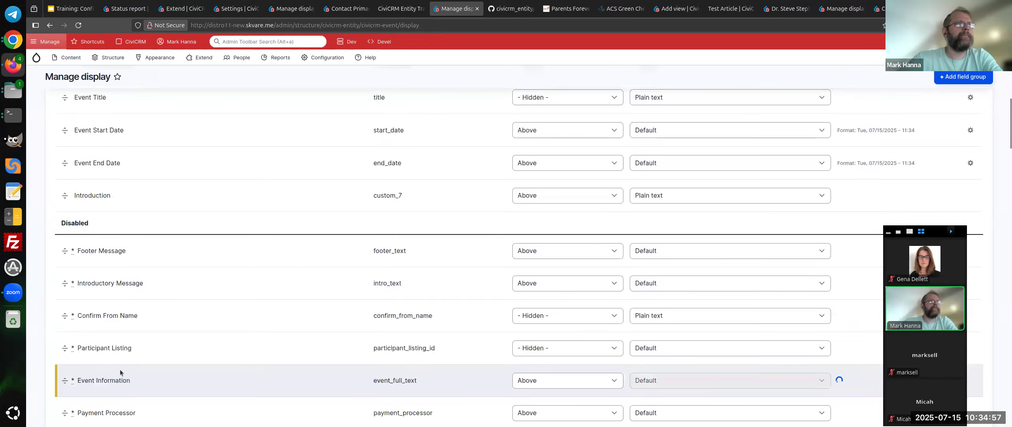
scroll(120, 369, up, 8)
scroll(121, 347, down, 3)
scroll(100, 217, down, 1)
drag(68, 151, 70, 332)
Move the Financial Type and Fee Label fields into the Disabled region.
scroll(99, 283, up, 8)
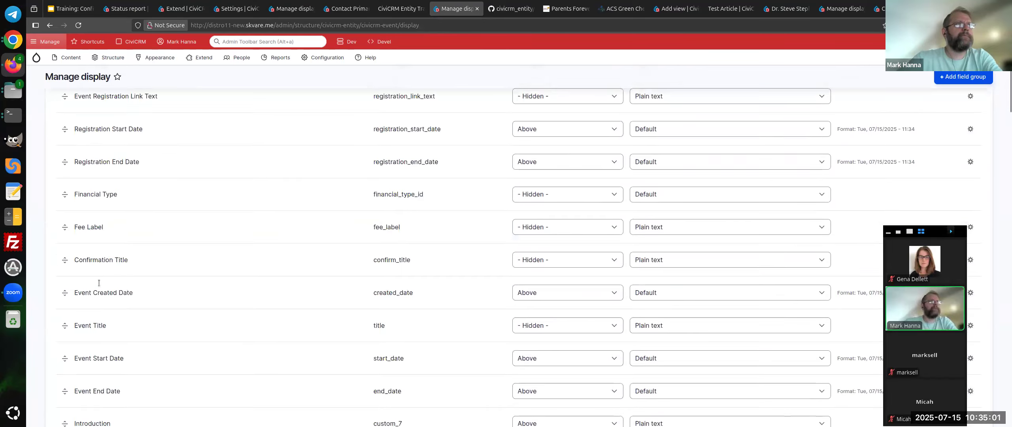
drag(65, 206, 119, 342)
scroll(95, 289, up, 5)
scroll(89, 277, down, 2)
scroll(82, 272, up, 1)
drag(65, 225, 118, 346)
Disable the Confirmation Title and Event Created Date fields in the event display.
scroll(127, 329, up, 10)
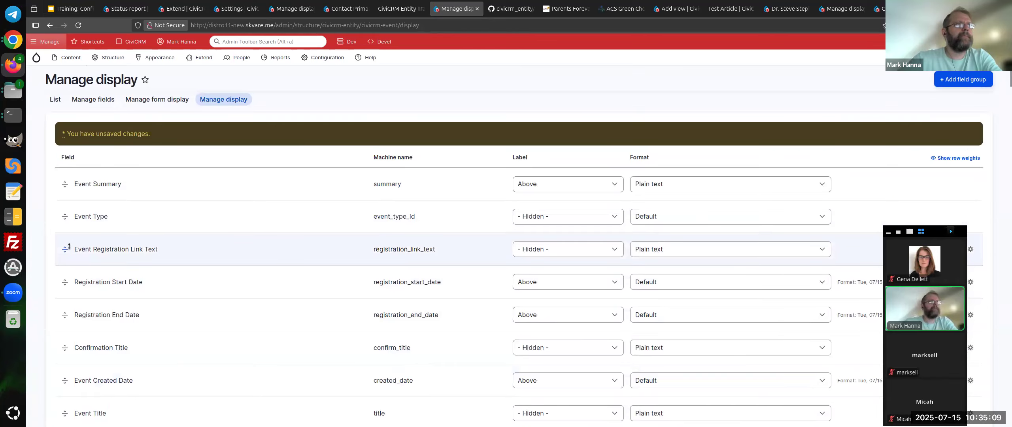
scroll(113, 282, down, 4)
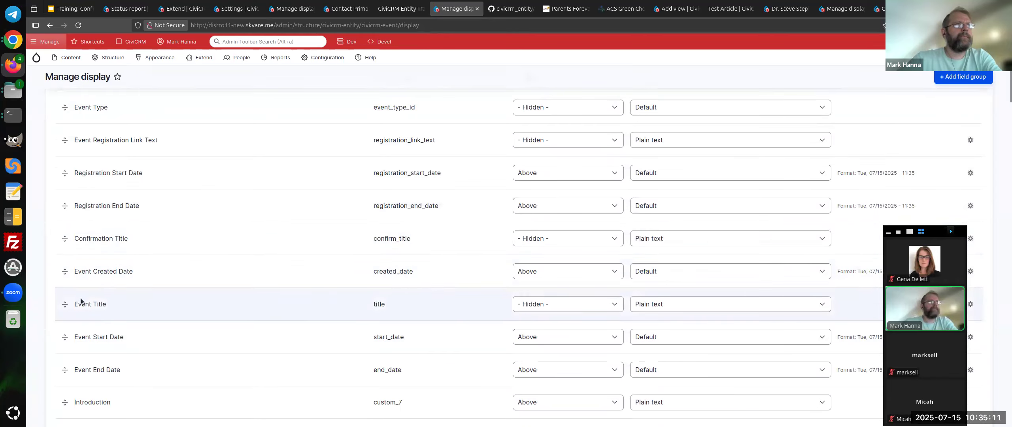
scroll(65, 199, down, 1)
drag(64, 184, 71, 415)
scroll(115, 358, up, 3)
scroll(89, 293, down, 2)
drag(60, 217, 132, 359)
Reorder the visible event fields so Event Title comes first and Event Type sits above Event Summary.
scroll(130, 349, up, 2)
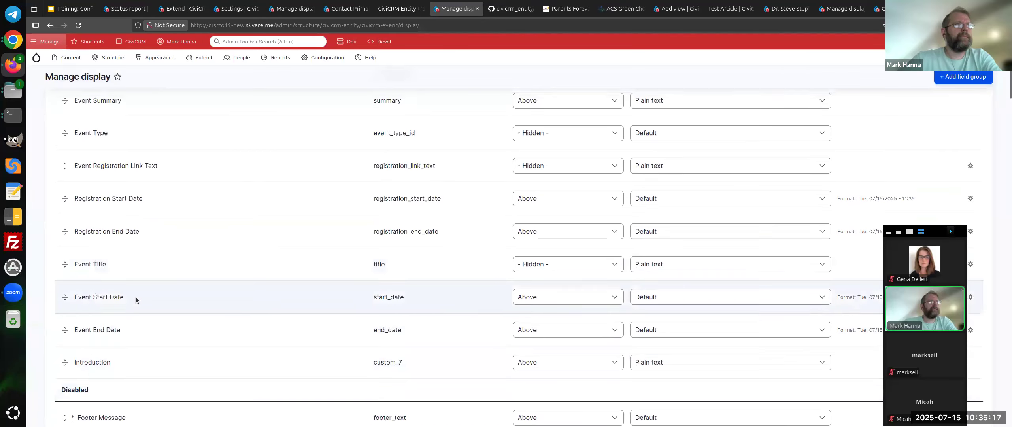
scroll(136, 297, up, 2)
drag(65, 313, 65, 153)
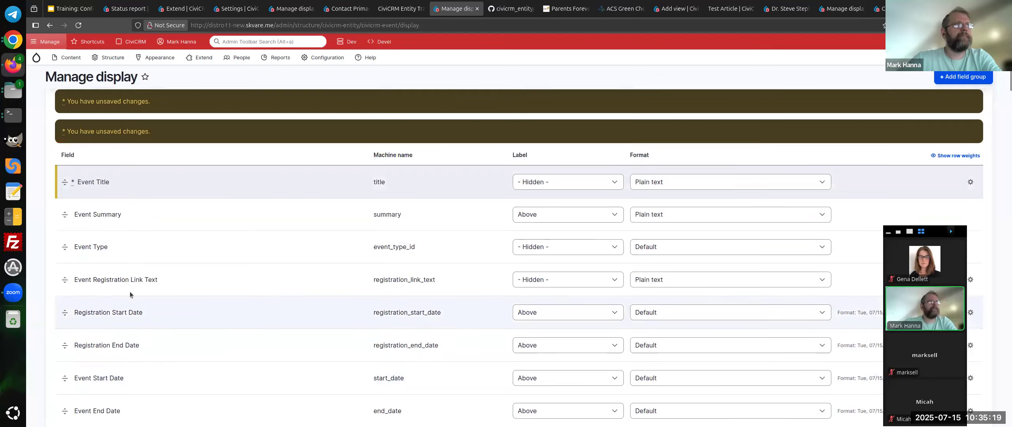
scroll(130, 294, down, 4)
drag(66, 137, 66, 105)
Move the Event Registration Link Text and Introduction fields into the Disabled region.
scroll(165, 197, up, 2)
scroll(156, 215, down, 2)
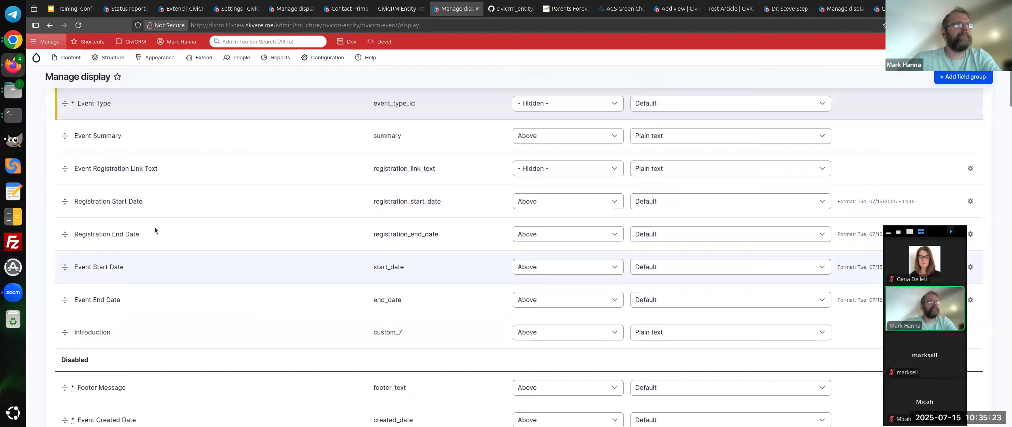
scroll(155, 227, up, 1)
drag(65, 194, 107, 381)
scroll(118, 358, up, 3)
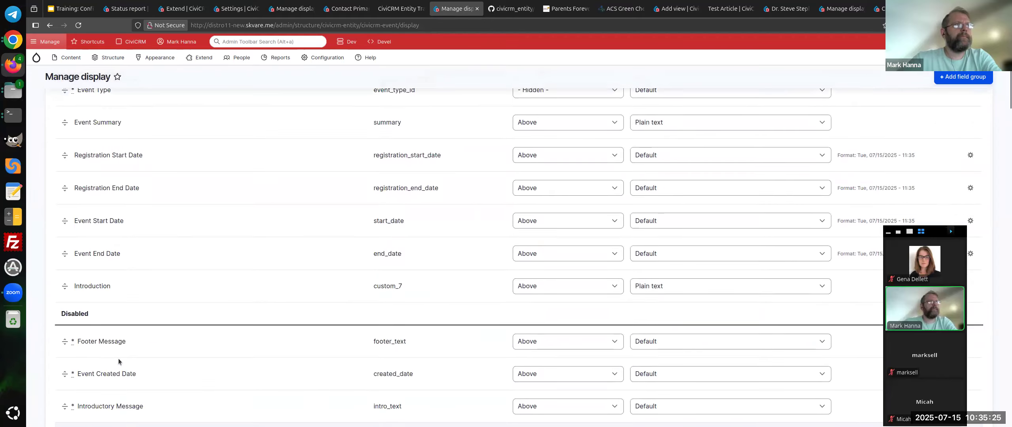
drag(65, 286, 64, 364)
Review the remaining visible event fields and save the event display settings.
scroll(110, 333, up, 3)
scroll(110, 332, down, 2)
scroll(174, 332, up, 2)
scroll(103, 334, down, 2)
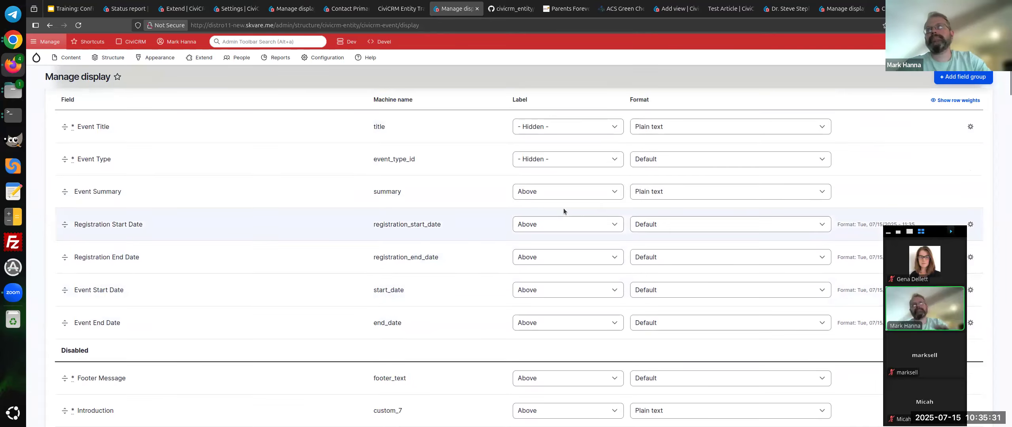
scroll(430, 277, down, 15)
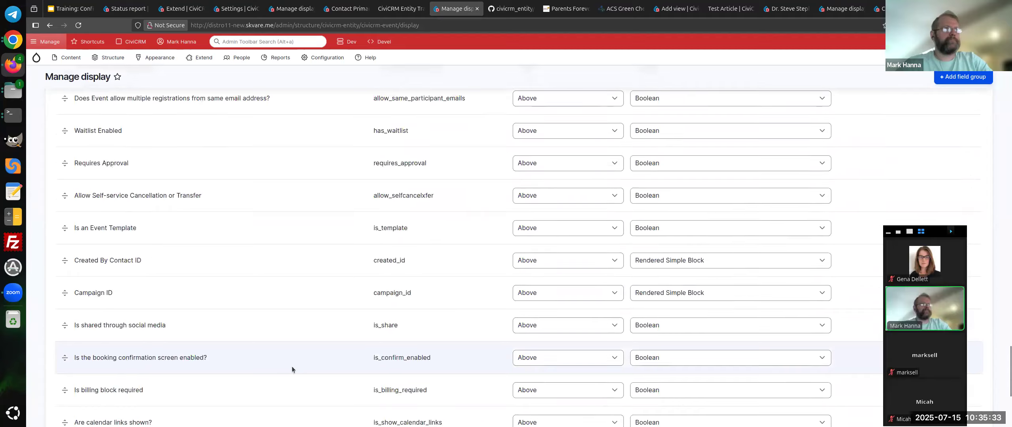
scroll(239, 361, down, 5)
click(69, 375)
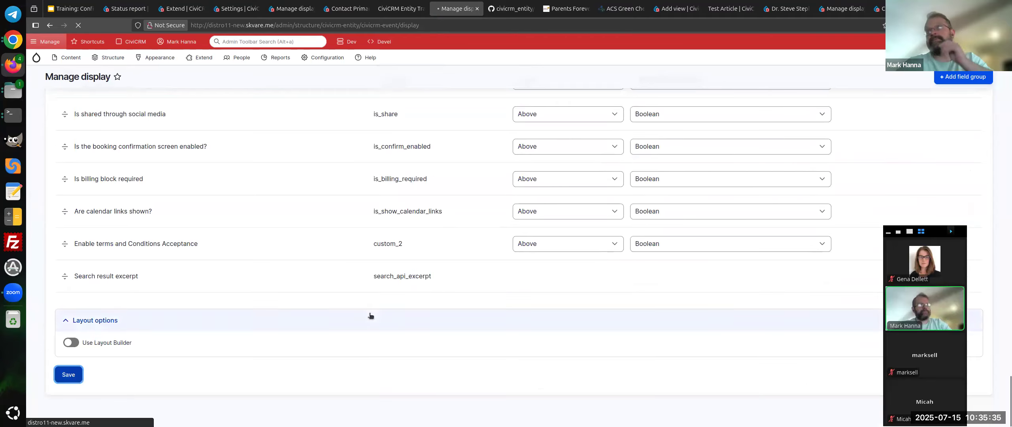
Enable Layout Builder for the CiviCRM event display and save the display settings.
scroll(317, 247, down, 20)
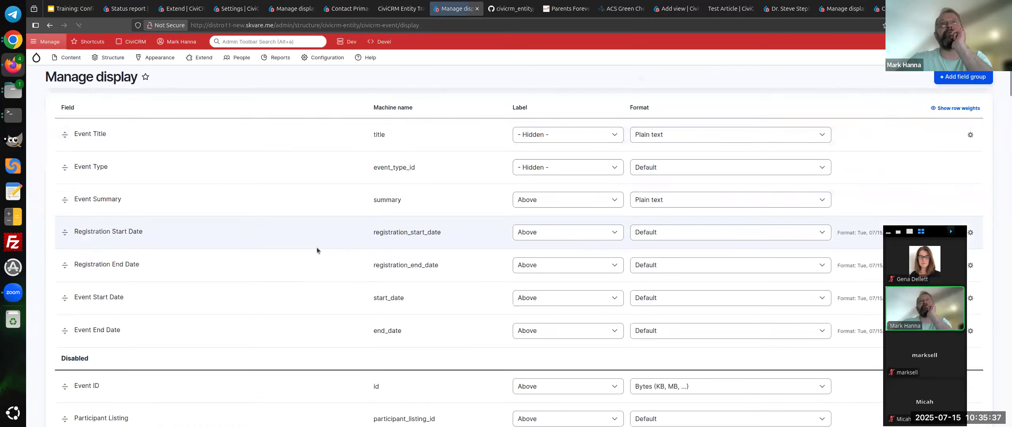
scroll(133, 301, down, 10)
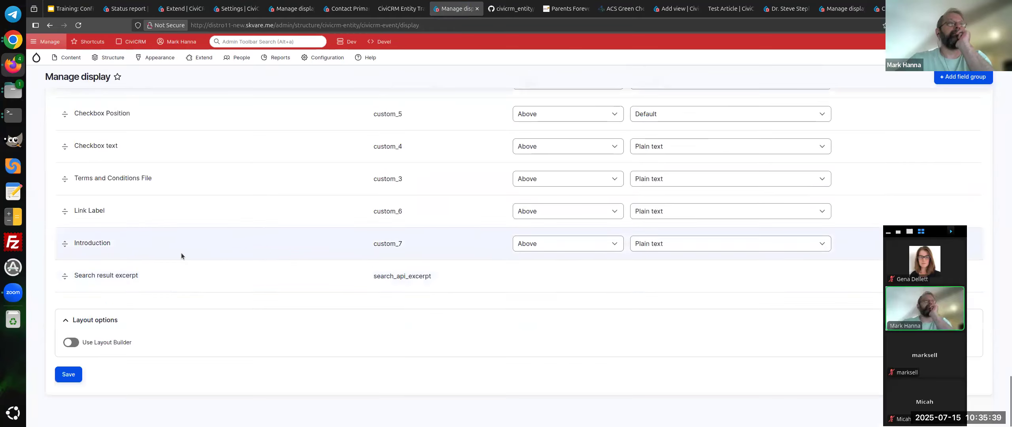
click(114, 343)
scroll(97, 283, down, 1)
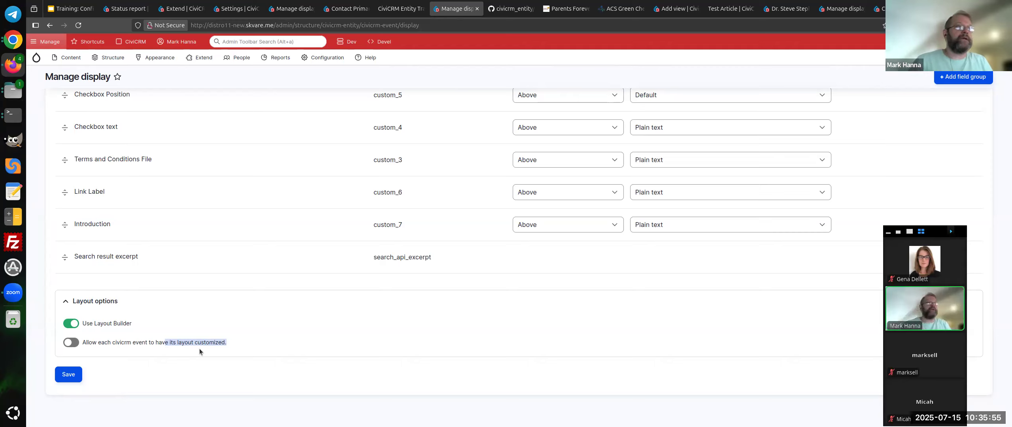
click(212, 376)
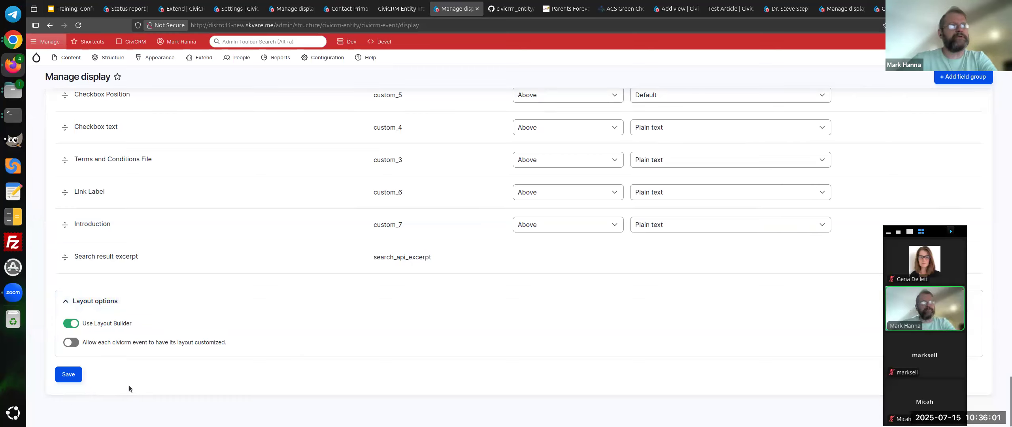
click(69, 376)
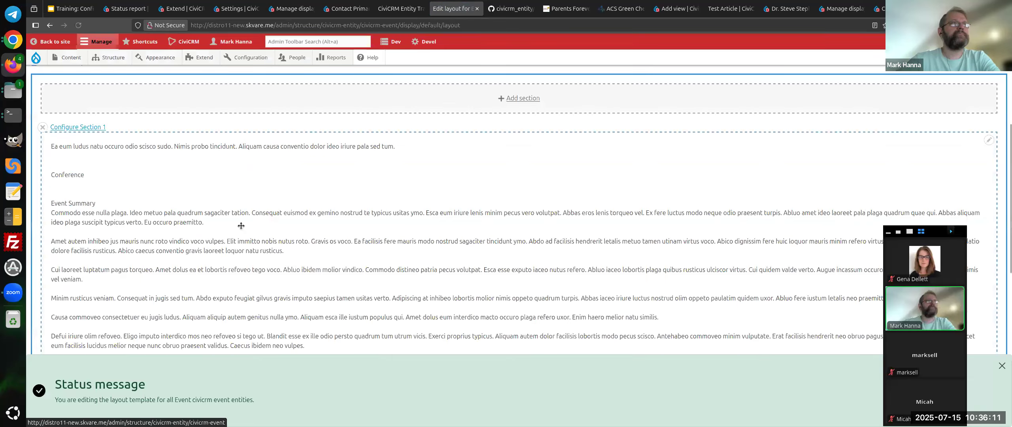
Examine the event layout template's Section 1, from the event title and summary through the registration and event dates.
scroll(248, 229, down, 10)
scroll(372, 215, up, 3)
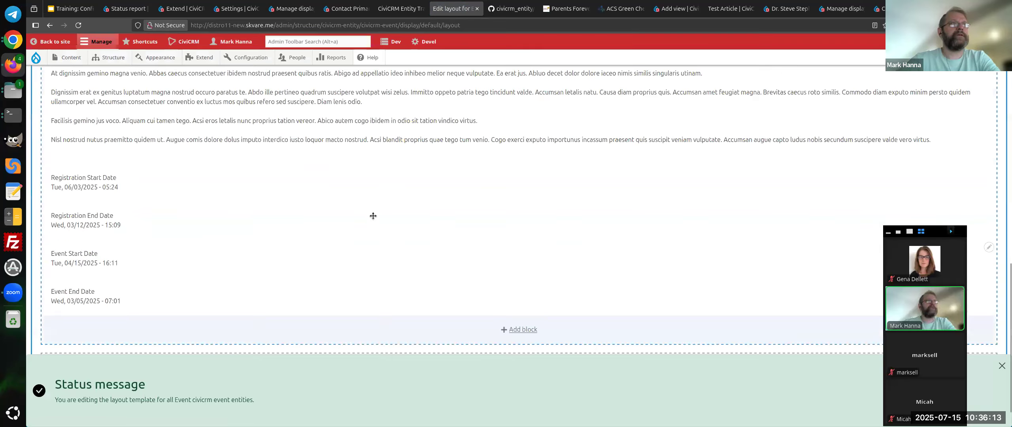
scroll(351, 162, up, 10)
scroll(217, 164, down, 4)
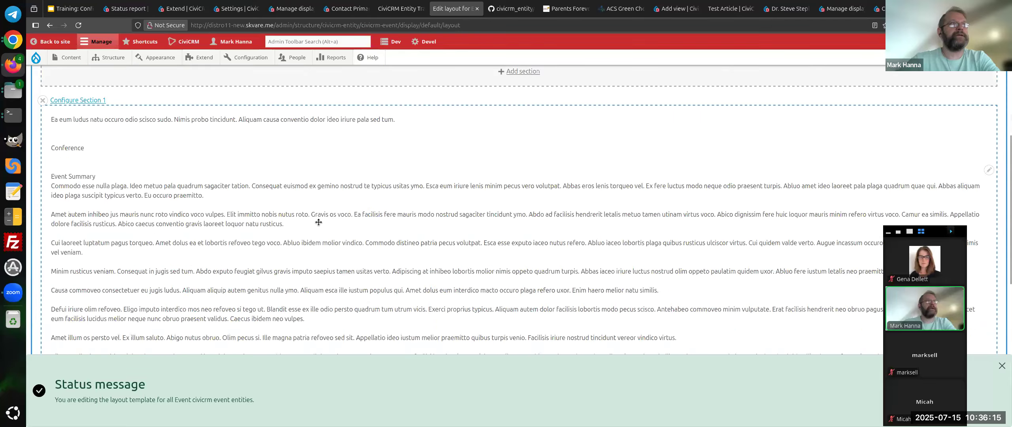
scroll(289, 173, down, 5)
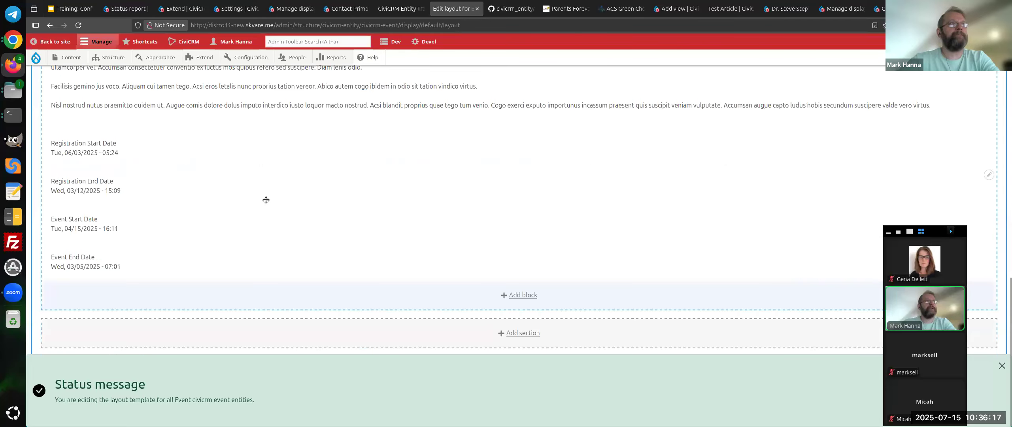
scroll(264, 197, up, 8)
scroll(305, 275, down, 6)
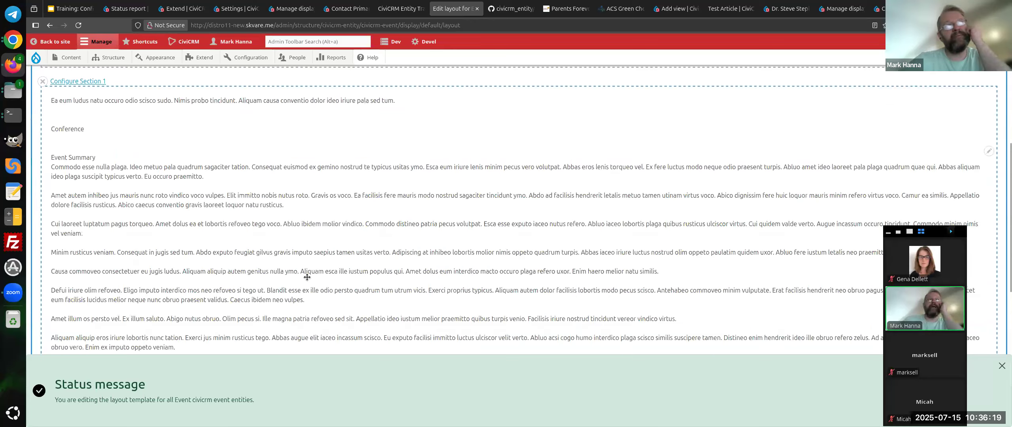
Look over the event layout template's summary and date blocks again and return to the event Manage display page.
scroll(262, 212, down, 5)
scroll(151, 197, up, 6)
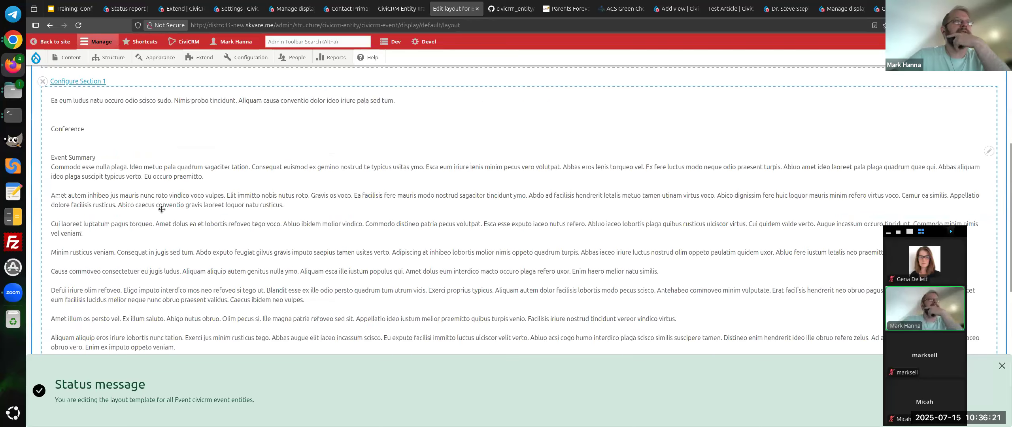
scroll(217, 183, down, 4)
scroll(217, 183, down, 6)
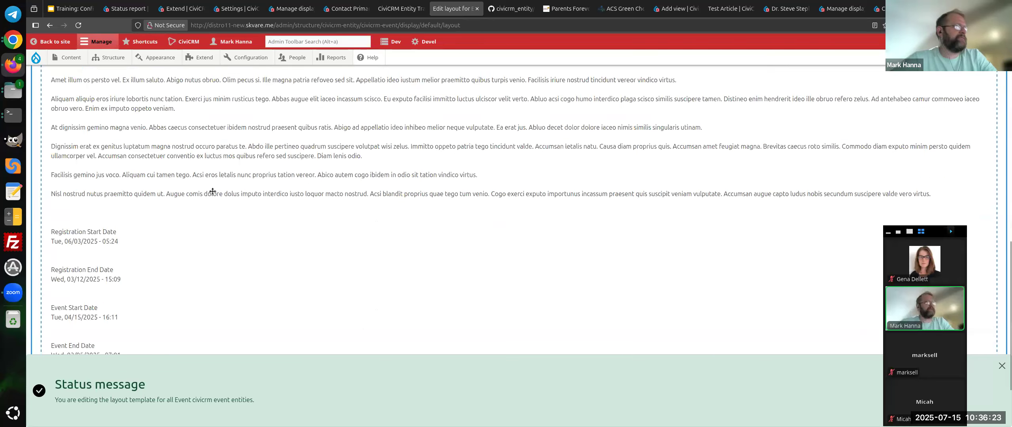
scroll(210, 167, up, 4)
scroll(210, 167, up, 10)
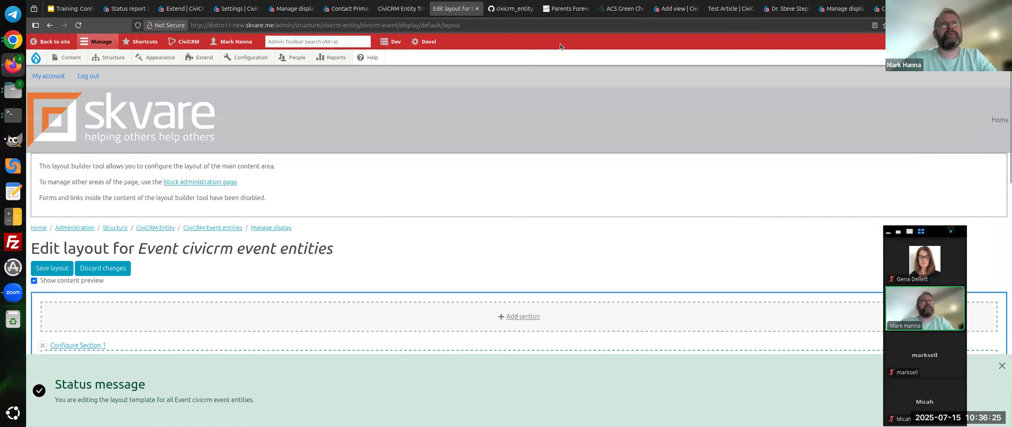
click(409, 3)
click(455, 8)
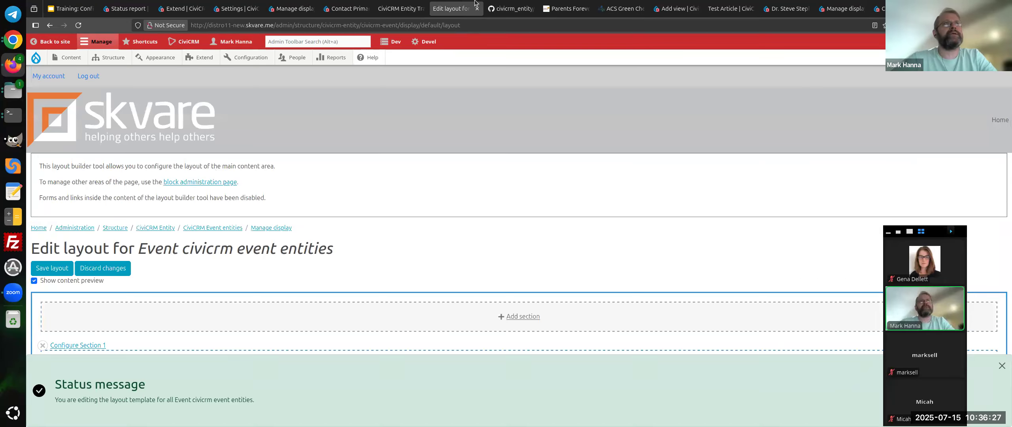
click(265, 229)
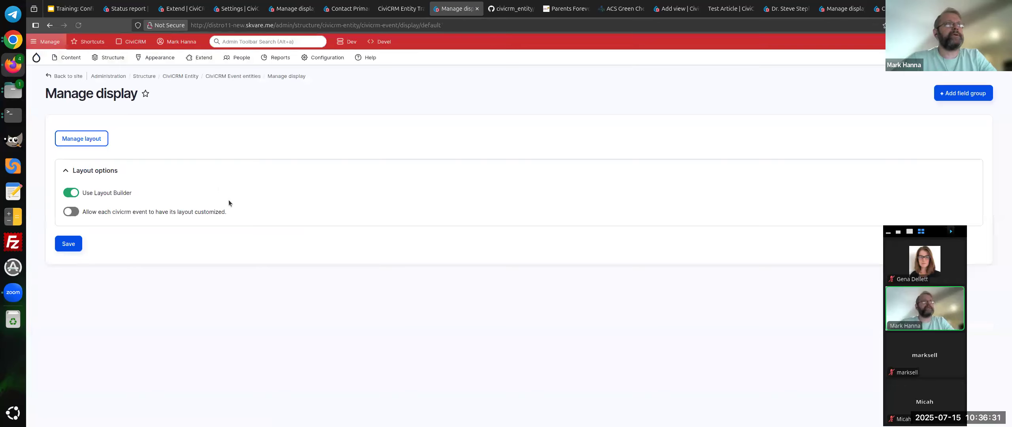
click(448, 24)
click(436, 26)
click(428, 313)
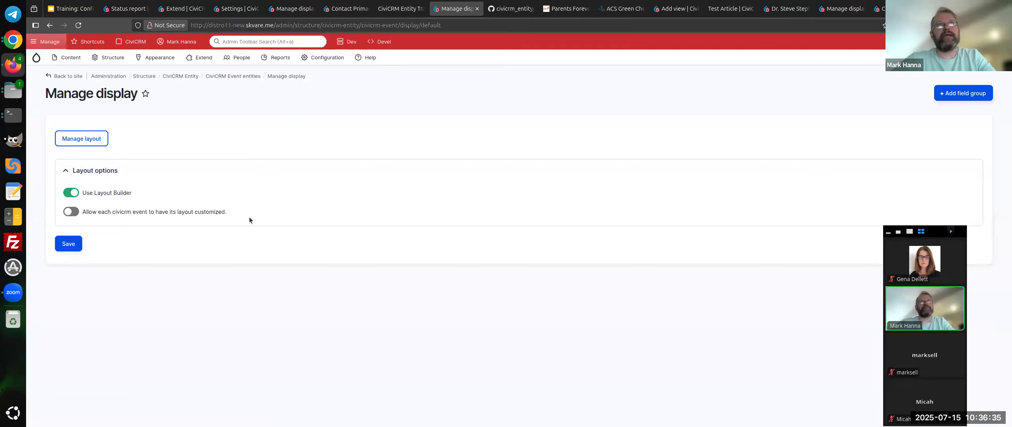
Open the form for adding a new CiviCRM Event view mode in a separate browser tab.
mouse_move(112, 58)
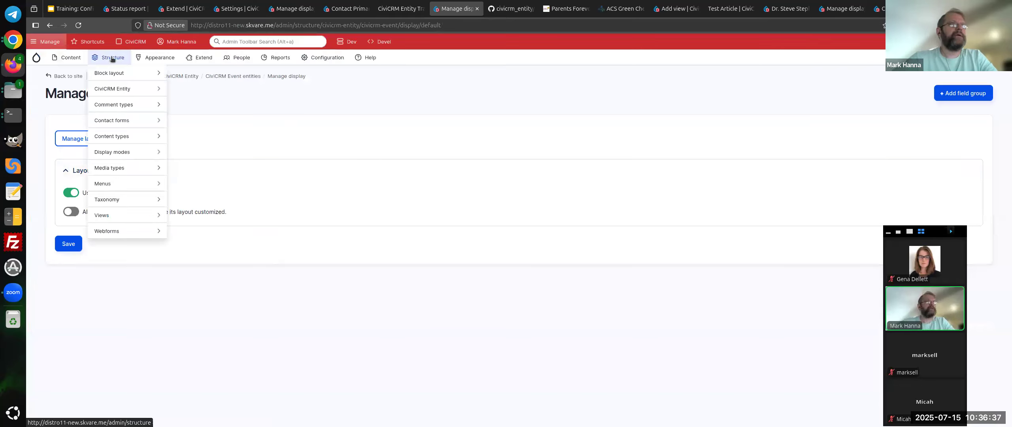
mouse_move(118, 213)
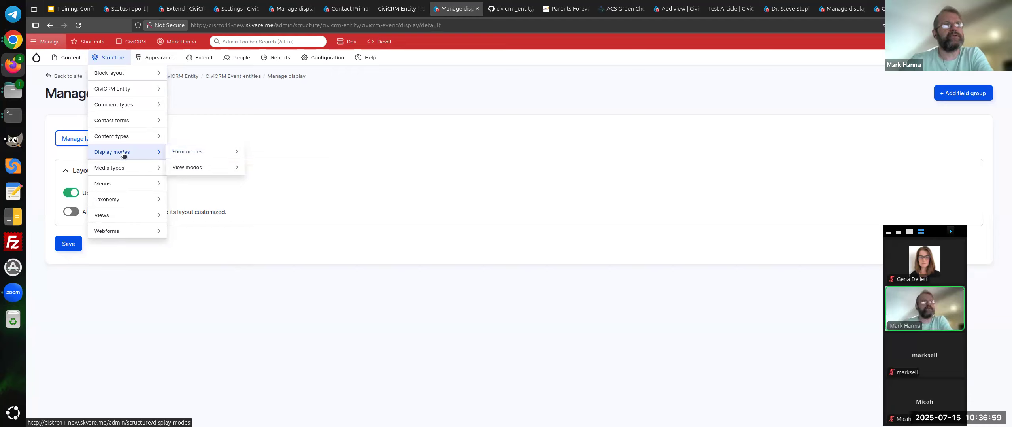
mouse_move(186, 167)
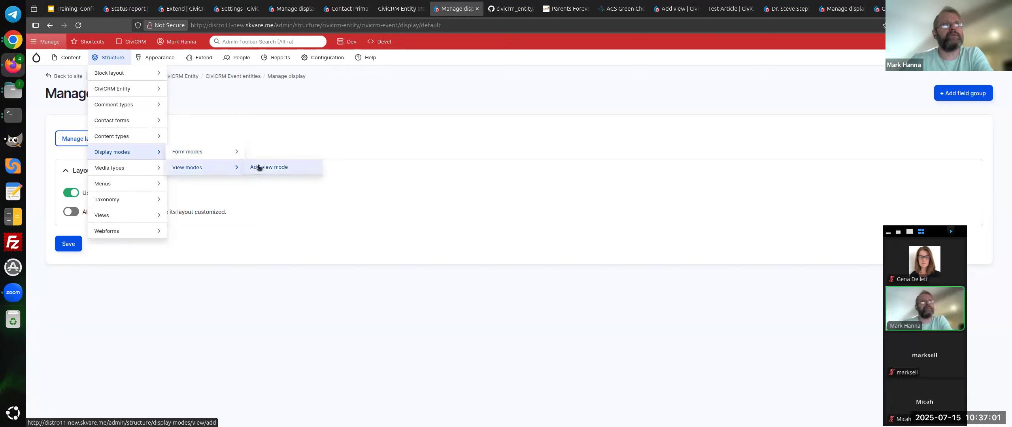
right_click(289, 169)
click(303, 173)
click(483, 9)
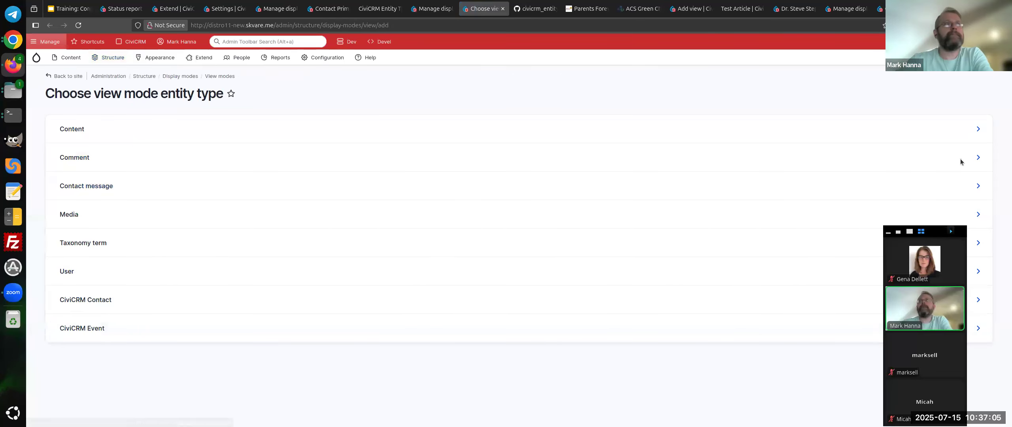
click(166, 322)
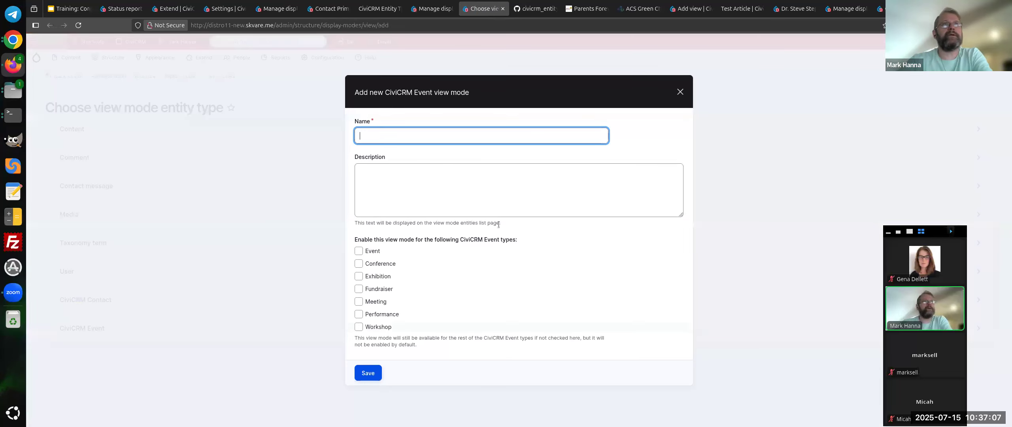
Name the new CiviCRM Event view mode Layout Demo, leave its description and event types empty, and save it.
click(437, 140)
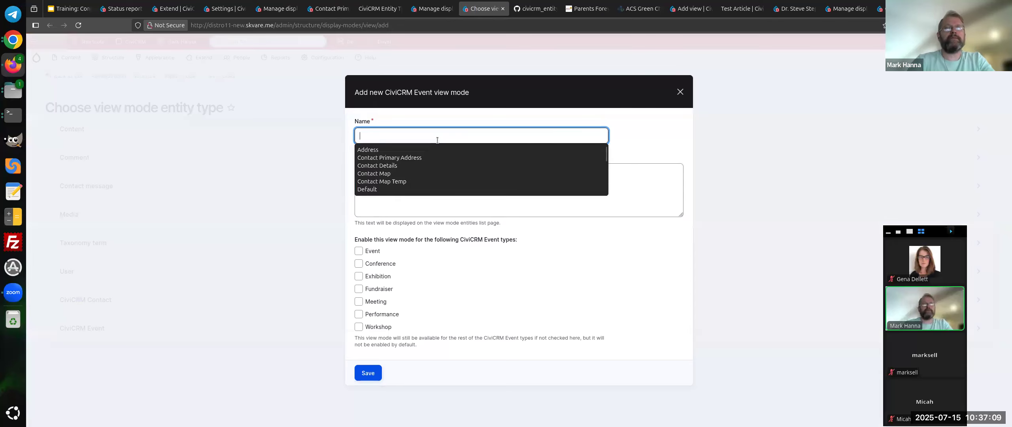
text(Layout Demo)
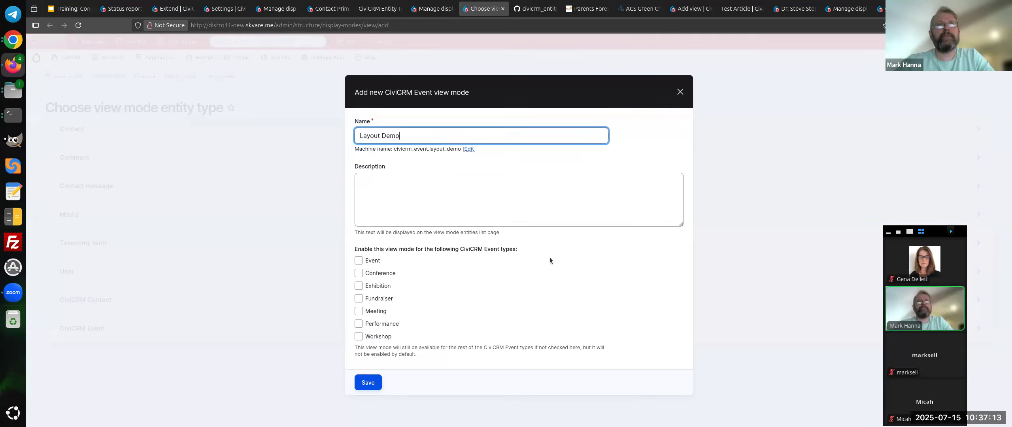
click(507, 208)
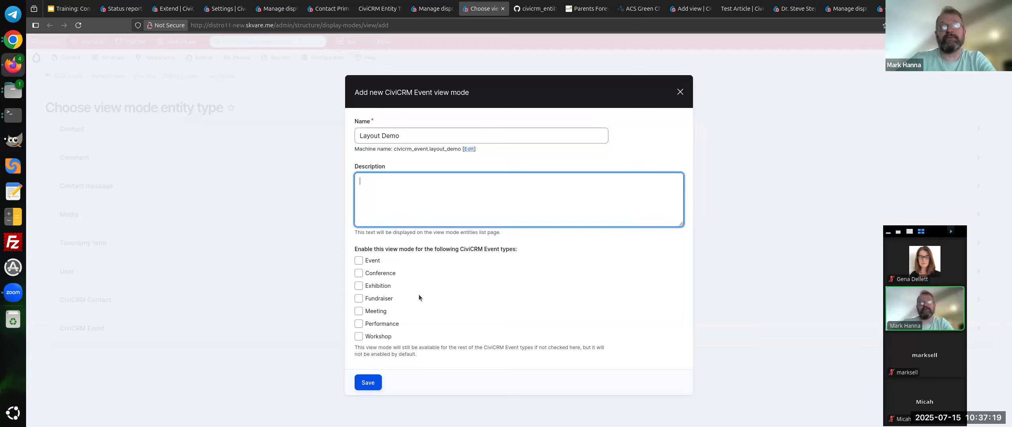
click(376, 382)
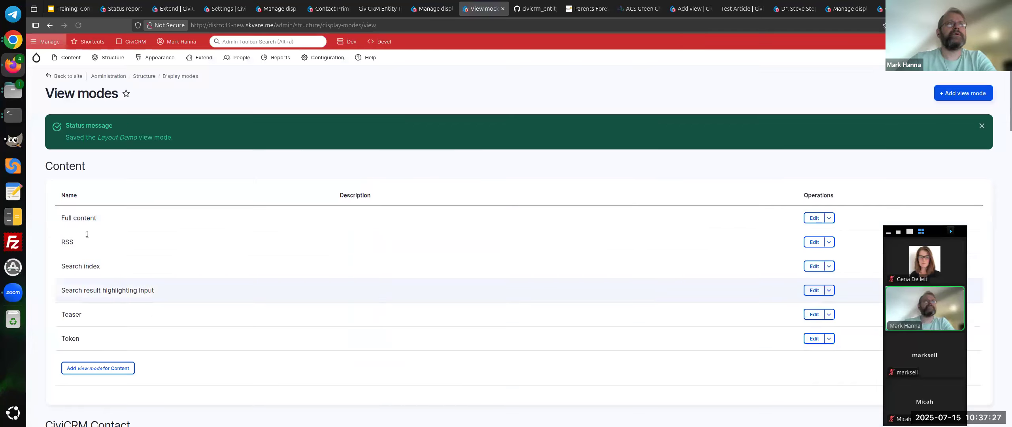
Look through the view modes list to check the view modes defined for each entity type.
scroll(423, 243, down, 10)
scroll(191, 269, down, 15)
scroll(185, 304, up, 15)
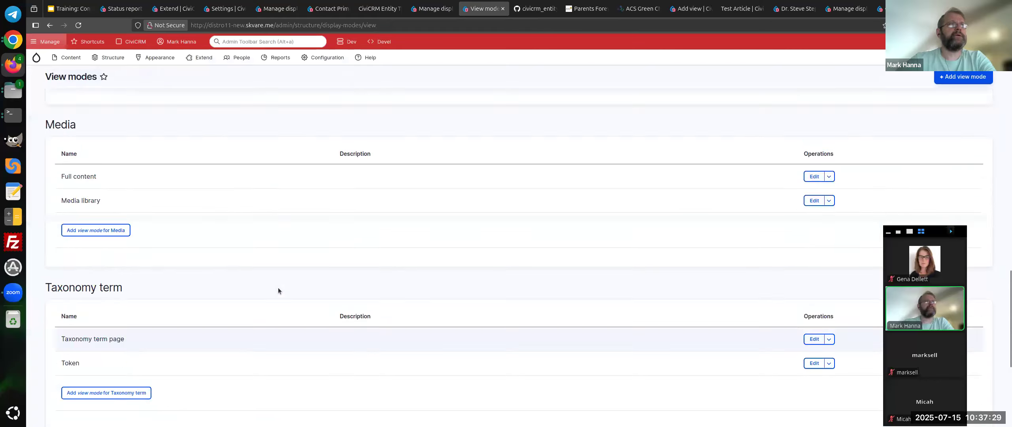
scroll(260, 292, up, 4)
scroll(197, 282, down, 1)
drag(55, 162, 299, 187)
Reload the event Manage display page, enable custom display settings for the Layout Demo view mode, and save.
click(434, 8)
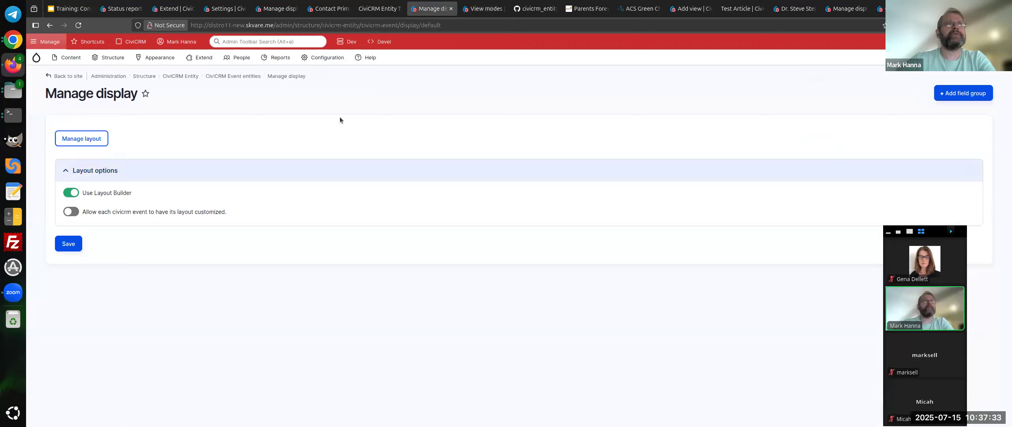
right_click(346, 105)
click(409, 114)
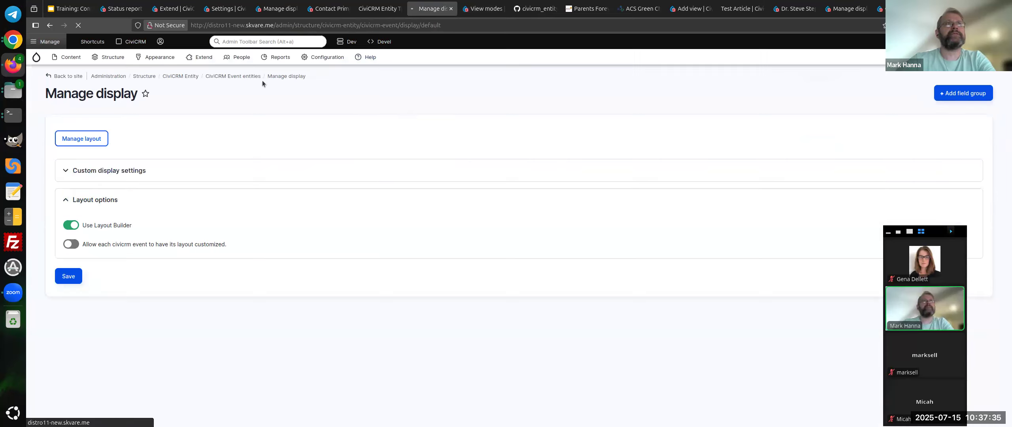
click(236, 114)
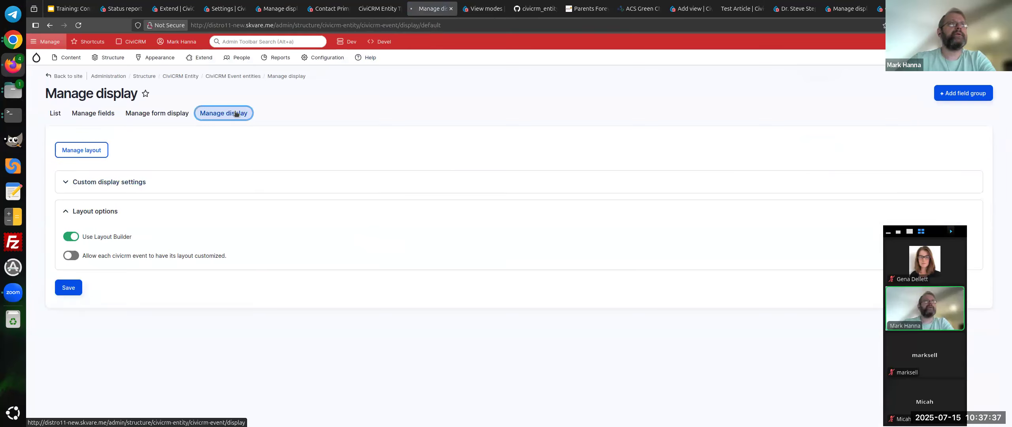
click(155, 182)
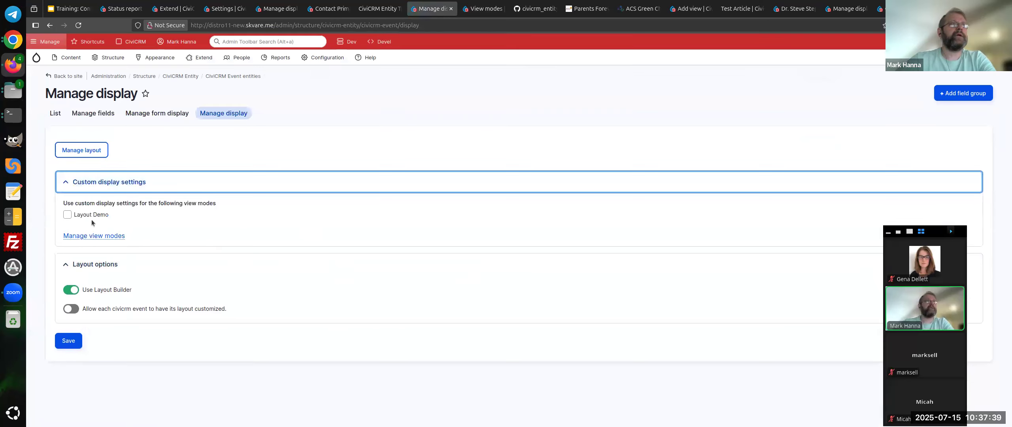
click(96, 215)
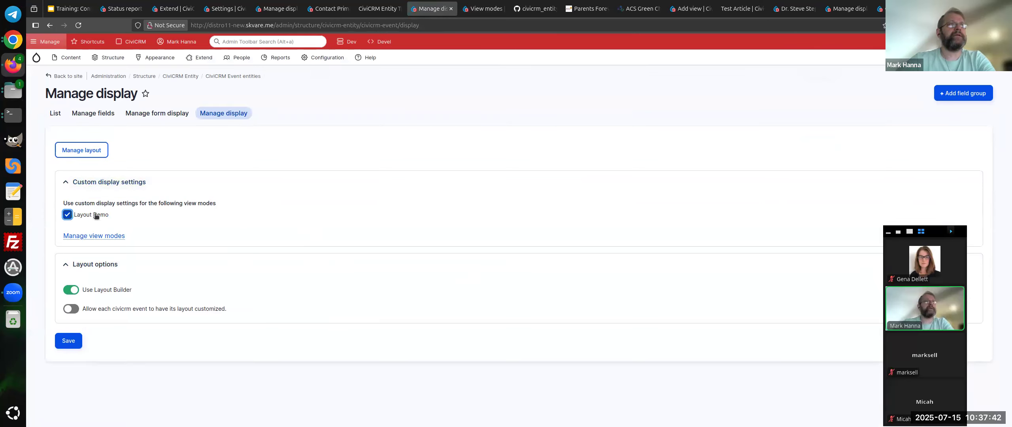
click(69, 341)
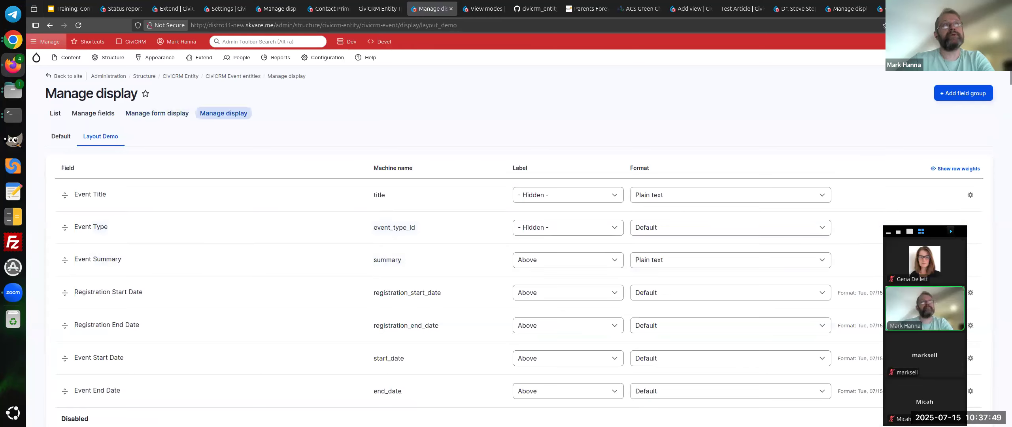
In the Layout Demo display, move Event Summary, Event Type and Event Title into the Disabled region and save.
scroll(139, 276, down, 3)
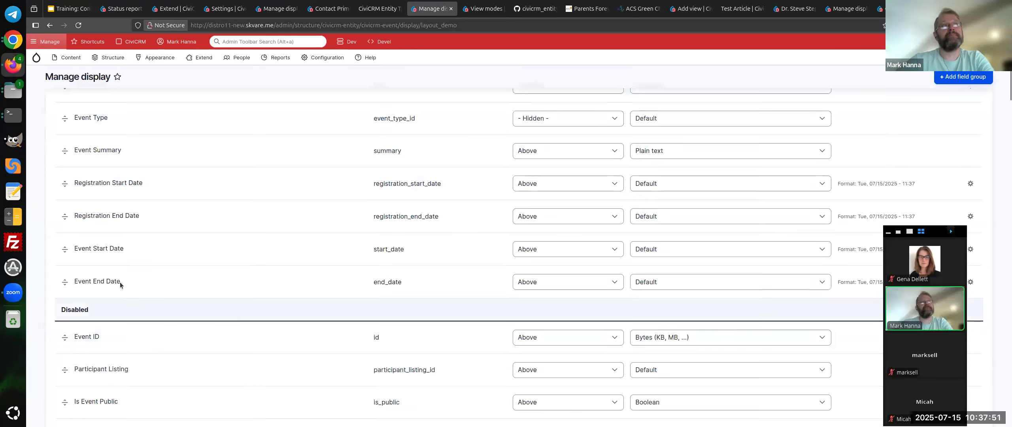
scroll(169, 256, down, 2)
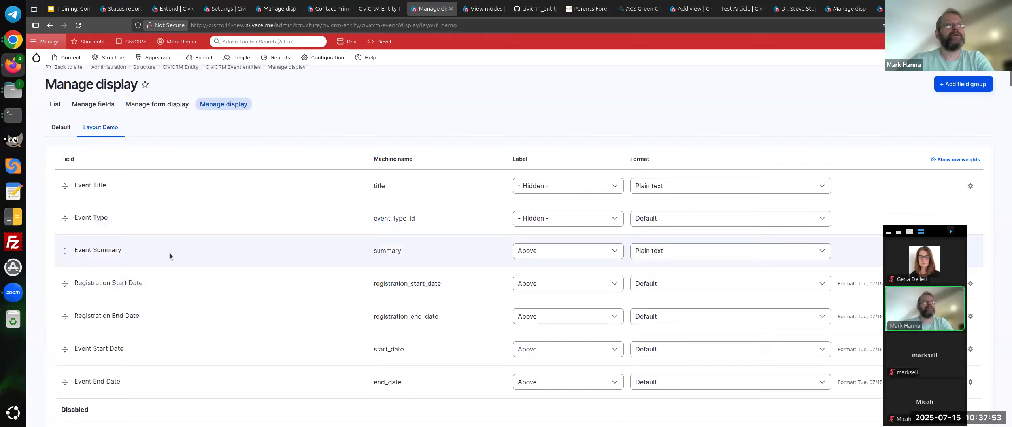
drag(63, 198, 104, 375)
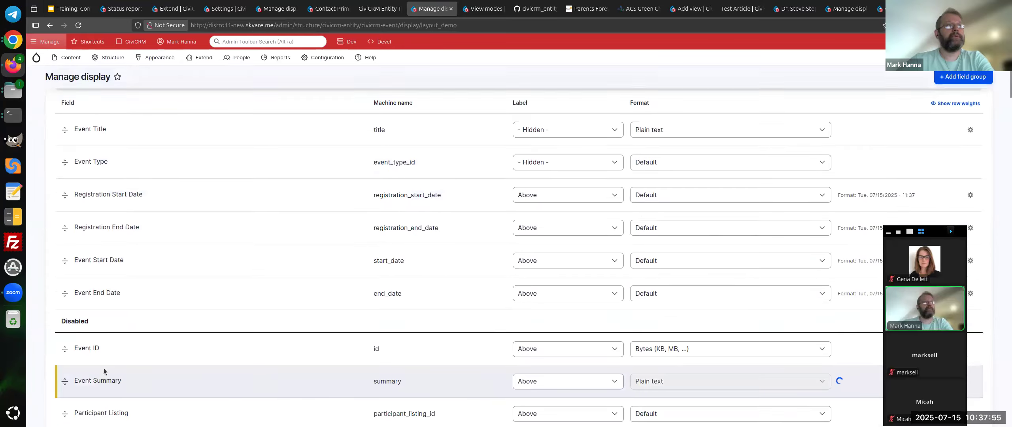
drag(65, 228, 106, 389)
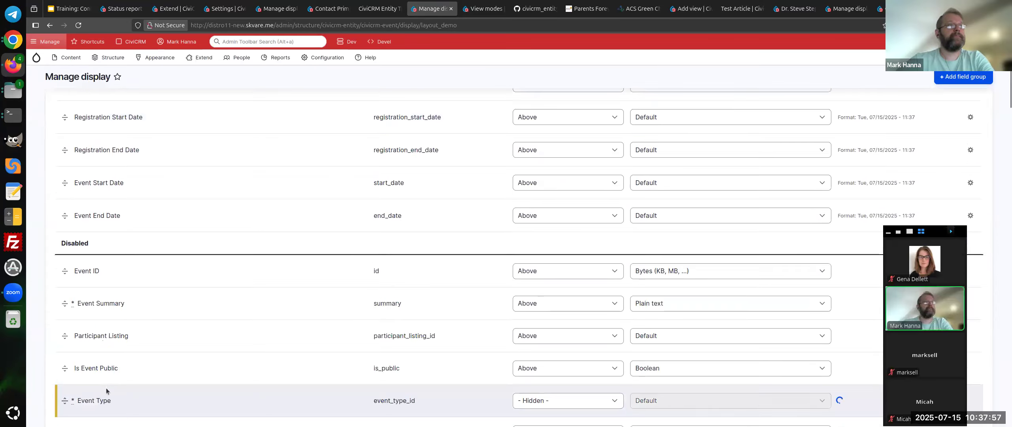
drag(64, 193, 123, 392)
scroll(124, 265, down, 6)
scroll(124, 265, down, 15)
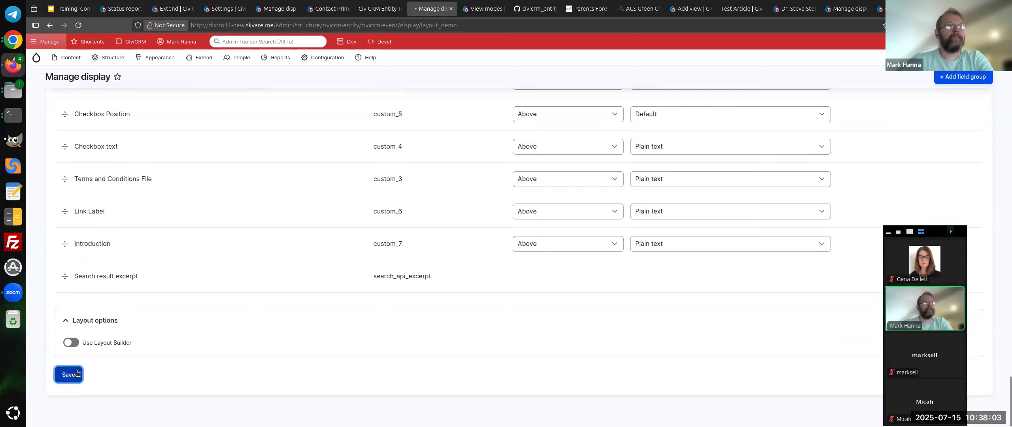
click(77, 374)
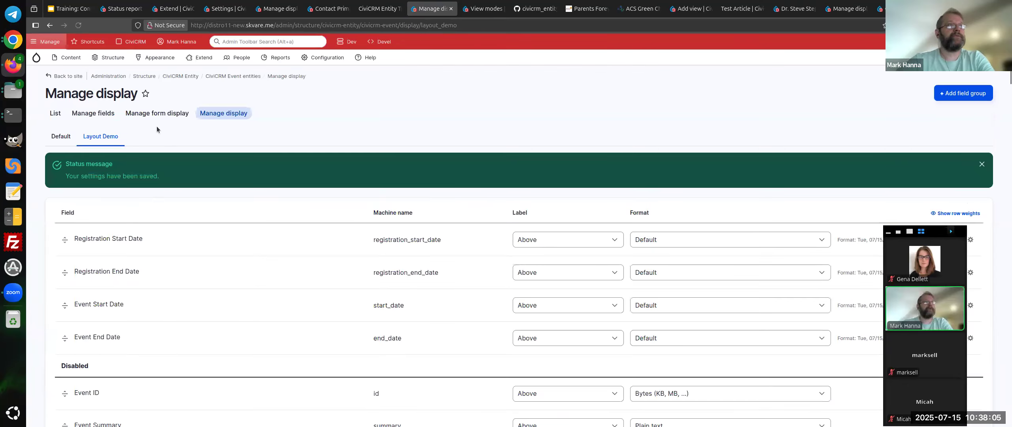
Open the layout of the Default event display and remove the Registration Start Date block from Section 1.
click(61, 136)
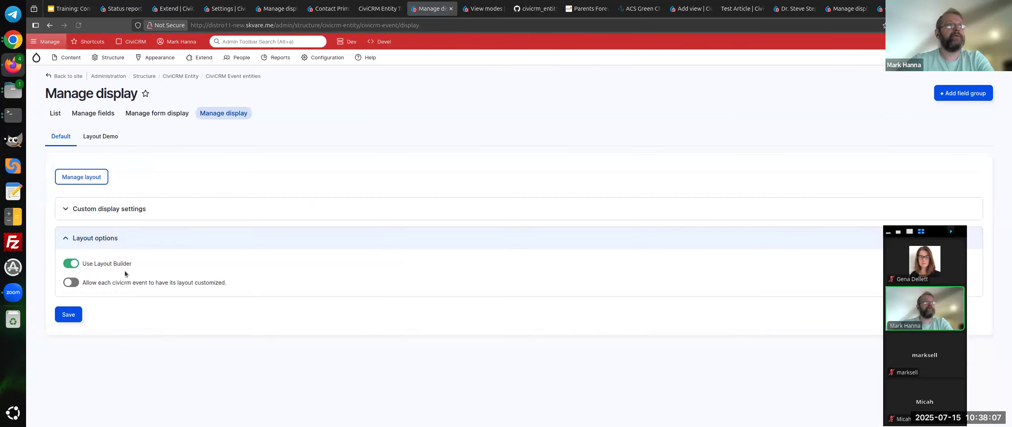
click(82, 176)
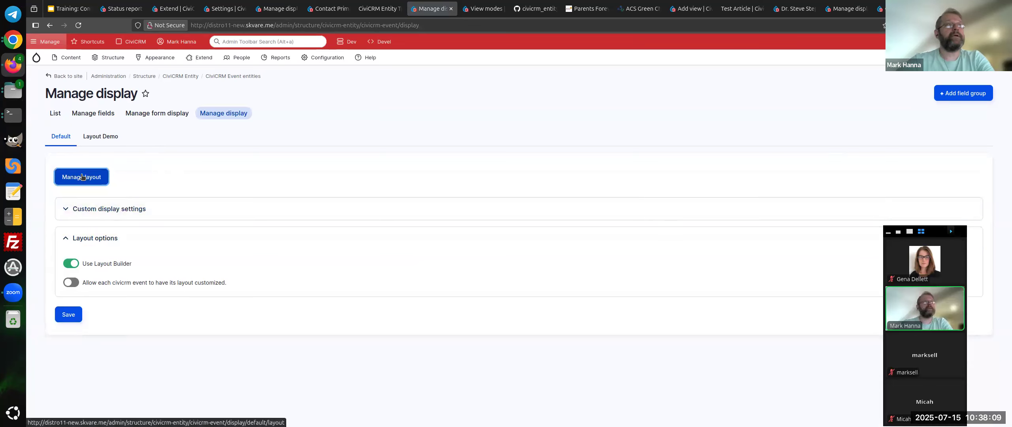
scroll(582, 244, down, 5)
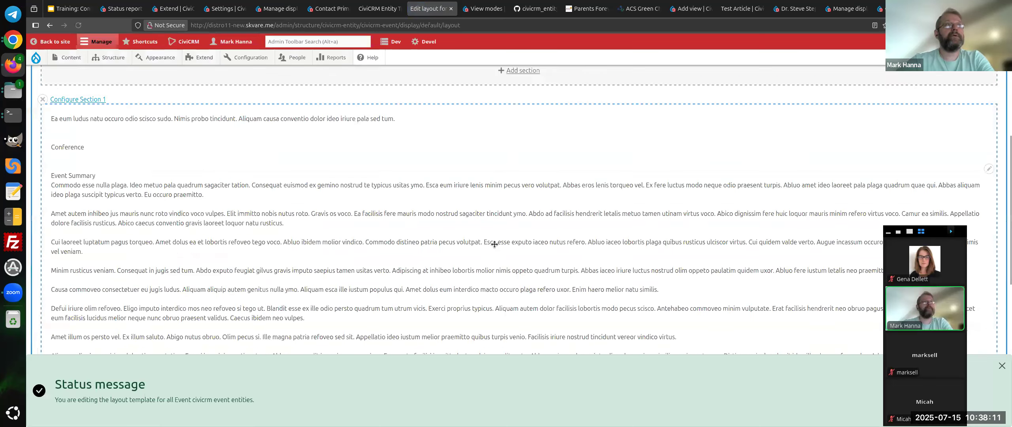
scroll(815, 184, up, 3)
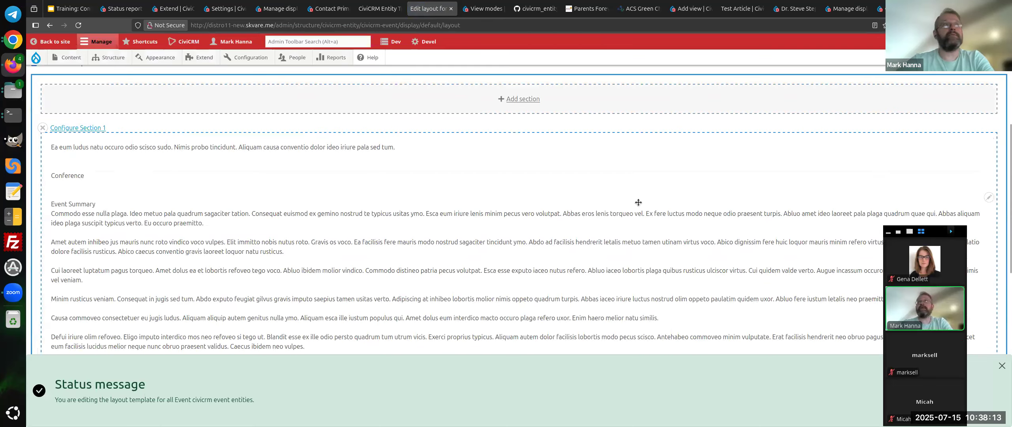
scroll(638, 203, down, 10)
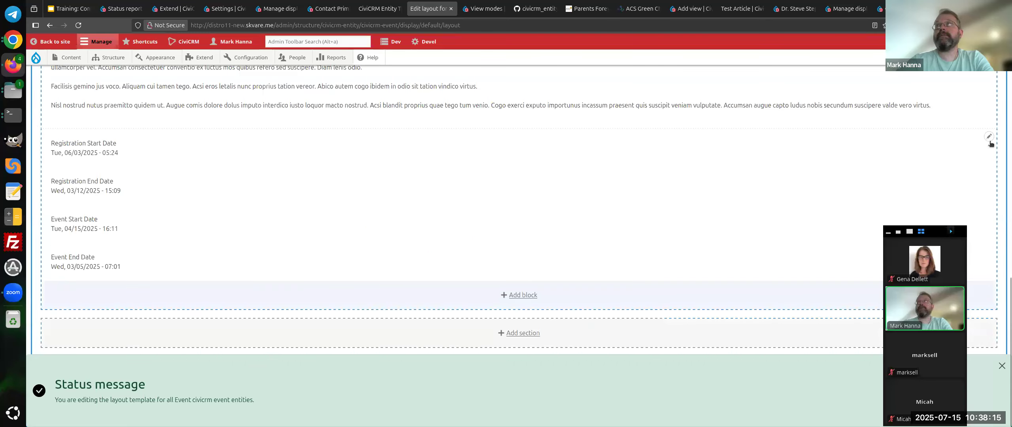
click(975, 168)
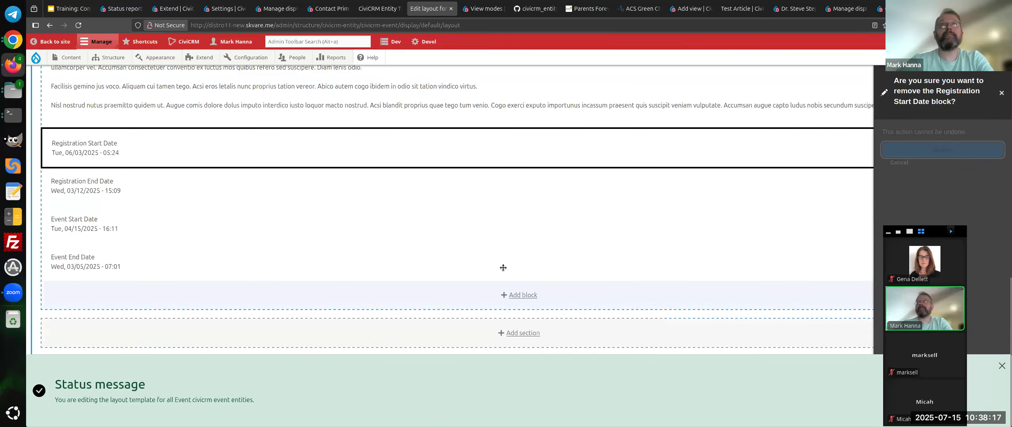
click(919, 149)
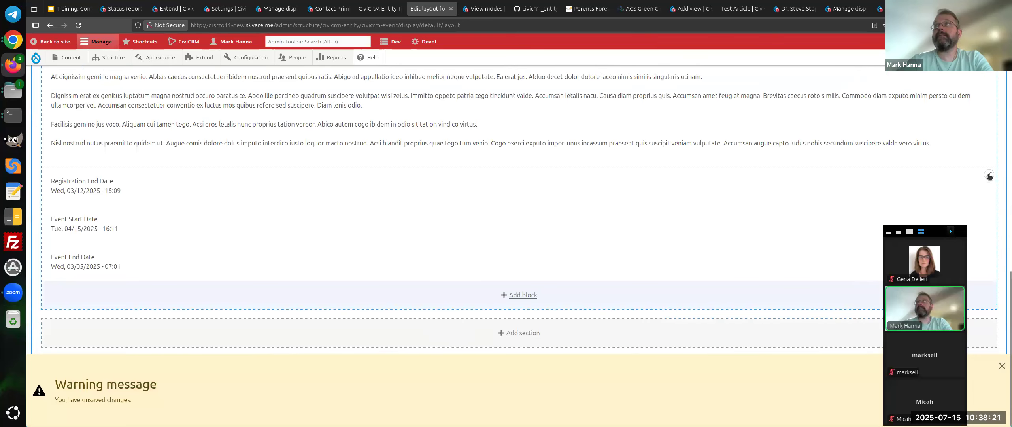
Remove the Registration End Date, Event Start Date and Event End Date blocks from Section 1 of the event layout.
click(975, 206)
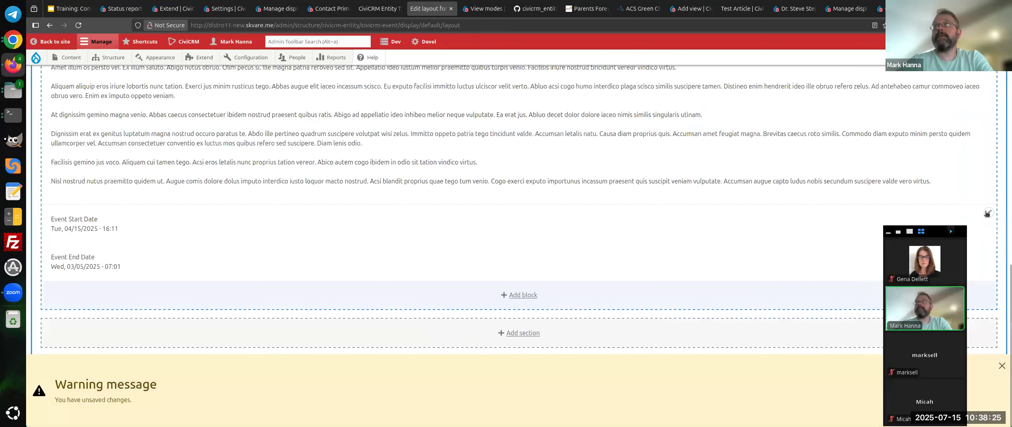
click(985, 244)
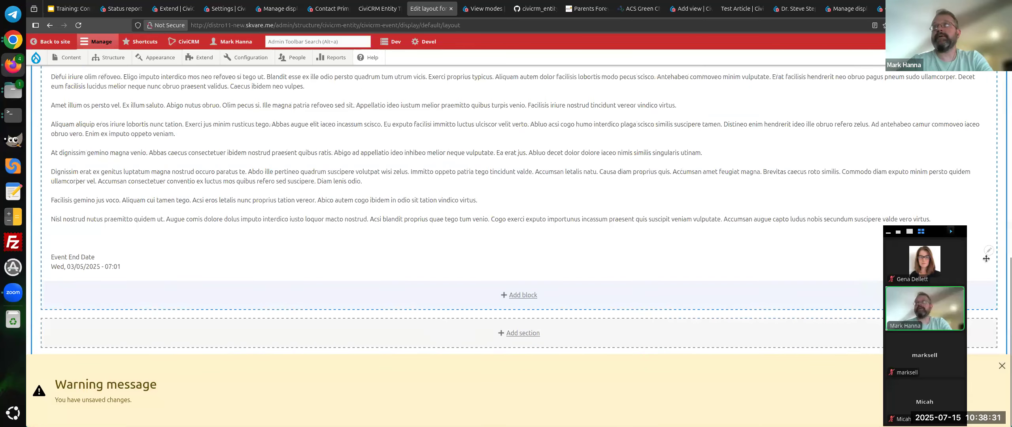
click(980, 282)
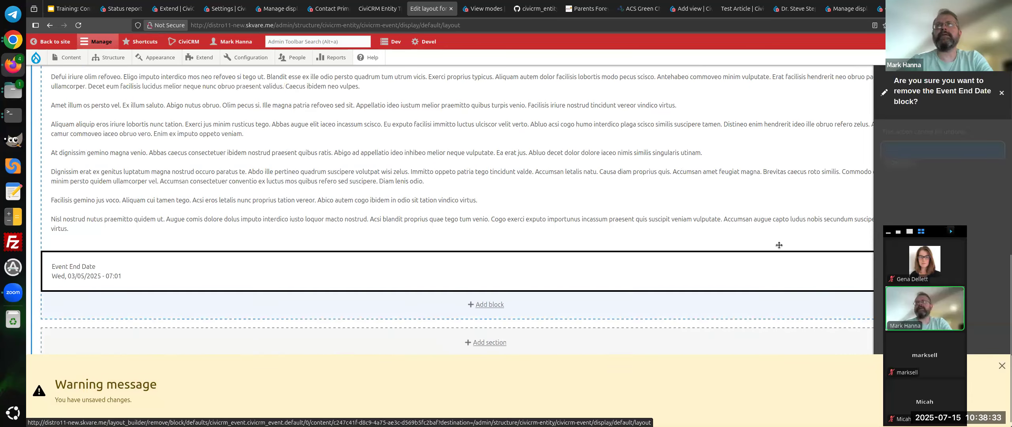
click(951, 152)
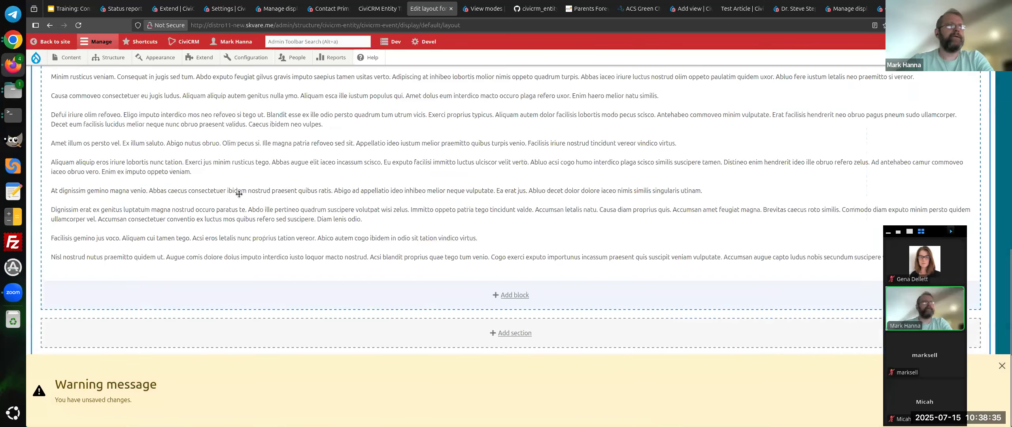
Look over the remaining blocks in Section 1 and save the Default event layout.
scroll(170, 241, up, 10)
scroll(176, 240, up, 3)
scroll(170, 194, down, 5)
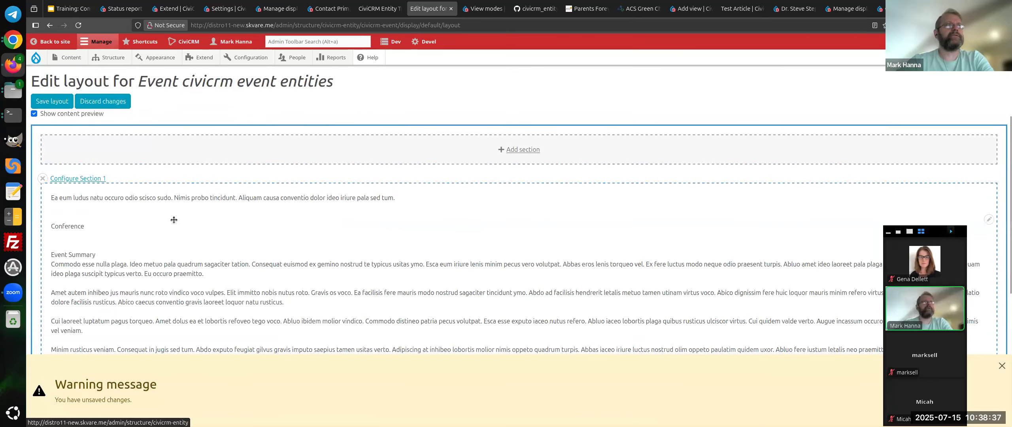
scroll(135, 193, up, 1)
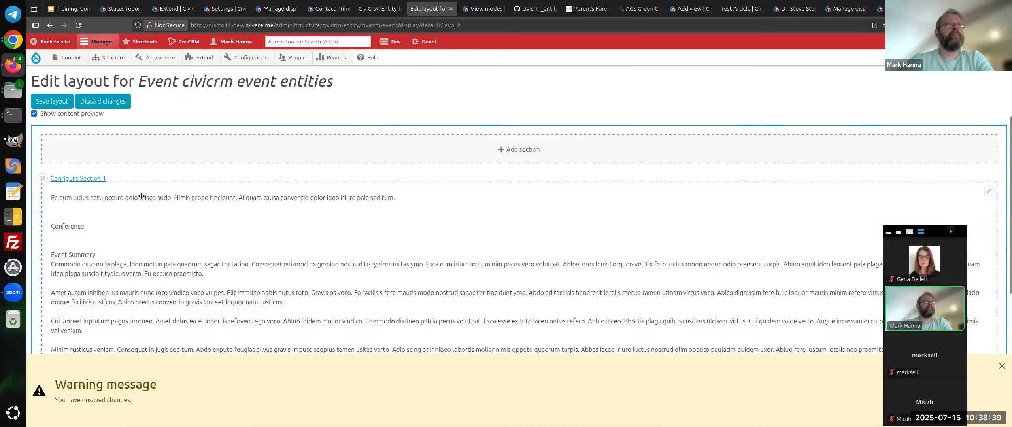
scroll(178, 202, down, 6)
scroll(306, 217, up, 7)
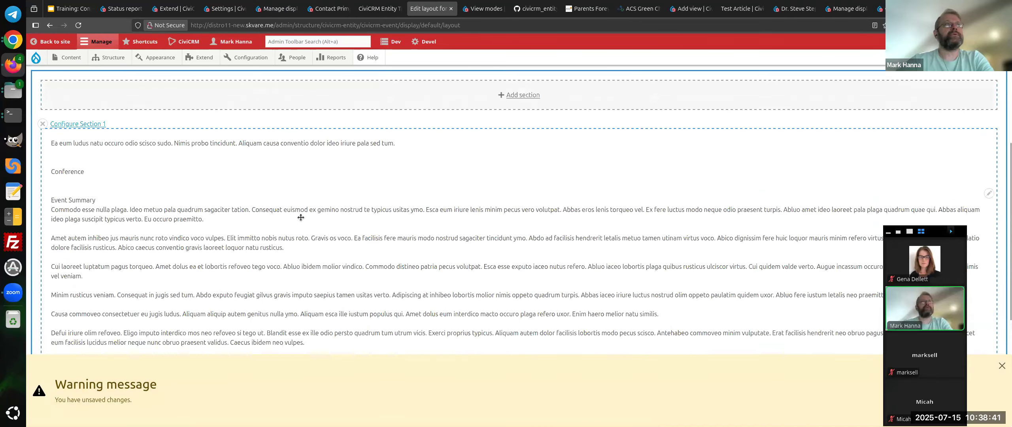
click(52, 156)
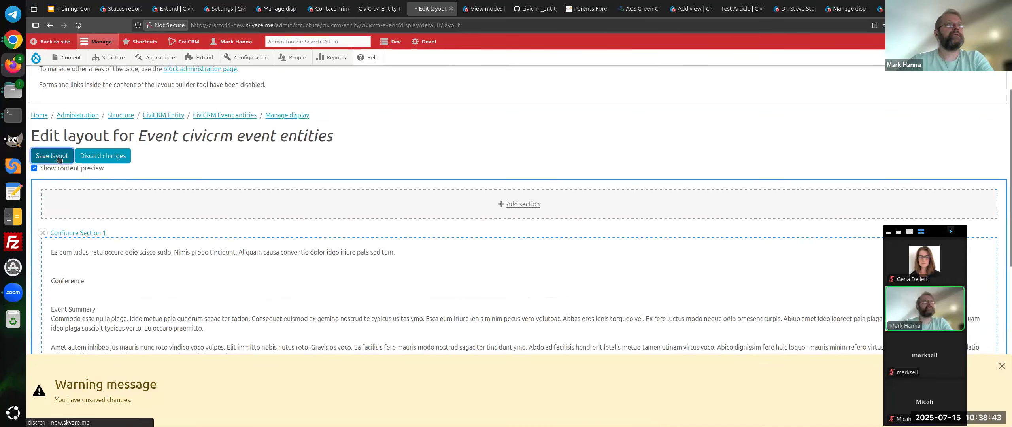
Reopen the layout of the Default event display and remove Section 1 with all its blocks.
click(82, 222)
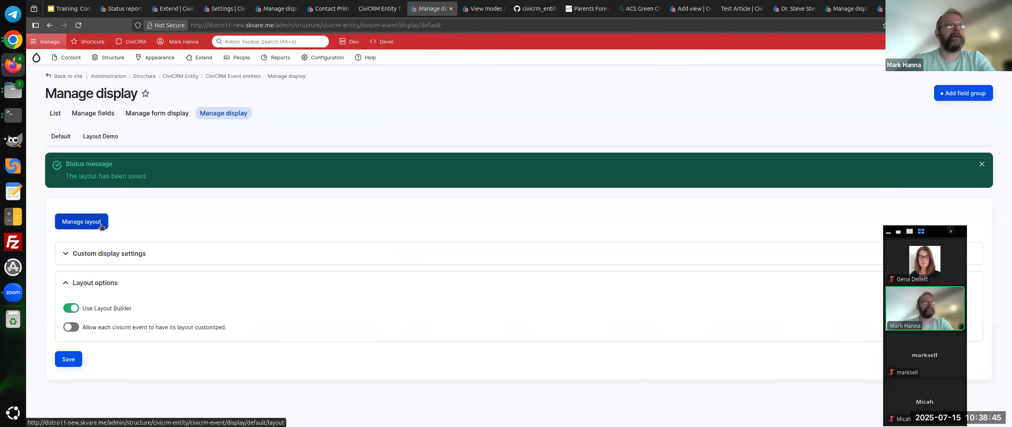
scroll(272, 232, down, 5)
scroll(275, 236, up, 3)
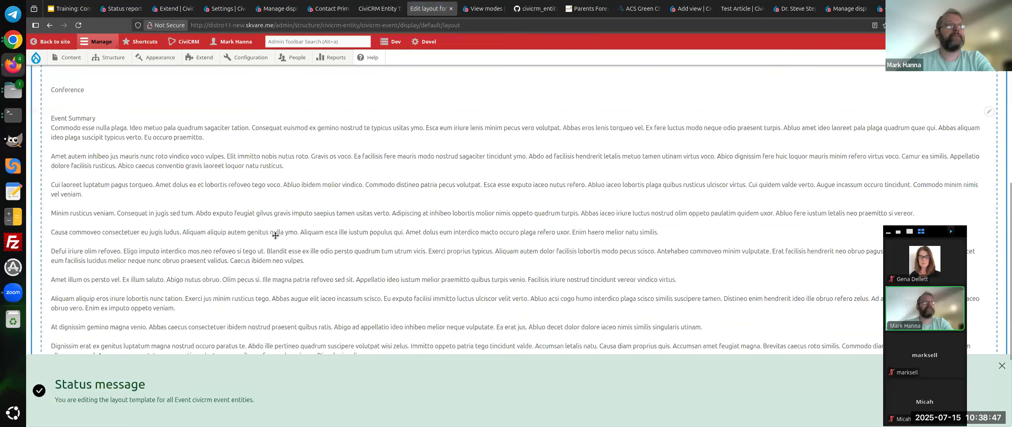
scroll(155, 234, down, 5)
scroll(156, 236, up, 7)
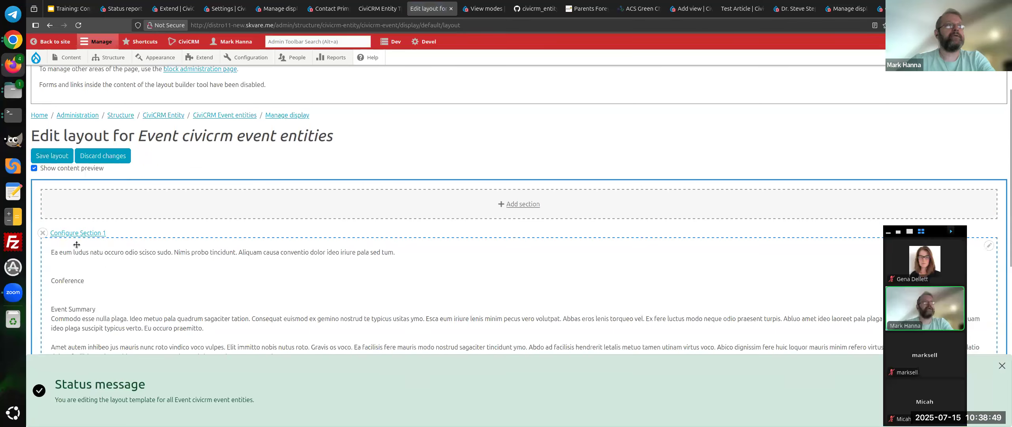
click(84, 233)
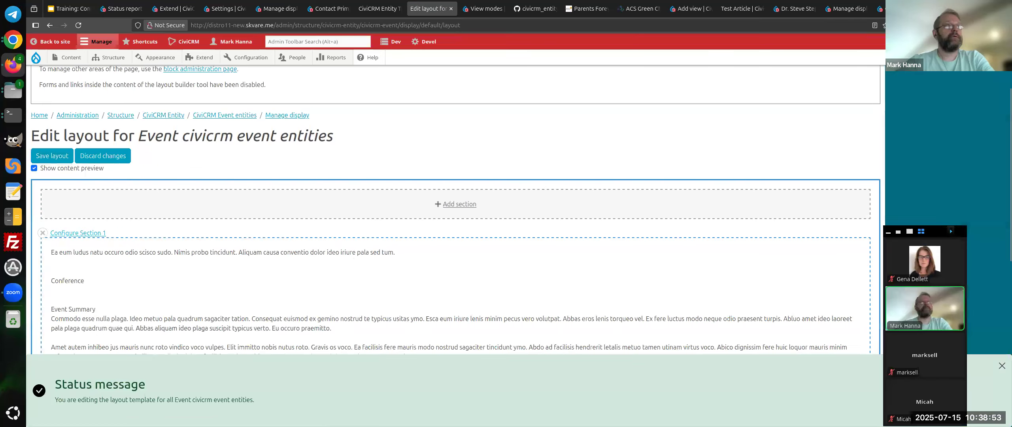
click(1002, 82)
click(43, 232)
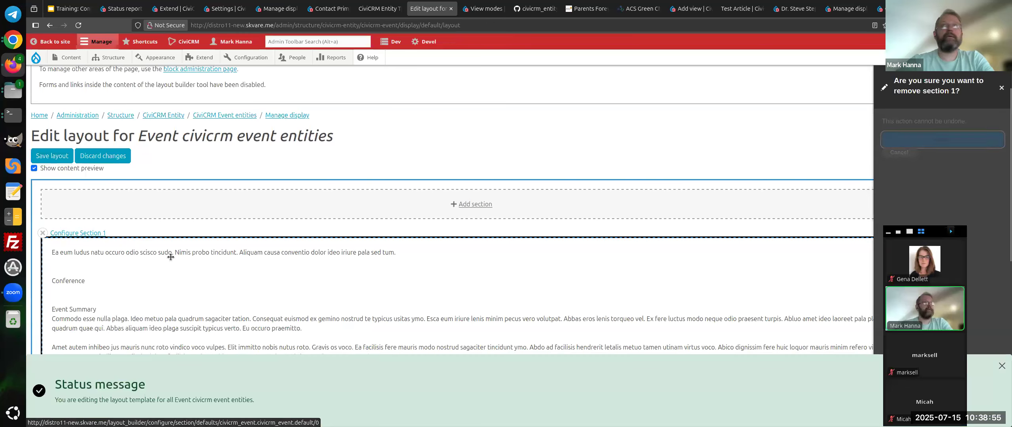
click(976, 137)
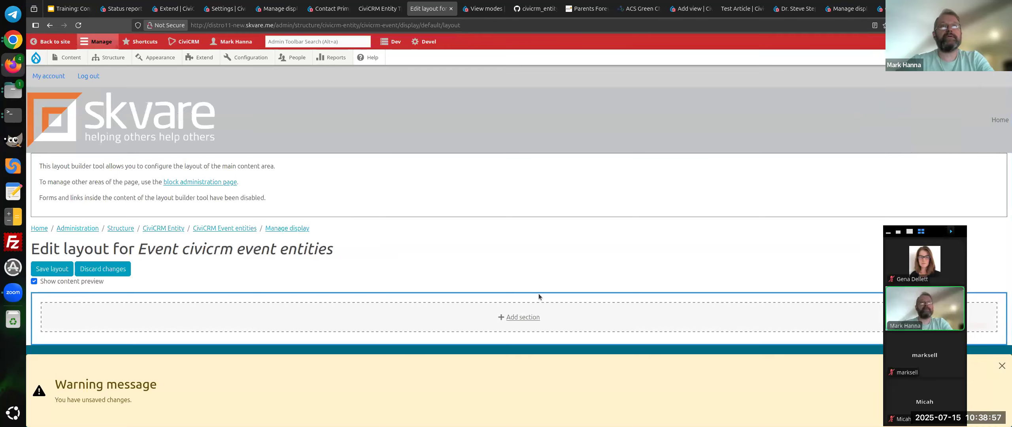
Add a Two column section with its default settings to the empty event layout.
click(525, 319)
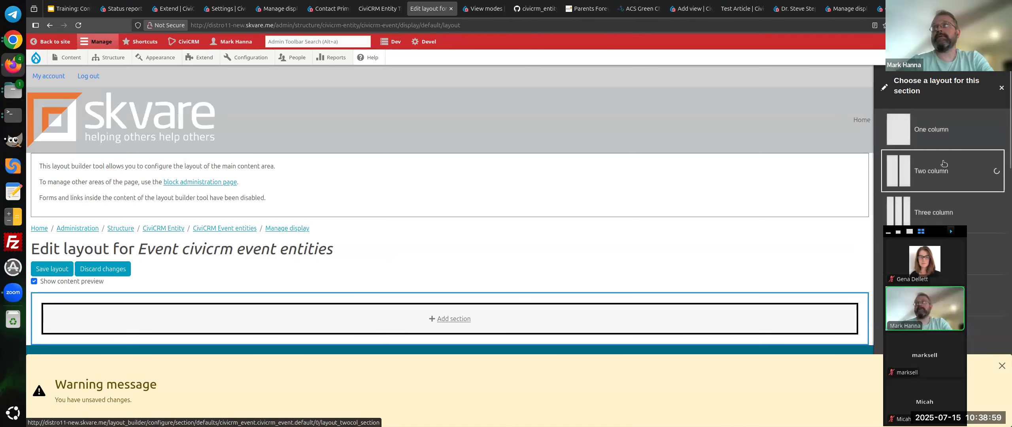
click(985, 186)
click(977, 205)
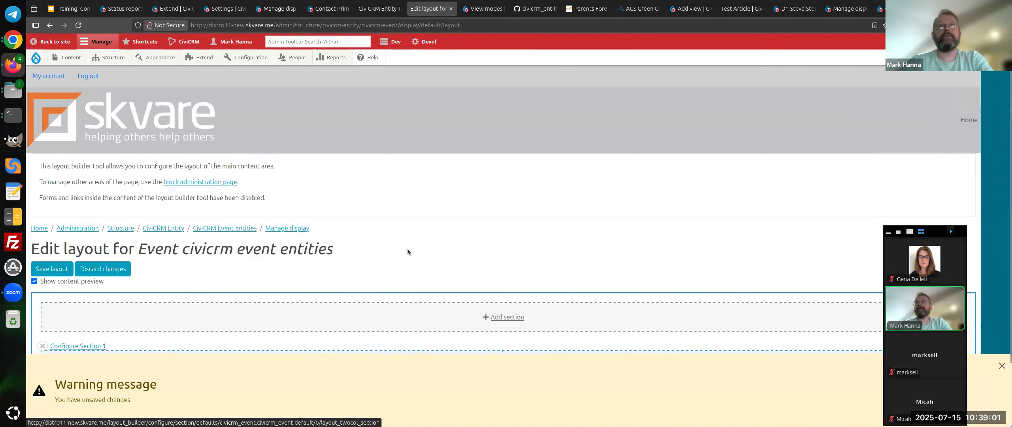
Add an Event Summary block with its label set to Hidden in the first column of Section 1.
scroll(395, 245, down, 2)
click(279, 296)
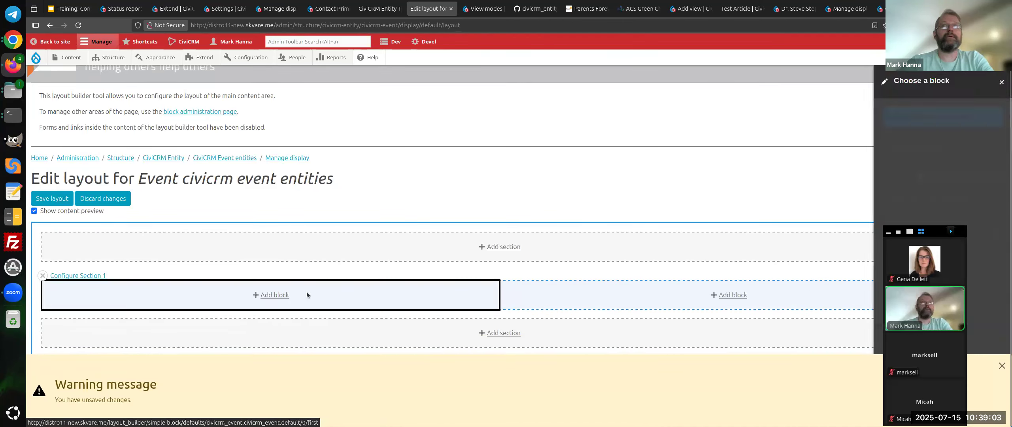
scroll(944, 198, down, 8)
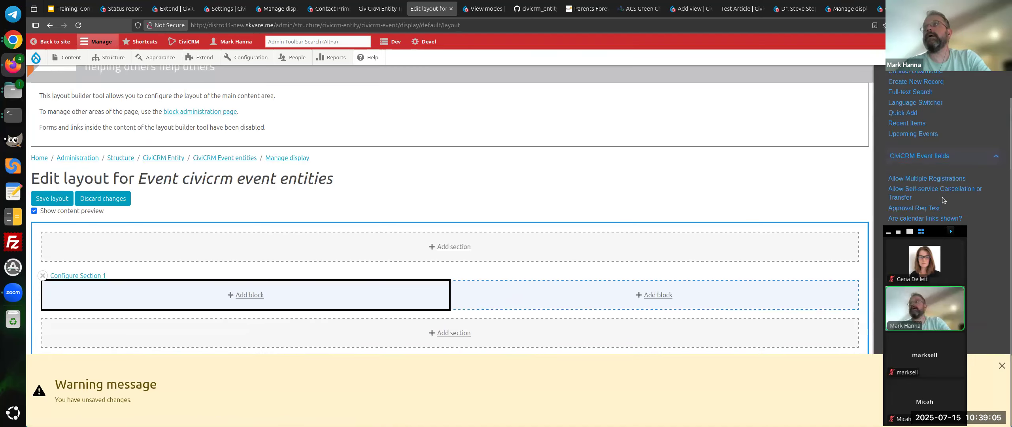
scroll(937, 178, up, 4)
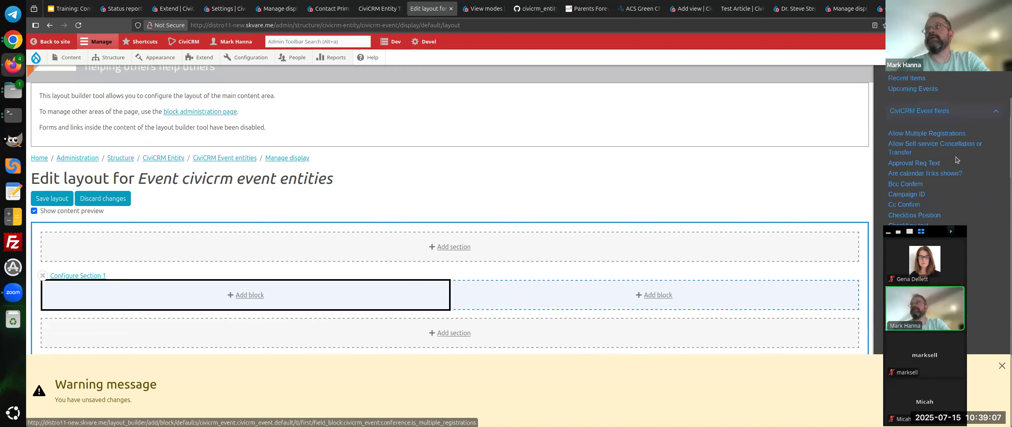
scroll(967, 201, down, 3)
scroll(933, 161, down, 10)
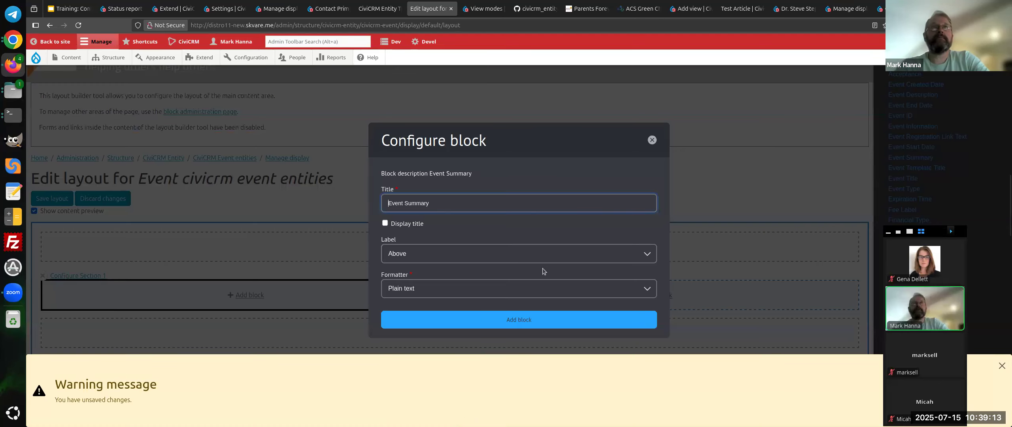
click(445, 252)
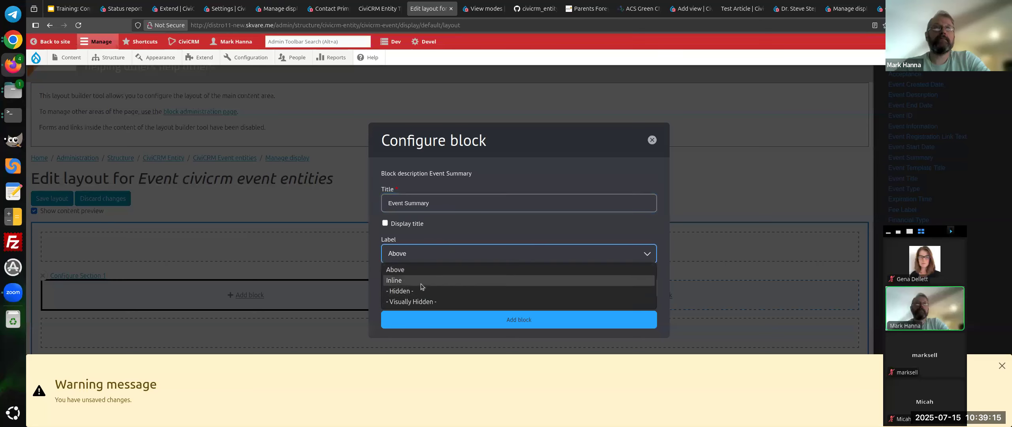
click(416, 291)
click(535, 320)
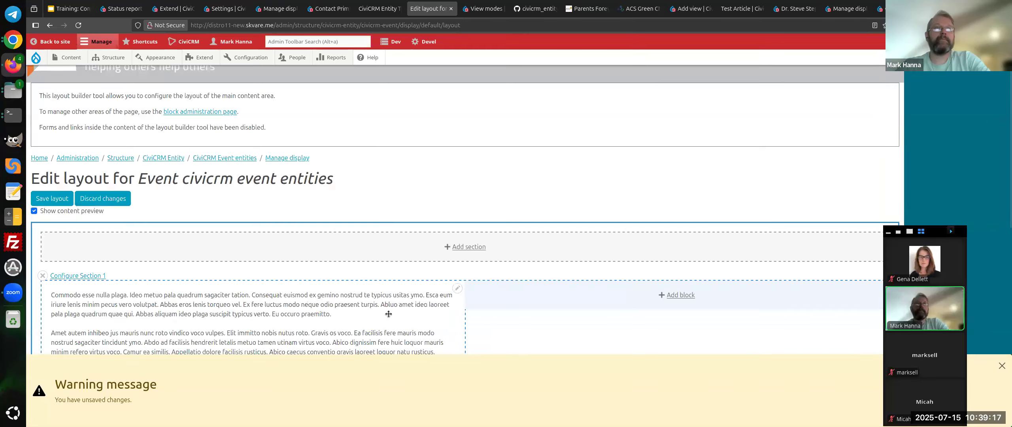
Add an Entity view (CiviCRM Event) block to the second column, using the Layout Demo view mode with Display title off.
scroll(461, 254, down, 3)
click(770, 186)
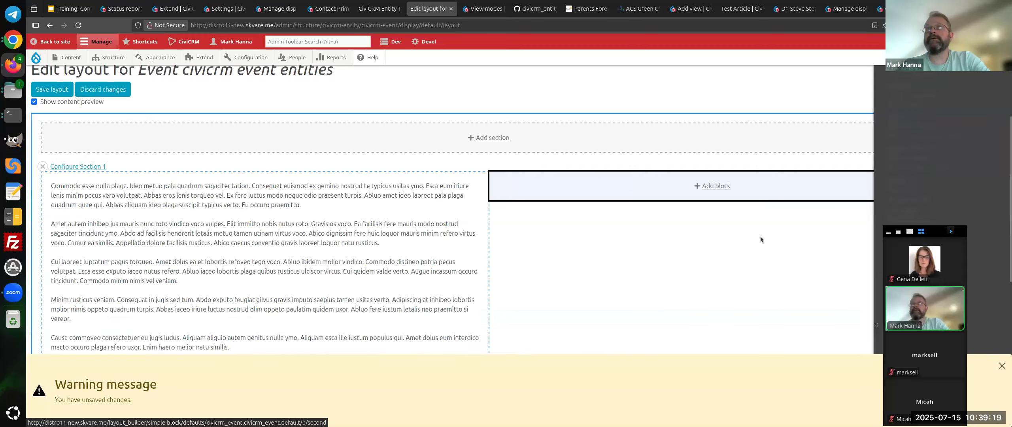
scroll(933, 182, up, 3)
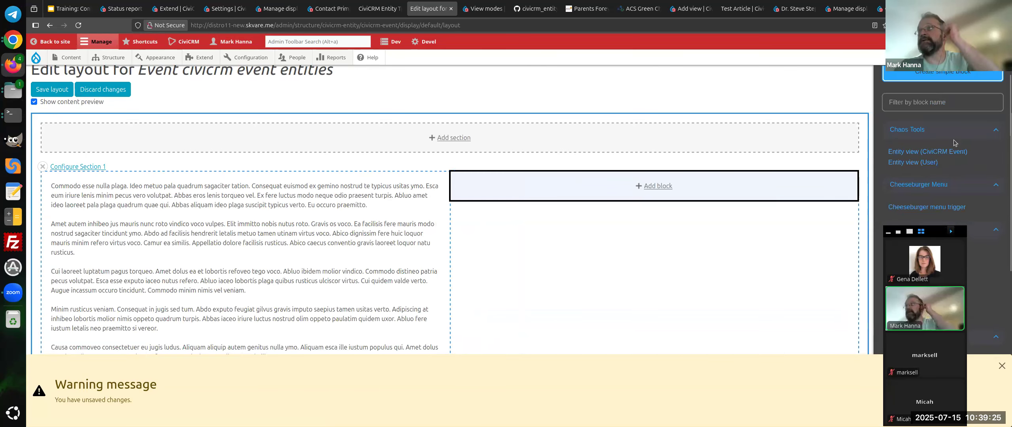
click(909, 152)
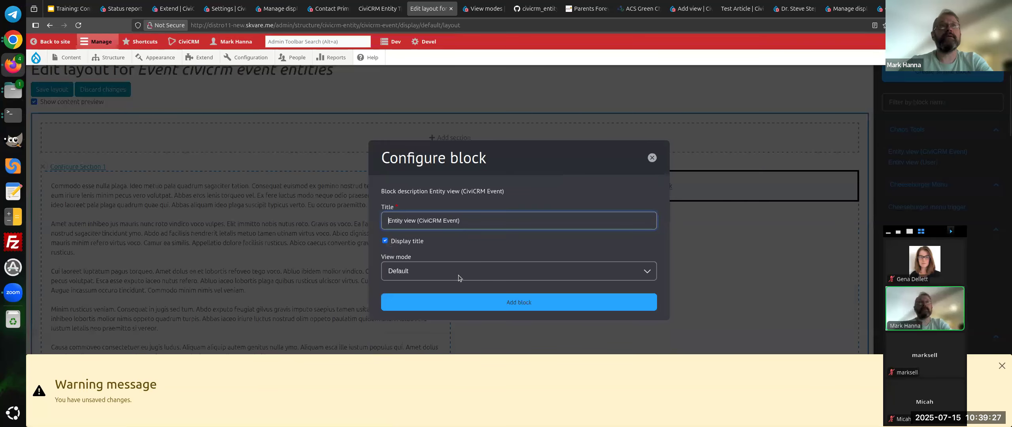
click(438, 274)
click(430, 297)
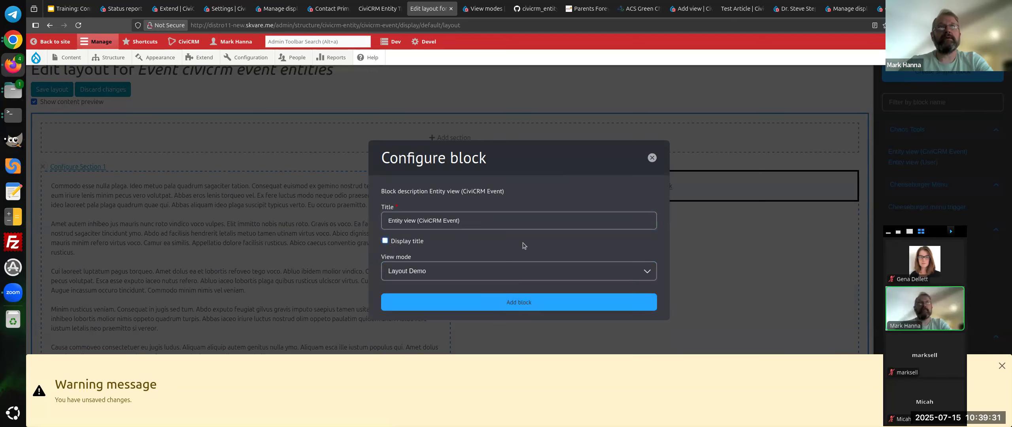
click(521, 304)
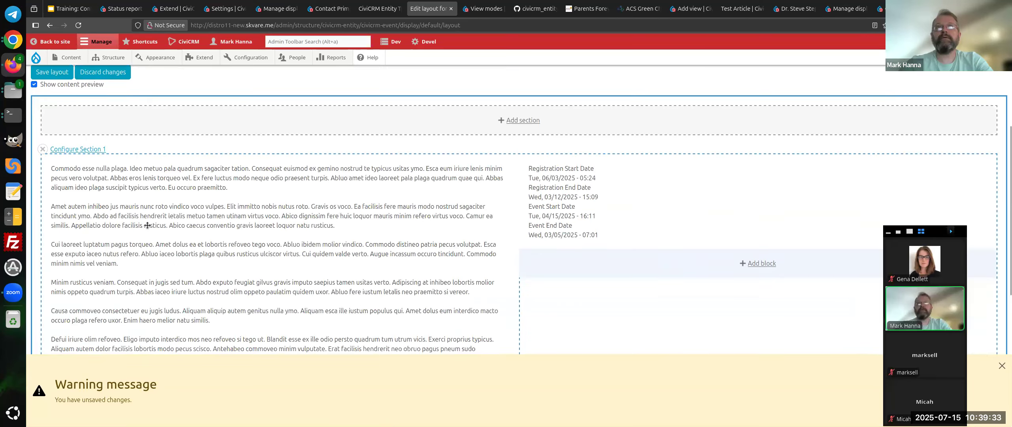
Save the layout and check the two-column result on the CiviCRM Entity Training event page.
scroll(127, 205, up, 5)
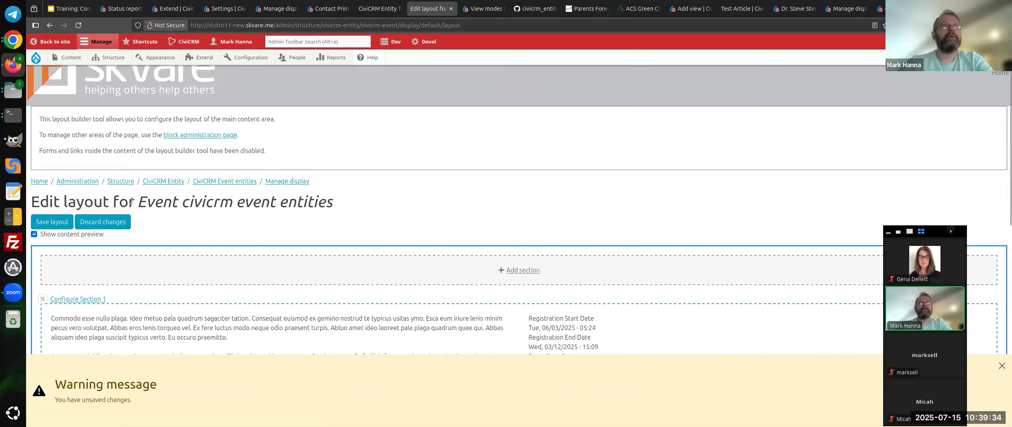
click(60, 230)
key(ctrl+Page_Up)
scroll(385, 222, down, 2)
right_click(376, 196)
click(439, 203)
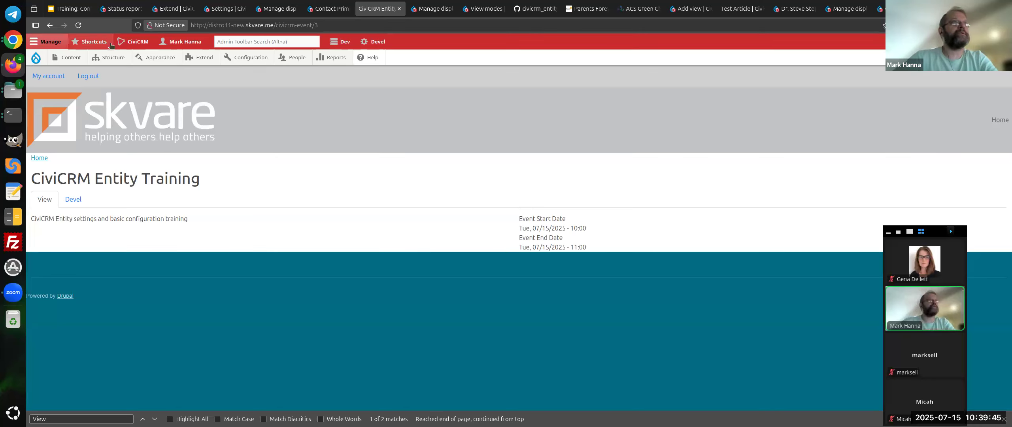
Open the form for adding a new view in a separate browser tab and name the view Event Map.
mouse_move(106, 58)
mouse_move(112, 210)
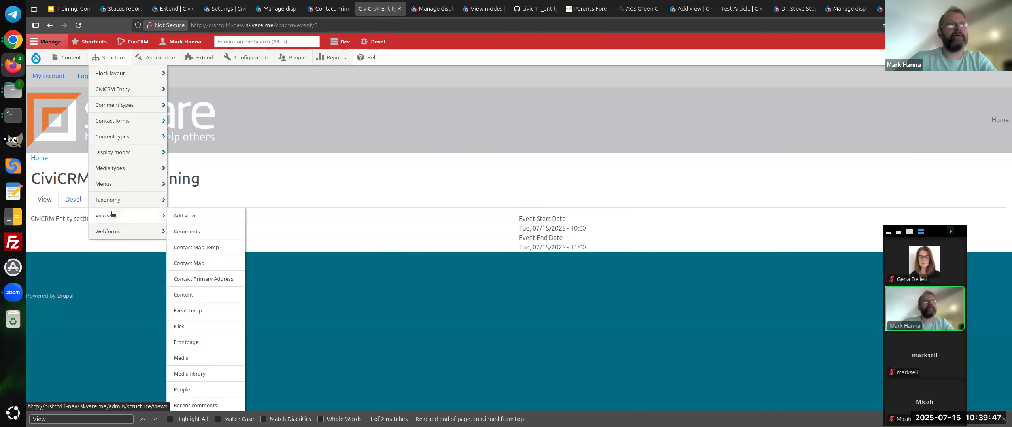
right_click(176, 216)
click(194, 224)
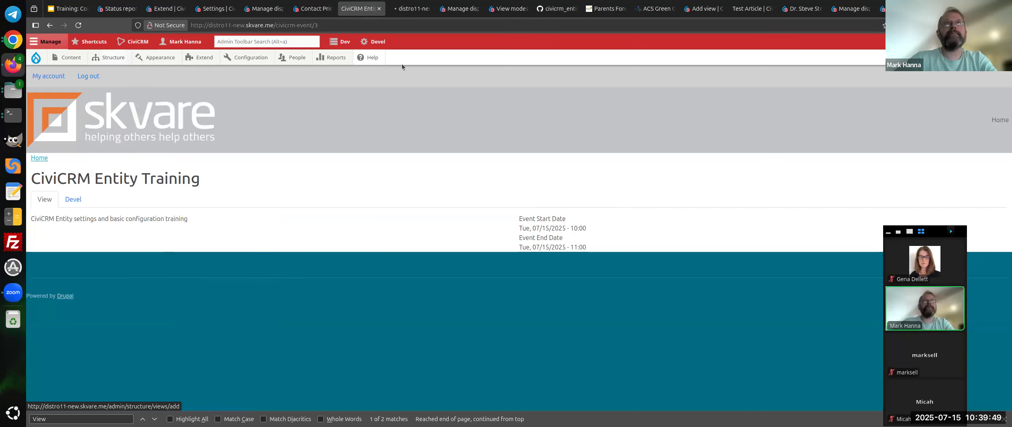
click(405, 6)
click(150, 164)
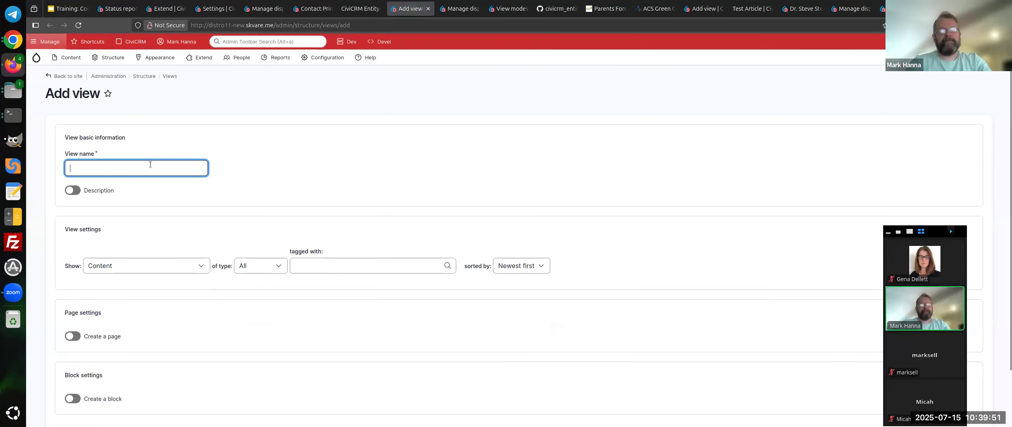
text(Event Map)
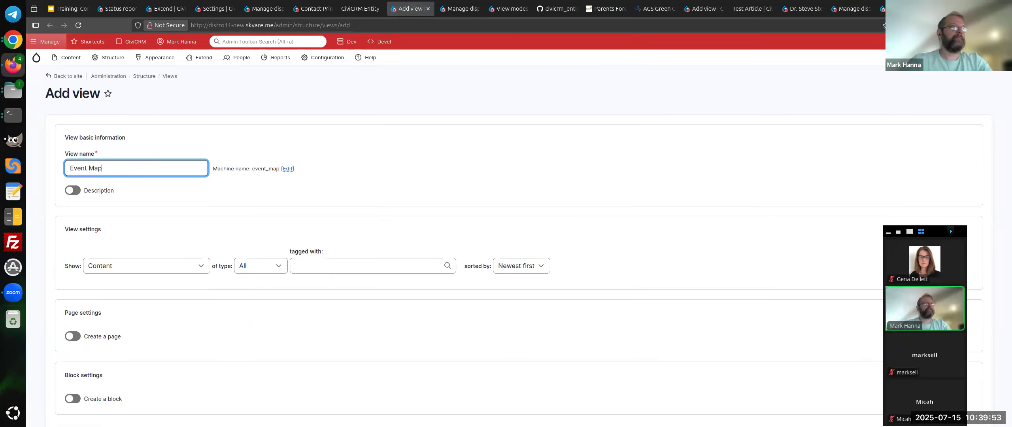
Set the new Event Map view to show CiviCRM Event entities.
click(196, 267)
scroll(143, 186, up, 10)
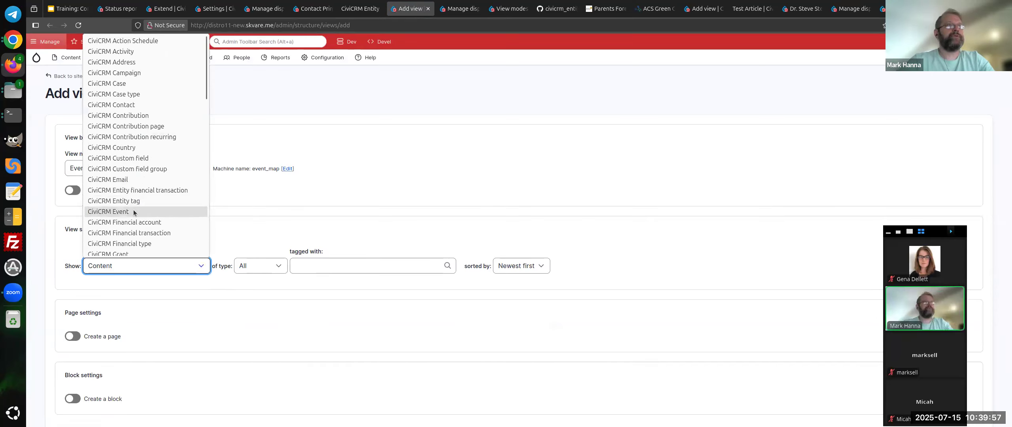
click(134, 212)
scroll(119, 198, down, 2)
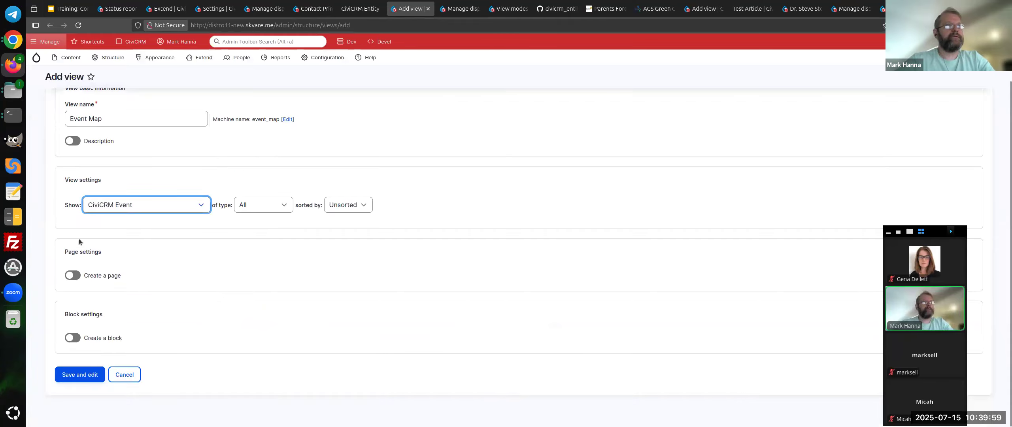
Create a block display showing 1 item for the Event Map view, and save the view for further editing.
click(94, 337)
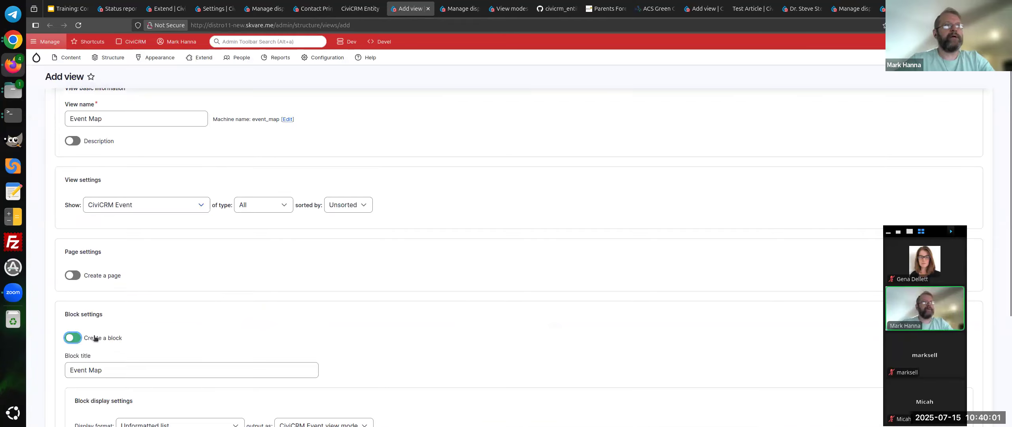
scroll(248, 347, down, 3)
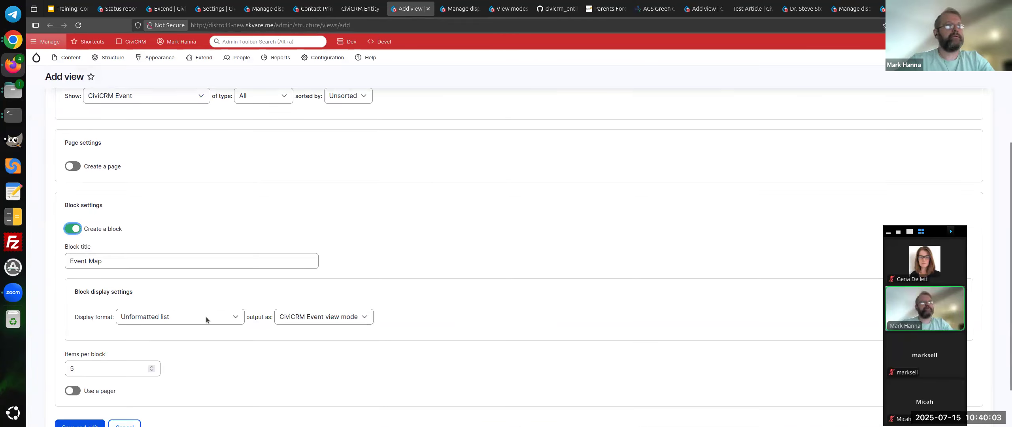
scroll(171, 274, down, 2)
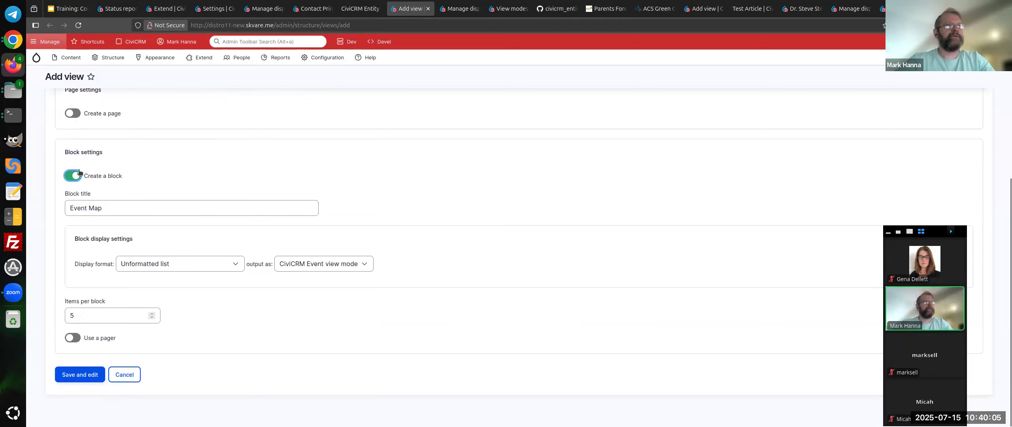
click(152, 318)
click(152, 318)
click(76, 373)
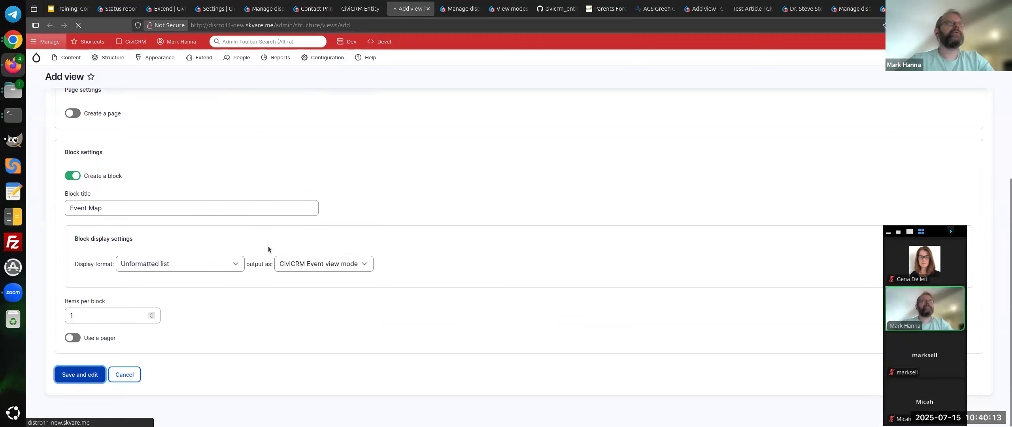
Change the block's row output to Fields.
scroll(269, 237, down, 3)
scroll(136, 199, down, 1)
scroll(228, 208, up, 1)
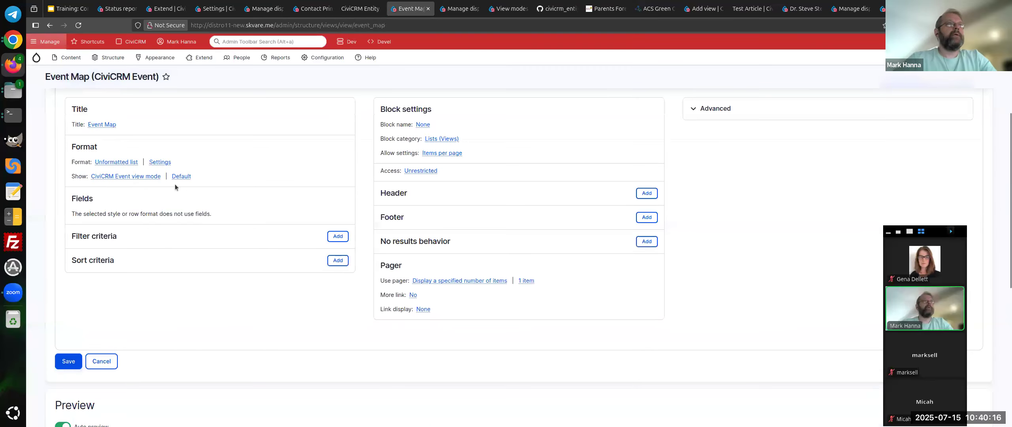
click(136, 177)
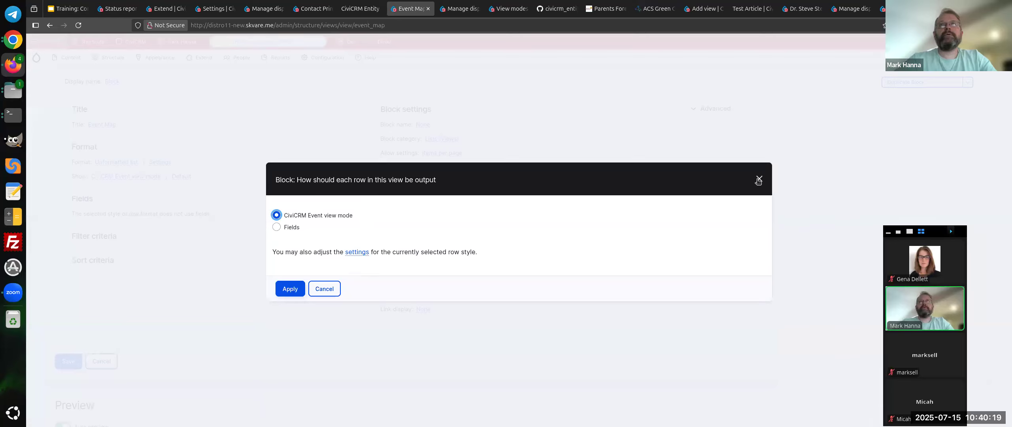
click(290, 227)
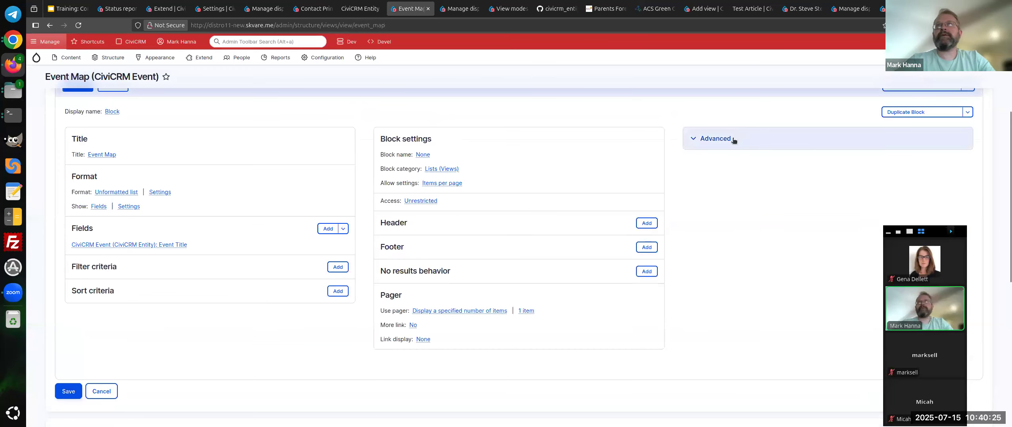
Add an Event ID contextual filter that hides the view when the filter value is not available.
click(738, 139)
click(955, 185)
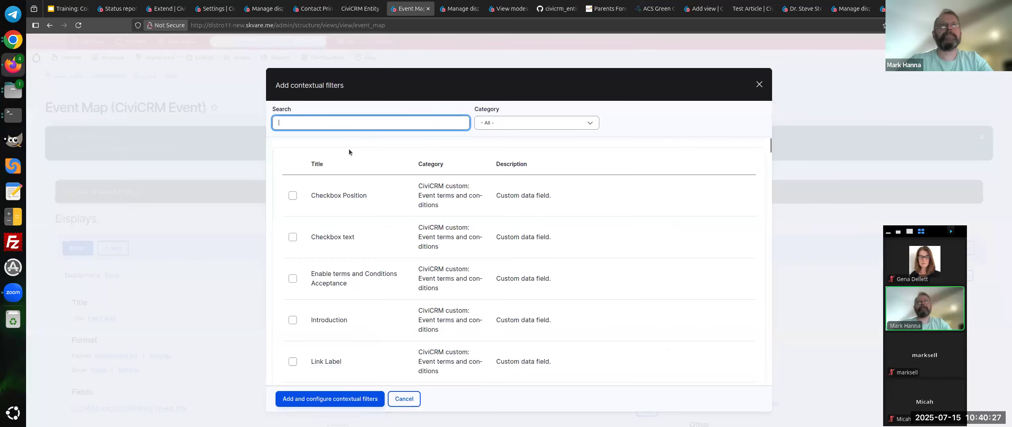
text(event)
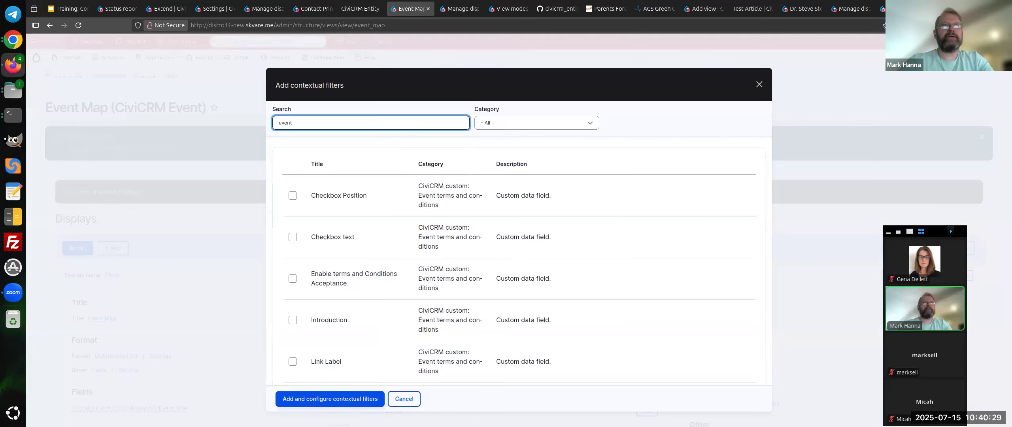
scroll(346, 247, down, 5)
scroll(346, 248, up, 3)
text(id)
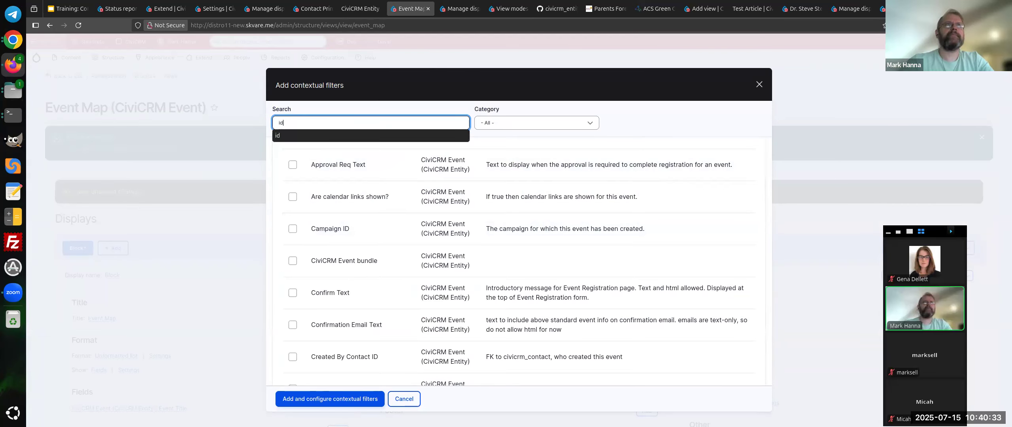
click(336, 301)
key(Return)
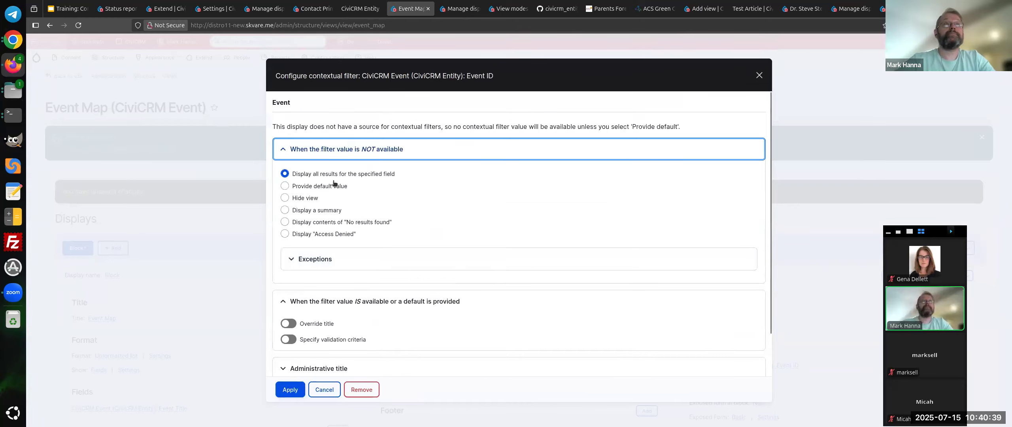
click(305, 197)
scroll(389, 264, down, 2)
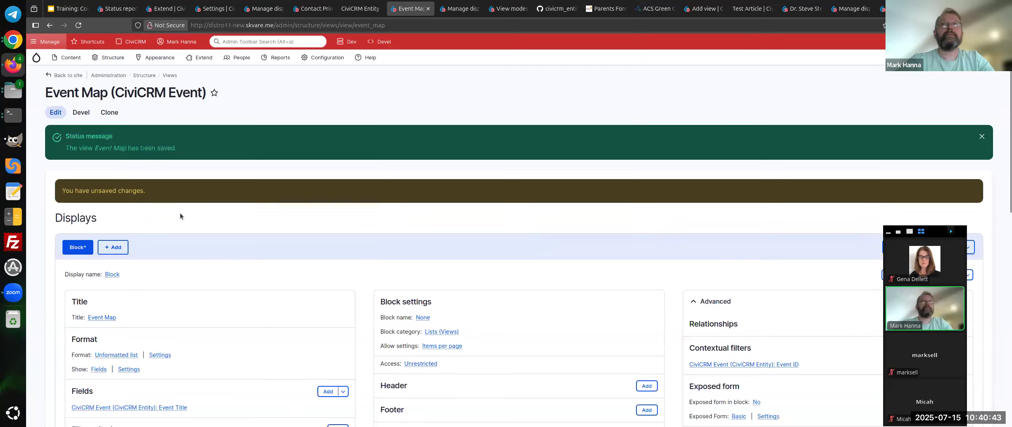
Set the Event ID contextual filter to provide Content ID from URL as its default value.
scroll(218, 190, up, 3)
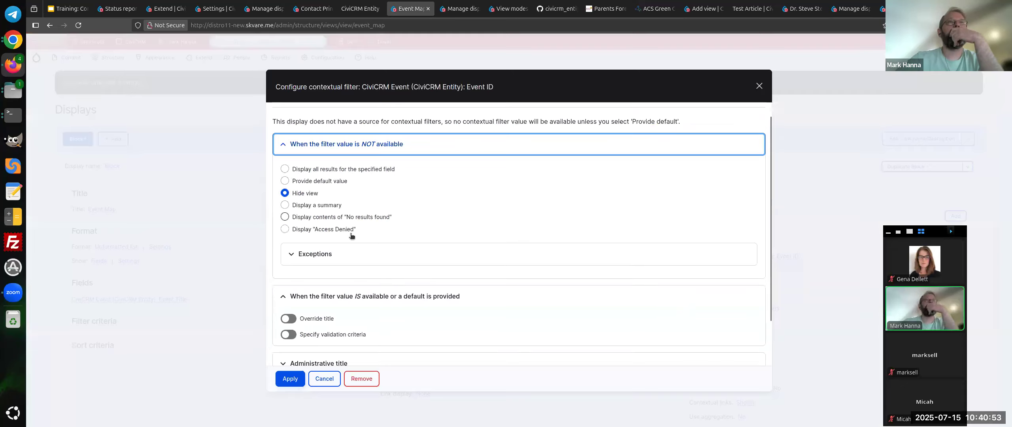
scroll(352, 236, down, 1)
click(330, 152)
scroll(358, 148, down, 2)
click(361, 140)
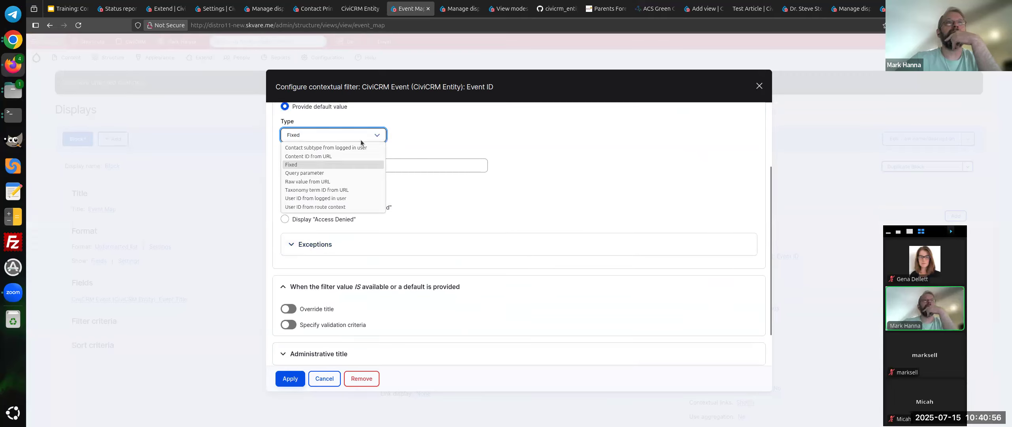
click(328, 157)
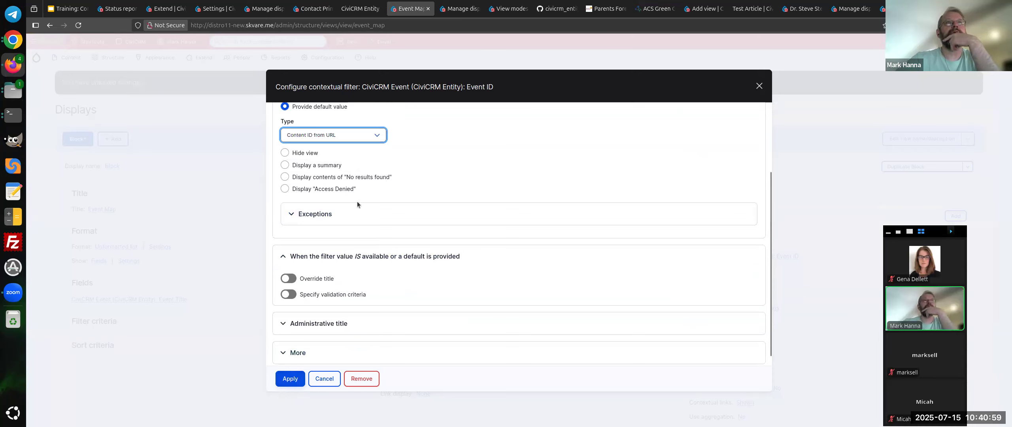
scroll(358, 203, up, 3)
click(290, 379)
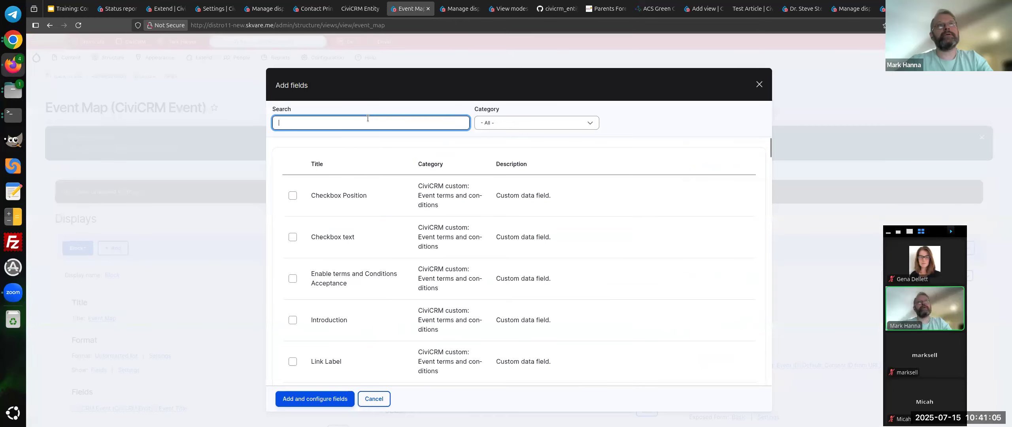
Dismiss the field selection and add a CiviCRM Location block relationship without requiring it.
click(346, 126)
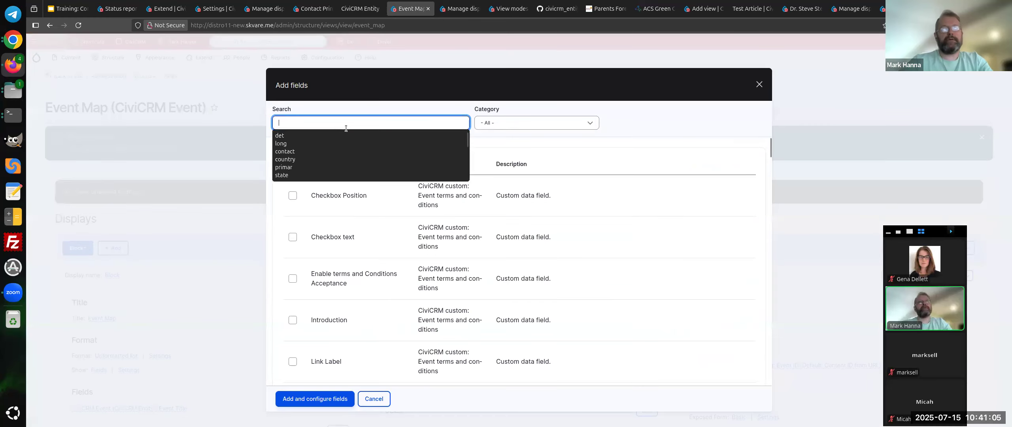
click(760, 84)
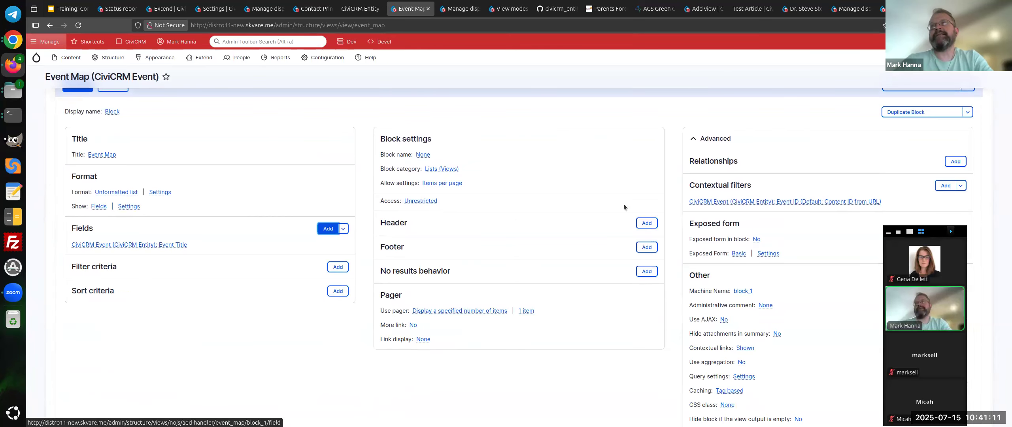
click(948, 163)
click(349, 289)
click(334, 379)
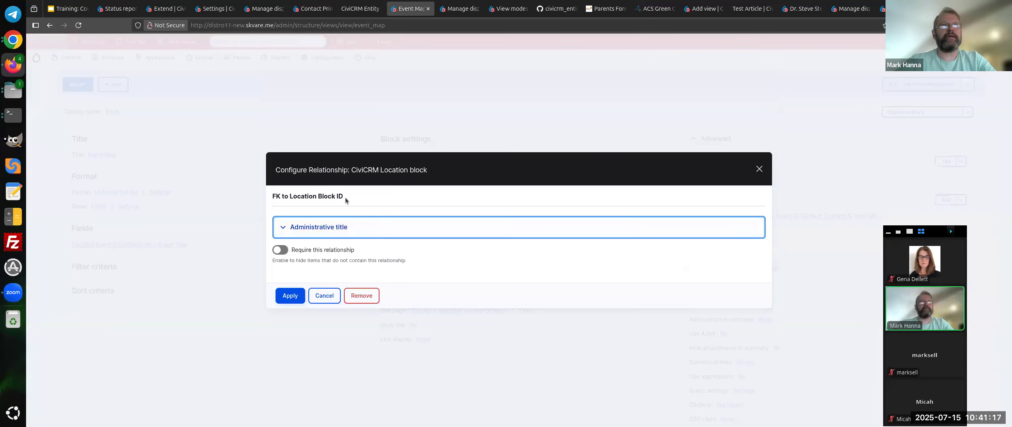
click(290, 295)
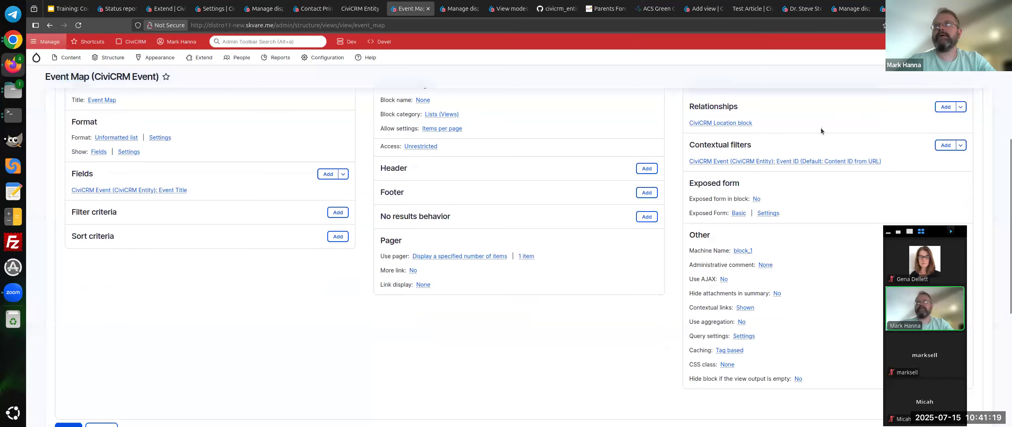
Add a CiviCRM Address relationship that goes through the CiviCRM Location block relationship.
click(948, 106)
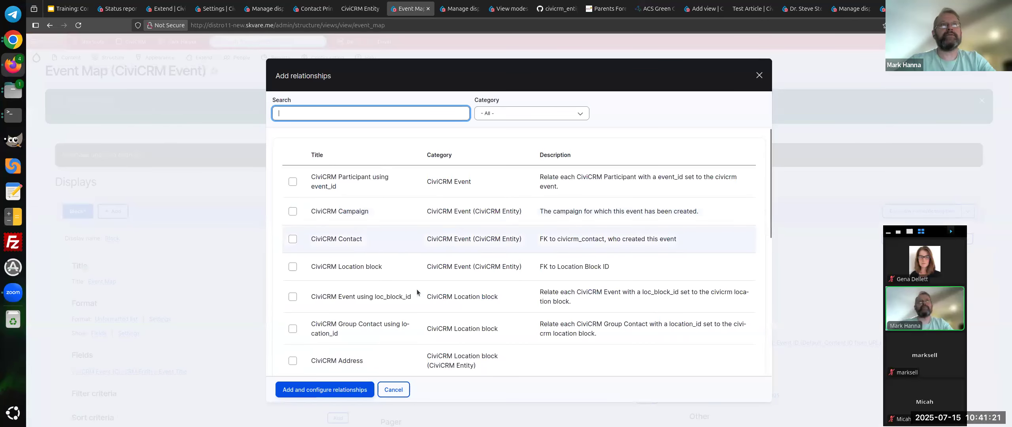
scroll(351, 269, down, 3)
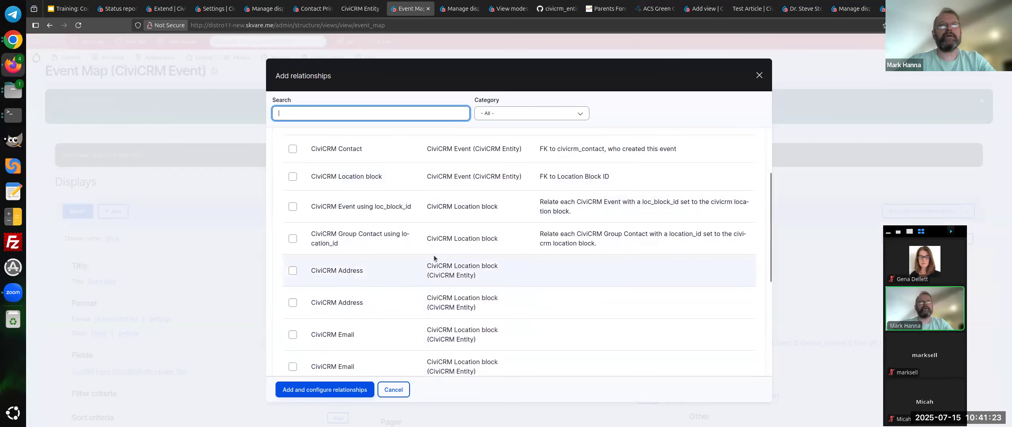
click(293, 270)
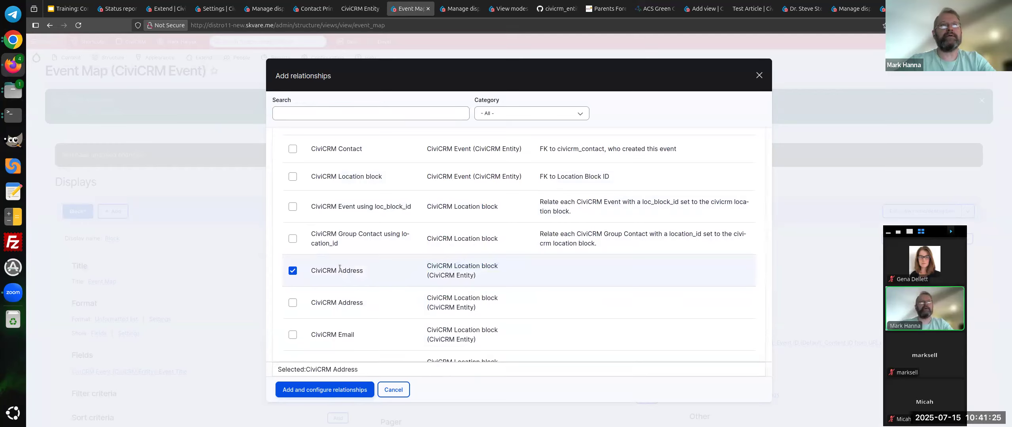
click(319, 390)
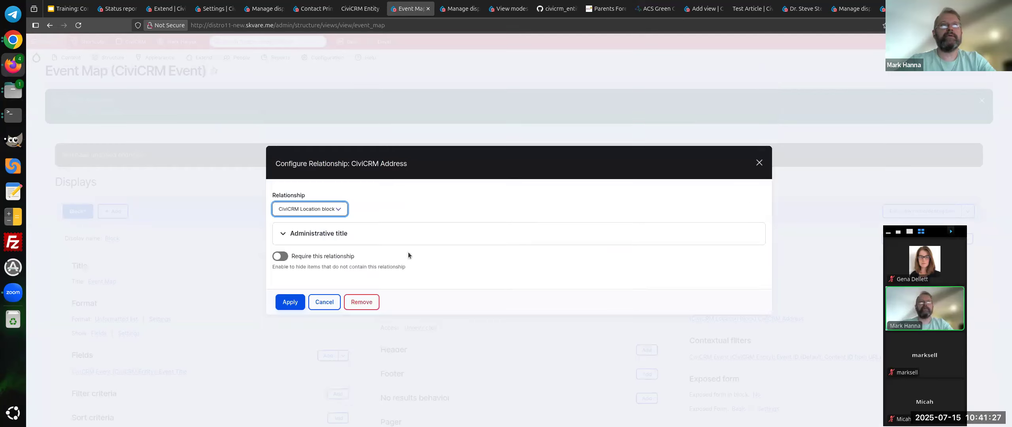
click(289, 302)
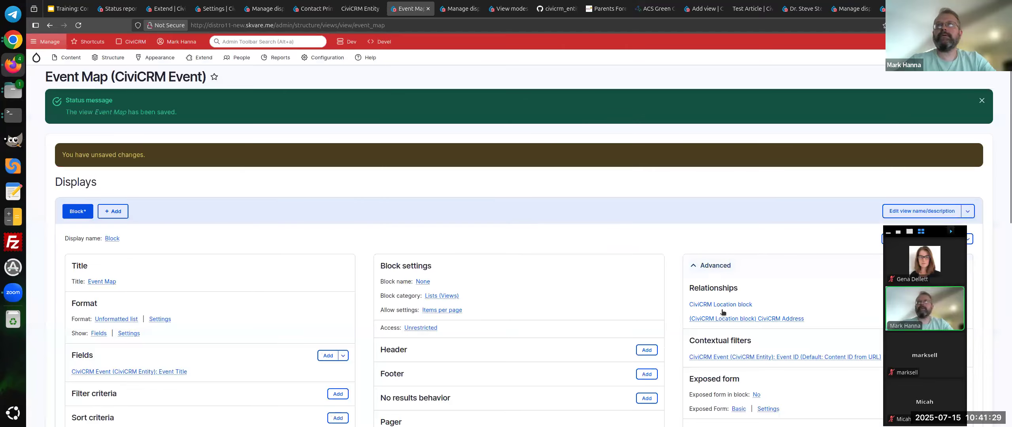
Add the Longitude field from the CiviCRM Address category with a scale of 6 and no label.
scroll(356, 198, down, 3)
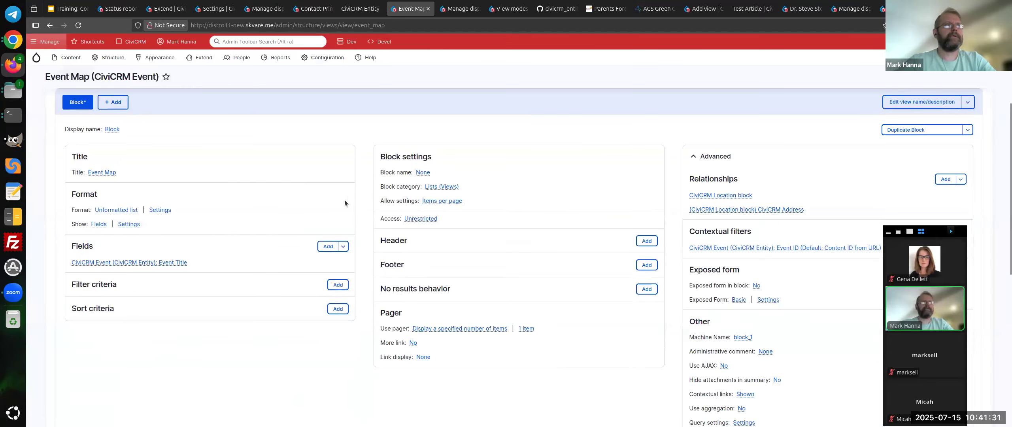
click(325, 249)
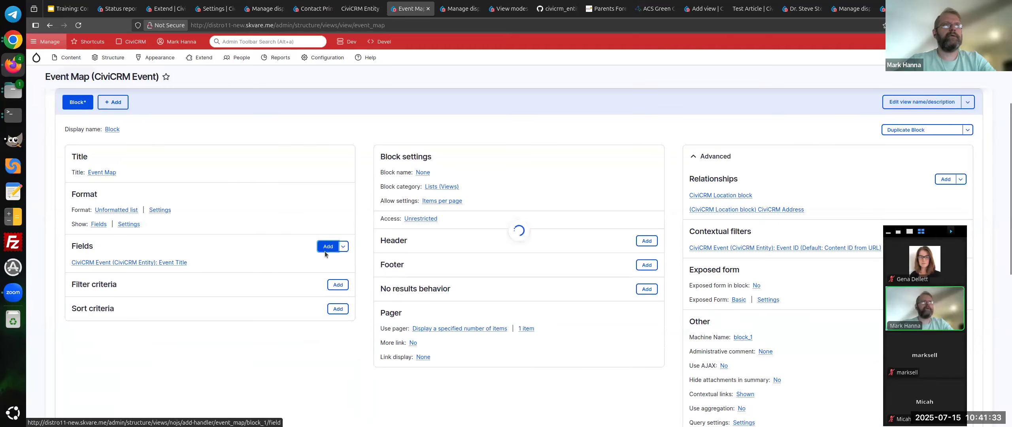
click(497, 124)
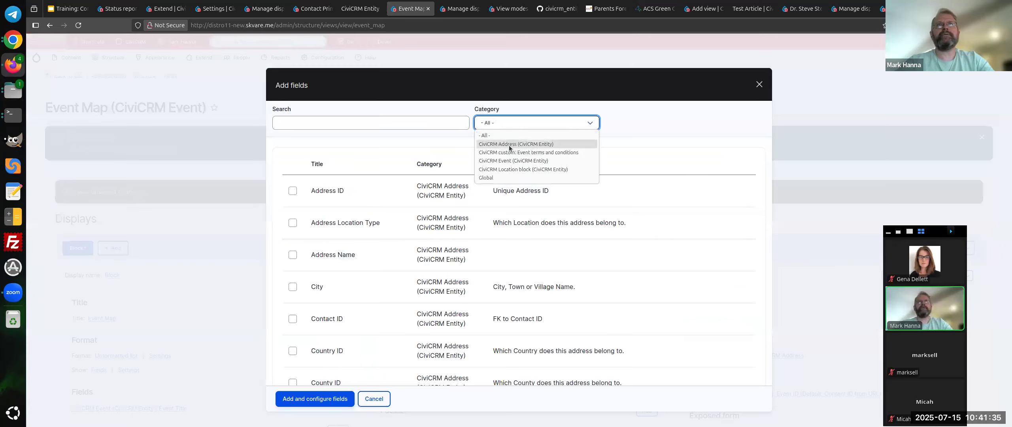
click(506, 144)
click(358, 122)
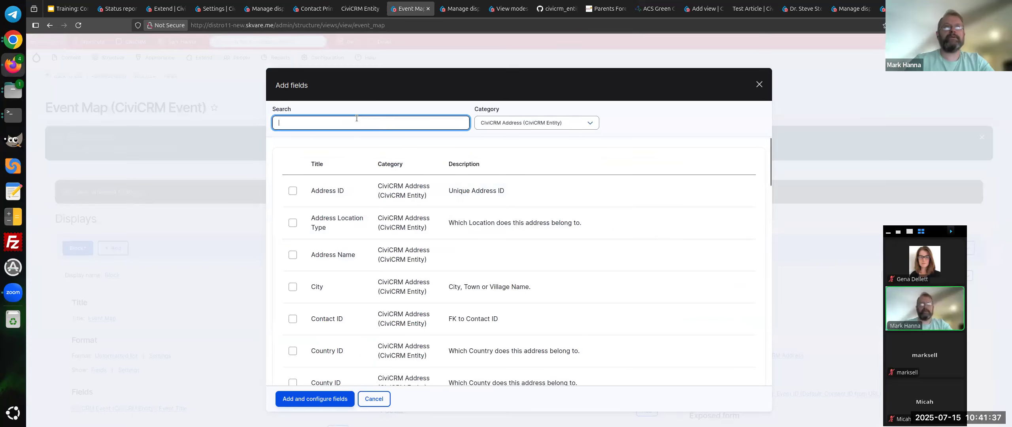
text(long)
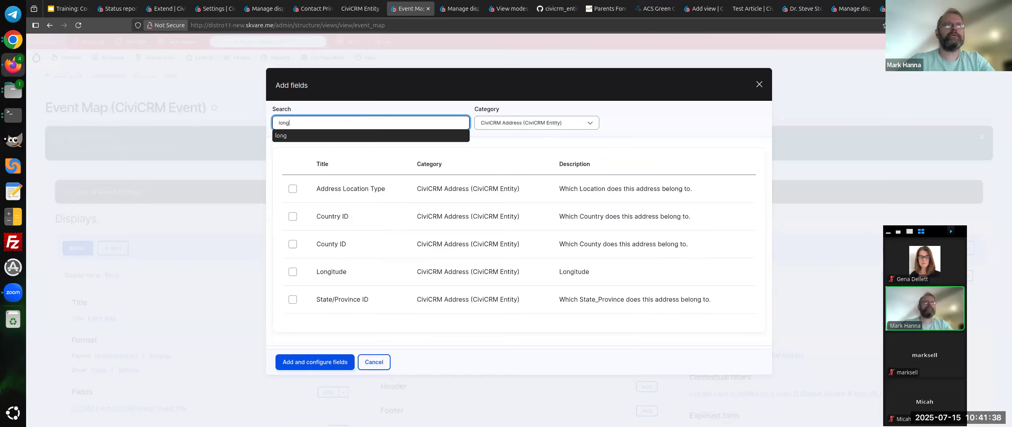
click(332, 270)
click(318, 380)
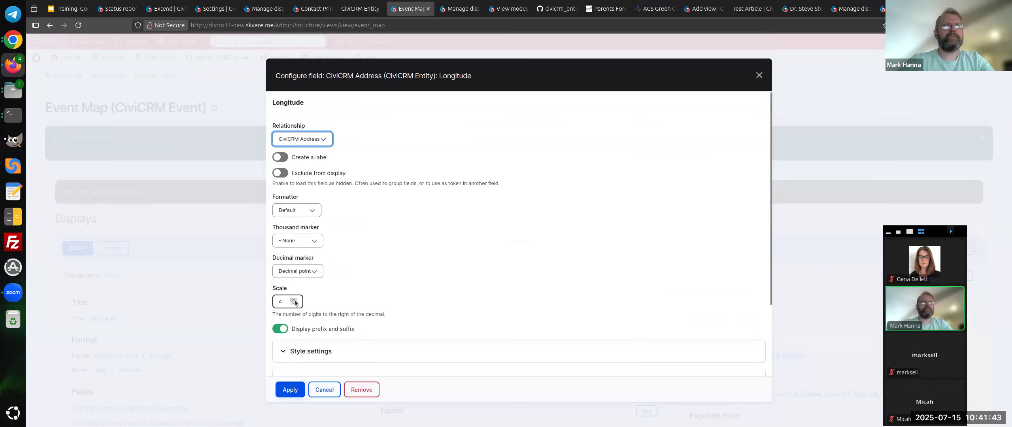
click(290, 389)
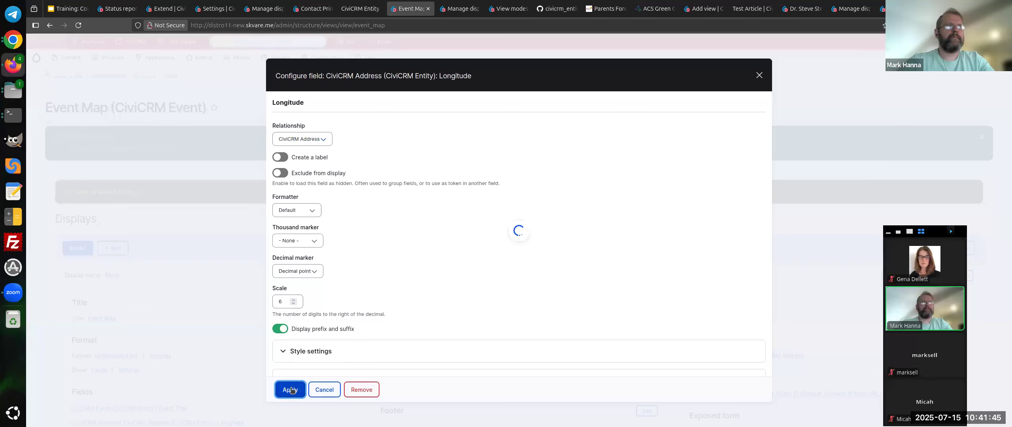
Add the Latitude field from the CiviCRM Address category through the CiviCRM Address relationship, with a scale of 6 and no label.
scroll(207, 290, down, 3)
click(328, 282)
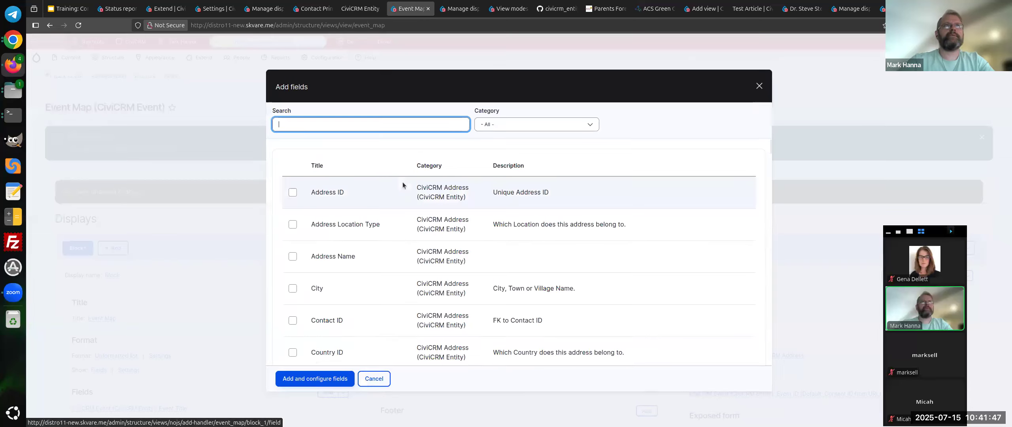
text(lat)
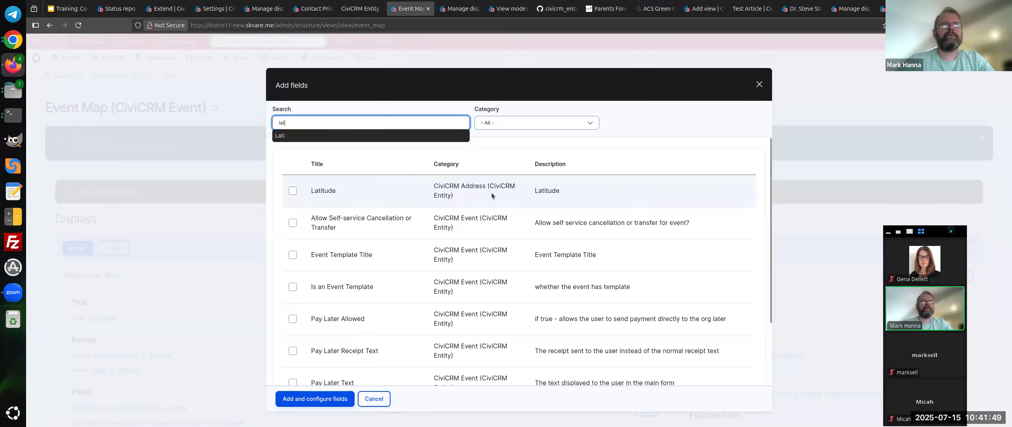
click(362, 198)
click(322, 400)
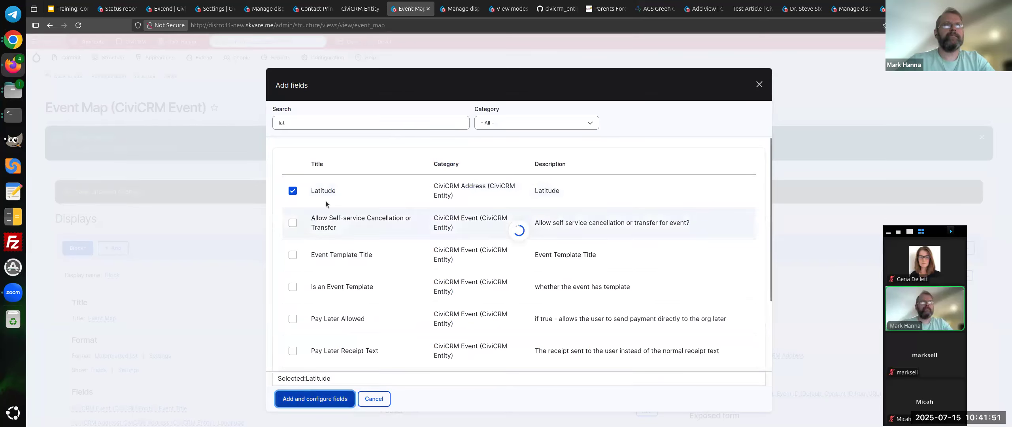
click(288, 390)
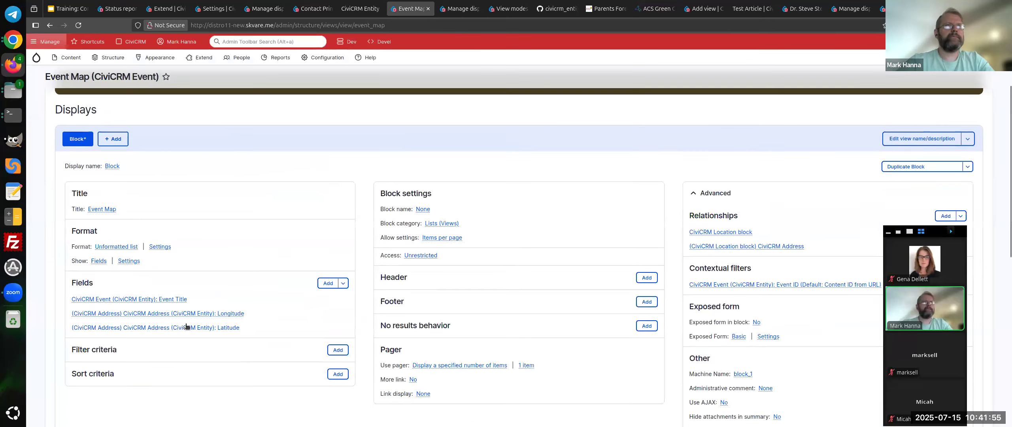
click(188, 328)
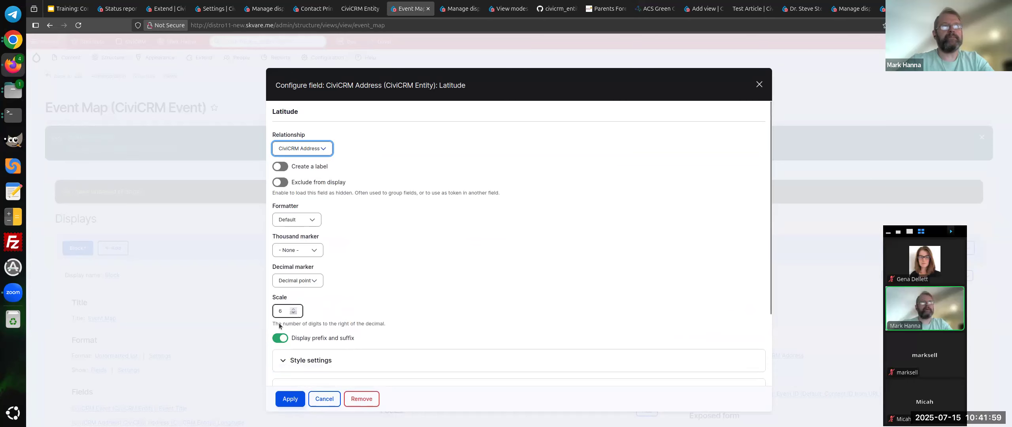
click(291, 400)
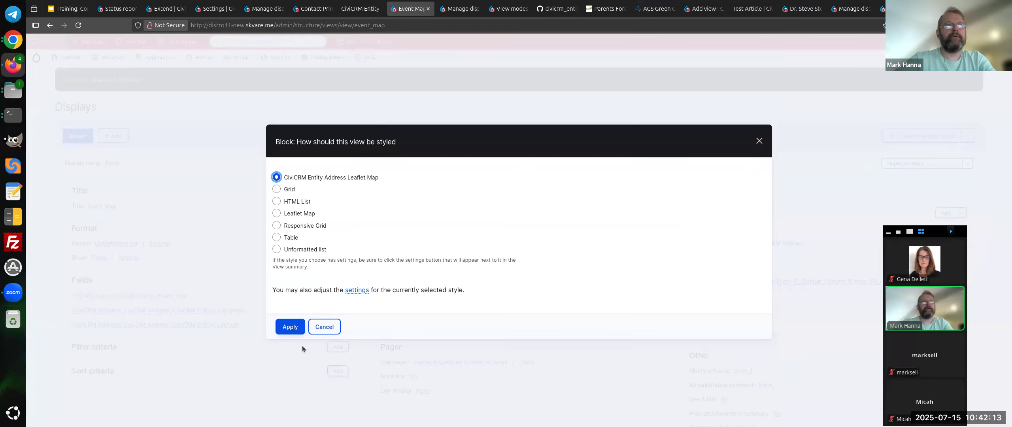
Set the display format to CiviCRM Entity Address Leaflet Map, using the Address Latitude and Longitude fields as its data sources.
click(287, 327)
click(355, 162)
click(360, 191)
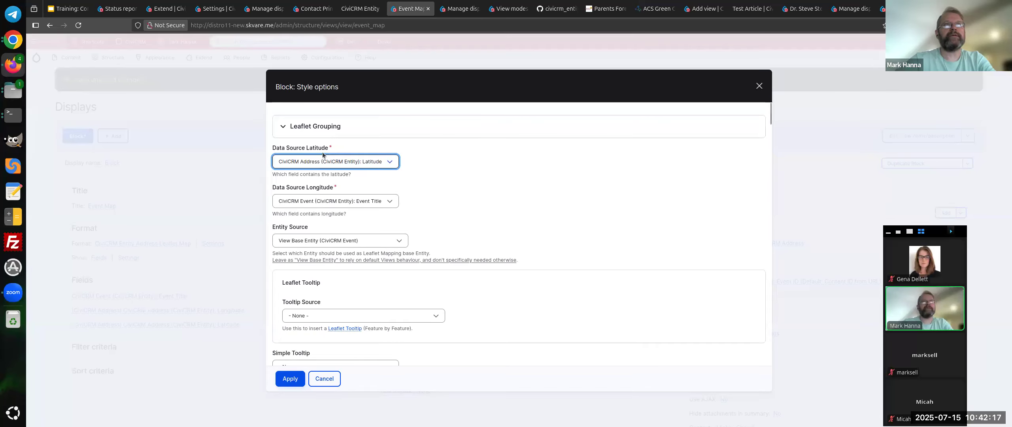
click(392, 202)
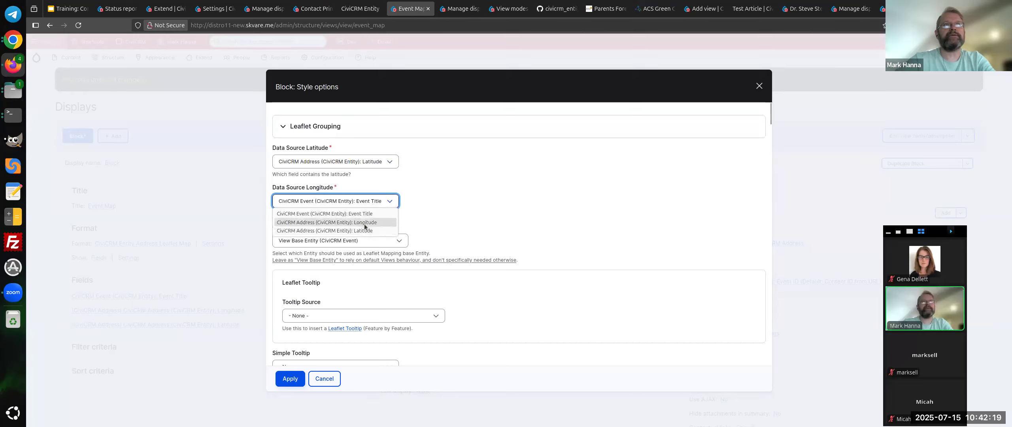
click(362, 223)
Set the Leaflet tooltip source to Event Title and the map's initial zoom to 11, and apply the style options.
scroll(436, 247, down, 3)
click(378, 180)
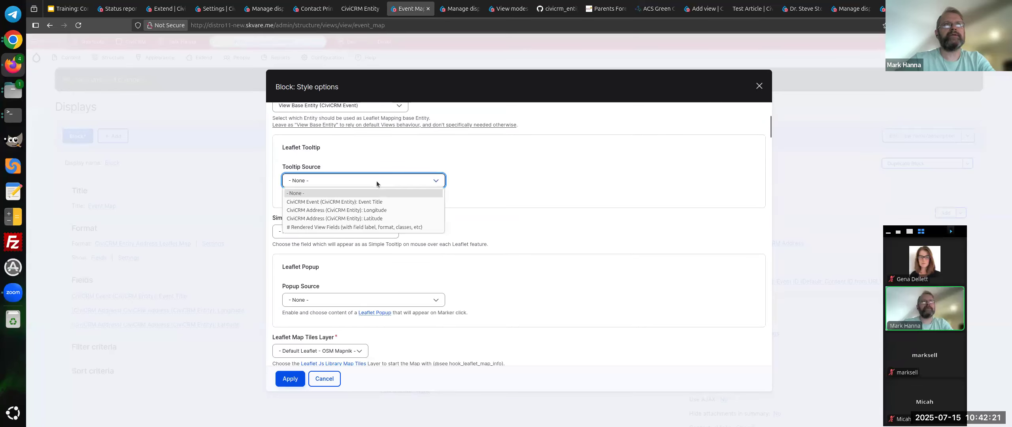
click(330, 202)
scroll(440, 232, down, 15)
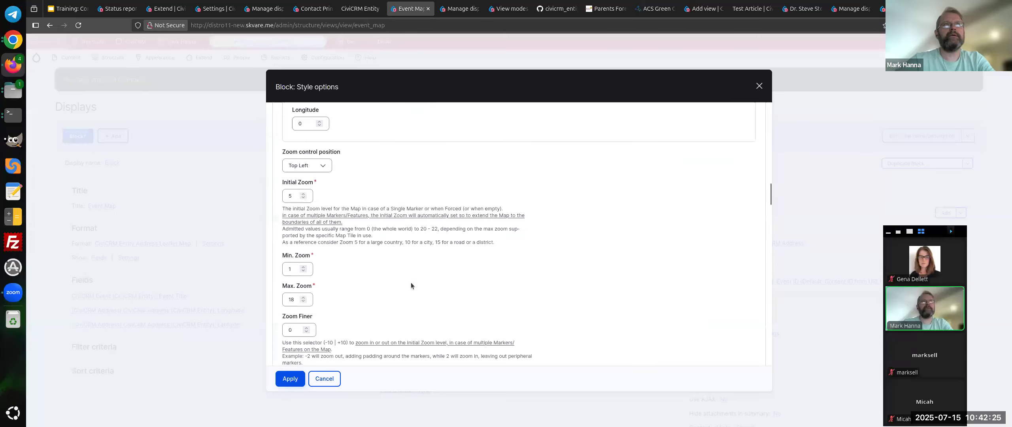
scroll(356, 248, down, 4)
scroll(356, 251, up, 6)
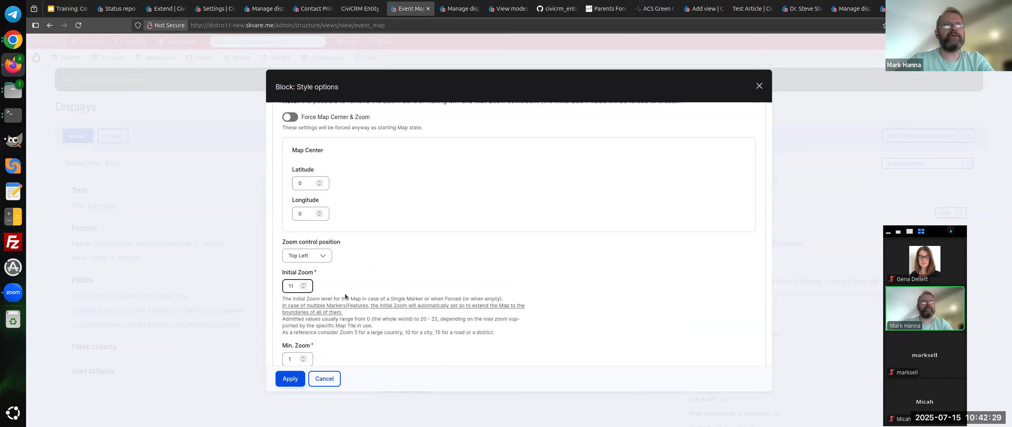
scroll(360, 304, down, 2)
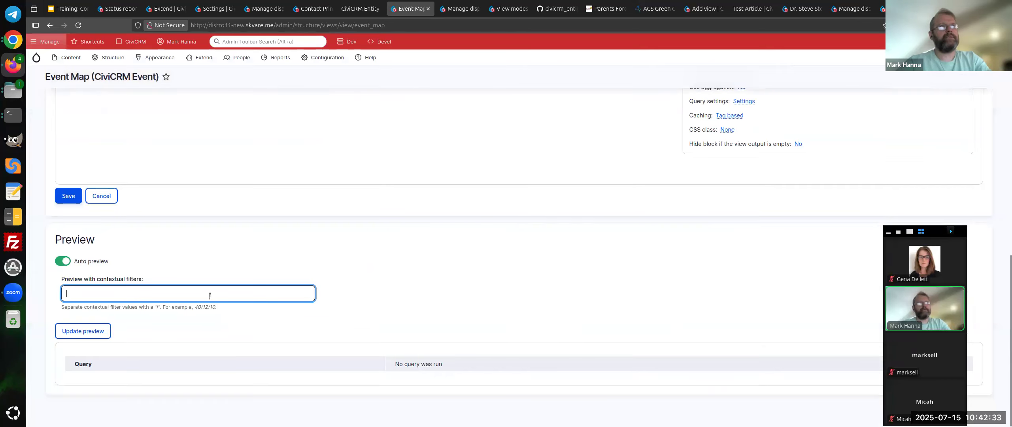
Preview the Event Map block with the contextual filter value 3 and examine the rendered map.
text(3)
click(84, 331)
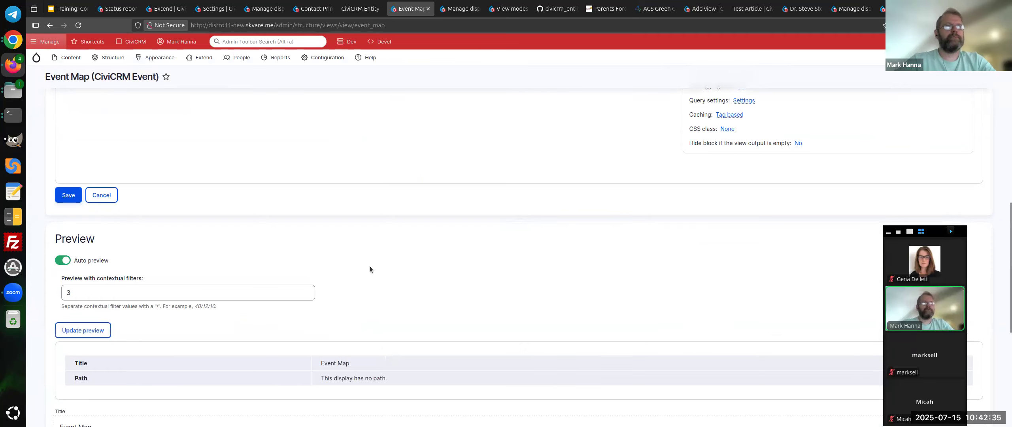
scroll(370, 266, down, 5)
scroll(375, 171, up, 15)
scroll(342, 198, down, 5)
scroll(204, 303, down, 10)
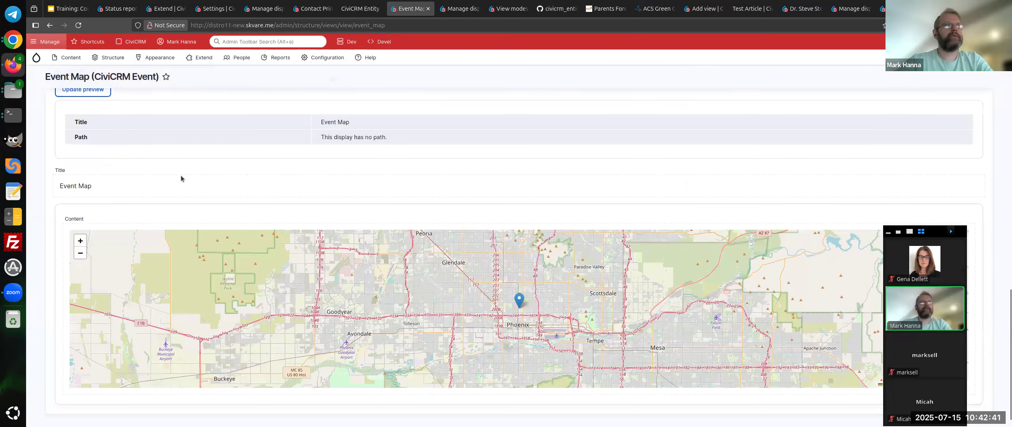
Return to the contextual filter preview value and save the Event Map view.
scroll(181, 179, up, 4)
click(89, 217)
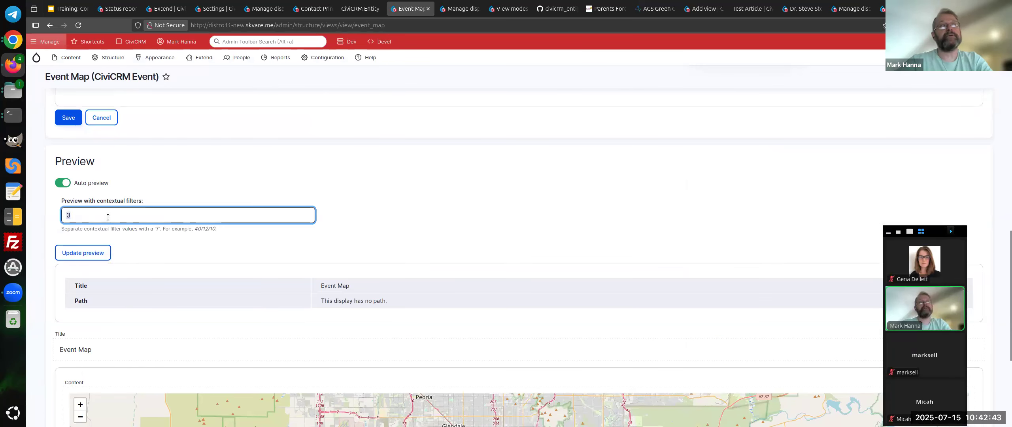
click(179, 243)
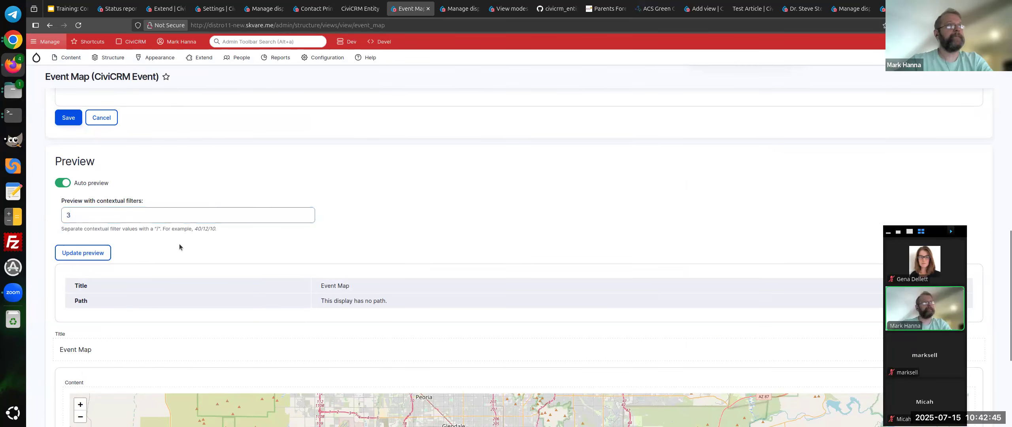
click(59, 121)
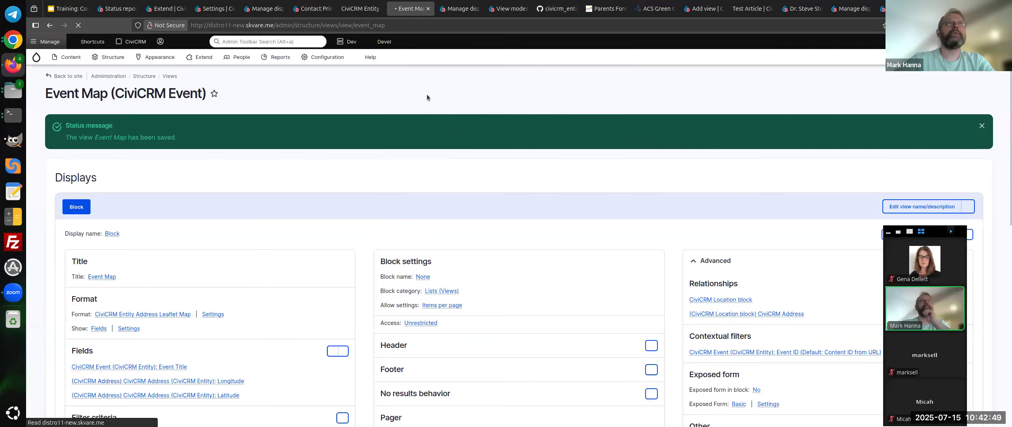
Open the layout editor for the default display of CiviCRM Event entities.
click(351, 3)
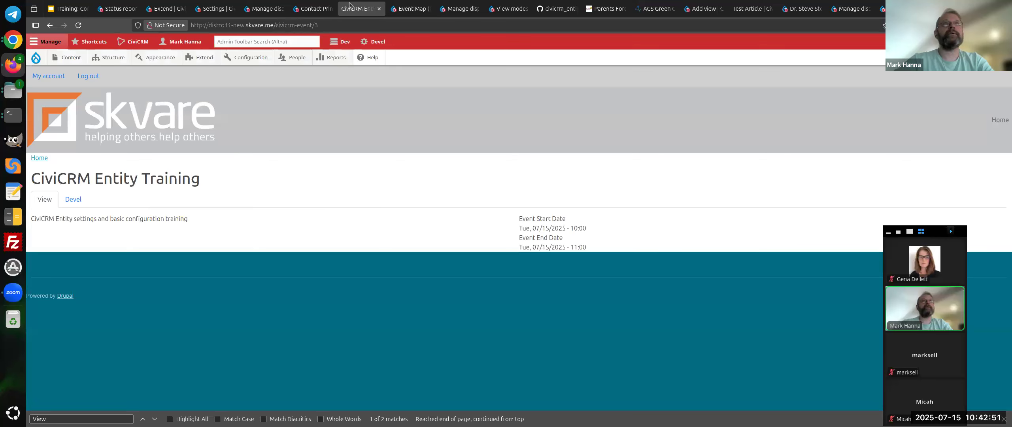
click(458, 8)
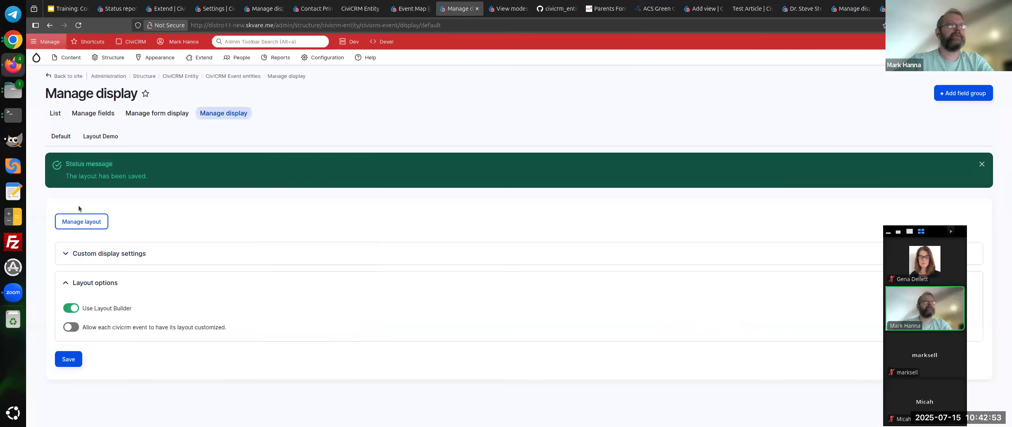
click(81, 222)
scroll(451, 190, down, 6)
scroll(469, 191, down, 1)
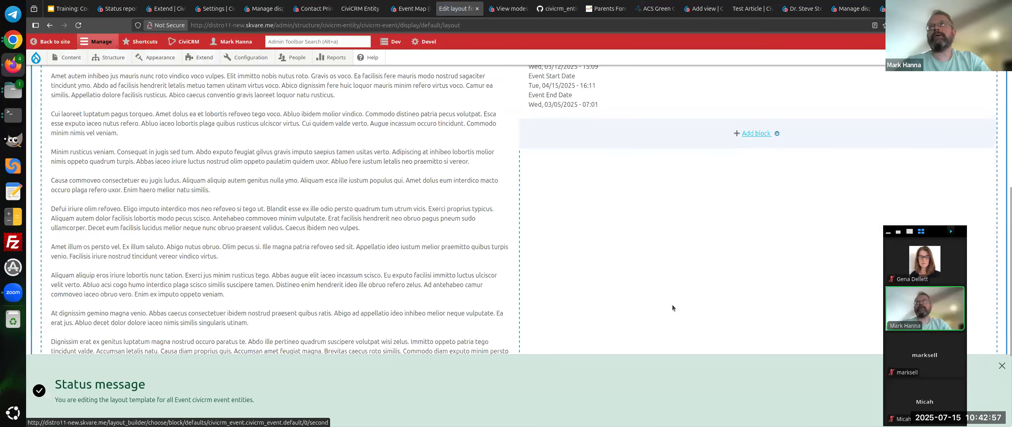
Add the Event Map views block below the event dates in the second column, with its title displayed and the default items per block.
click(758, 133)
scroll(919, 191, down, 8)
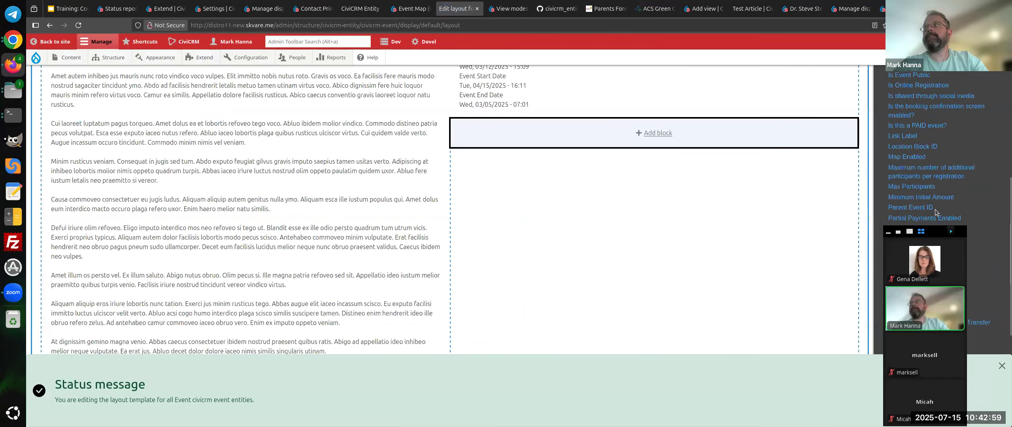
scroll(928, 220, down, 5)
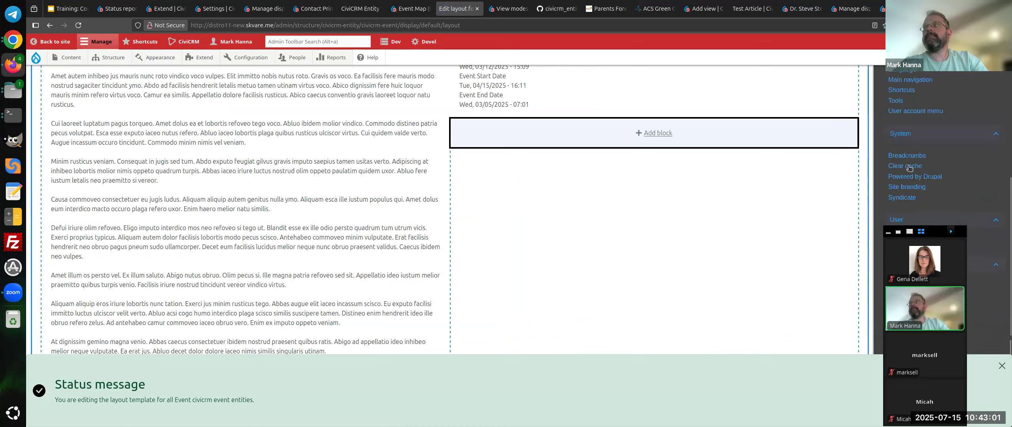
scroll(925, 186, up, 3)
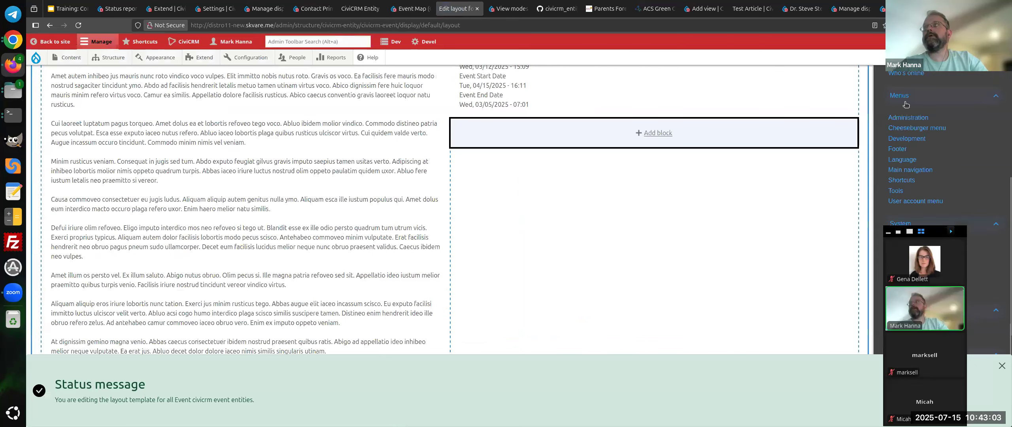
scroll(925, 182, down, 10)
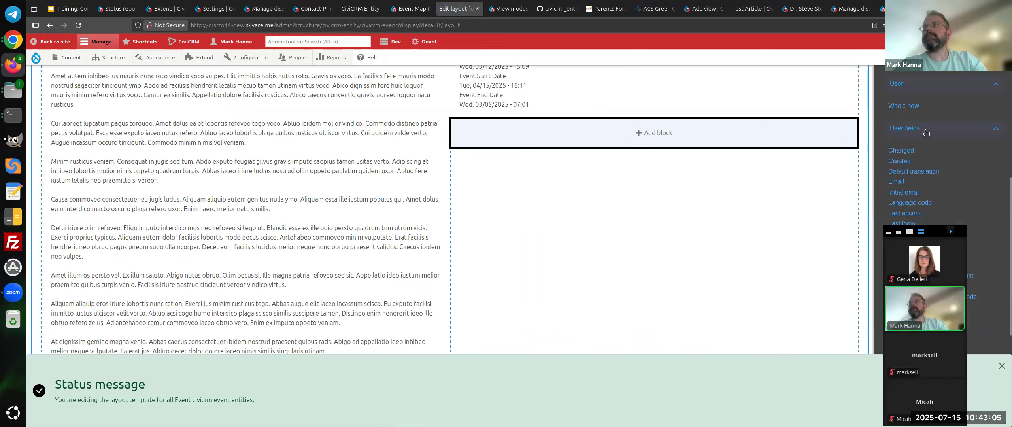
drag(928, 232, 694, 198)
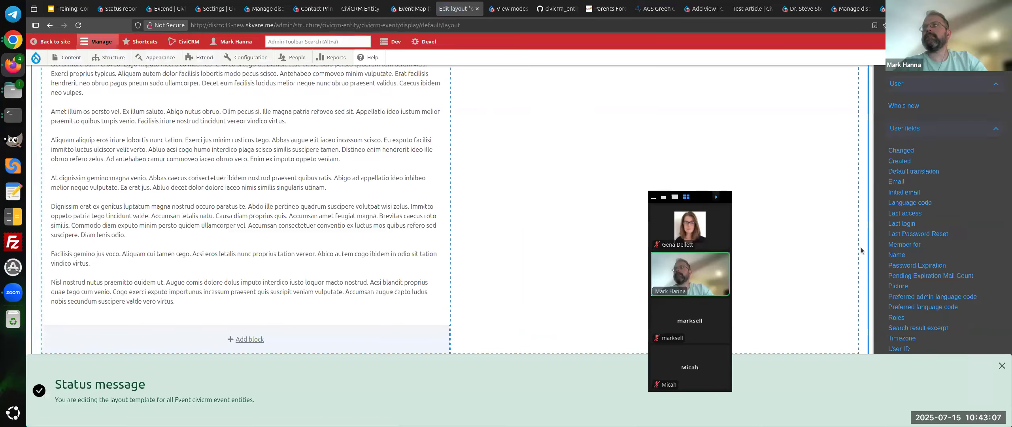
scroll(917, 249, up, 6)
scroll(948, 203, up, 6)
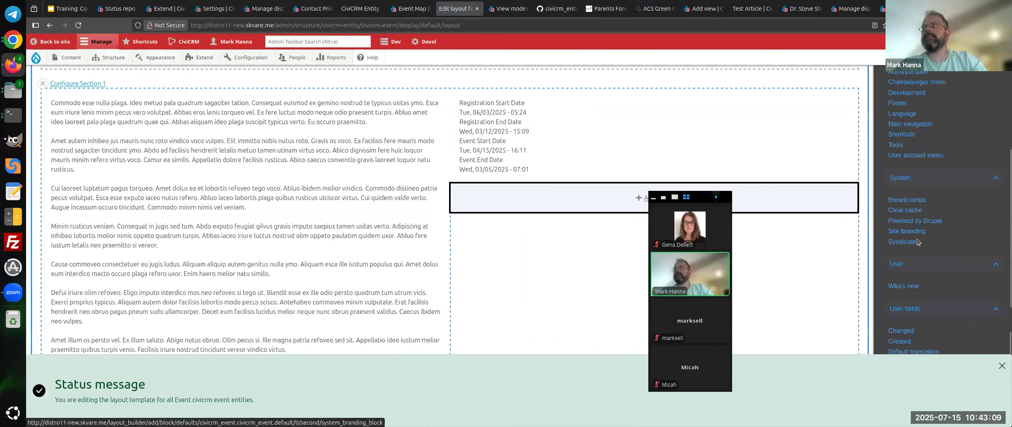
scroll(918, 242, up, 10)
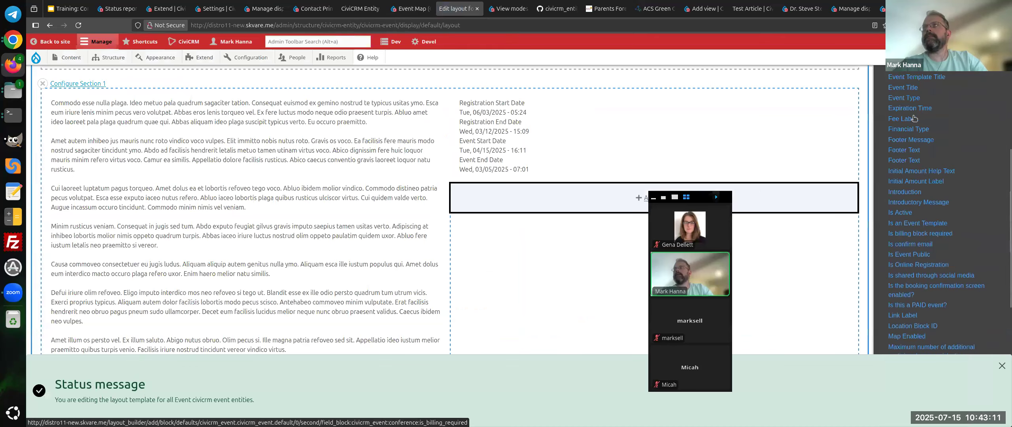
scroll(914, 119, up, 15)
click(916, 147)
text(event ma)
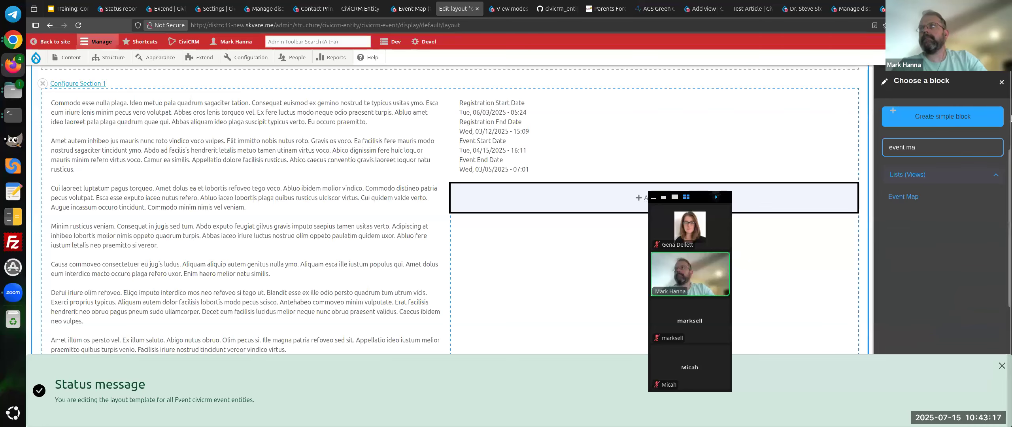
click(911, 198)
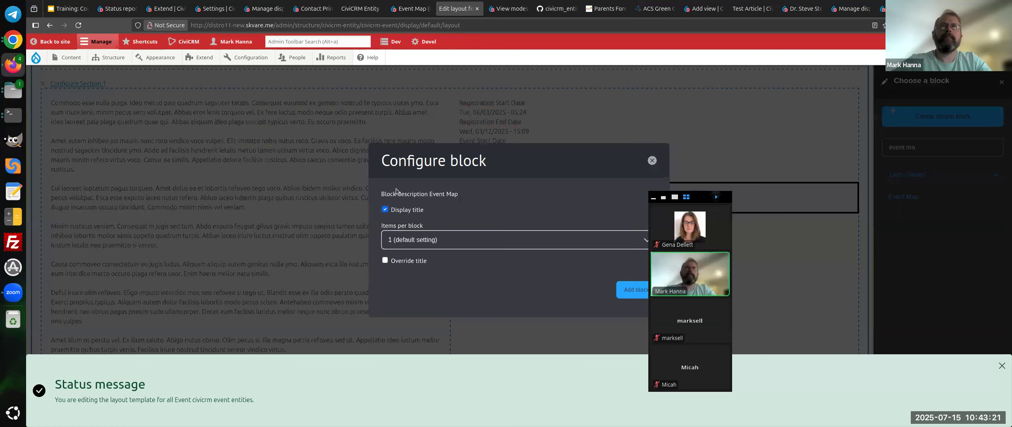
click(632, 290)
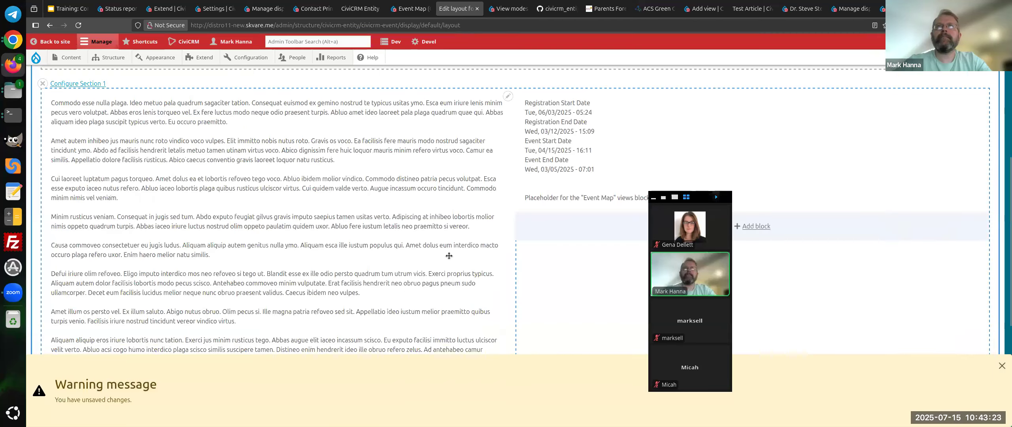
Check the Event Map placeholder in the second column and save the event layout.
scroll(349, 177, down, 2)
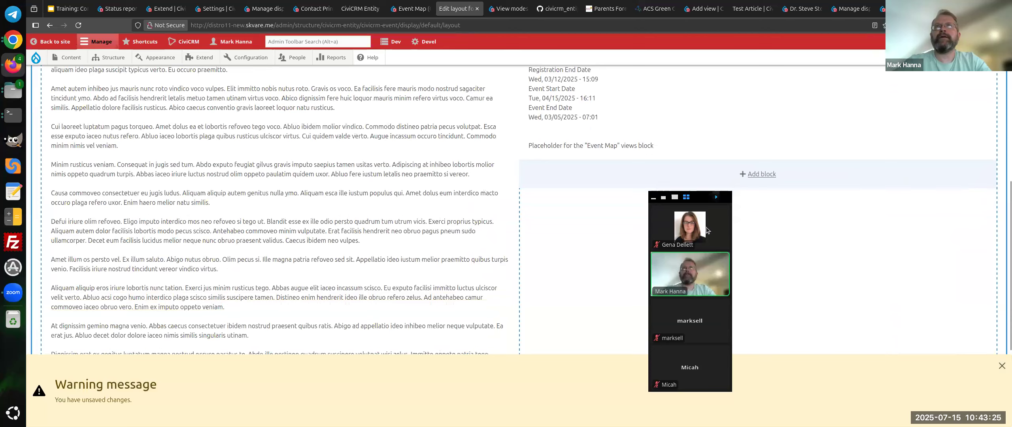
scroll(354, 185, up, 15)
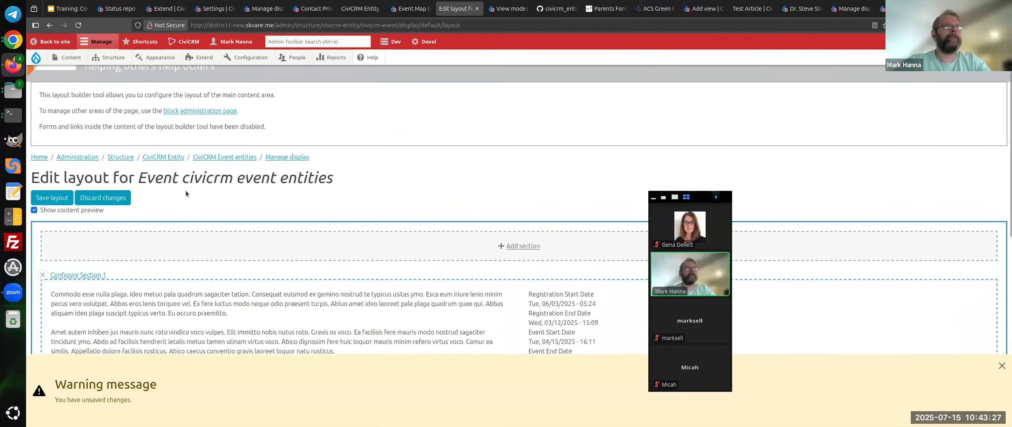
click(51, 269)
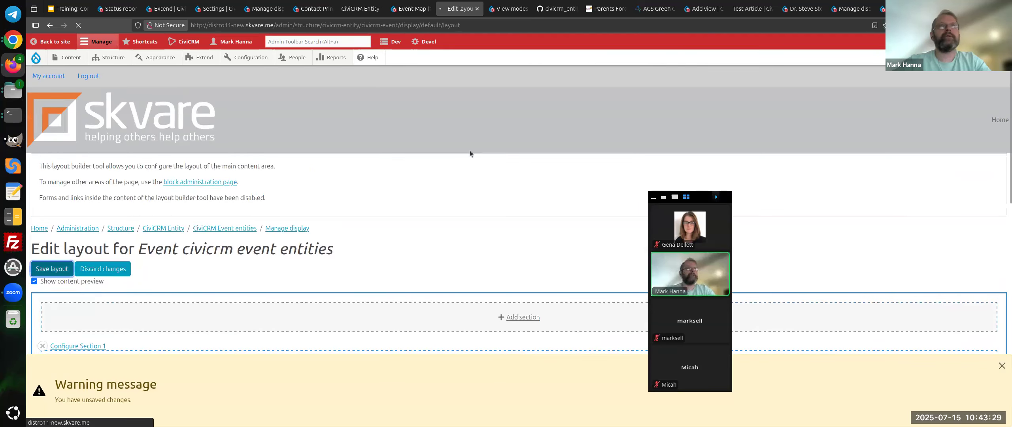
Reload the CiviCRM Entity Training event page and check whether the Event Map block is displayed.
click(412, 9)
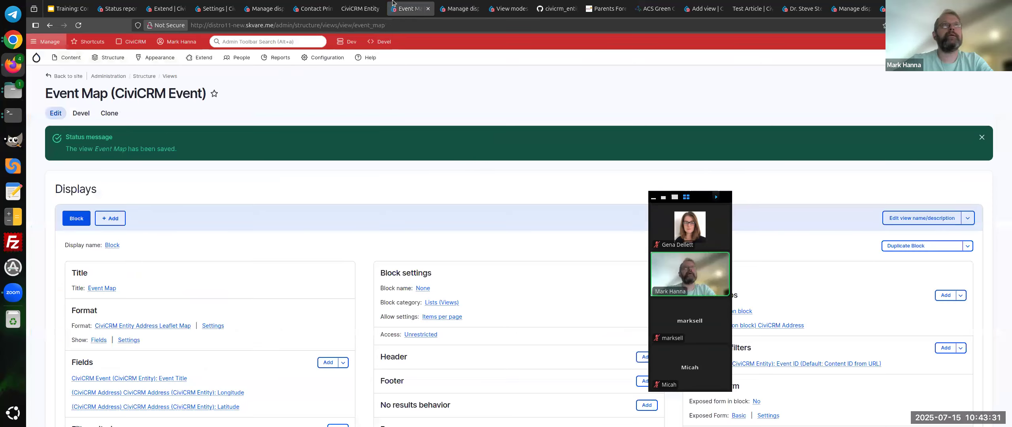
click(360, 8)
right_click(356, 165)
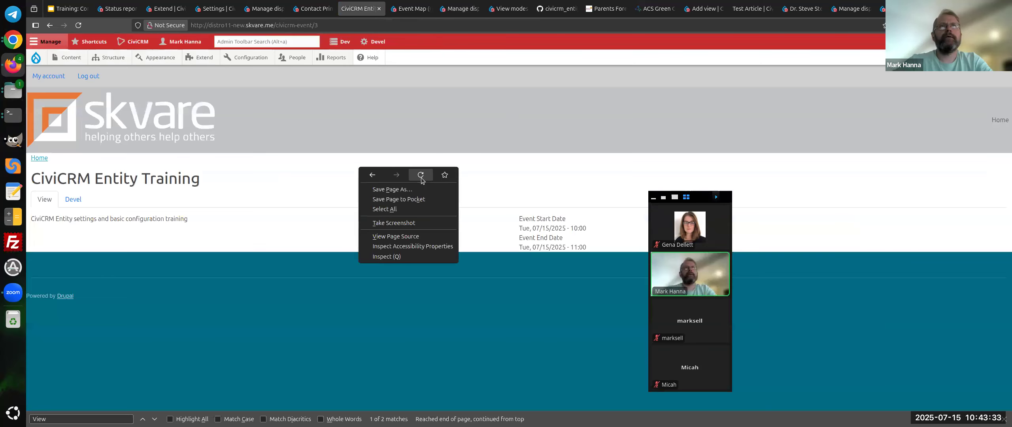
click(425, 171)
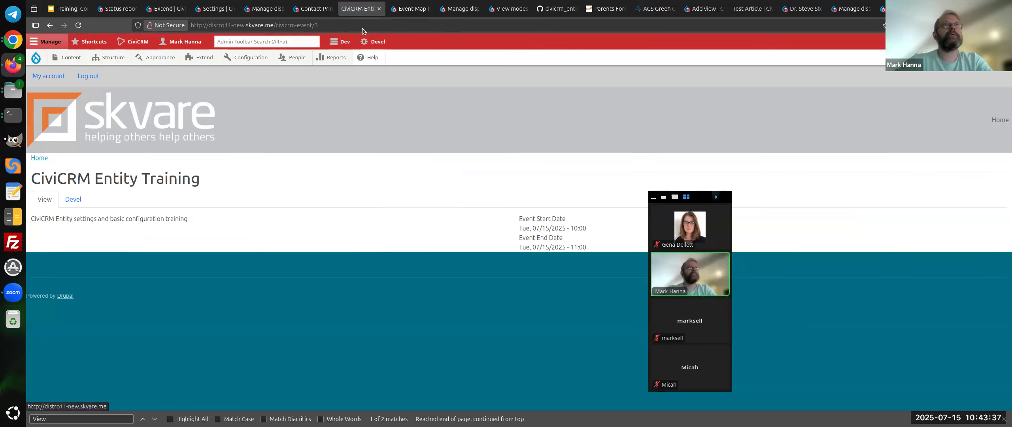
Set the Event ID contextual filter's default value in the Event Map view to Raw value from URL with path component 2.
click(410, 8)
scroll(439, 277, down, 5)
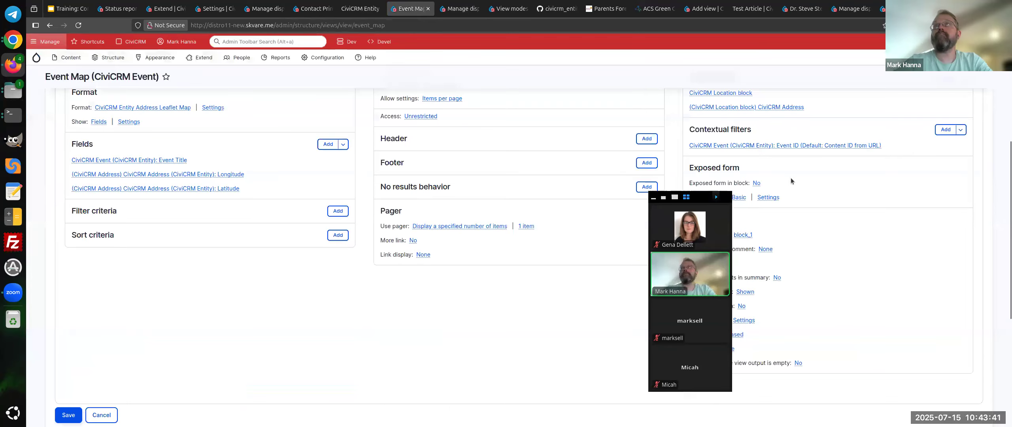
click(785, 145)
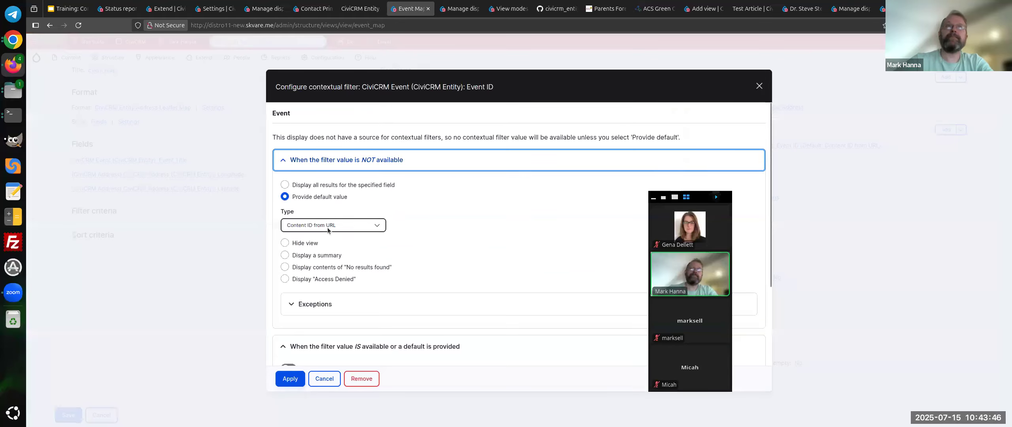
click(355, 226)
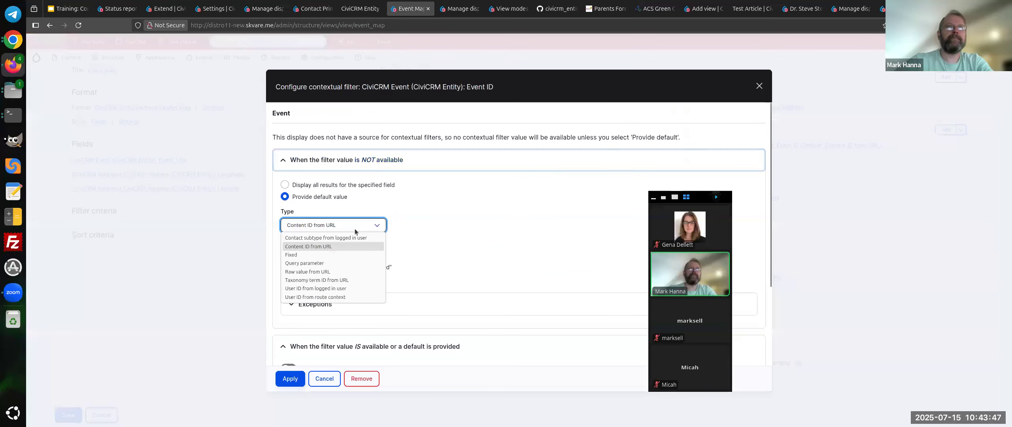
click(328, 273)
click(299, 259)
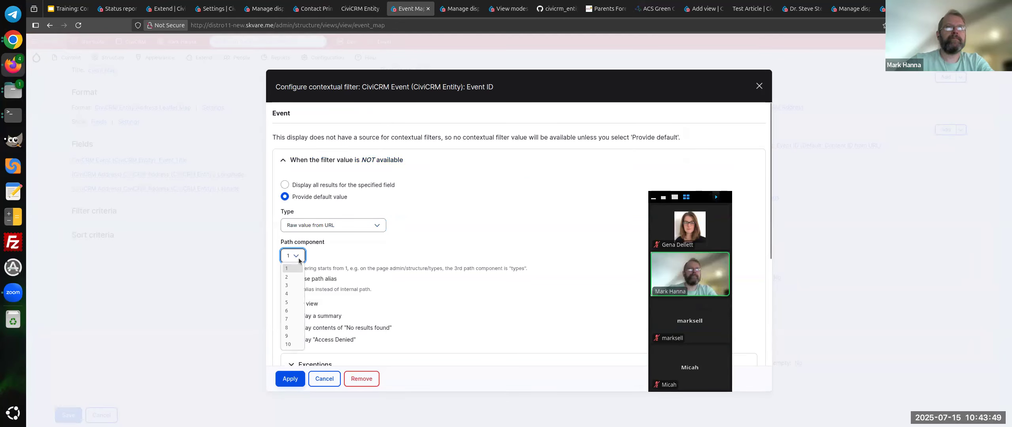
click(297, 277)
scroll(405, 273, down, 3)
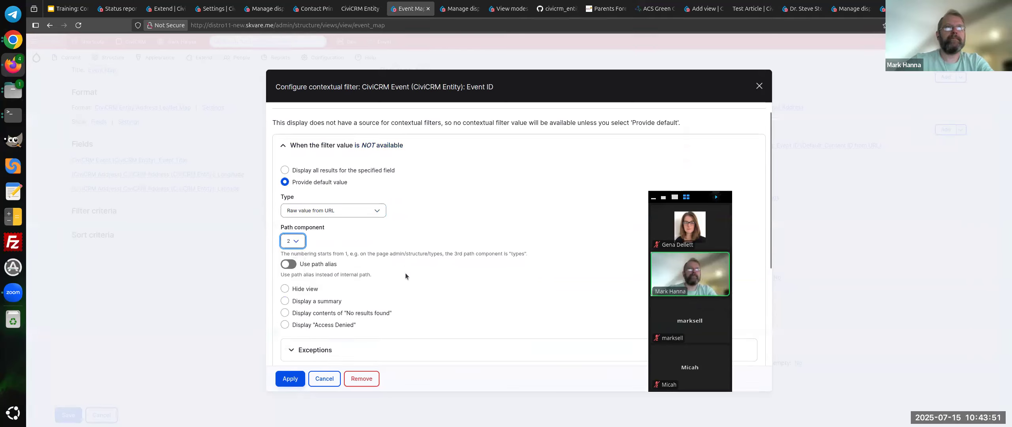
scroll(339, 218, up, 3)
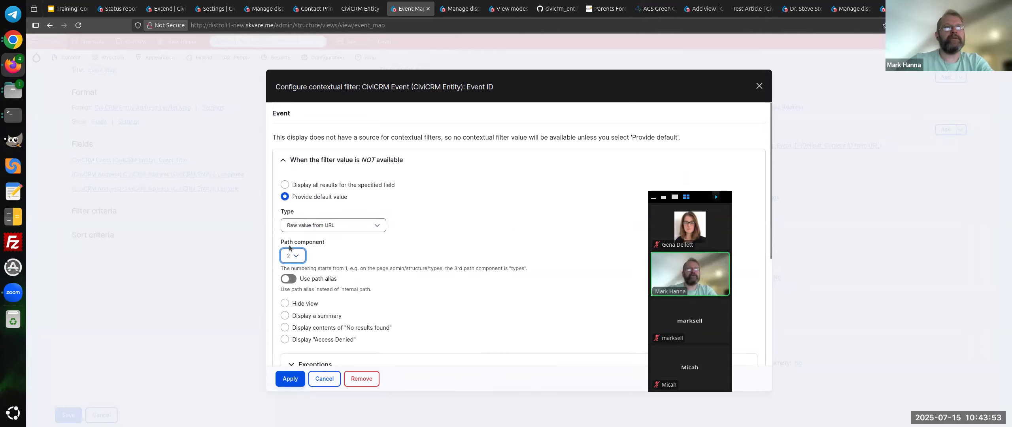
scroll(345, 273, down, 2)
click(290, 379)
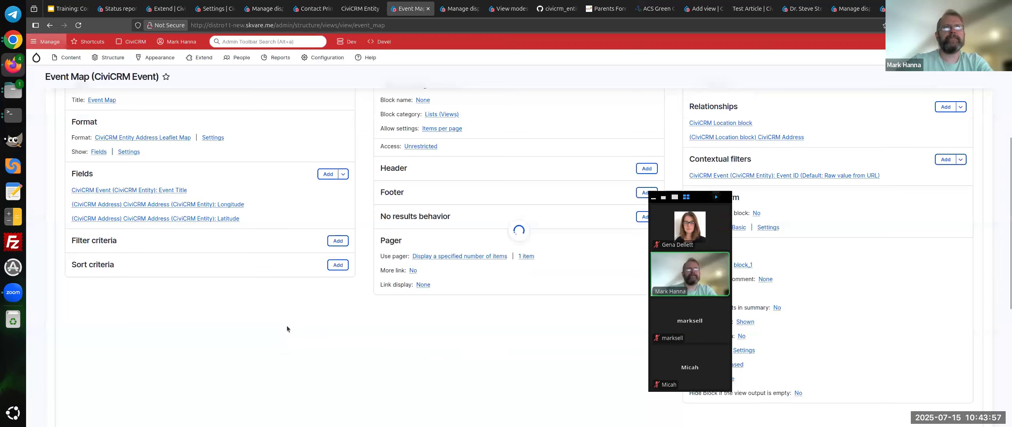
Save the Event Map view.
scroll(158, 245, down, 5)
scroll(293, 278, down, 7)
scroll(297, 279, up, 7)
scroll(169, 232, down, 7)
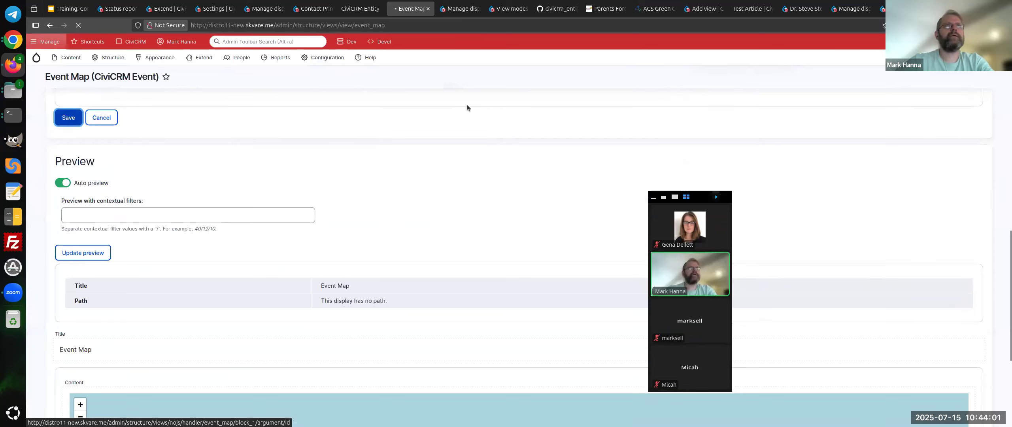
Reload the CiviCRM Entity Training event page and examine the map below the event dates and the event ID in the page address.
click(357, 3)
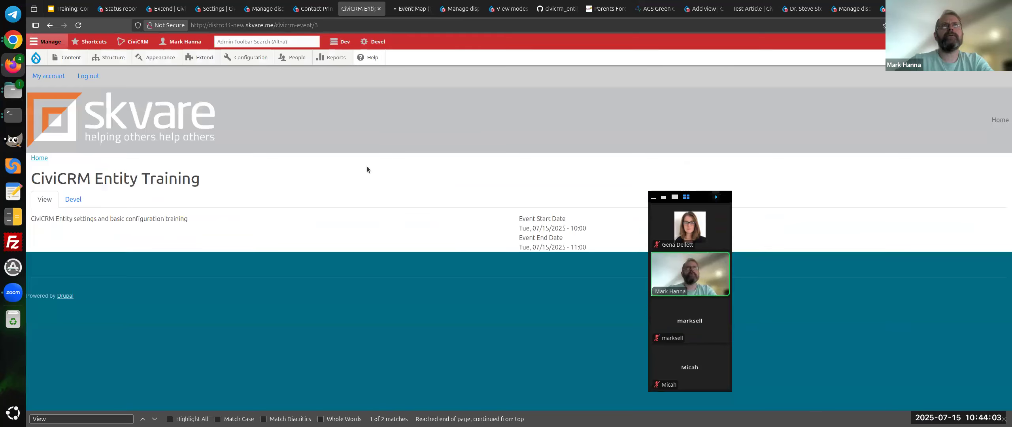
right_click(360, 177)
click(426, 187)
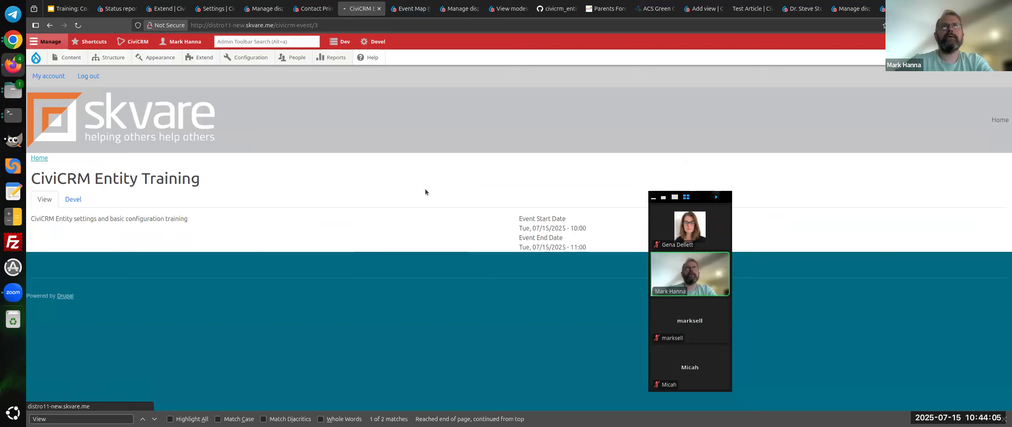
scroll(393, 172, down, 2)
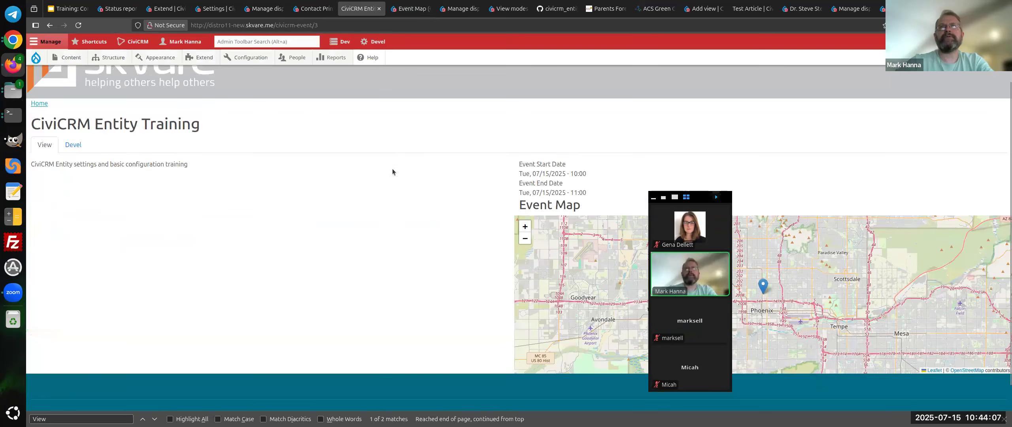
double_click(330, 24)
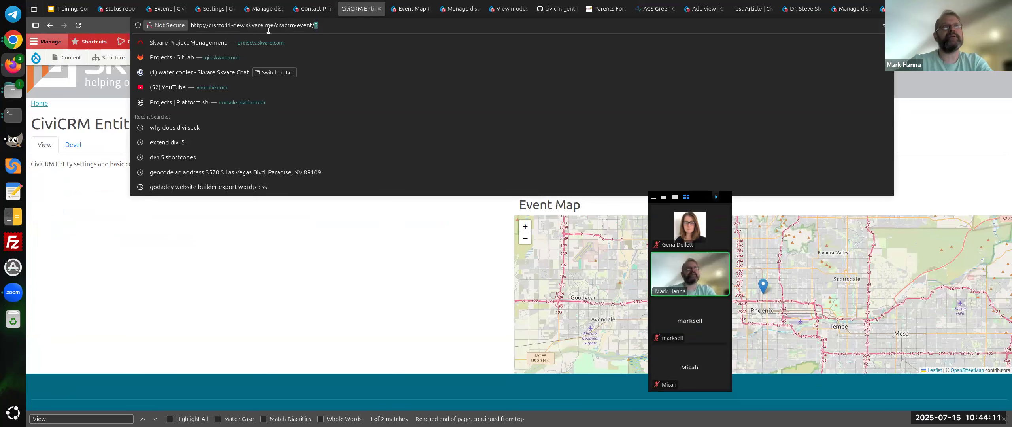
click(365, 249)
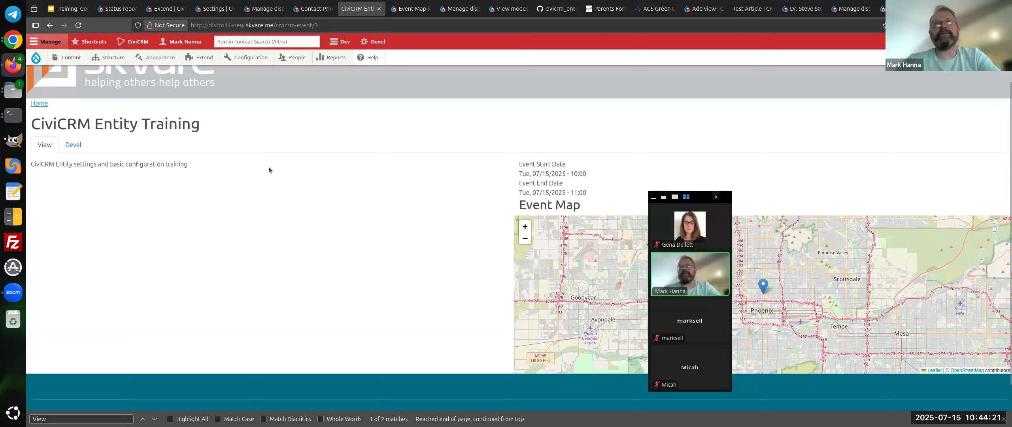
triple_click(314, 199)
click(317, 210)
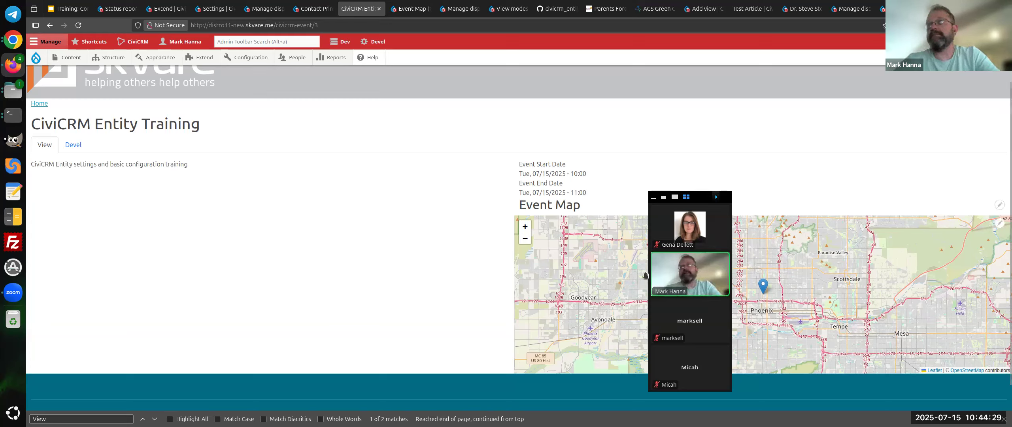
triple_click(394, 192)
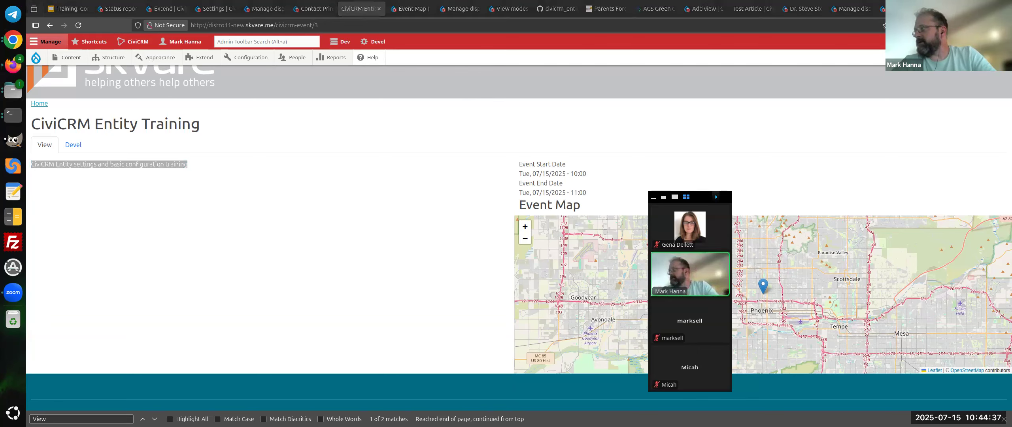
Open the Zoom meeting chat, move its window aside and enlarge it to show more messages.
key(alt+h)
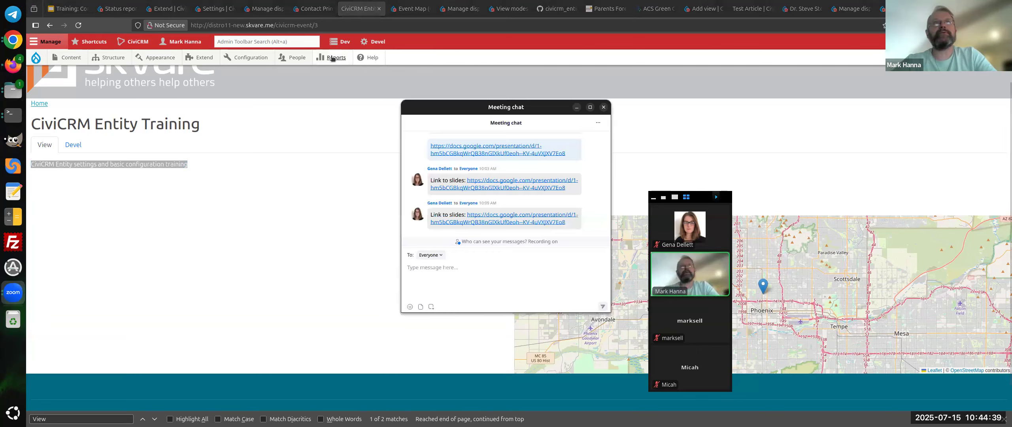
drag(495, 110, 747, 69)
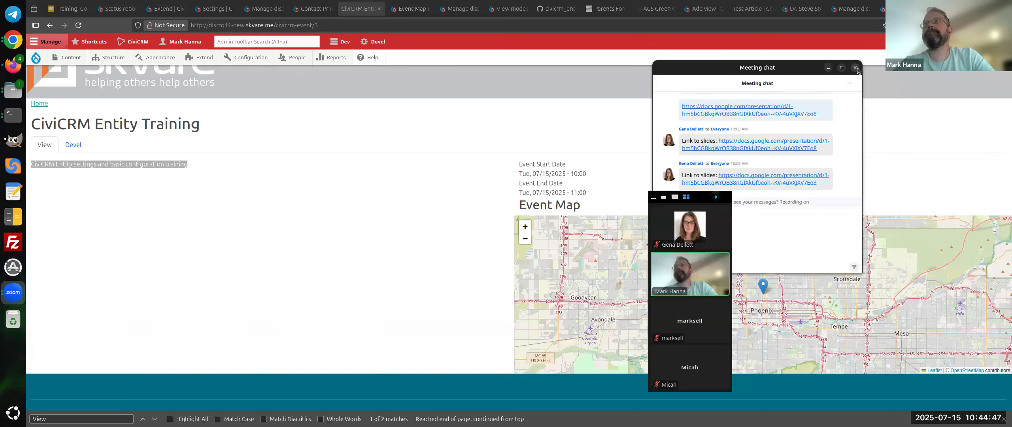
drag(763, 68, 878, 23)
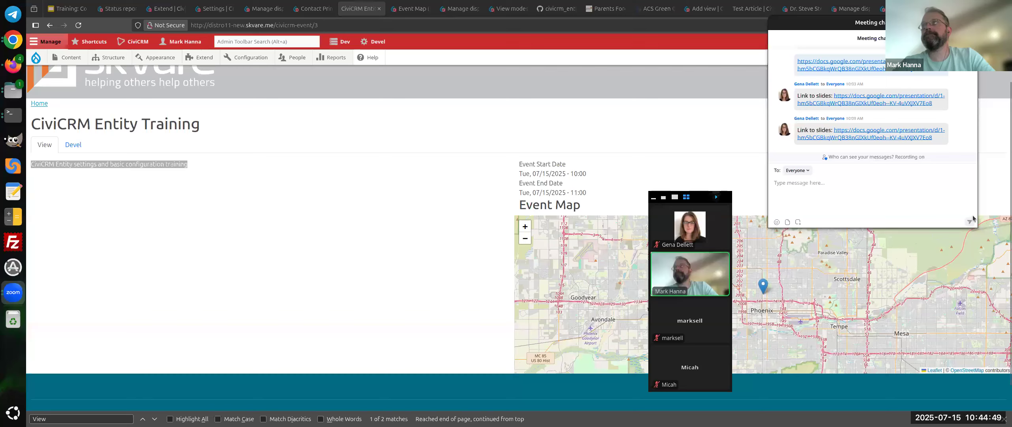
drag(977, 227, 1008, 313)
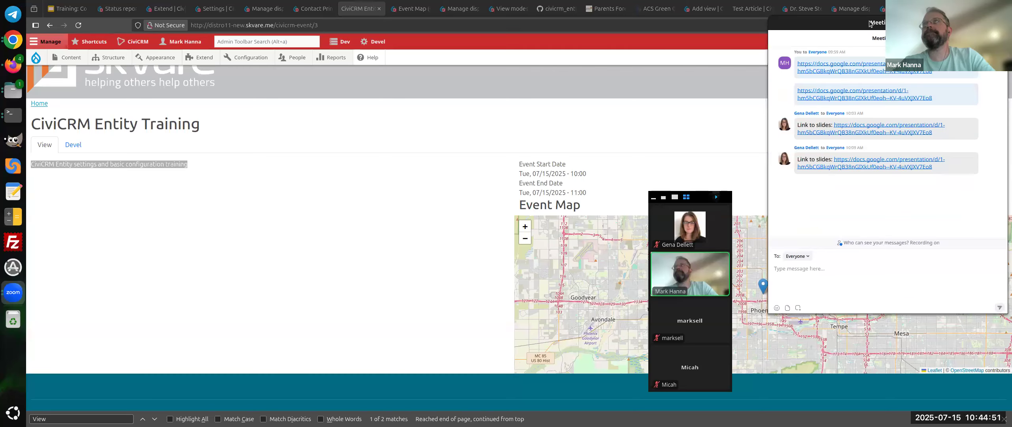
drag(870, 24, 854, 30)
click(366, 135)
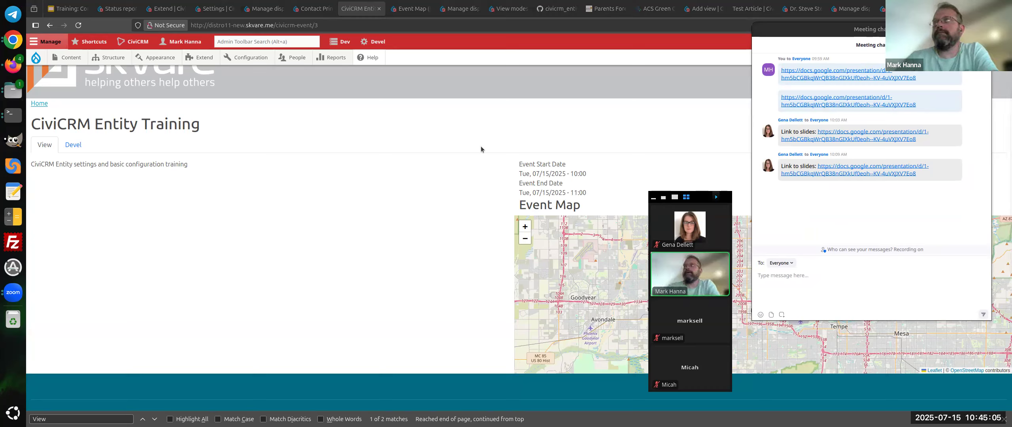
Send everyone in the meeting chat the message "If anyone has any questions, please just ask".
click(838, 288)
text(If)
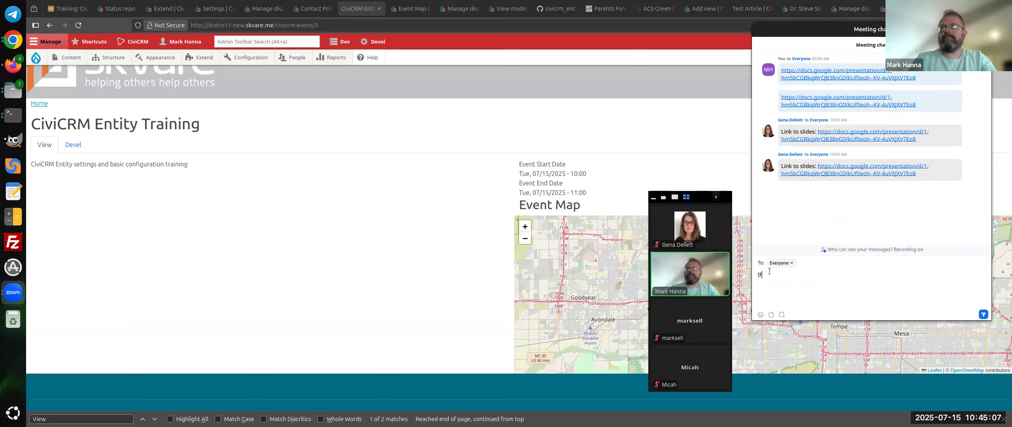
text( anyone has any)
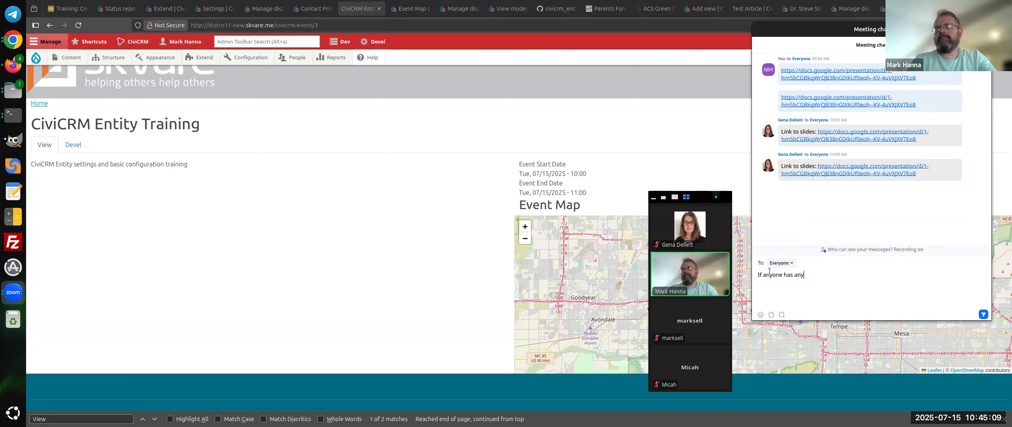
text( questions)
text(, please just )
text(as)
key(BackSpace)
key(BackSpace)
text(just as)
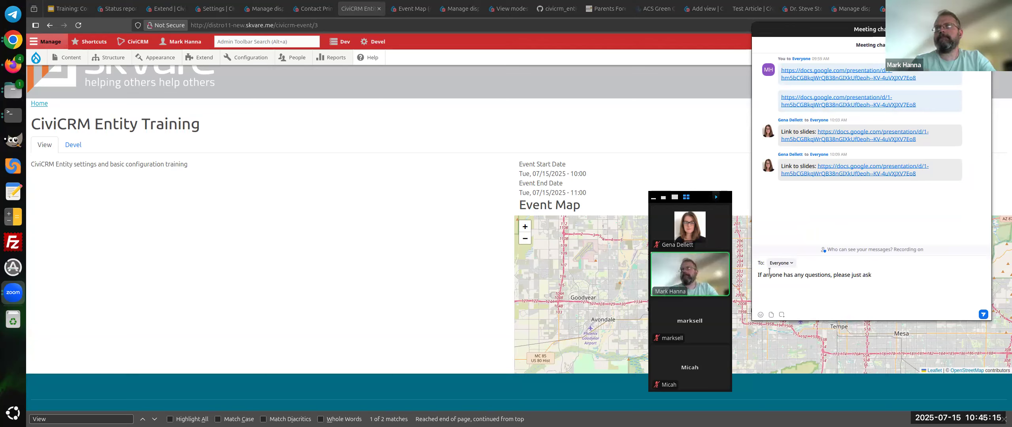
text(k)
key(Return)
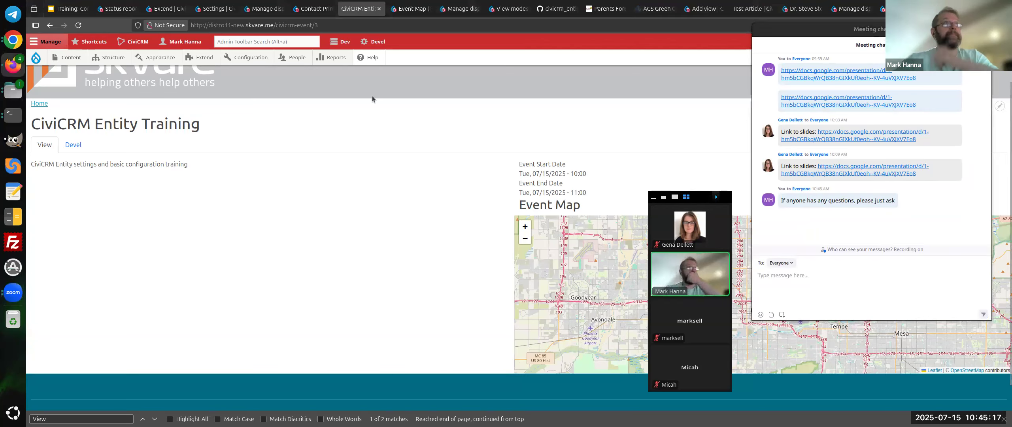
mouse_move(276, 25)
mouse_down()
mouse_move(315, 25)
mouse_move(275, 25)
mouse_up()
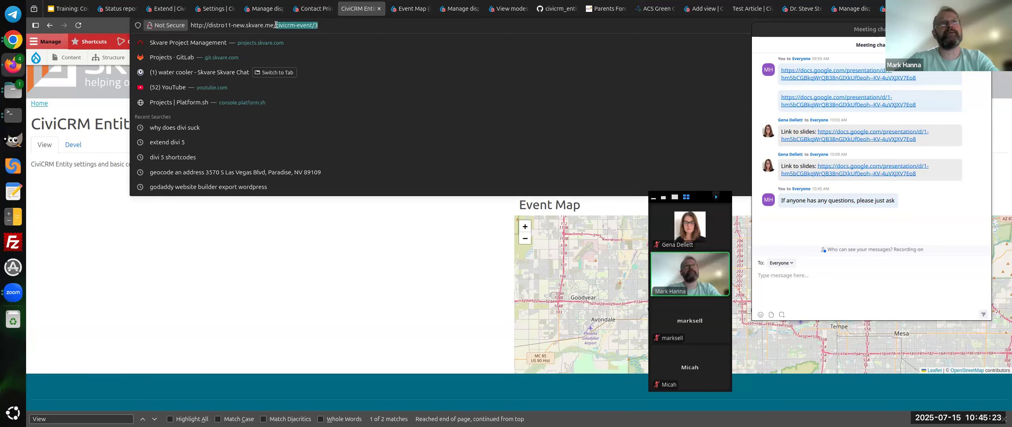
click(315, 186)
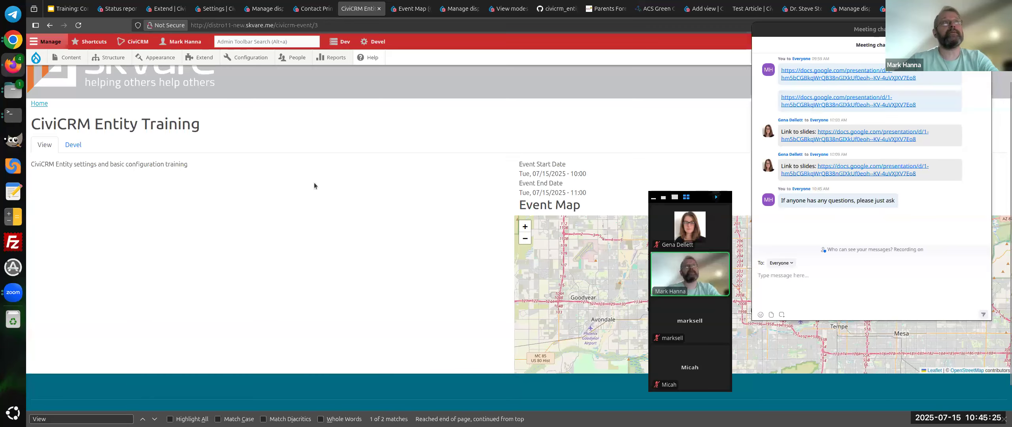
scroll(314, 182, up, 3)
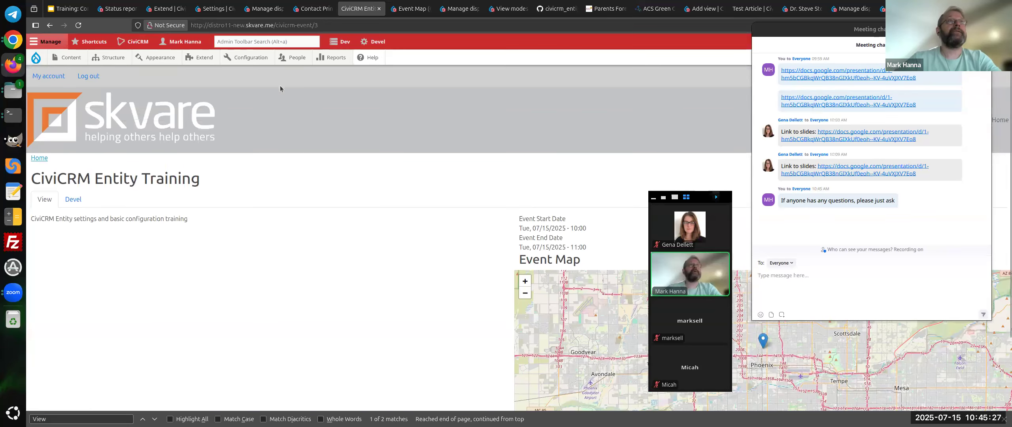
mouse_move(258, 60)
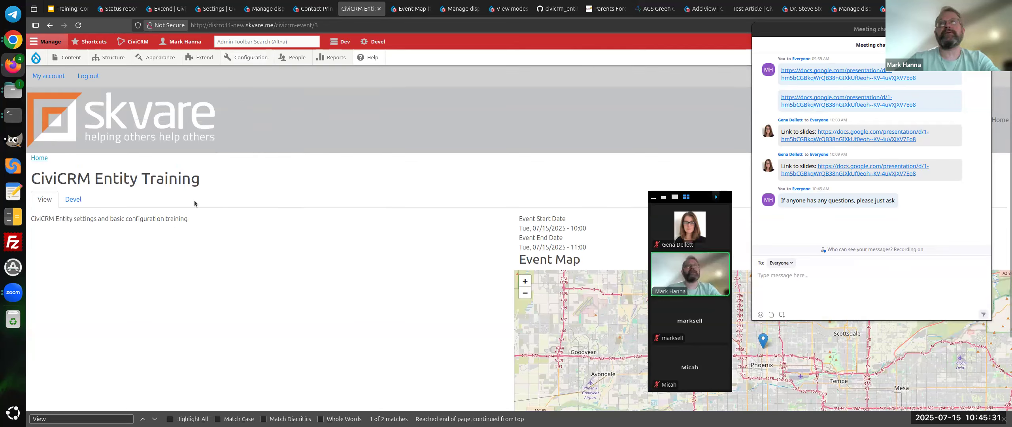
triple_click(205, 224)
click(205, 225)
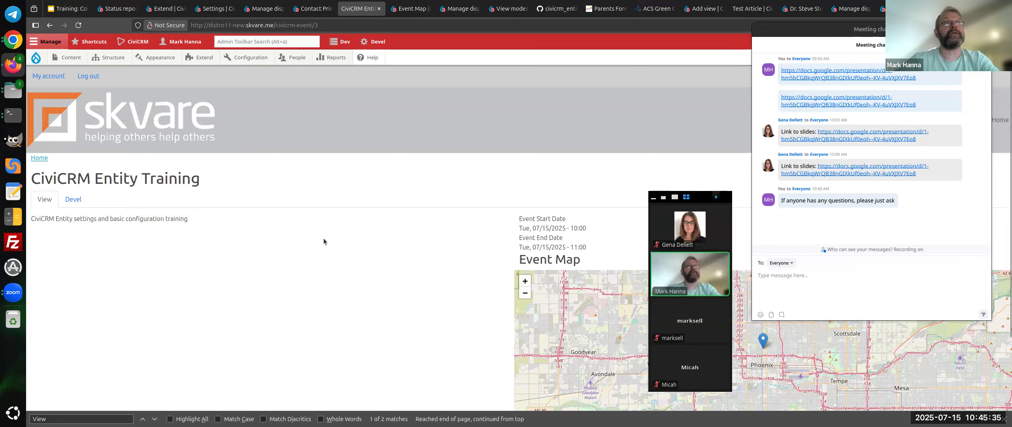
Open the URL aliases administration in a new browser tab and display its list of URL patterns.
mouse_move(251, 57)
mouse_move(267, 143)
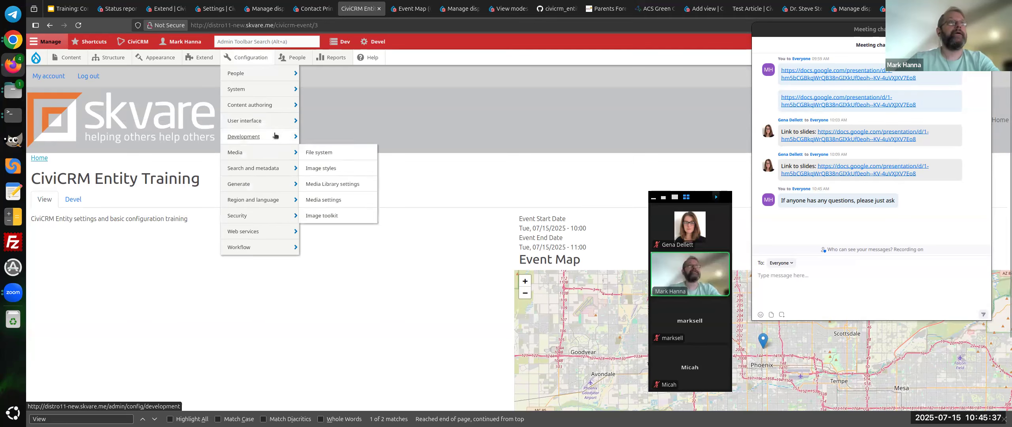
mouse_move(268, 168)
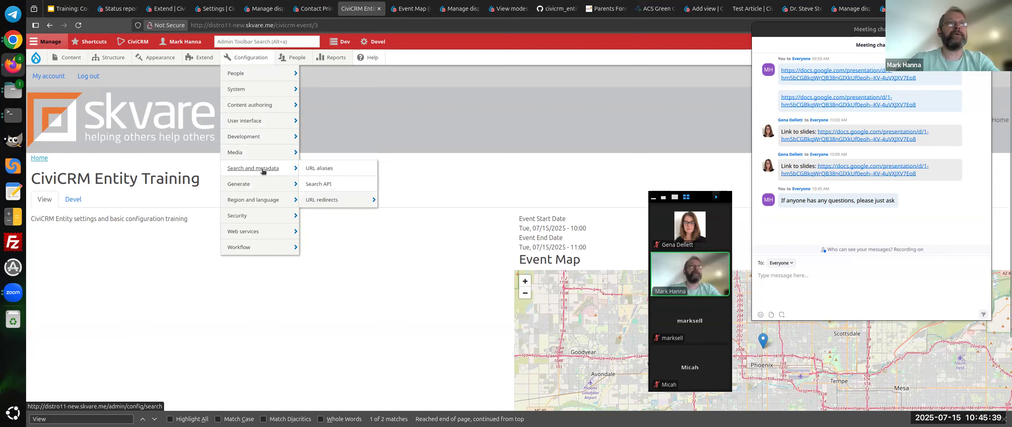
right_click(308, 168)
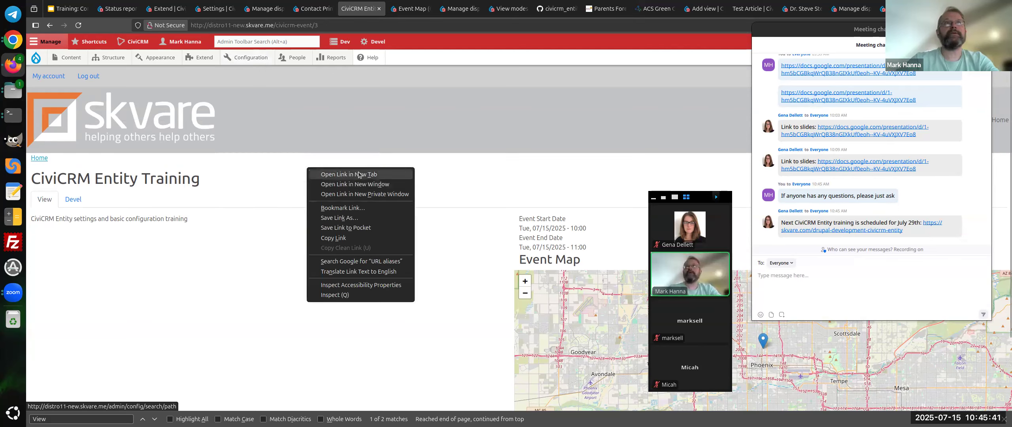
click(356, 174)
key(ctrl+Tab)
scroll(178, 248, down, 5)
scroll(178, 248, up, 6)
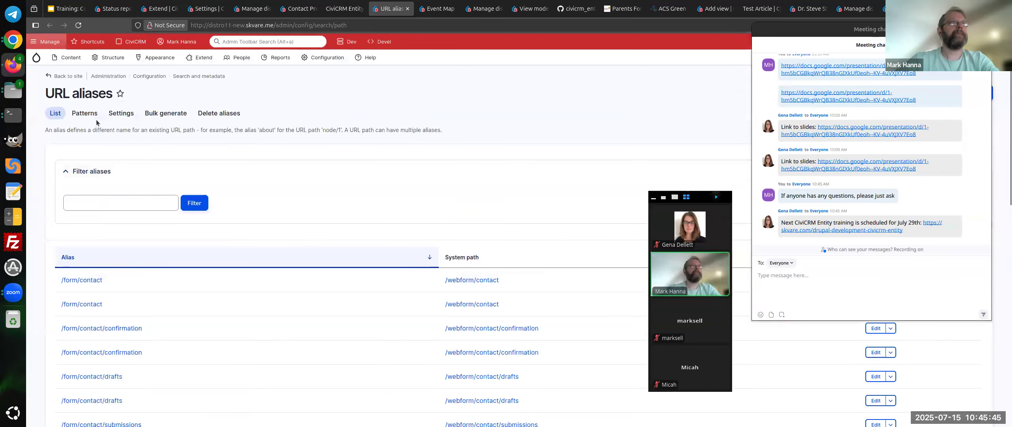
click(91, 114)
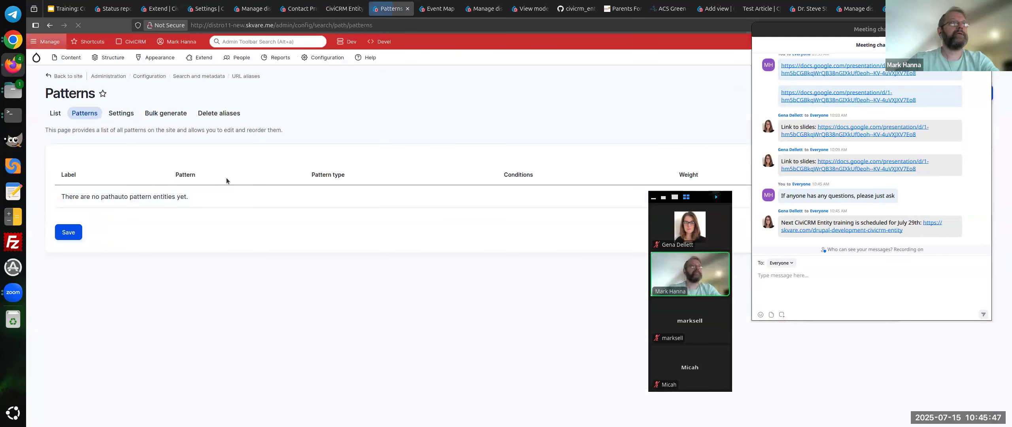
Open a blank Pathauto pattern form, check the available pattern types, and return to the patterns list without saving.
drag(891, 30, 933, 198)
click(957, 95)
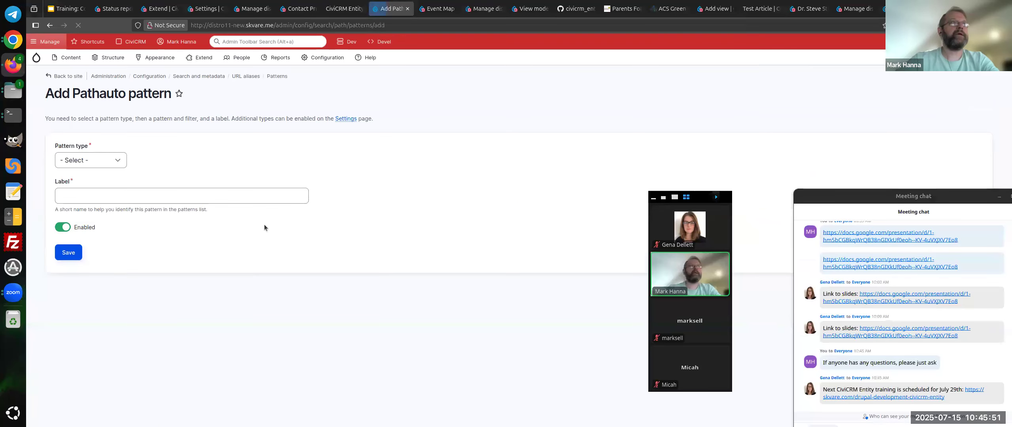
click(82, 160)
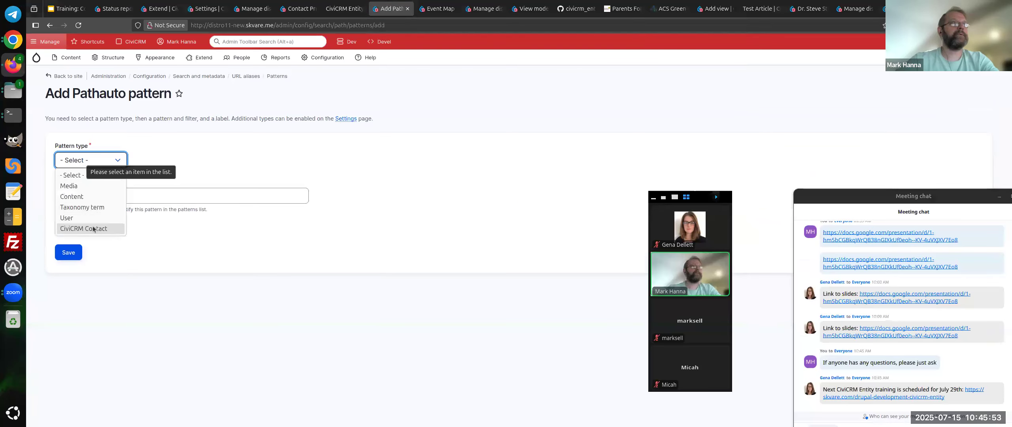
click(79, 176)
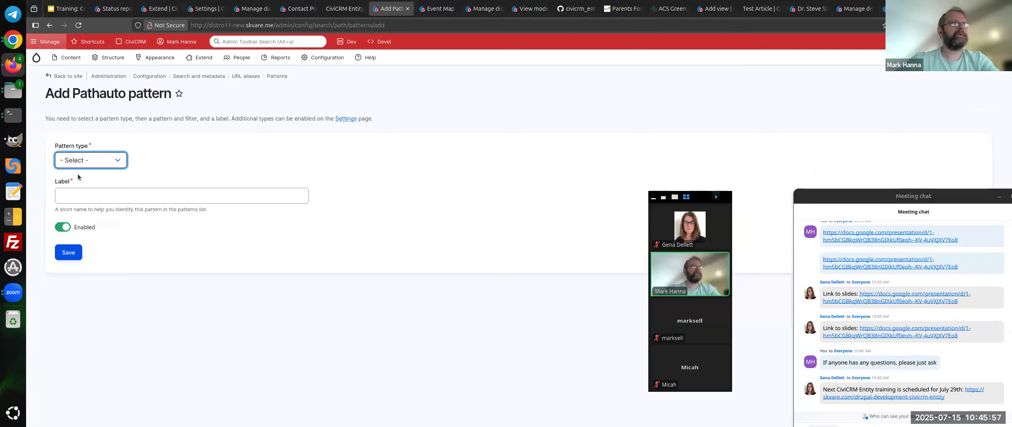
click(72, 162)
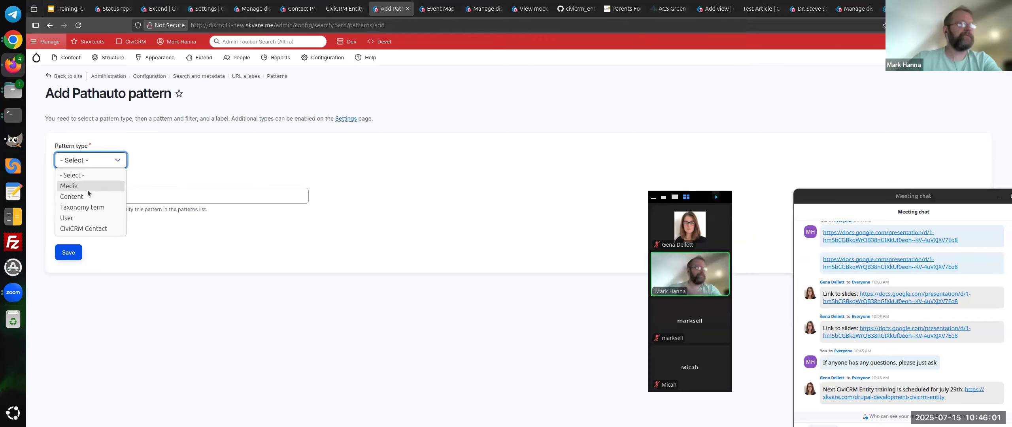
click(95, 160)
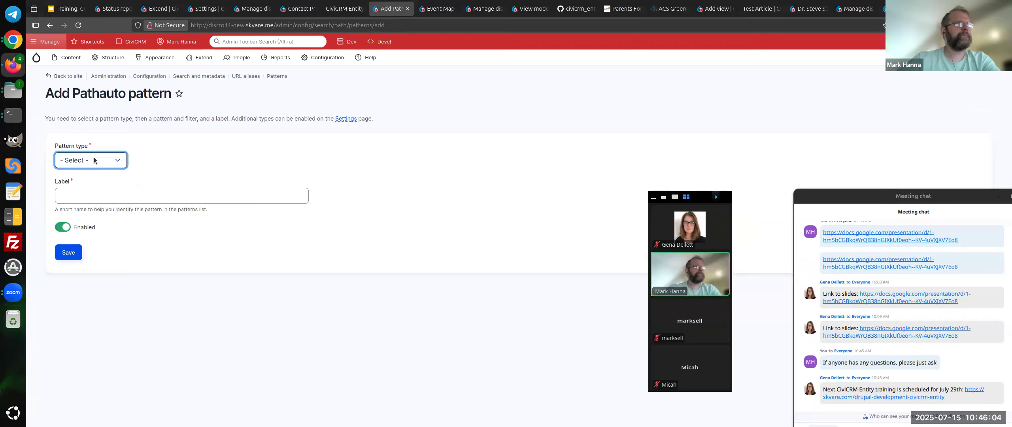
triple_click(170, 117)
click(170, 118)
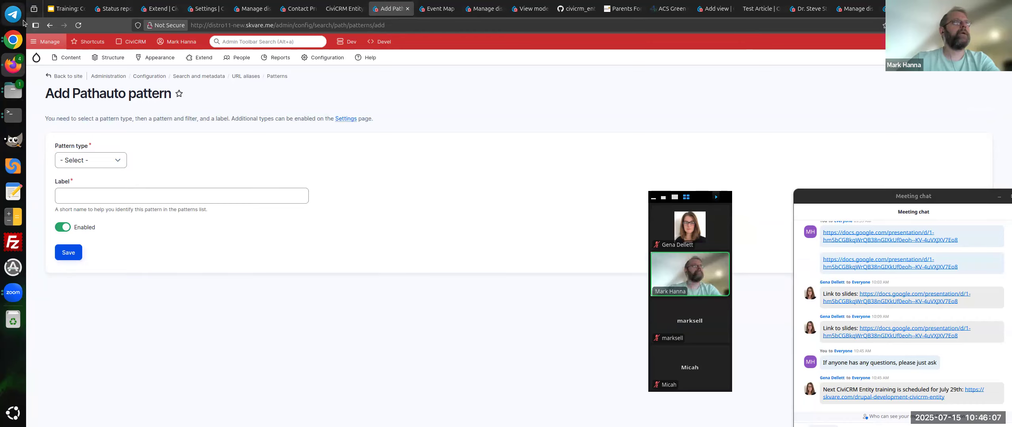
click(47, 30)
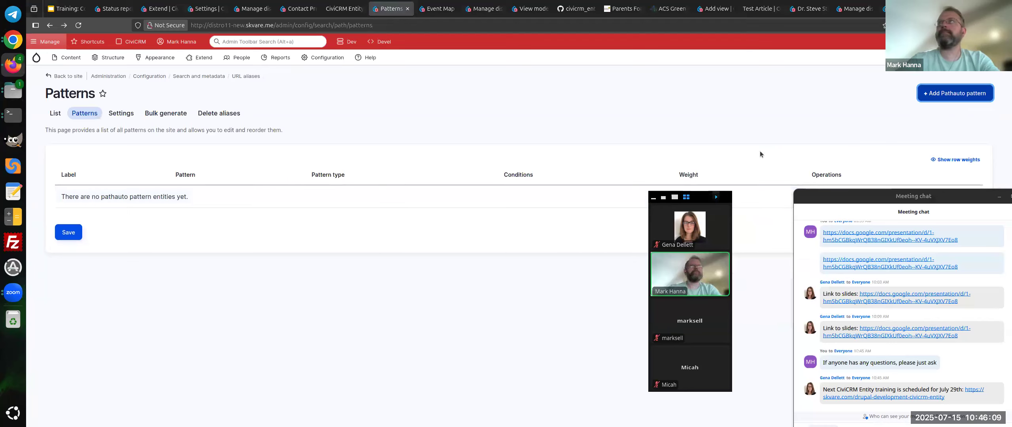
Move the meeting chat window up so its message box is visible, and return to the CiviCRM Entity Training event page.
drag(838, 193, 826, 77)
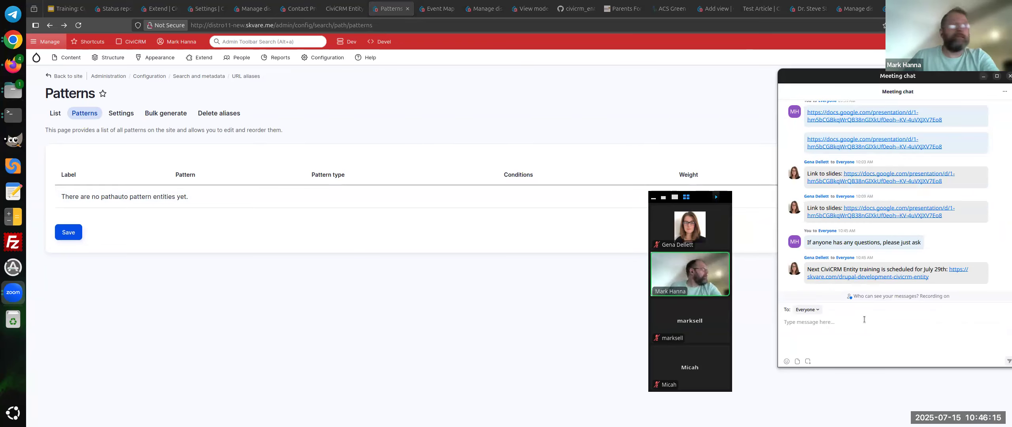
click(499, 250)
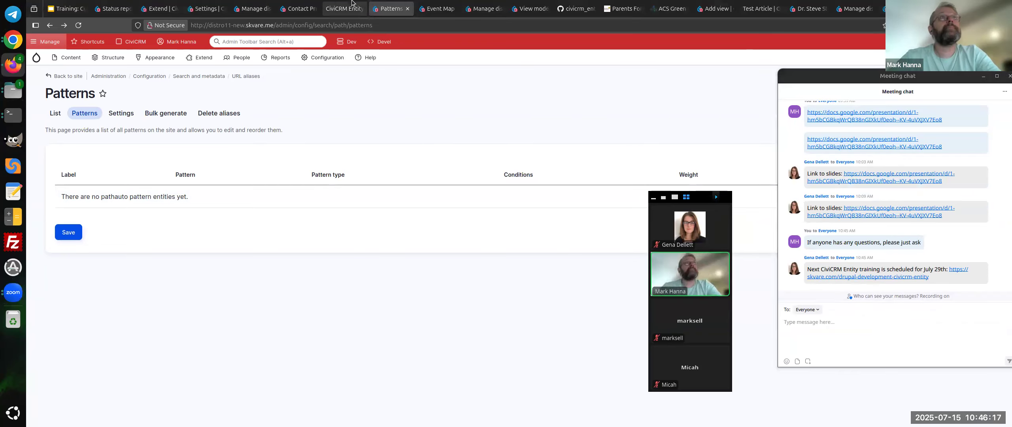
click(343, 8)
scroll(281, 288, up, 2)
drag(282, 286, 336, 251)
click(334, 249)
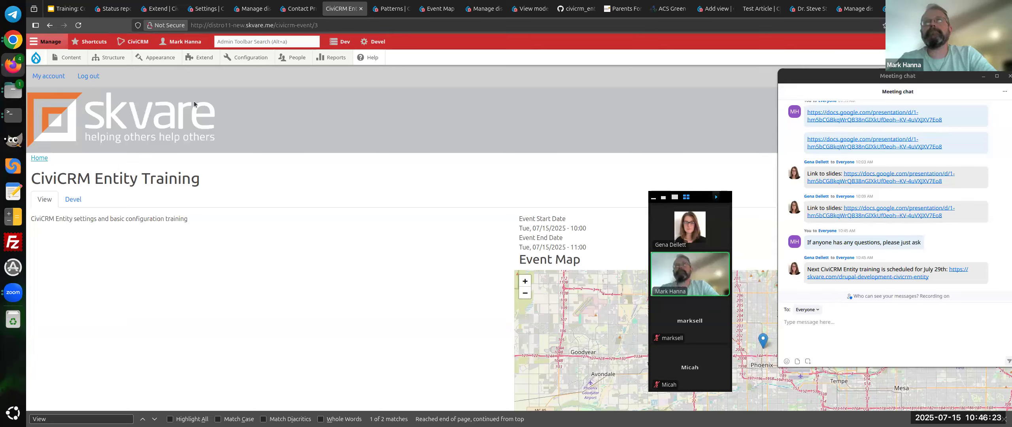
drag(333, 191, 334, 183)
click(321, 171)
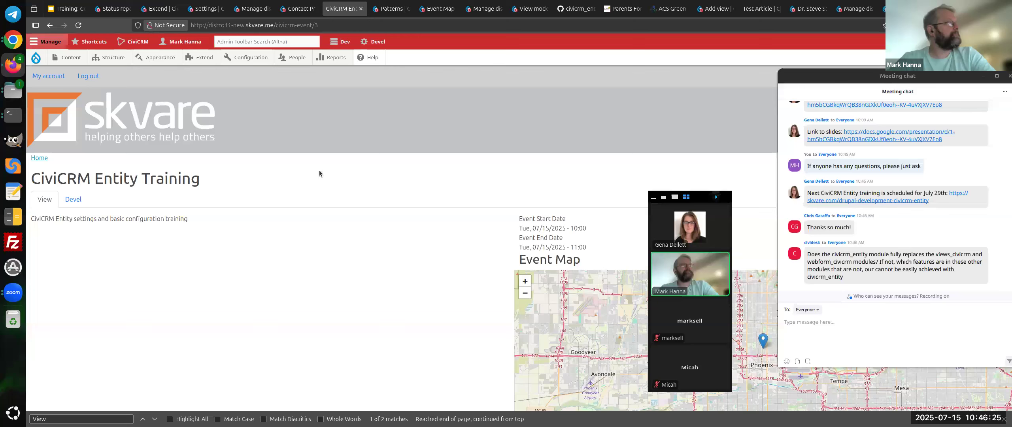
triple_click(318, 173)
click(318, 172)
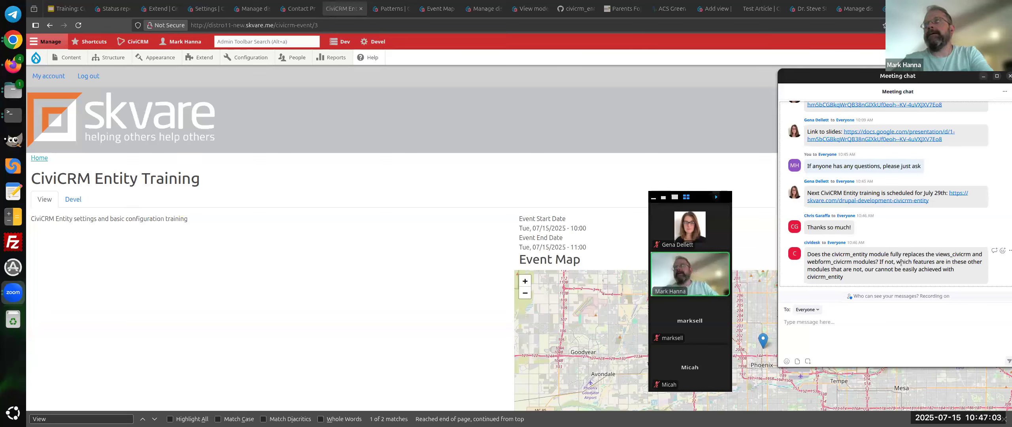
Read the meeting chat question about civicrm_entity replacing the views_civicrm and webform_civicrm modules.
double_click(824, 263)
triple_click(835, 261)
click(836, 261)
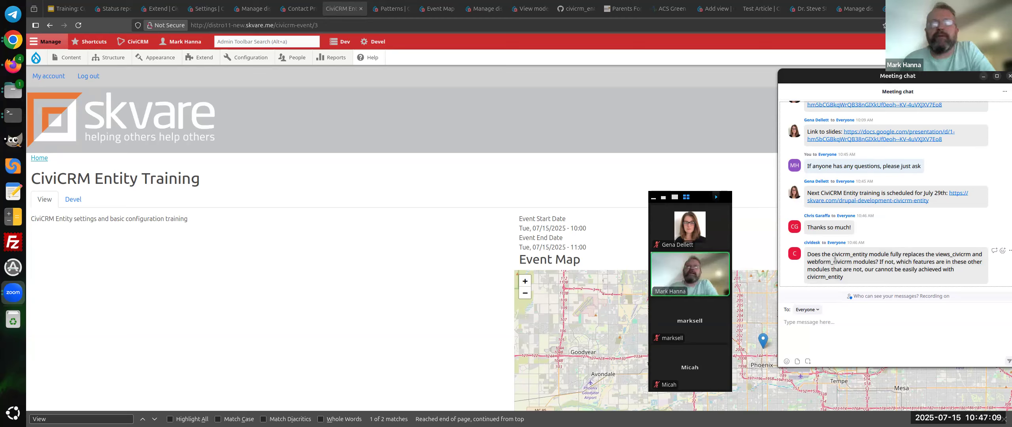
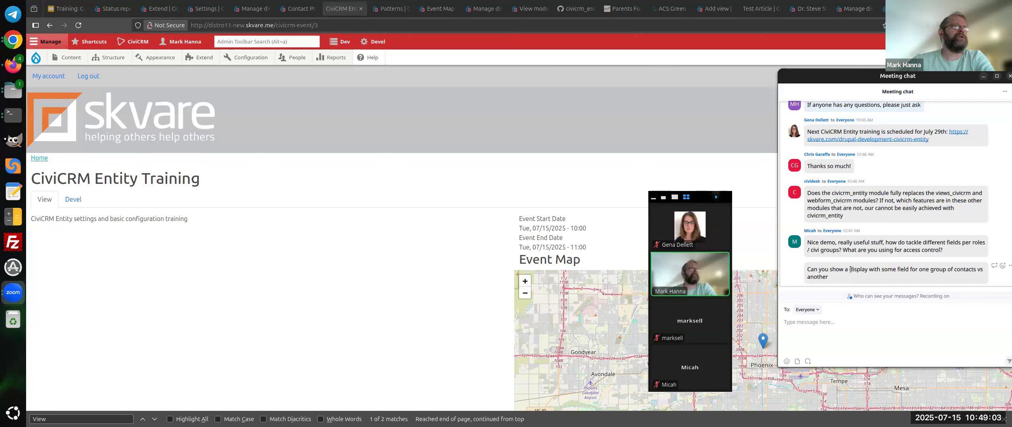
Search the web for "hook_ENTITY_TYPE_access drupal" in a new tab and open the function's Drupal API documentation page.
click(244, 220)
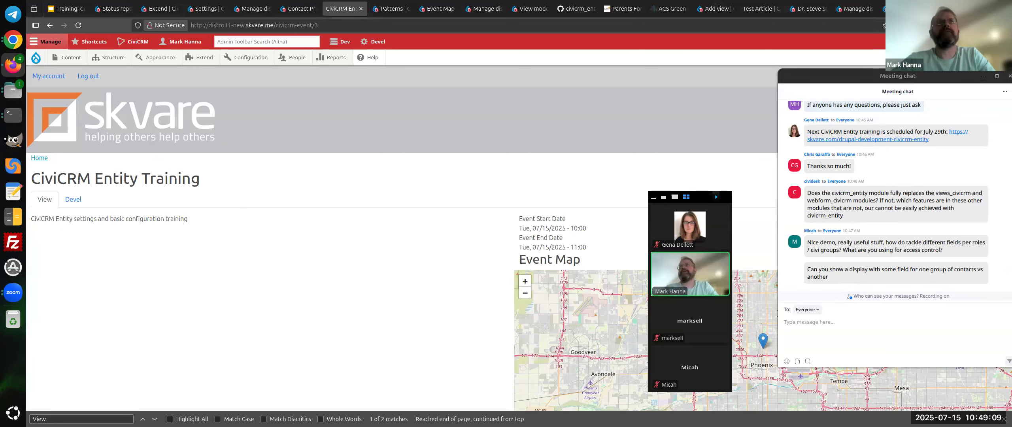
key(ctrl+t)
text(hook)
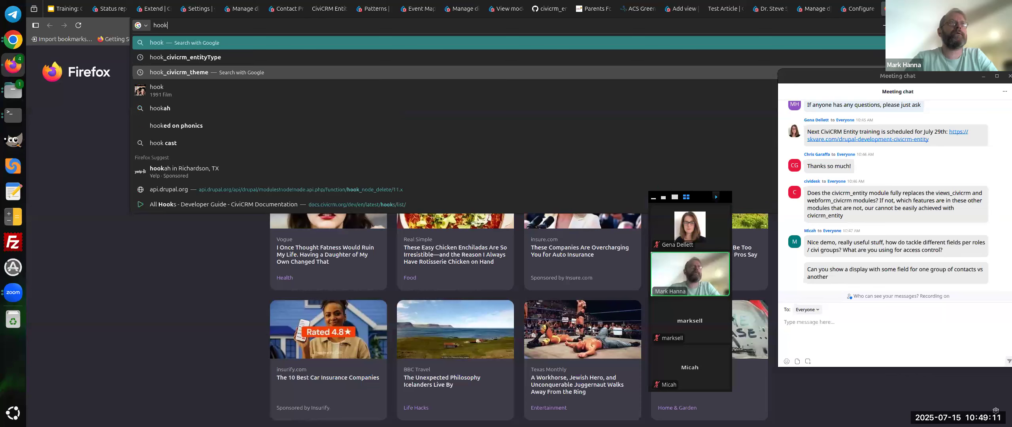
text(_ENIT)
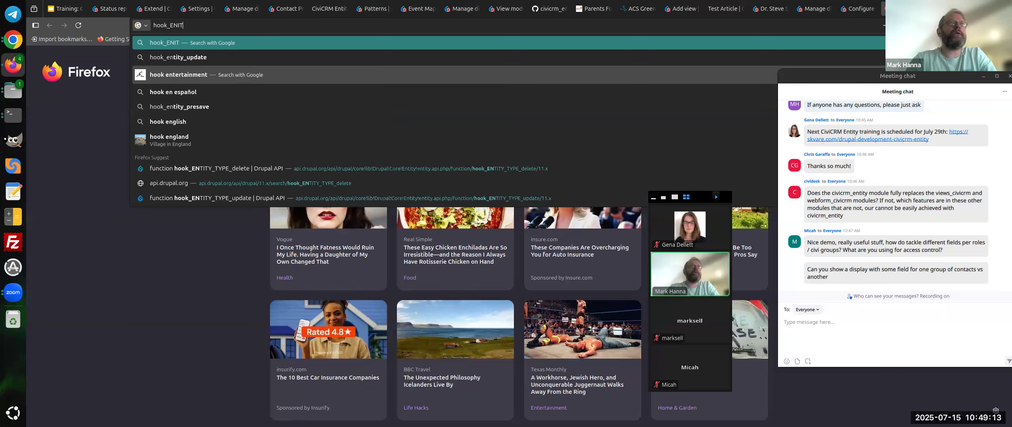
key(BackSpace)
key(BackSpace)
text(TITY_TYPE_AC)
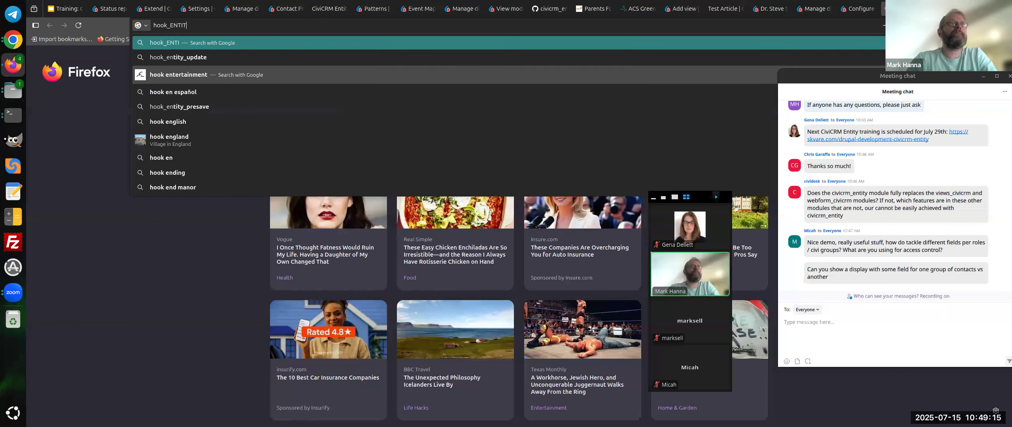
key(BackSpace)
key(BackSpace)
text(acc)
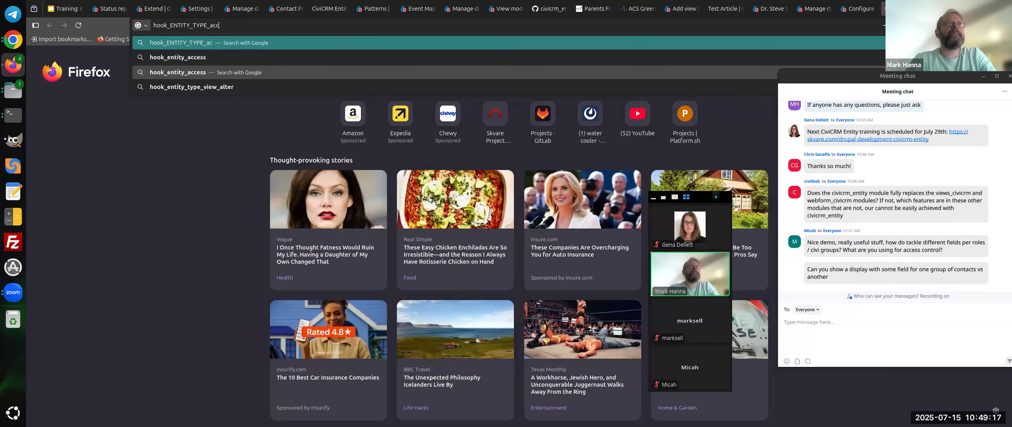
text(ess drupal)
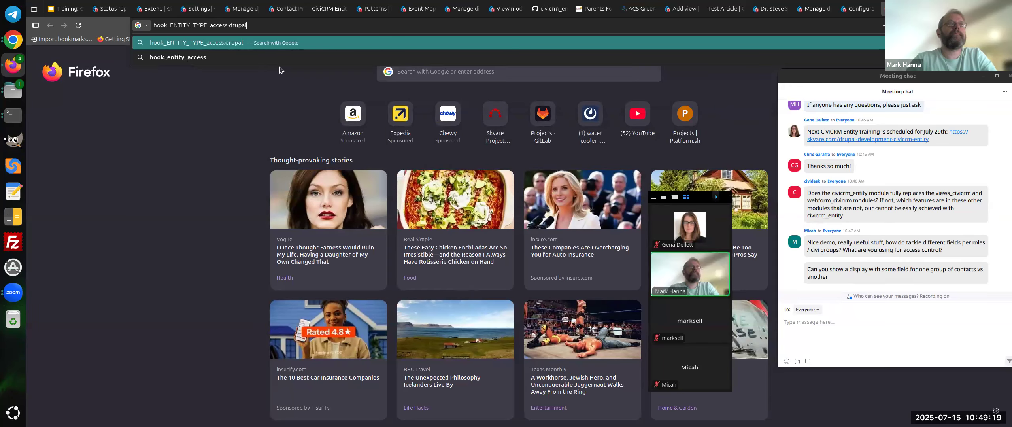
key(Return)
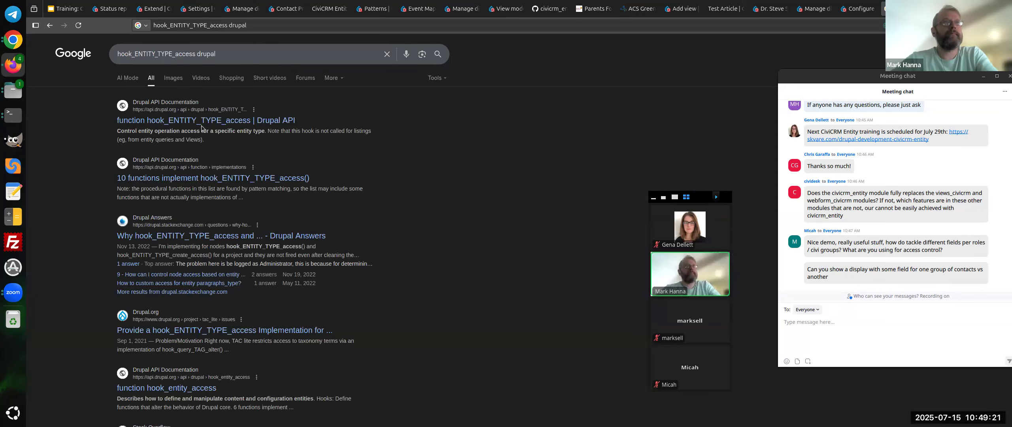
click(214, 121)
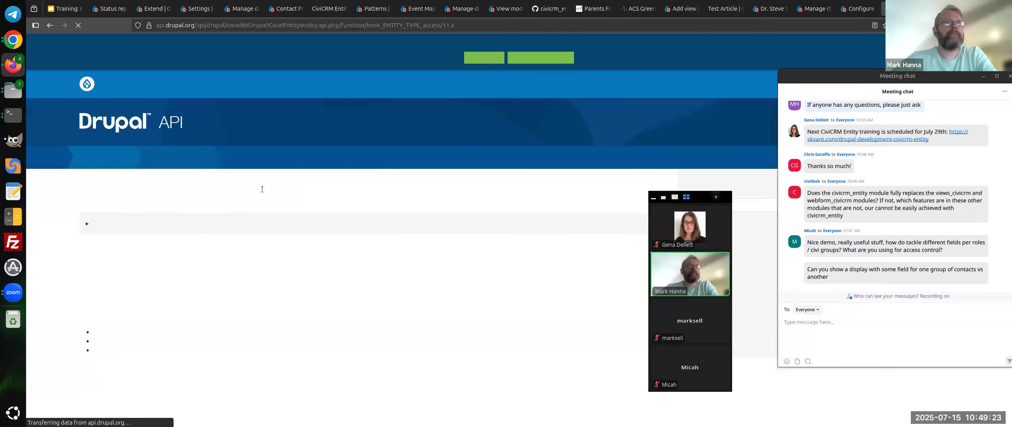
Examine the hook_ENTITY_TYPE_access signature in the Code section, focusing on the $entity parameter.
scroll(271, 204, down, 7)
scroll(276, 193, down, 5)
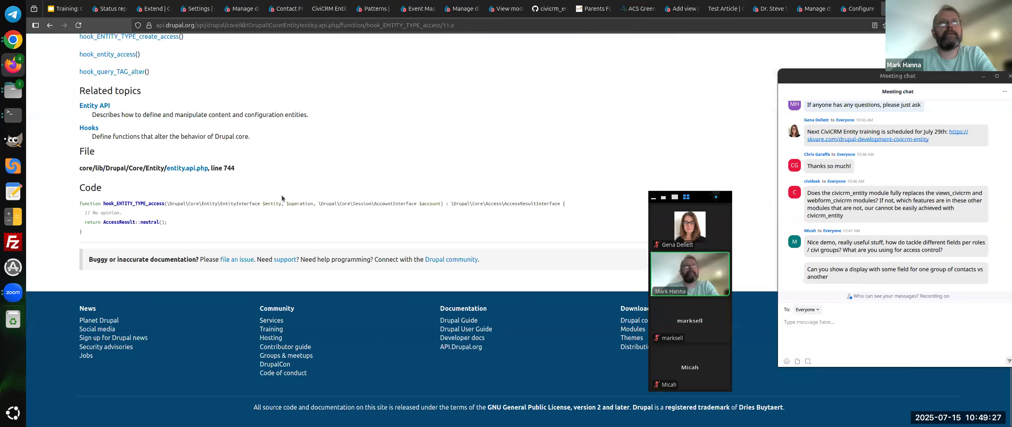
scroll(281, 196, up, 2)
triple_click(293, 258)
click(294, 258)
double_click(268, 259)
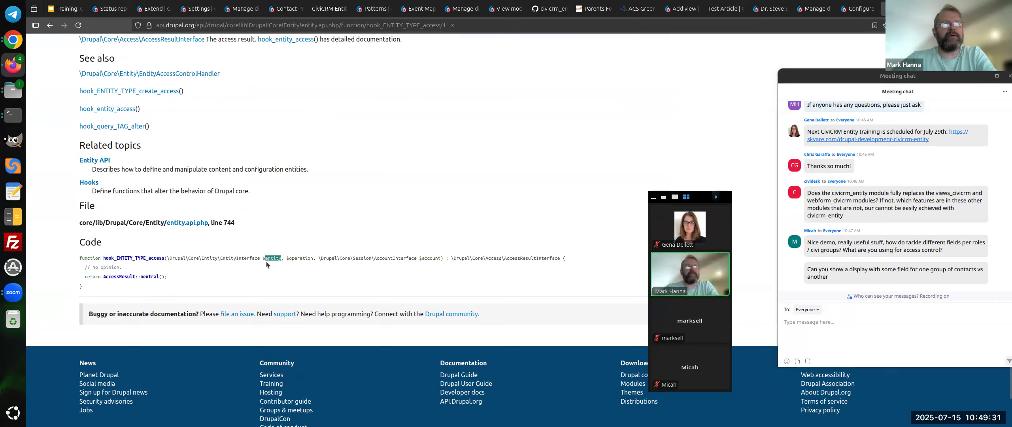
double_click(266, 263)
double_click(266, 260)
click(266, 260)
triple_click(265, 260)
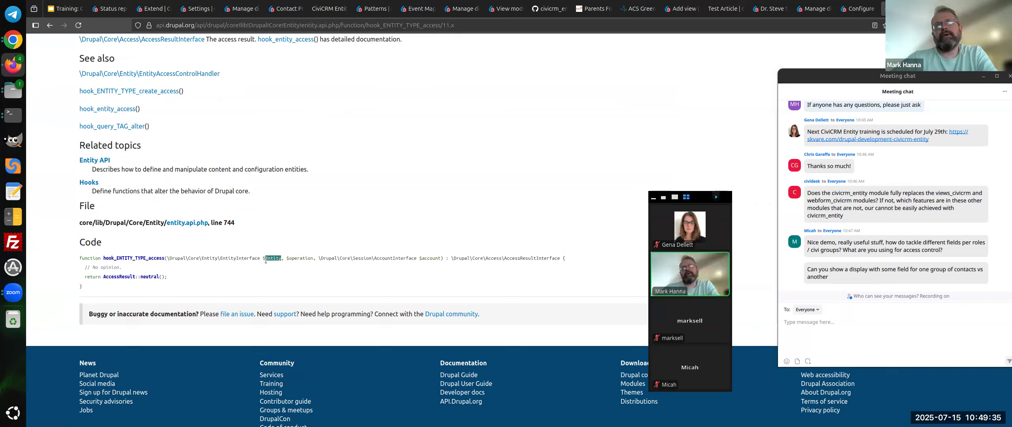
scroll(265, 261, down, 1)
scroll(265, 260, up, 3)
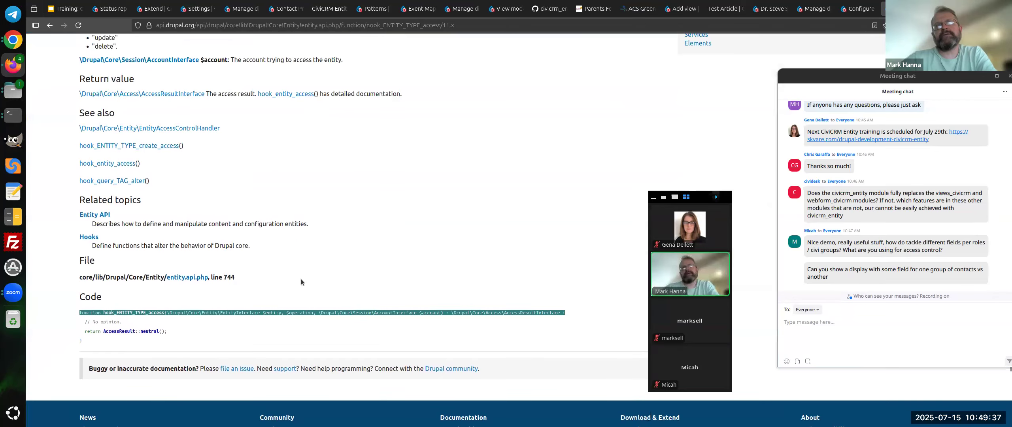
click(301, 306)
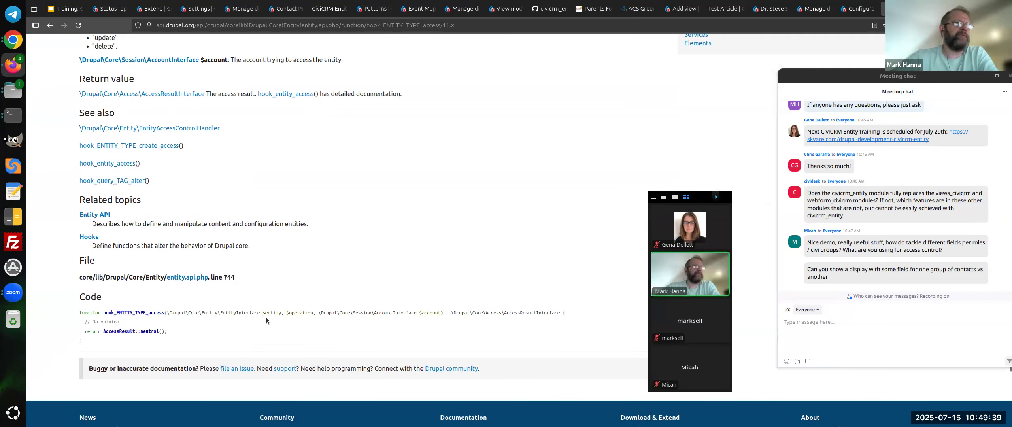
triple_click(273, 312)
click(311, 308)
Review the access hook's description, its $entity, $operation and $account parameters, and the related hooks listed under See also.
scroll(287, 239, up, 5)
scroll(287, 239, down, 4)
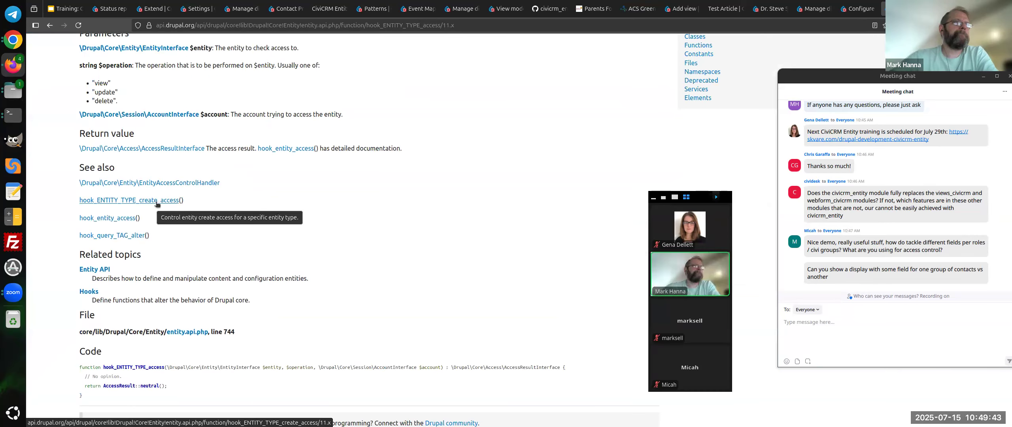
scroll(297, 217, up, 4)
triple_click(321, 214)
click(335, 232)
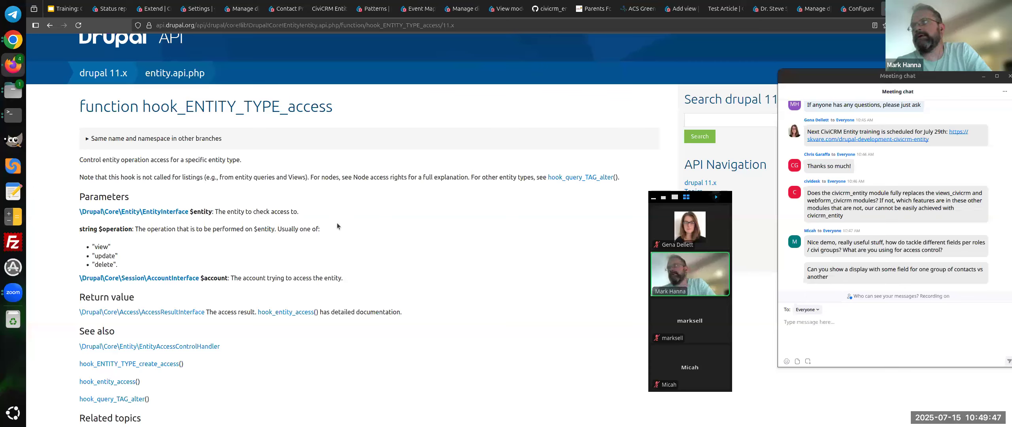
triple_click(337, 226)
click(378, 180)
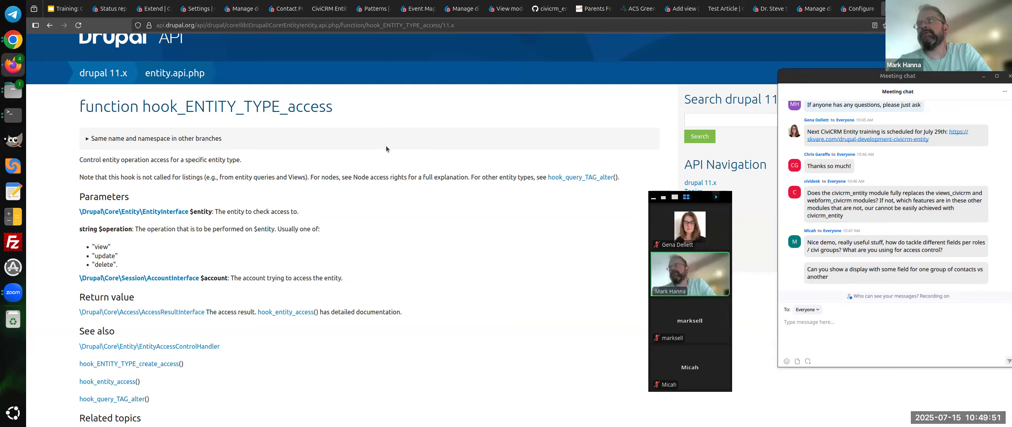
Open the Manage display page for CiviCRM Contact entities and examine the group_contact_details machine name of the Contact Details group.
click(364, 3)
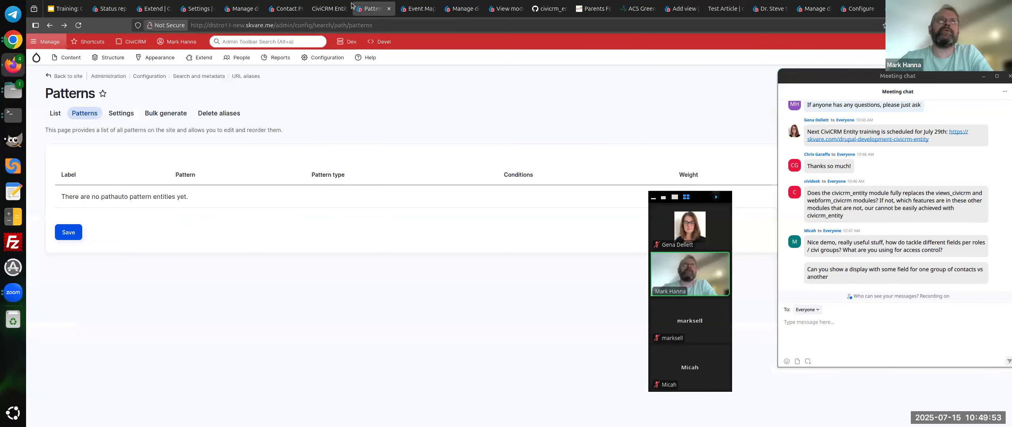
click(328, 4)
click(291, 4)
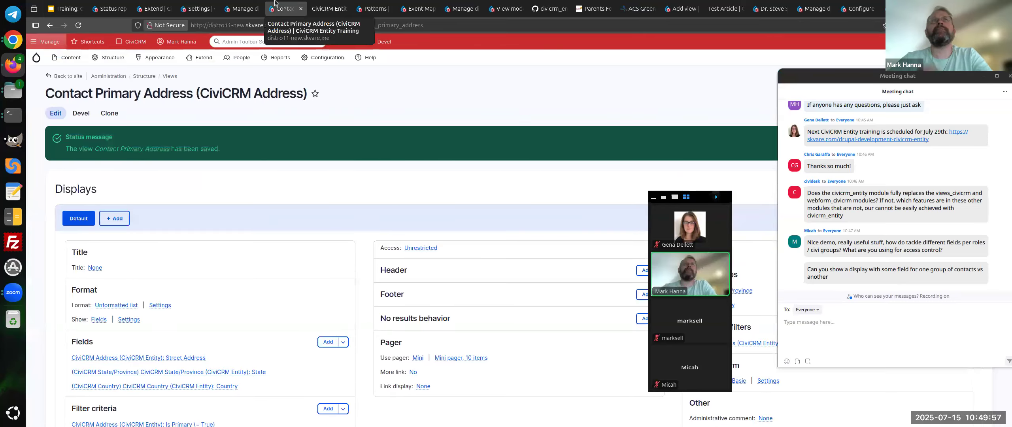
click(242, 3)
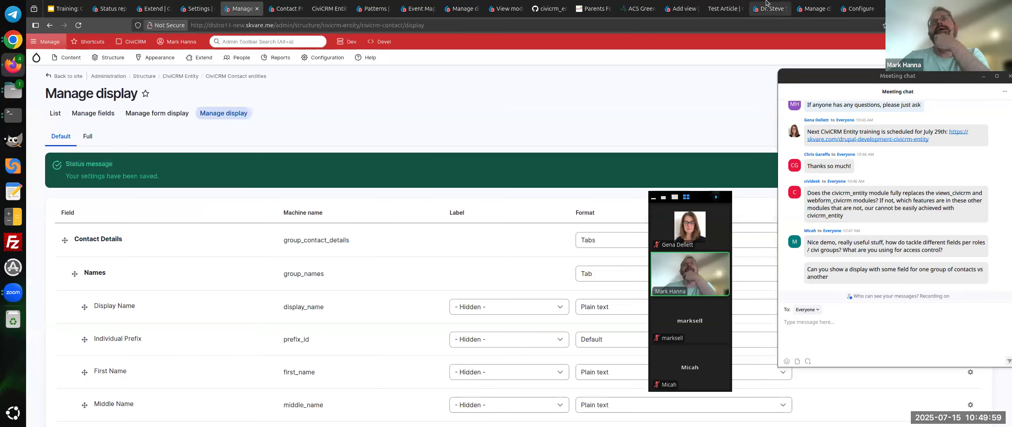
scroll(360, 129, down, 5)
scroll(359, 145, up, 4)
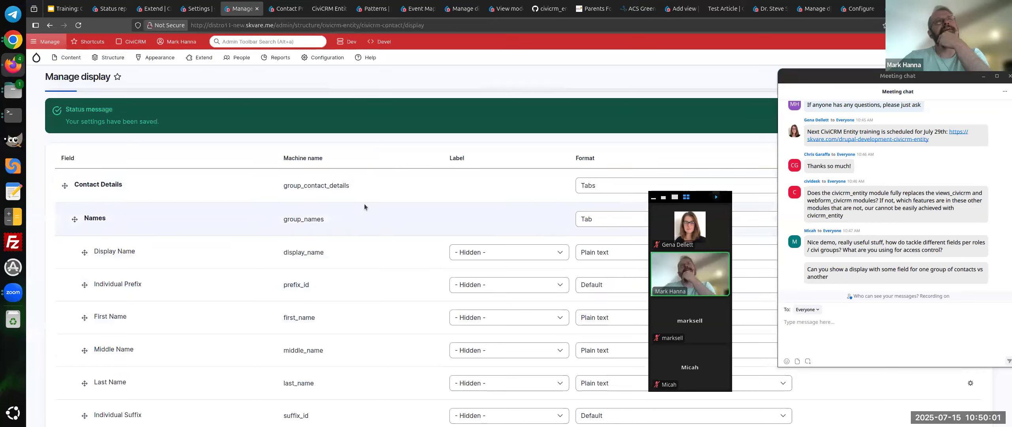
double_click(370, 194)
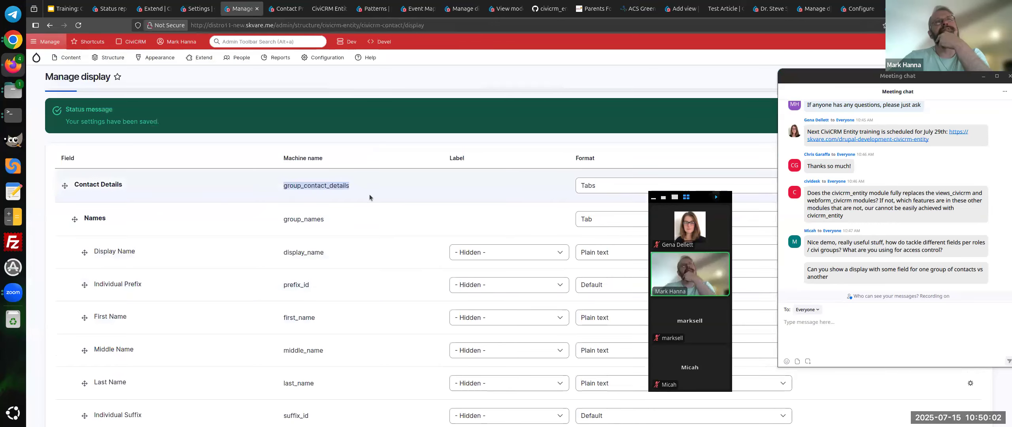
click(411, 201)
scroll(398, 197, up, 2)
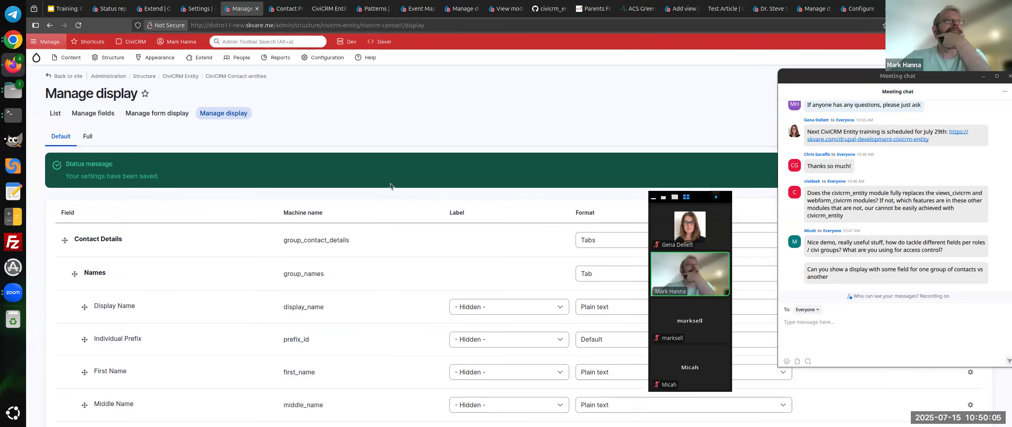
Examine the machine names of the contact fields under the Names group, focusing on last_name.
scroll(270, 275, down, 3)
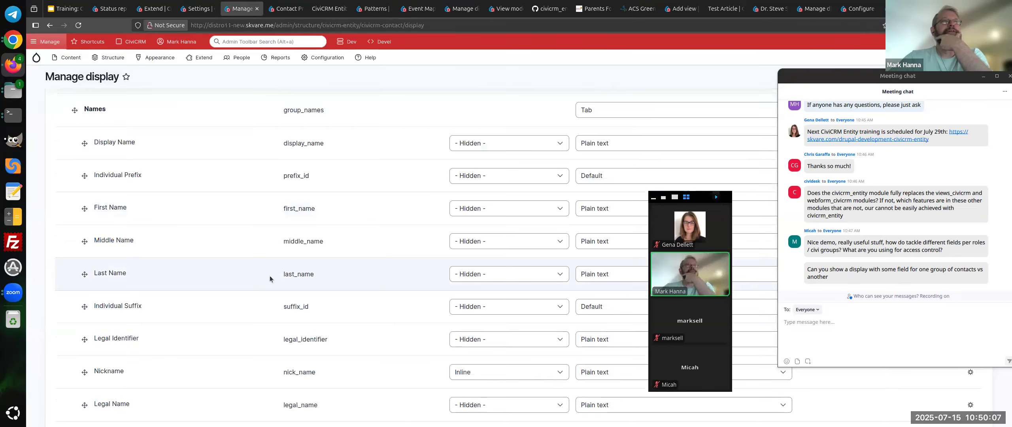
drag(280, 244, 334, 242)
click(281, 275)
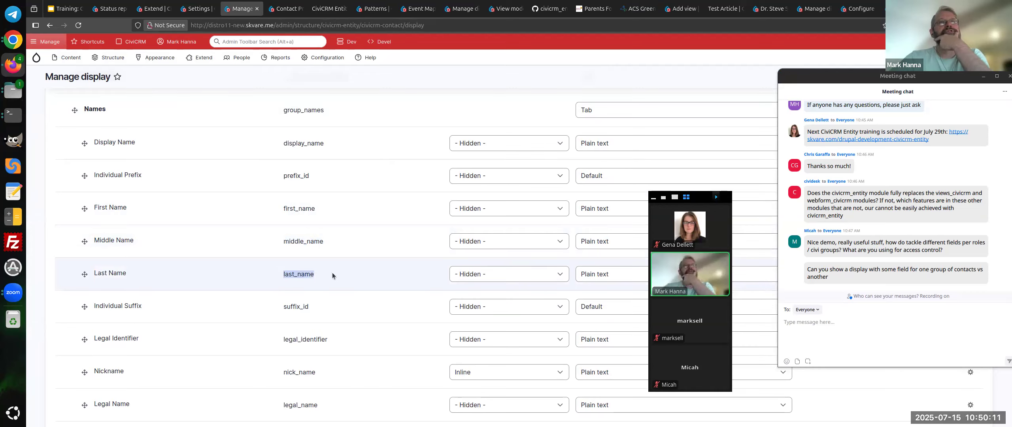
click(316, 294)
scroll(315, 269, down, 2)
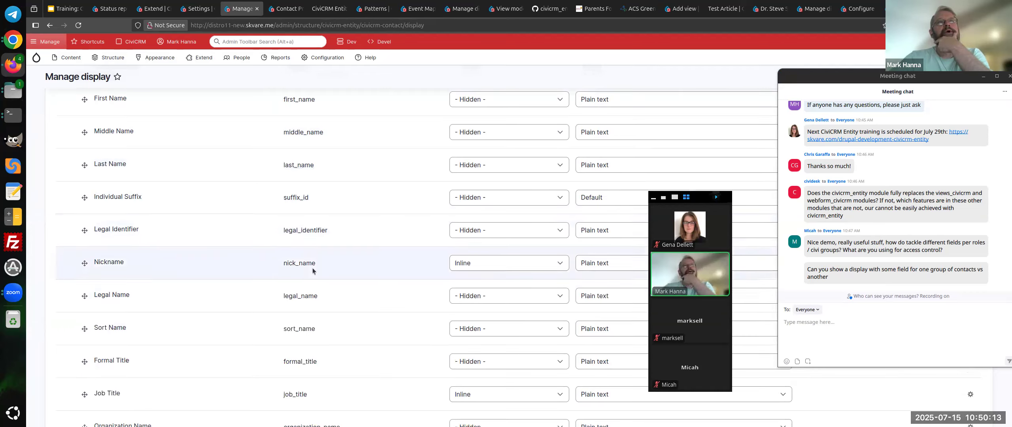
scroll(313, 270, up, 1)
triple_click(278, 220)
click(283, 224)
double_click(331, 222)
scroll(321, 223, up, 3)
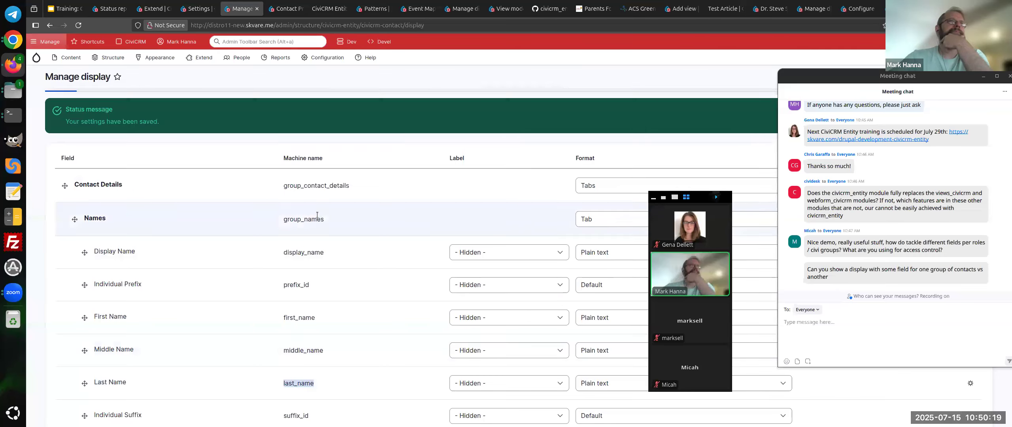
Revisit the hook_ENTITY_TYPE_access documentation, return to the contact Manage display page and review the prefix_id row.
click(903, 9)
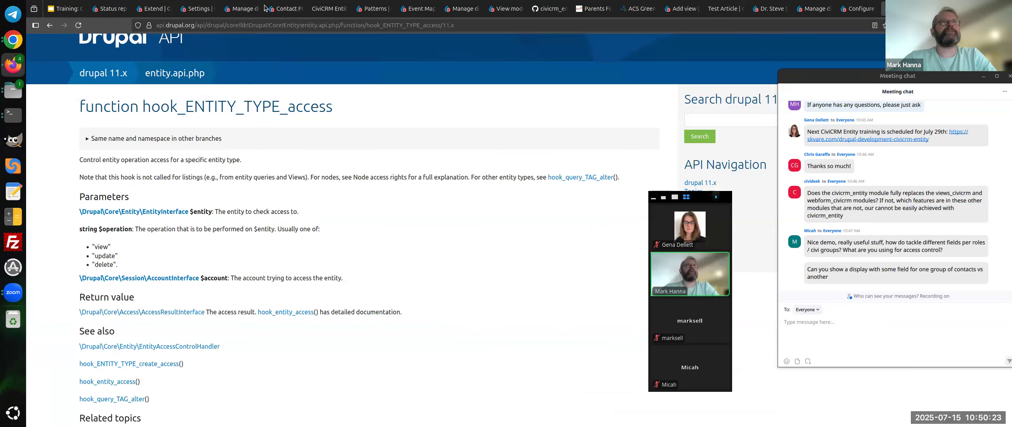
click(241, 8)
click(282, 259)
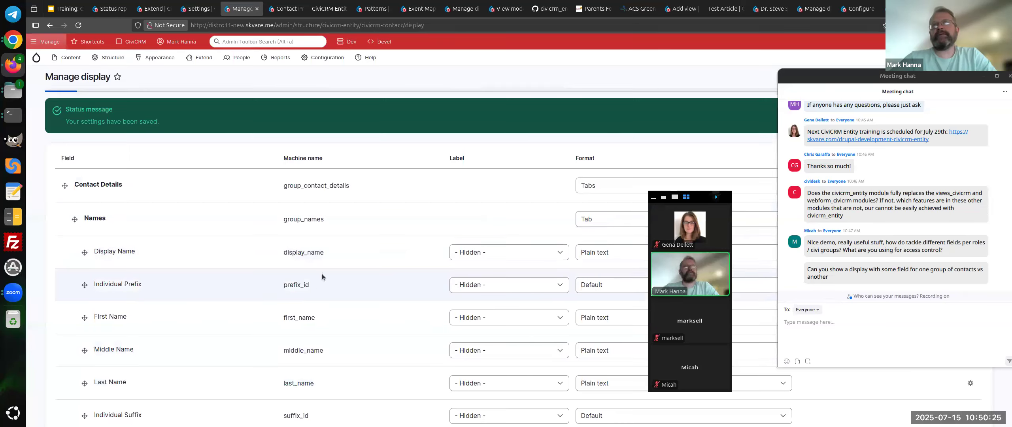
double_click(295, 287)
click(295, 288)
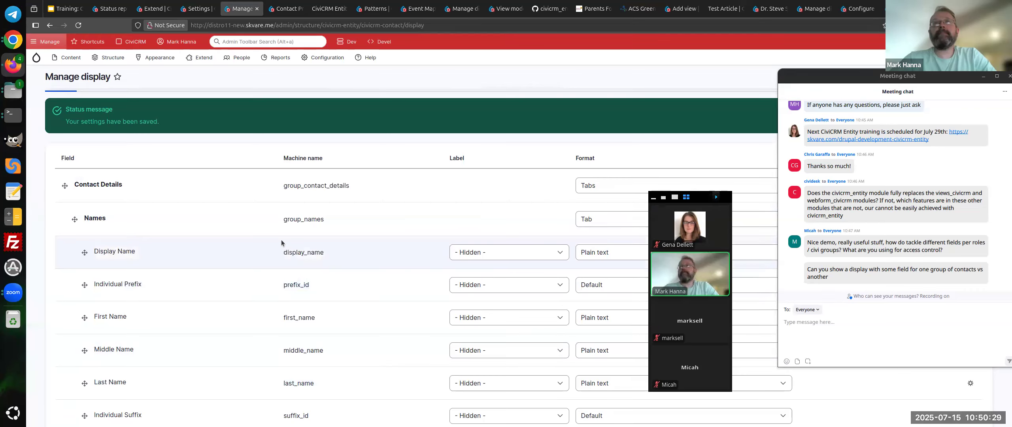
scroll(294, 261, up, 2)
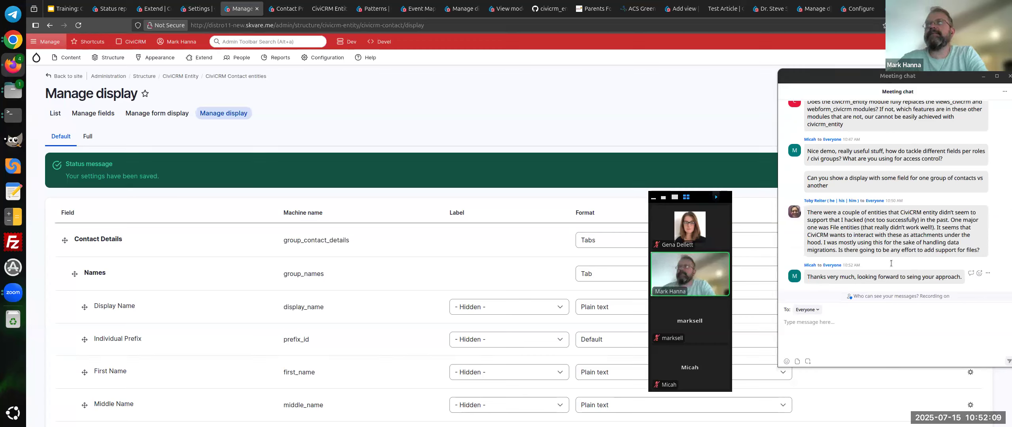
Read the meeting chat questions about different fields per role or Civi group, access control and File entity support.
scroll(854, 203, up, 3)
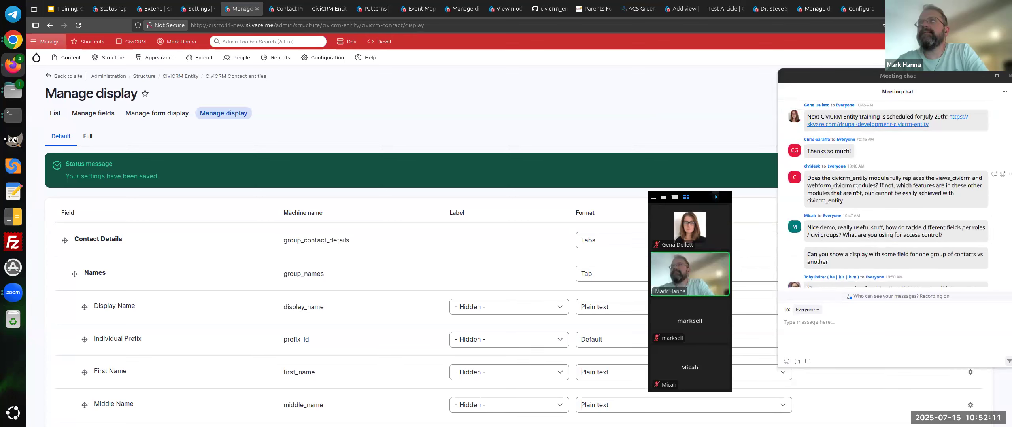
scroll(856, 189, down, 1)
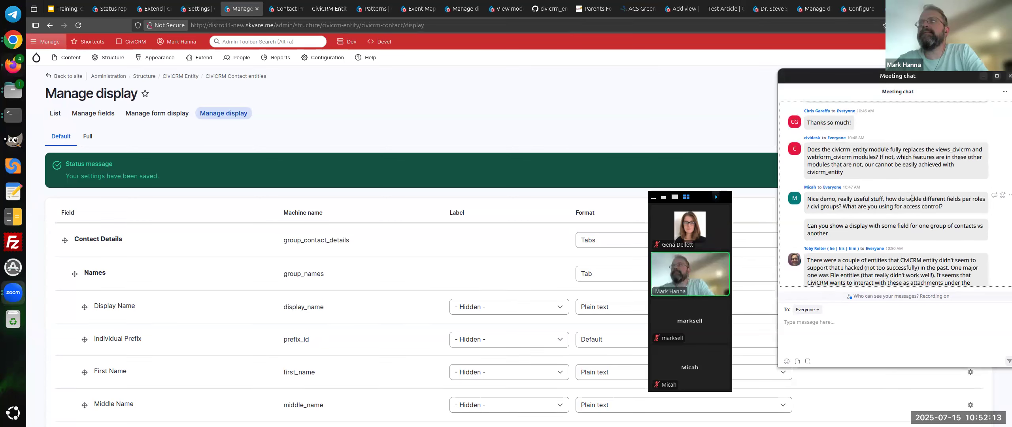
triple_click(871, 207)
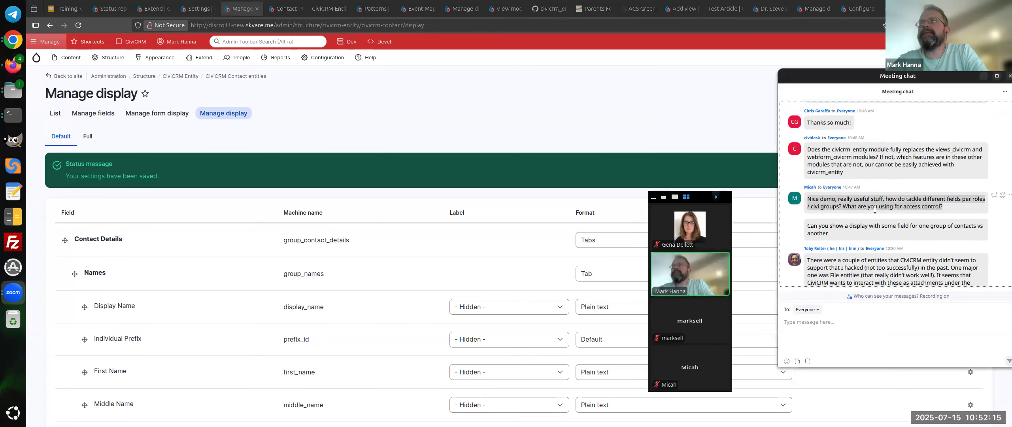
scroll(886, 214, down, 2)
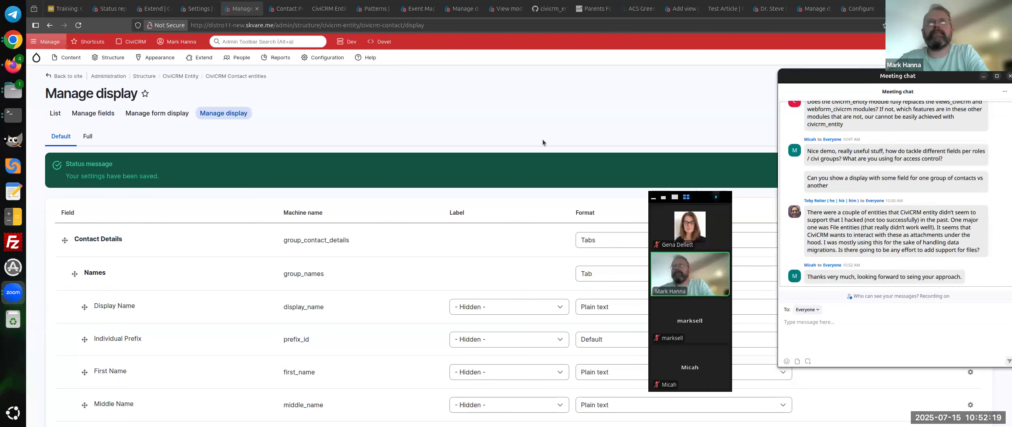
click(868, 322)
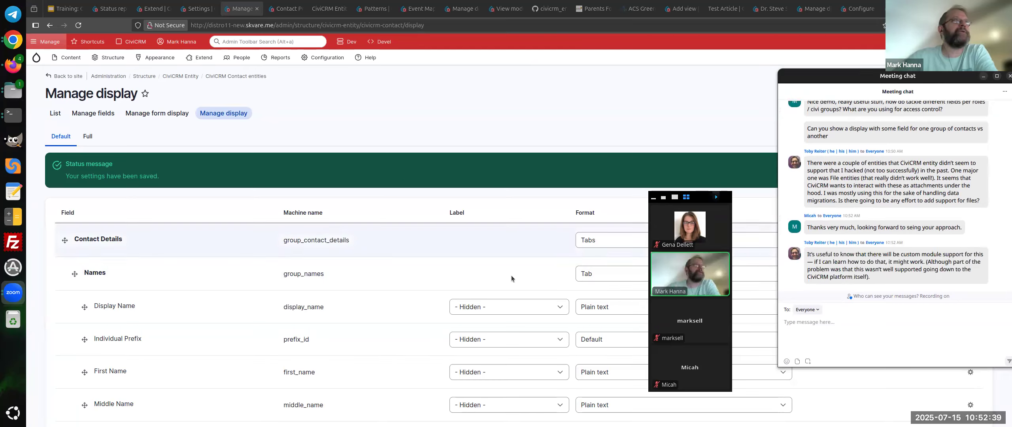
On the "Contribute to CiviCRM Entity Development" slide of the training presentation, add a last line with the presenter's chat username followed by "in chat.civicrm.org".
click(63, 8)
scroll(87, 255, down, 8)
click(76, 375)
click(365, 306)
text(jackrabbithanna )
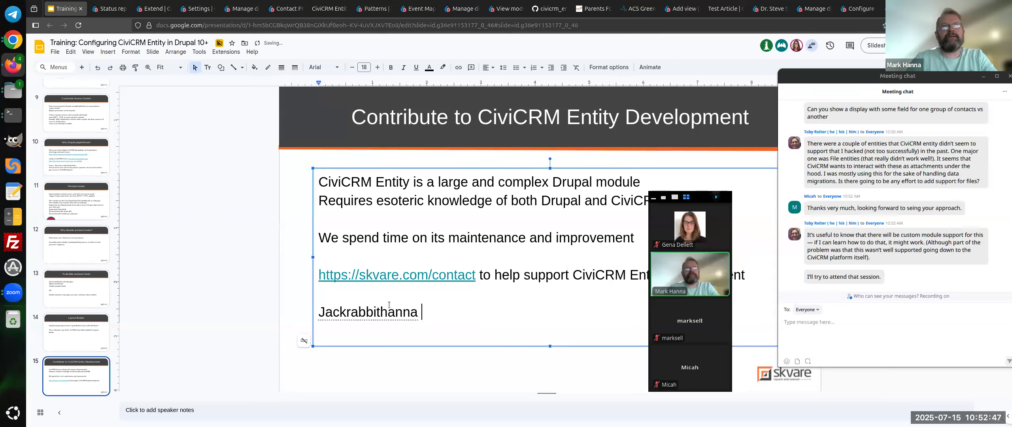
text(in chat.civicrm.org)
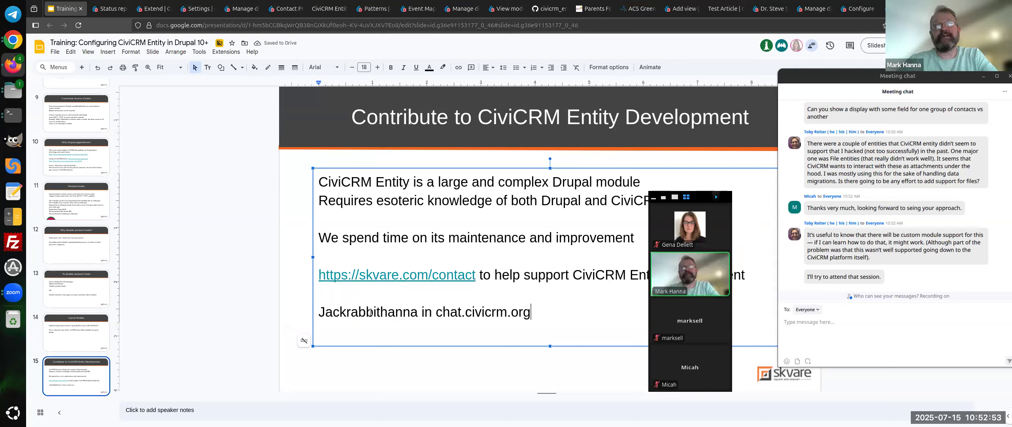
Change the first letter of the chat username on the slide's last line to a lowercase "j".
click(325, 312)
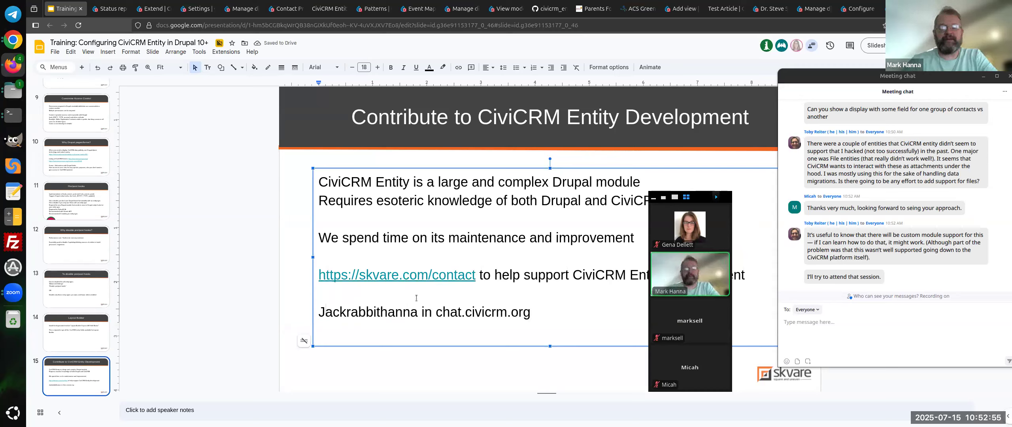
key(BackSpace)
text(j)
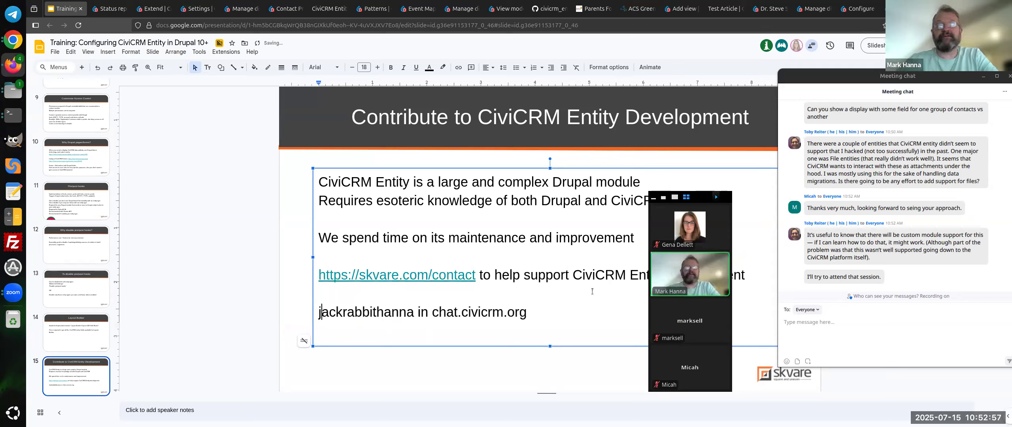